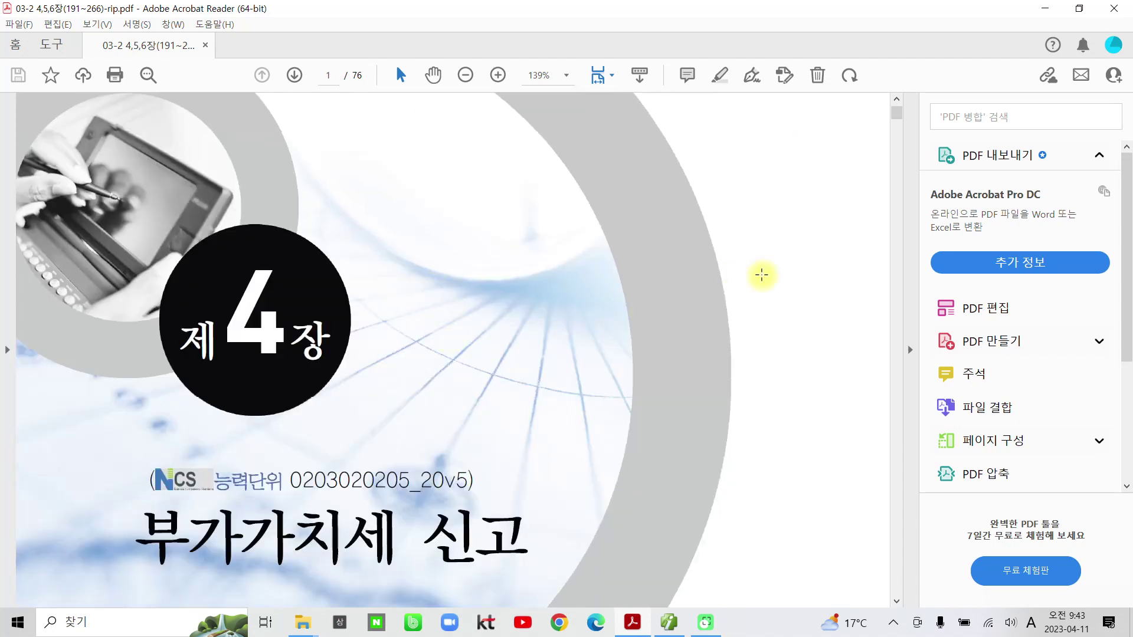
Step: Collapse the side tools pane, find page 199 in the PDF, and view the 매입매출전표입력 solution for July 10 and 15
left_click(911, 350)
scroll(850, 350, "down", 3)
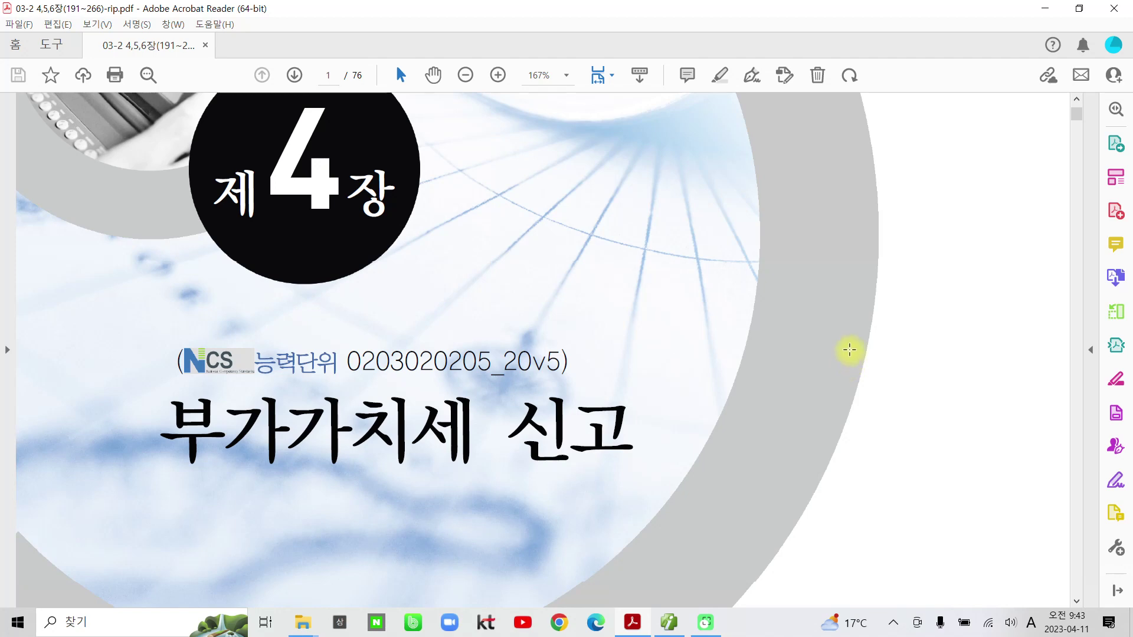
key("ctrl+f")
type("1")
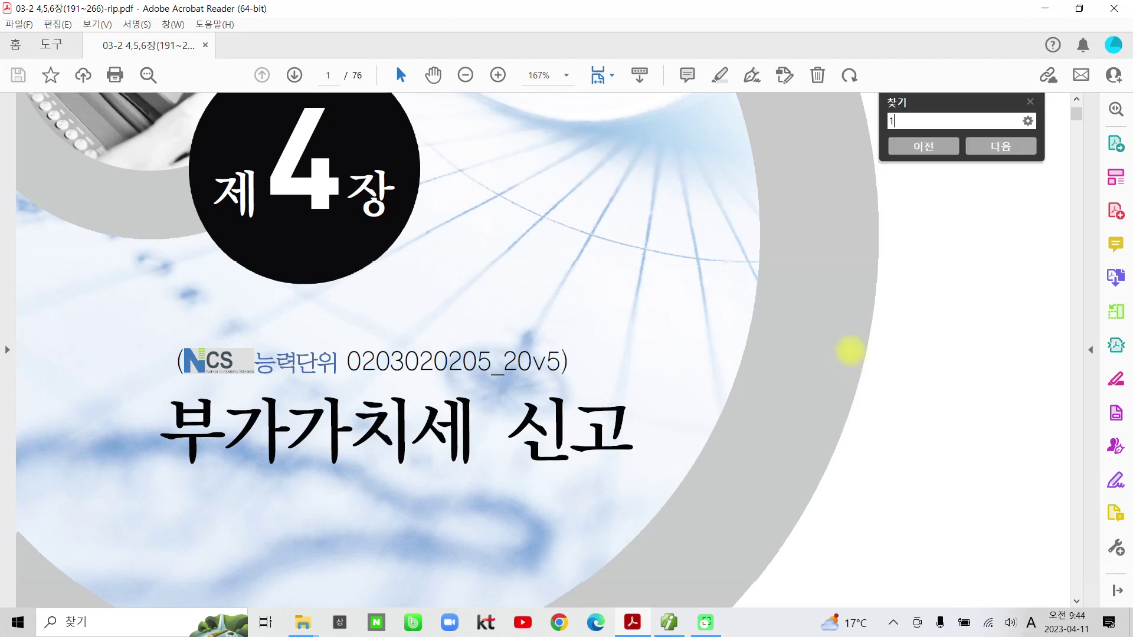
type("99")
key("Return")
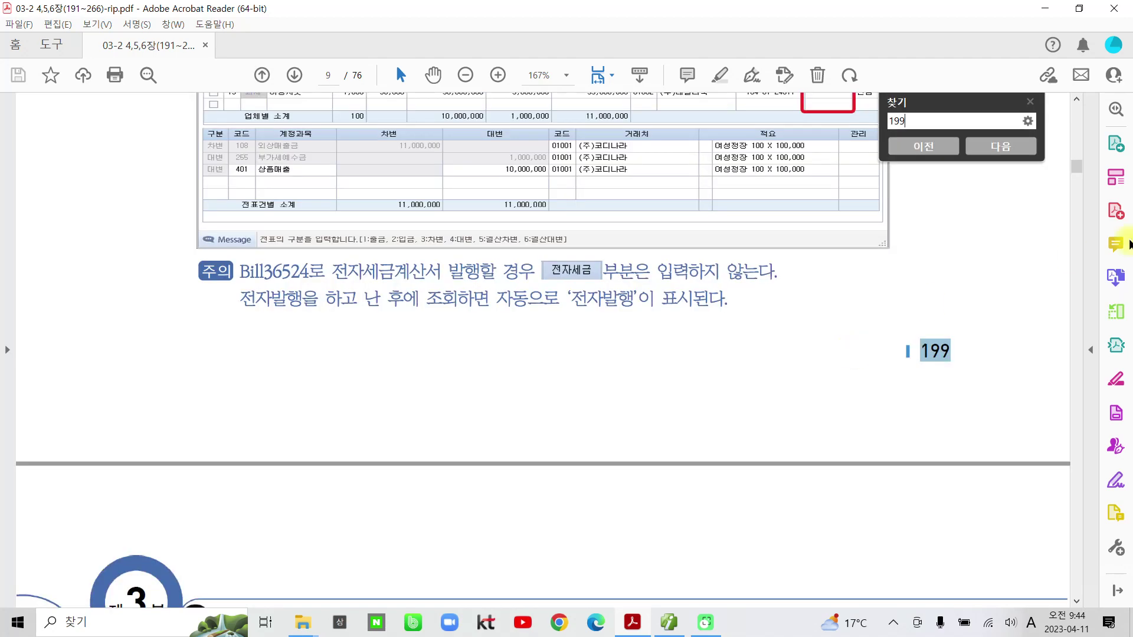
left_click(1031, 102)
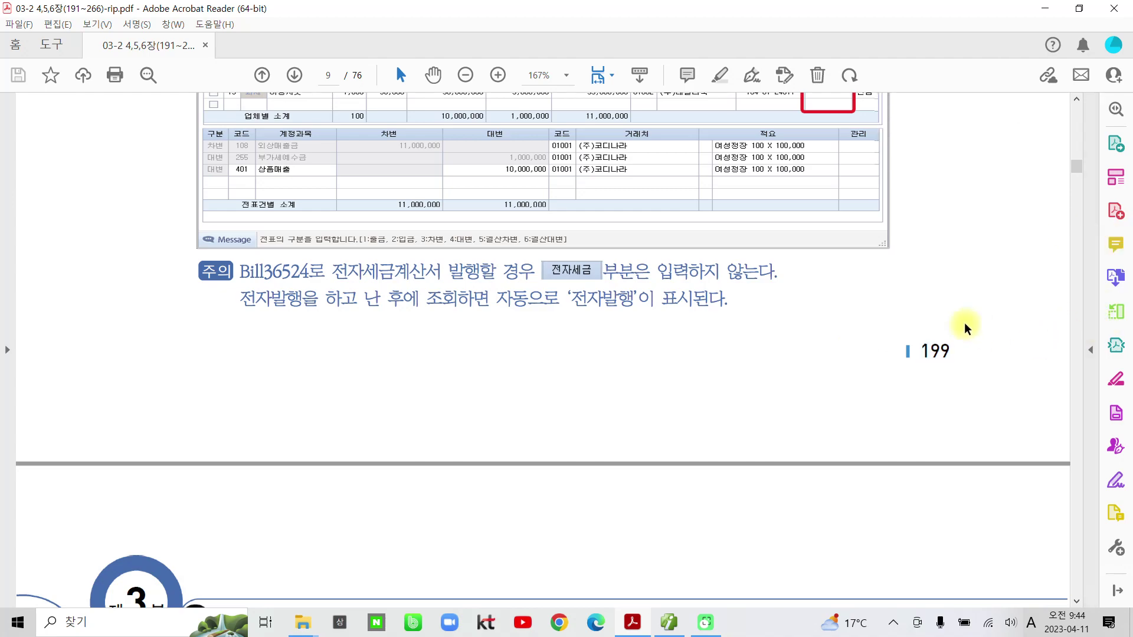
scroll(966, 328, "up", 10)
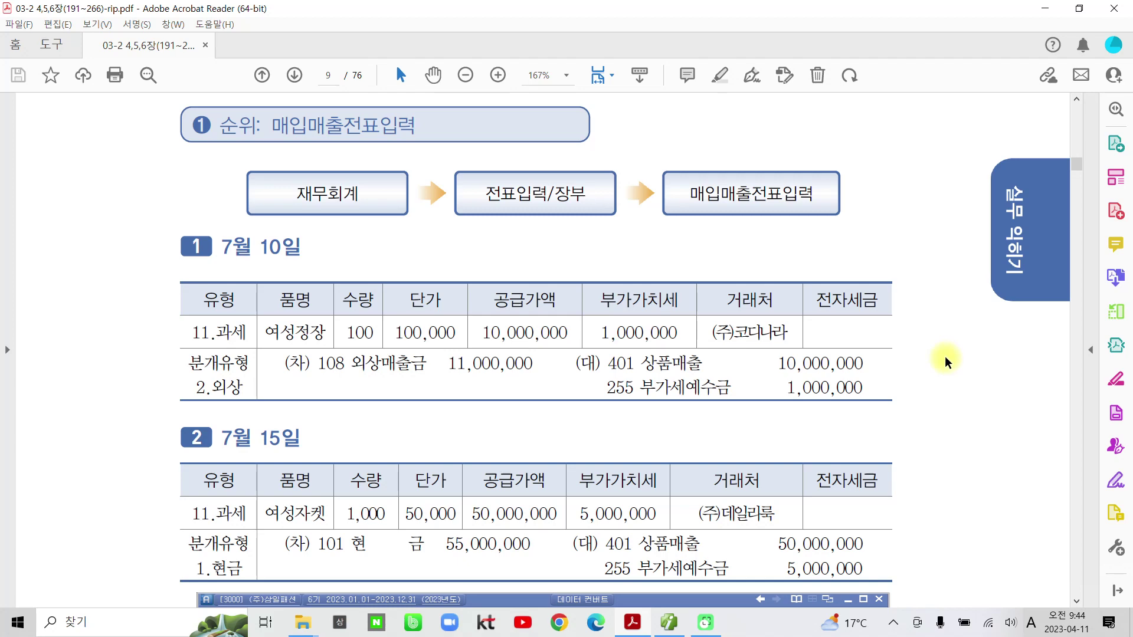
scroll(947, 358, "up", 3)
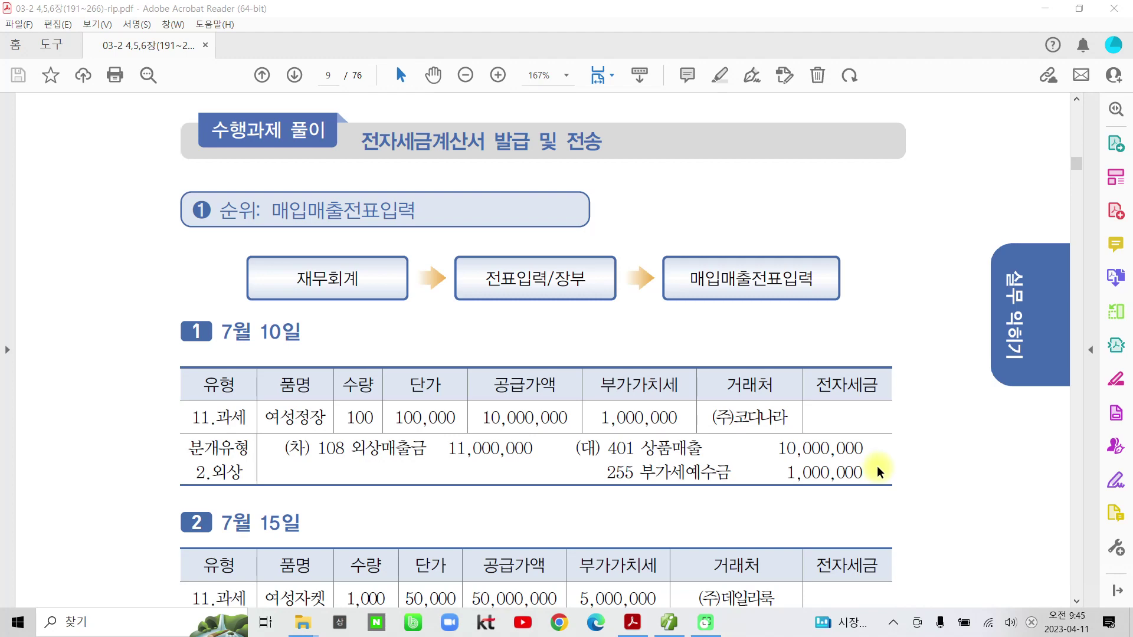
Step: Switch to the accounting program and look up the July 10 voucher in 매입매출전표입력, showing its journal entry
left_click(661, 628)
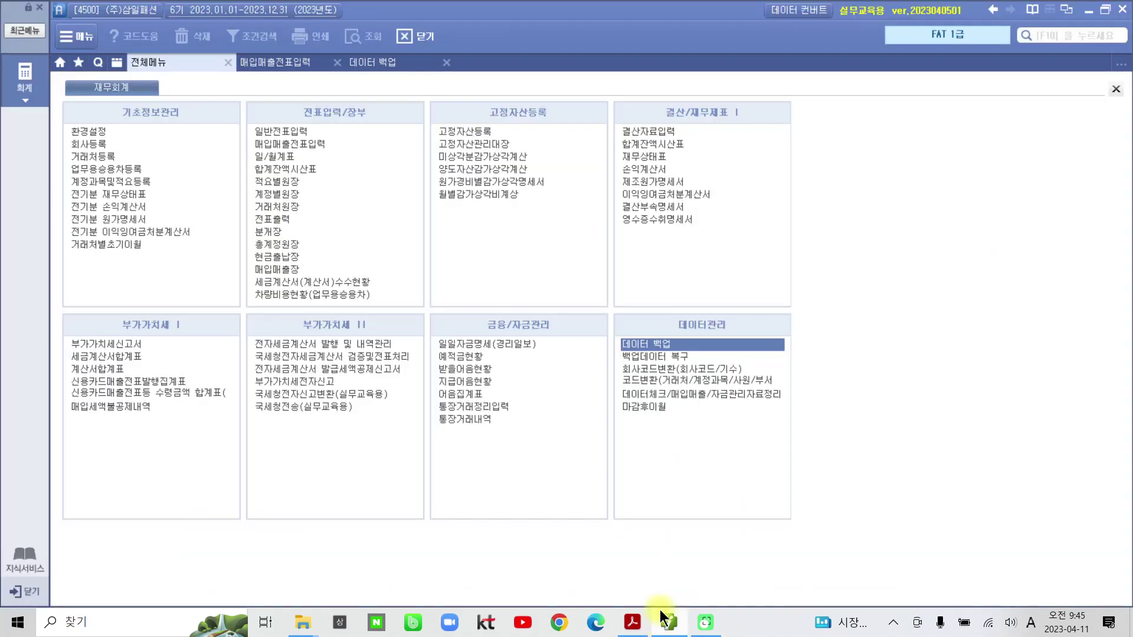
left_click(317, 150)
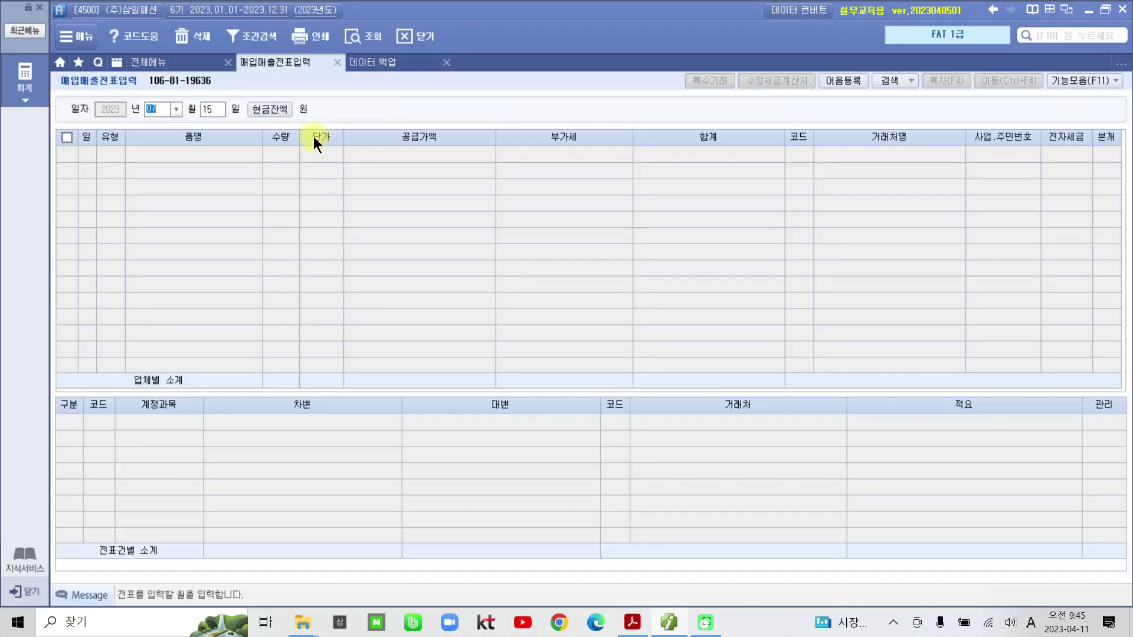
key("Return")
type("10")
key("Return")
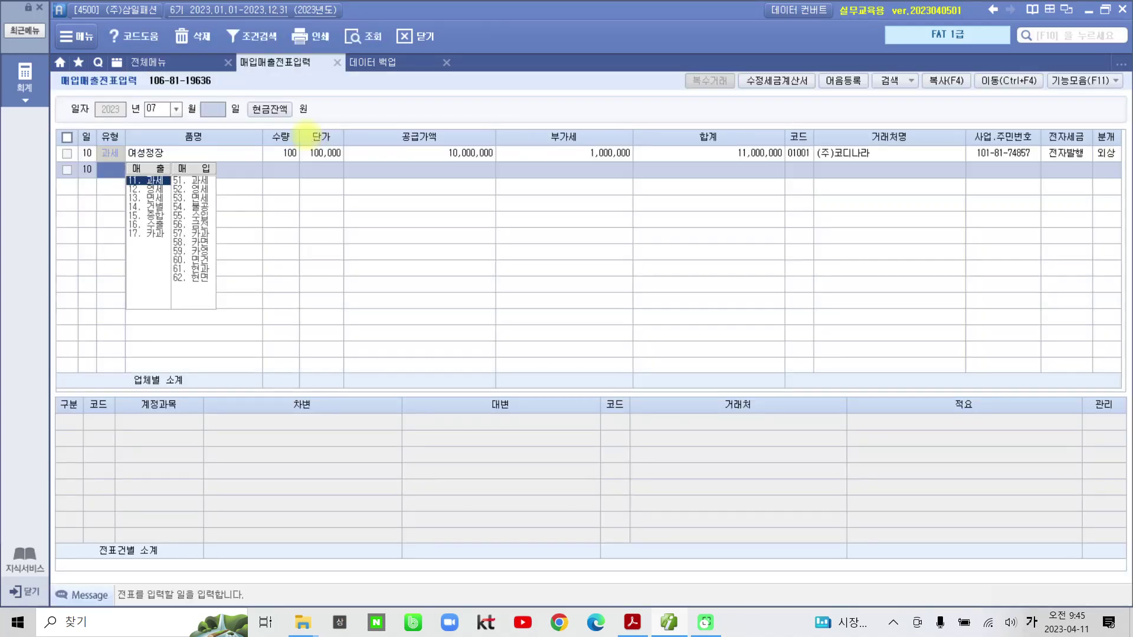
left_click(1109, 157)
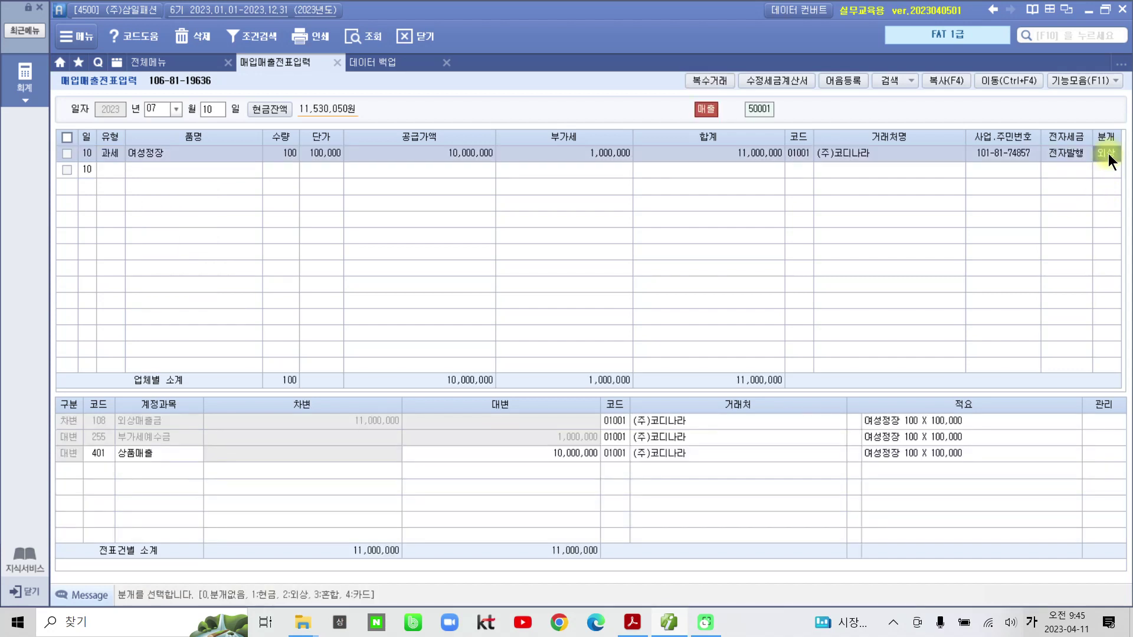
Step: Look up the July 15 purchase/sales voucher and show its journal entry
left_click(211, 111)
type("15")
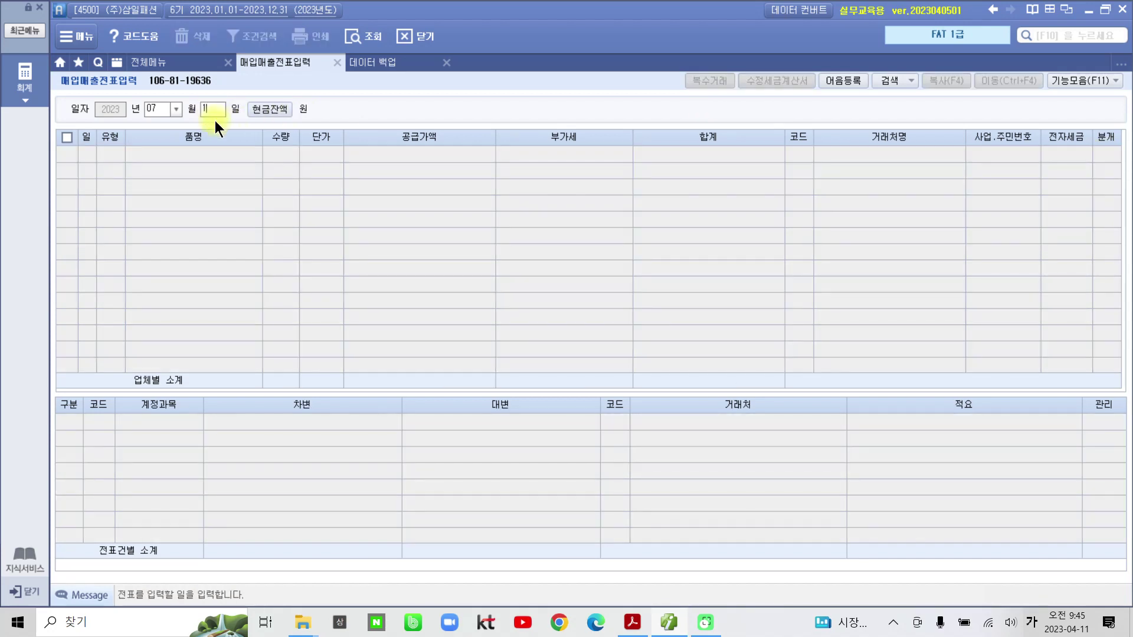
key("Return")
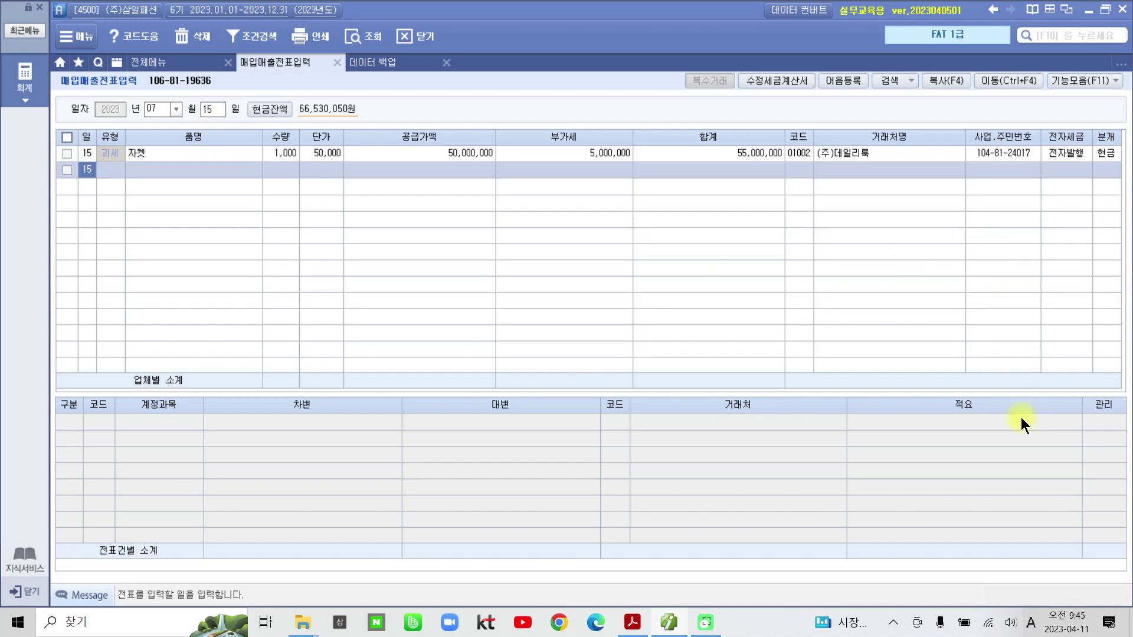
left_click(1100, 155)
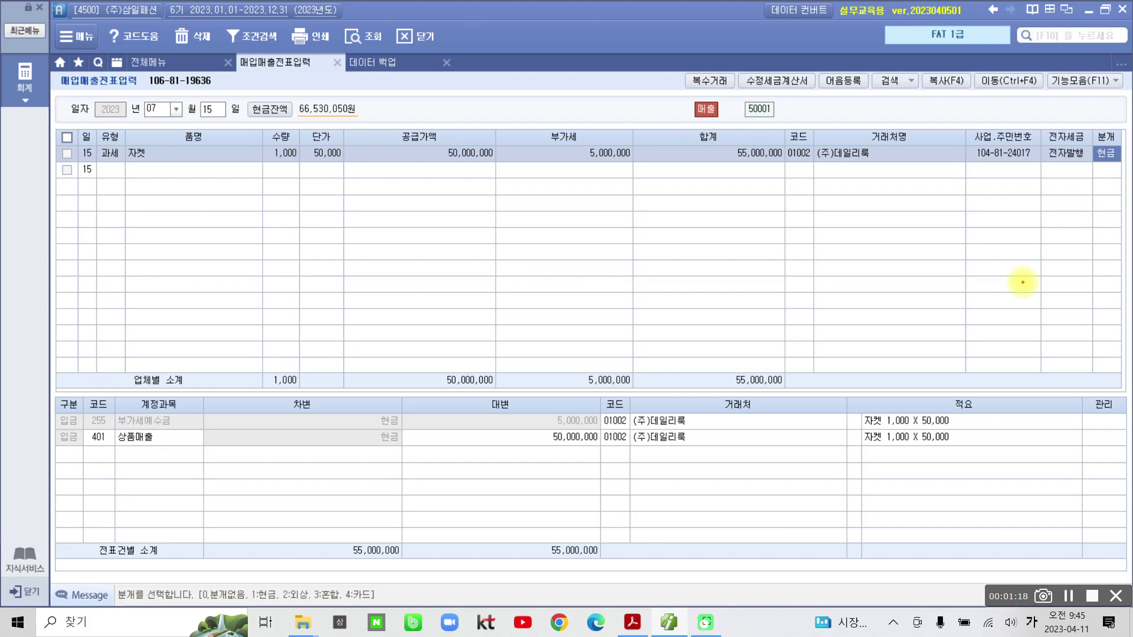
left_click_drag(325, 189, 330, 236)
left_click_drag(362, 180, 370, 201)
left_click_drag(322, 251, 382, 242)
left_click_drag(354, 255, 355, 288)
left_click_drag(382, 229, 394, 258)
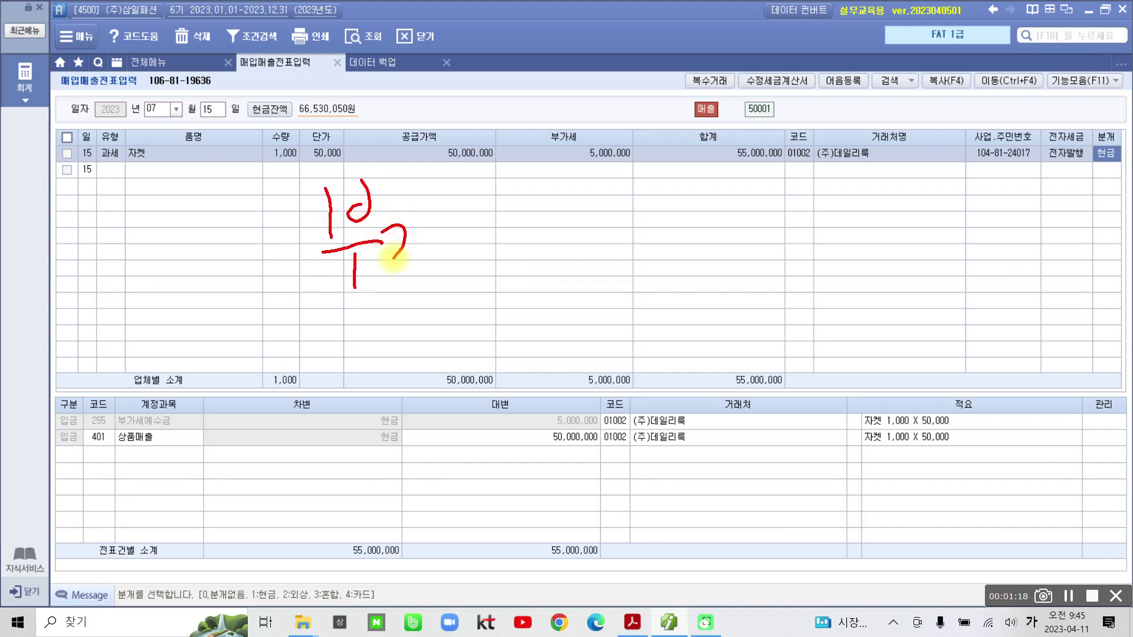
left_click_drag(422, 202, 421, 273)
mouse_move(421, 252)
left_mouse_down()
mouse_move(449, 246)
mouse_move(464, 258)
left_mouse_up()
left_click_drag(497, 206, 496, 275)
left_click_drag(495, 251, 515, 248)
left_click_drag(525, 205, 538, 225)
left_click_drag(528, 239, 542, 270)
left_click_drag(555, 212, 556, 280)
left_click_drag(590, 227, 579, 251)
left_click_drag(590, 239, 614, 272)
left_click_drag(624, 221, 624, 274)
mouse_move(723, 223)
left_mouse_down()
mouse_move(688, 250)
mouse_move(734, 247)
left_mouse_up()
left_click_drag(732, 204, 741, 275)
mouse_move(770, 226)
left_mouse_down()
mouse_move(794, 236)
mouse_move(794, 268)
left_mouse_up()
left_click_drag(829, 226, 809, 262)
mouse_move(815, 242)
left_mouse_down()
mouse_move(831, 262)
mouse_move(853, 248)
left_mouse_up()
left_click_drag(874, 210, 866, 267)
mouse_move(297, 295)
left_mouse_down()
mouse_move(726, 271)
mouse_move(908, 276)
left_mouse_up()
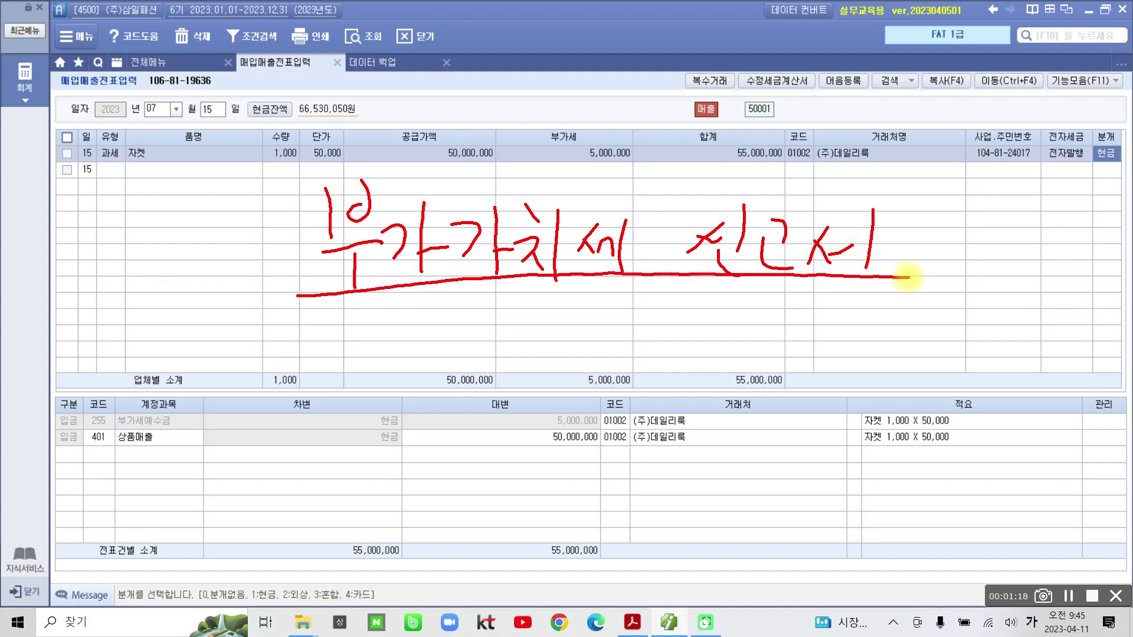
left_click_drag(586, 295, 599, 334)
left_click_drag(635, 283, 626, 316)
mouse_move(599, 352)
left_mouse_down()
mouse_move(665, 333)
mouse_move(636, 376)
left_mouse_up()
mouse_move(691, 293)
left_mouse_down()
mouse_move(673, 329)
mouse_move(711, 310)
left_mouse_up()
left_click_drag(674, 341, 720, 328)
mouse_move(679, 363)
left_mouse_down()
mouse_move(726, 349)
mouse_move(714, 378)
left_mouse_up()
mouse_move(762, 313)
left_mouse_down()
mouse_move(742, 354)
mouse_move(779, 327)
mouse_move(794, 361)
left_mouse_up()
left_click_drag(819, 295, 867, 307)
left_click_drag(808, 344, 879, 323)
left_click_drag(845, 350, 847, 366)
left_click_drag(876, 330, 878, 394)
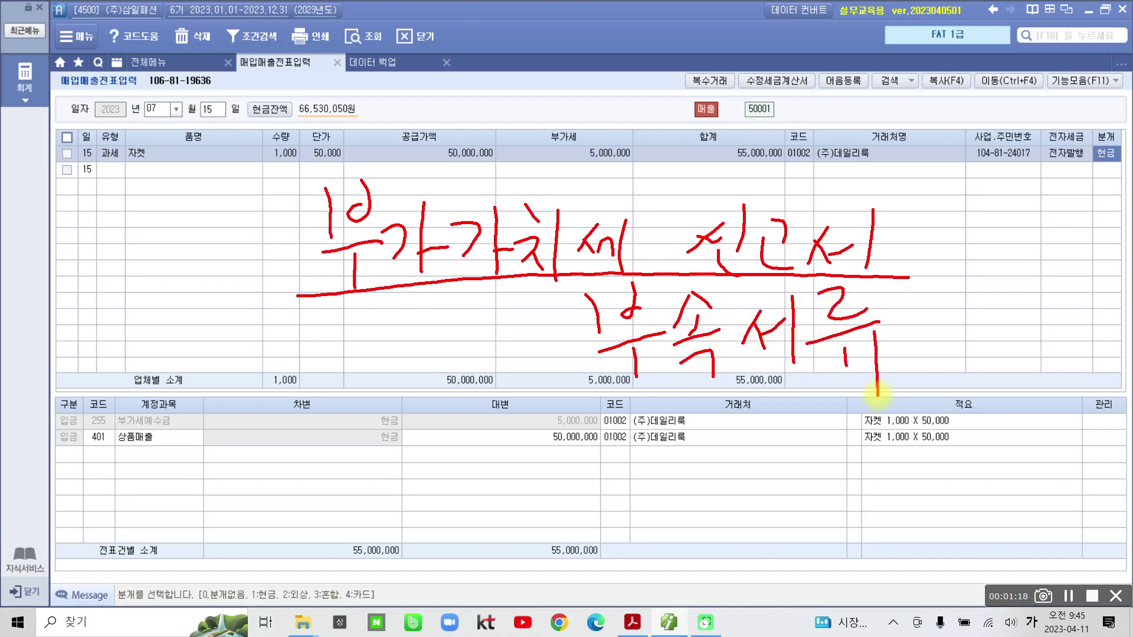
mouse_move(224, 454)
left_mouse_down()
mouse_move(277, 557)
mouse_move(841, 531)
left_mouse_up()
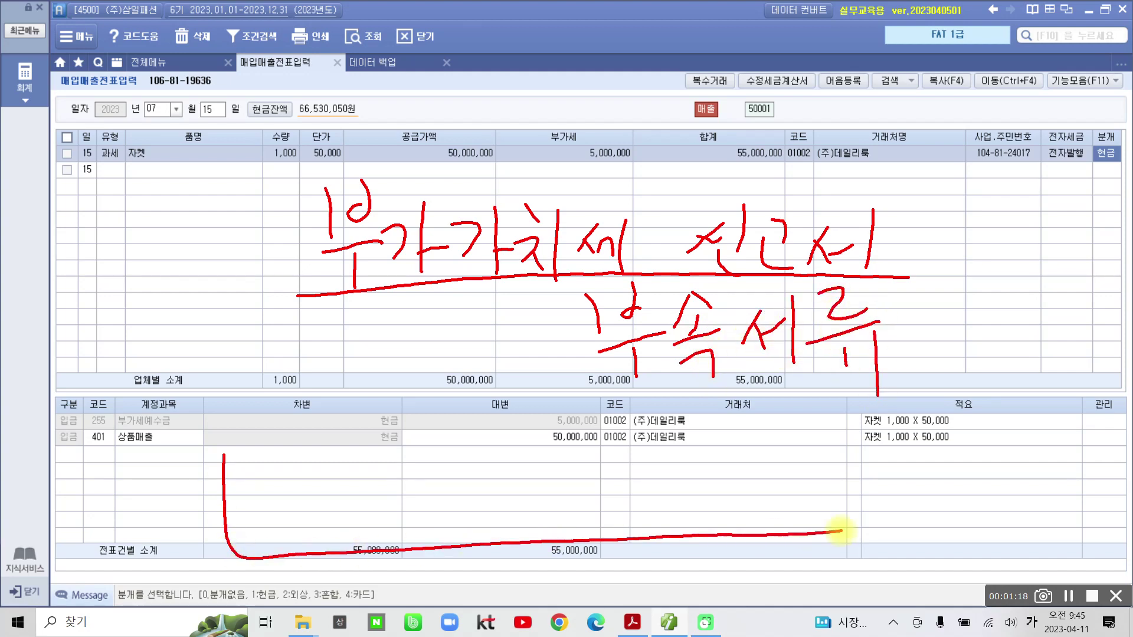
mouse_move(223, 458)
left_mouse_down()
mouse_move(560, 421)
mouse_move(822, 517)
left_mouse_up()
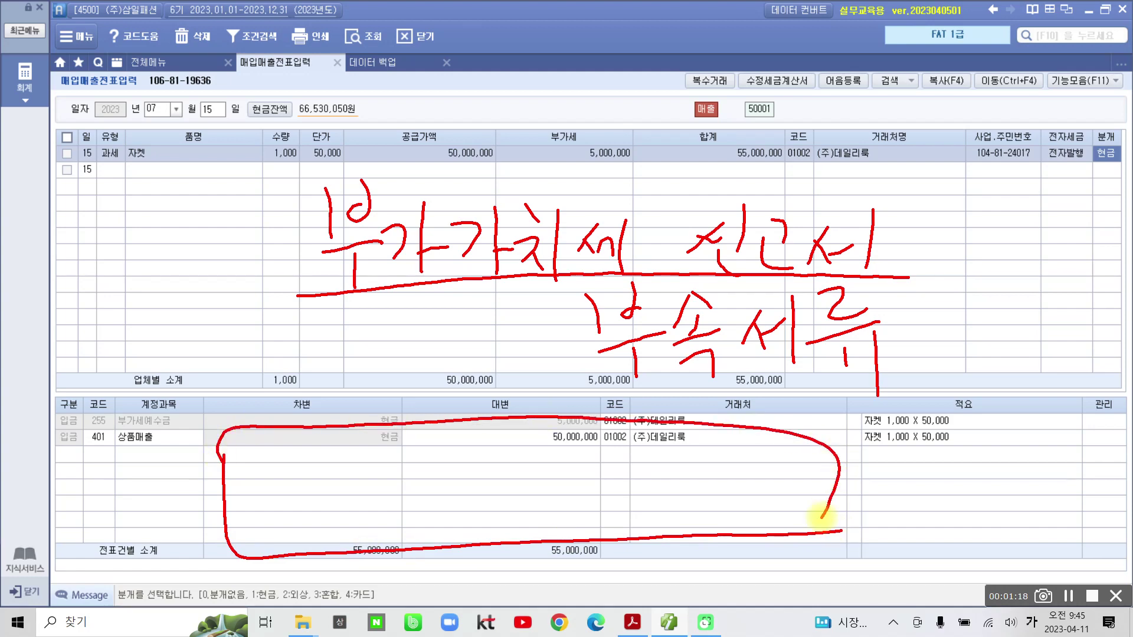
left_click_drag(352, 435, 389, 465)
mouse_move(387, 472)
left_mouse_down()
mouse_move(371, 496)
mouse_move(401, 502)
left_mouse_up()
left_click_drag(407, 434, 416, 546)
mouse_move(431, 481)
left_mouse_down()
mouse_move(451, 515)
mouse_move(484, 469)
mouse_move(478, 511)
left_mouse_up()
left_click_drag(500, 451, 503, 534)
left_click_drag(537, 449, 548, 466)
left_click_drag(547, 475, 571, 467)
mouse_move(560, 509)
left_mouse_down()
mouse_move(552, 542)
mouse_move(581, 526)
left_mouse_up()
mouse_move(599, 476)
left_mouse_down()
mouse_move(600, 529)
mouse_move(652, 513)
left_mouse_up()
left_click_drag(662, 461, 661, 551)
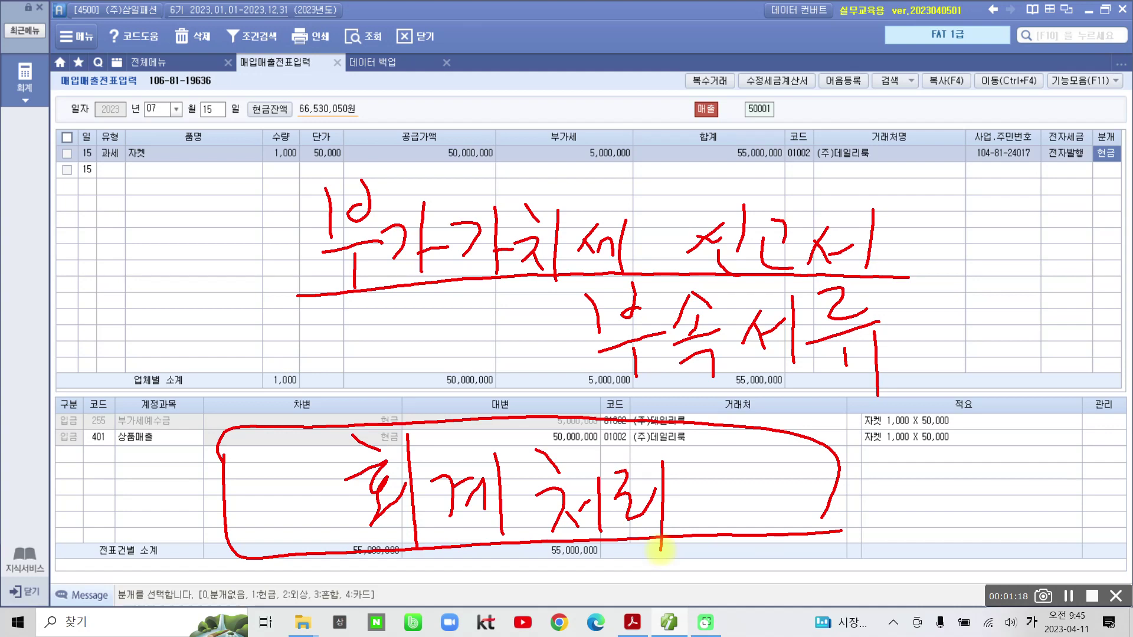
mouse_move(357, 302)
left_mouse_down()
mouse_move(339, 162)
mouse_move(813, 318)
left_mouse_up()
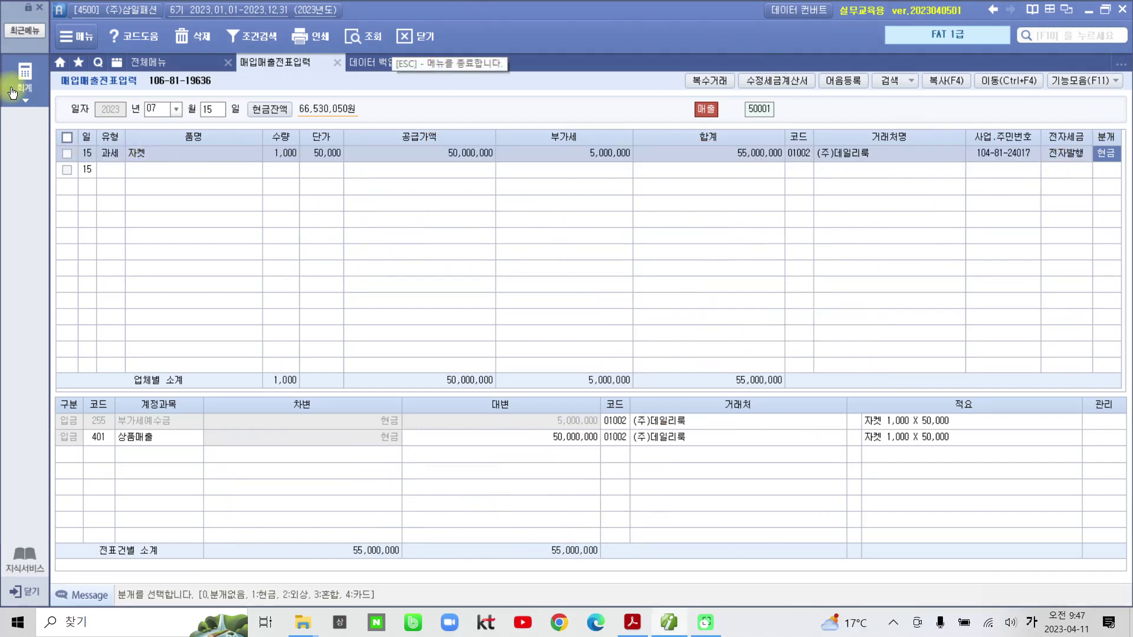
Step: Open the VAT return form 부가가치세신고서 from the full list of accounting functions
left_click(147, 62)
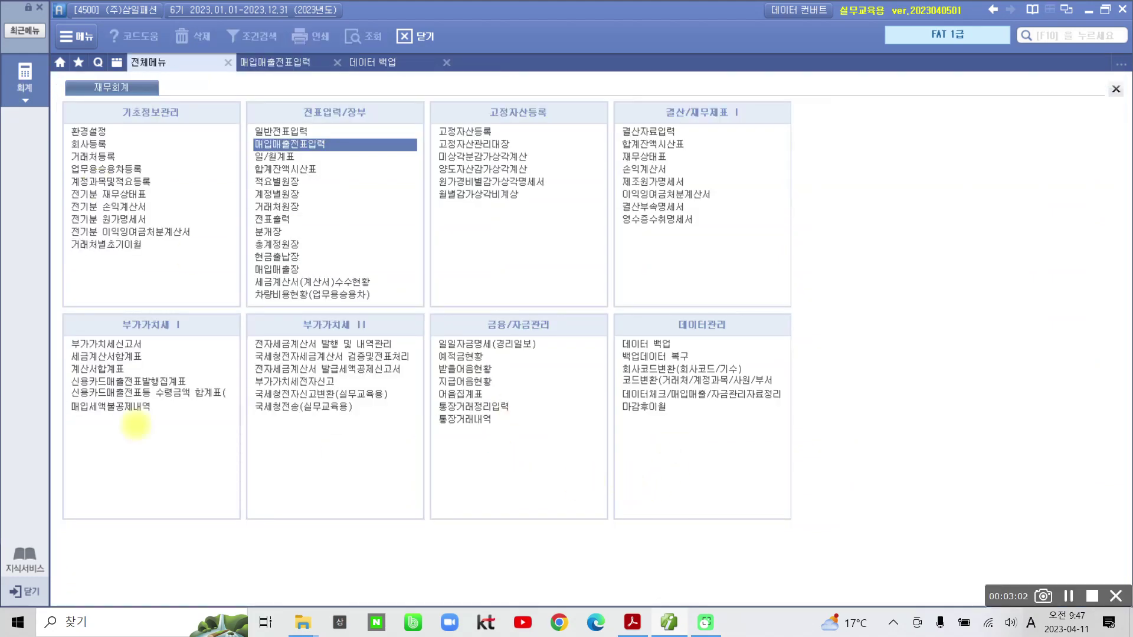
left_click_drag(54, 313, 240, 524)
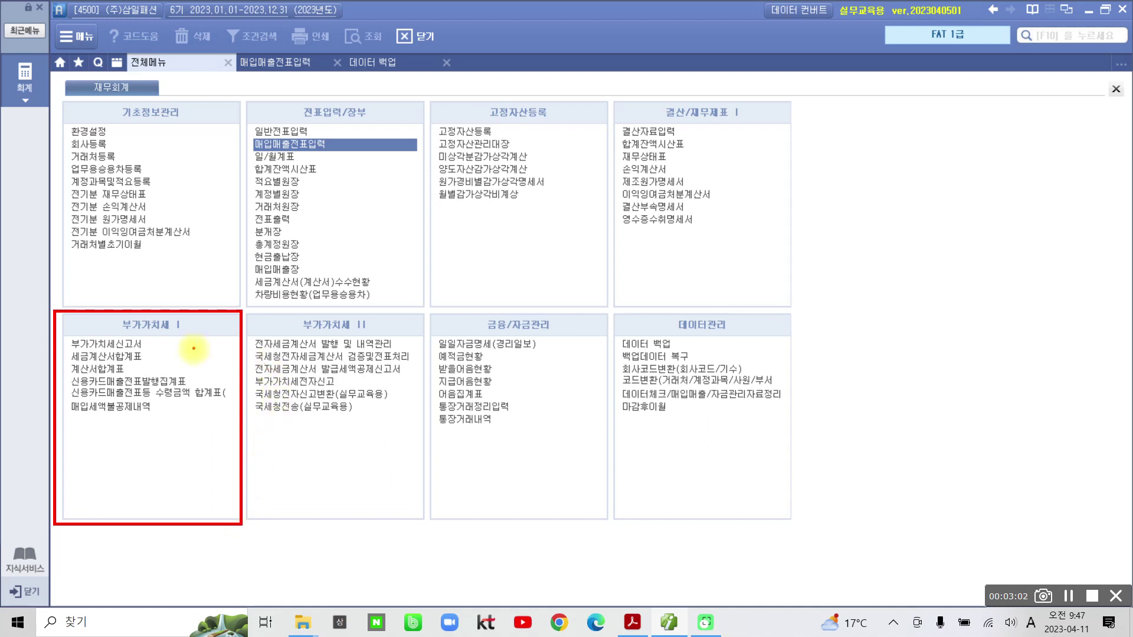
left_click_drag(247, 310, 420, 536)
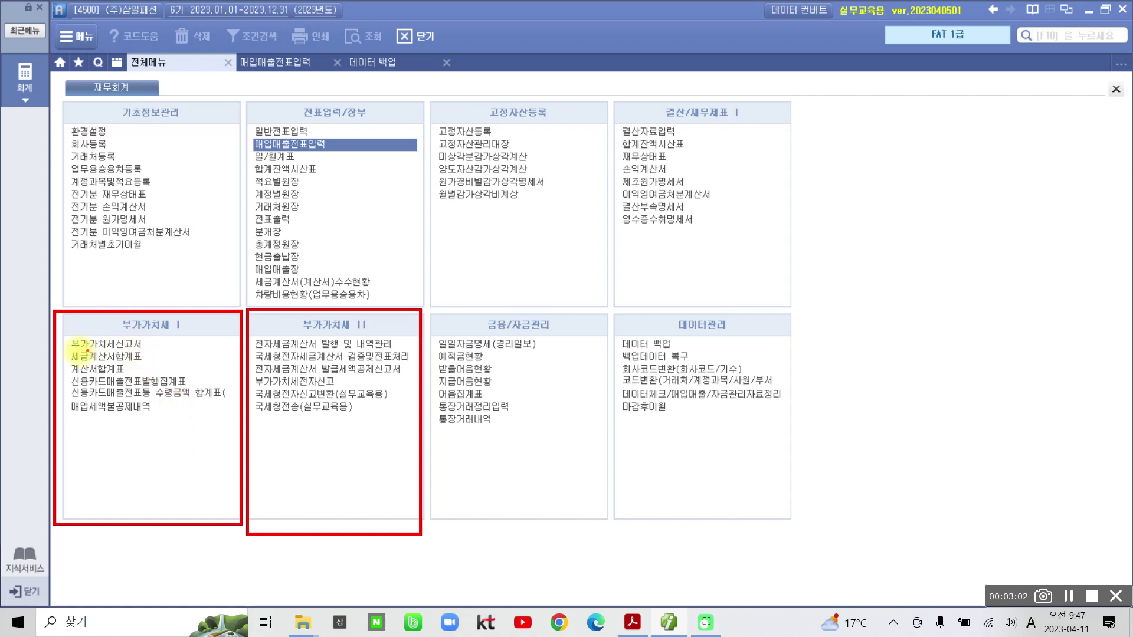
left_click_drag(71, 351, 157, 354)
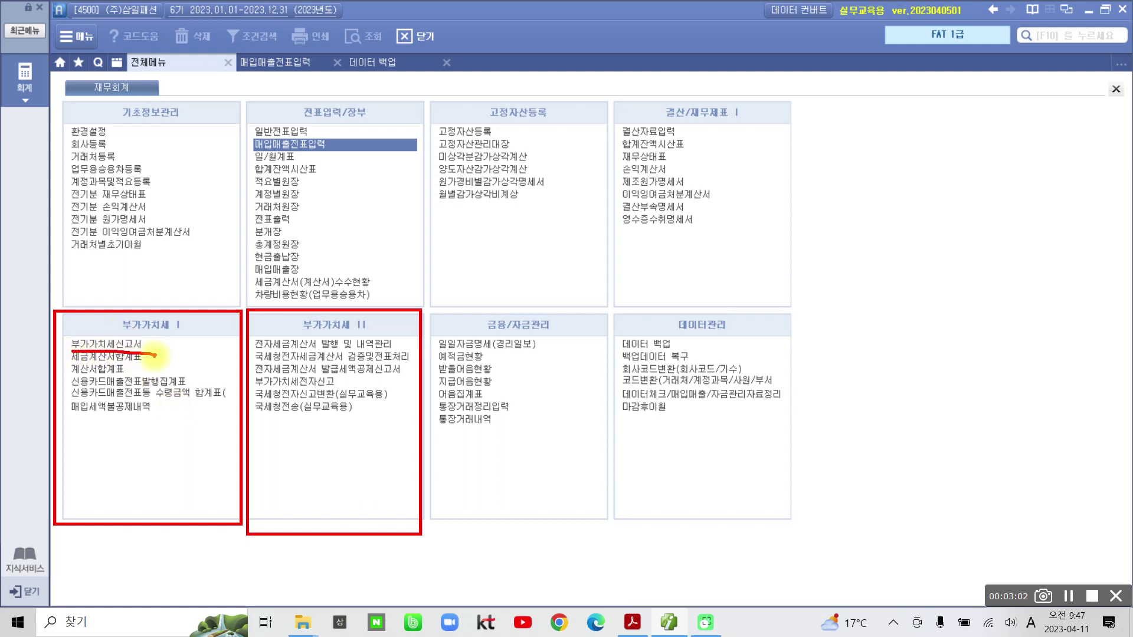
key("Escape")
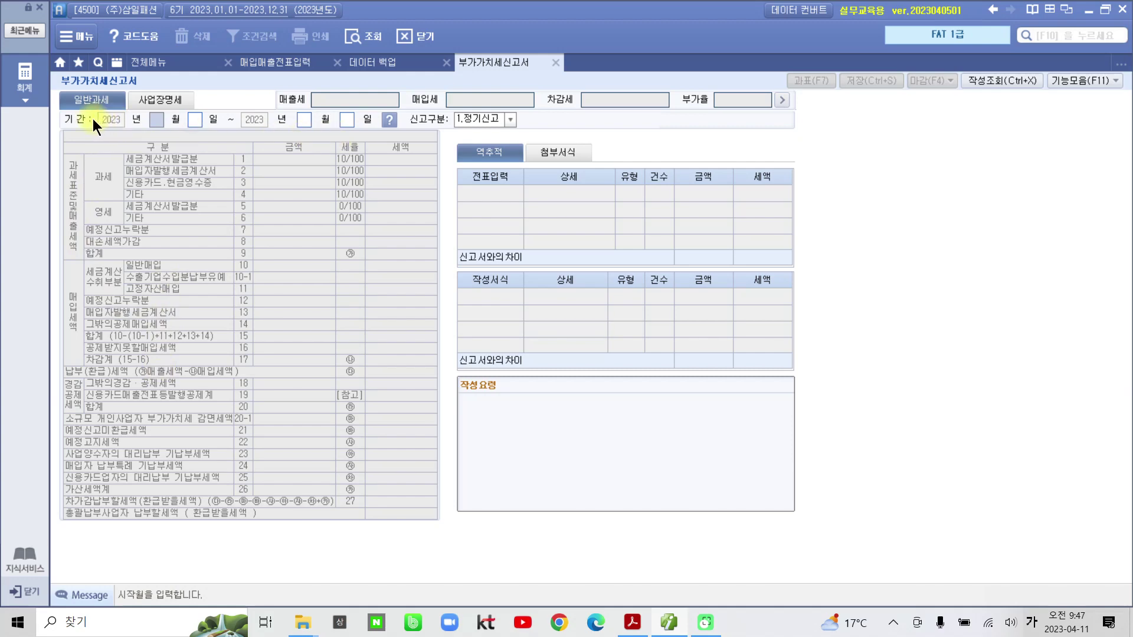
left_click_drag(66, 108, 426, 135)
Step: Load the VAT return for July 1 to September 30, 2023, keeping the filing type 1.정기신고
type("7")
key("Return")
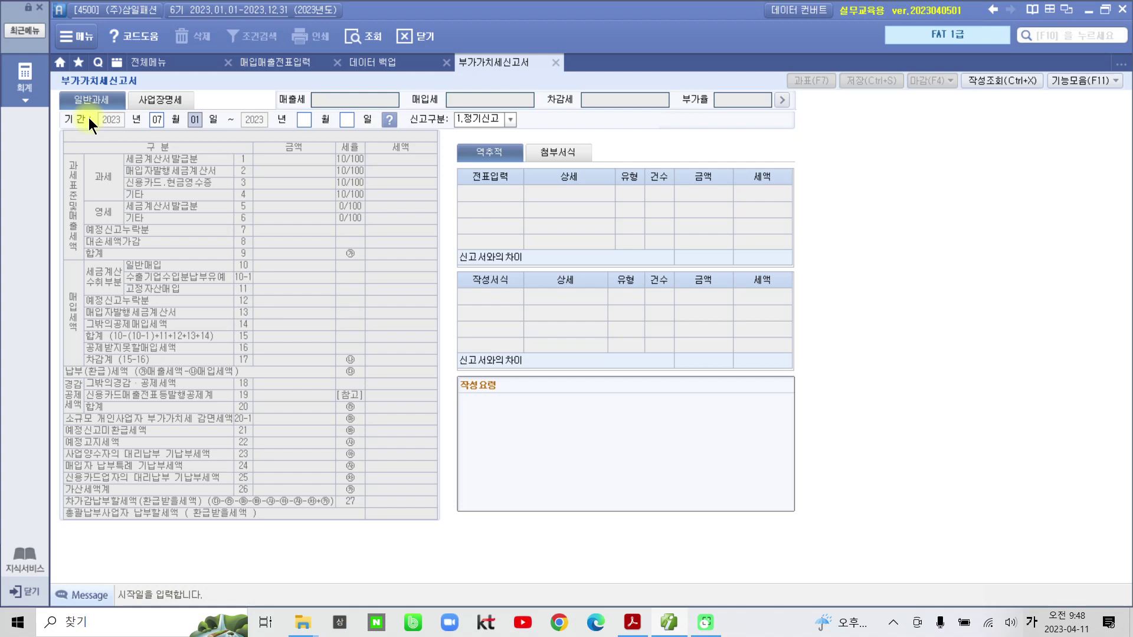
key("Return")
type("9")
key("Return")
key("Return")
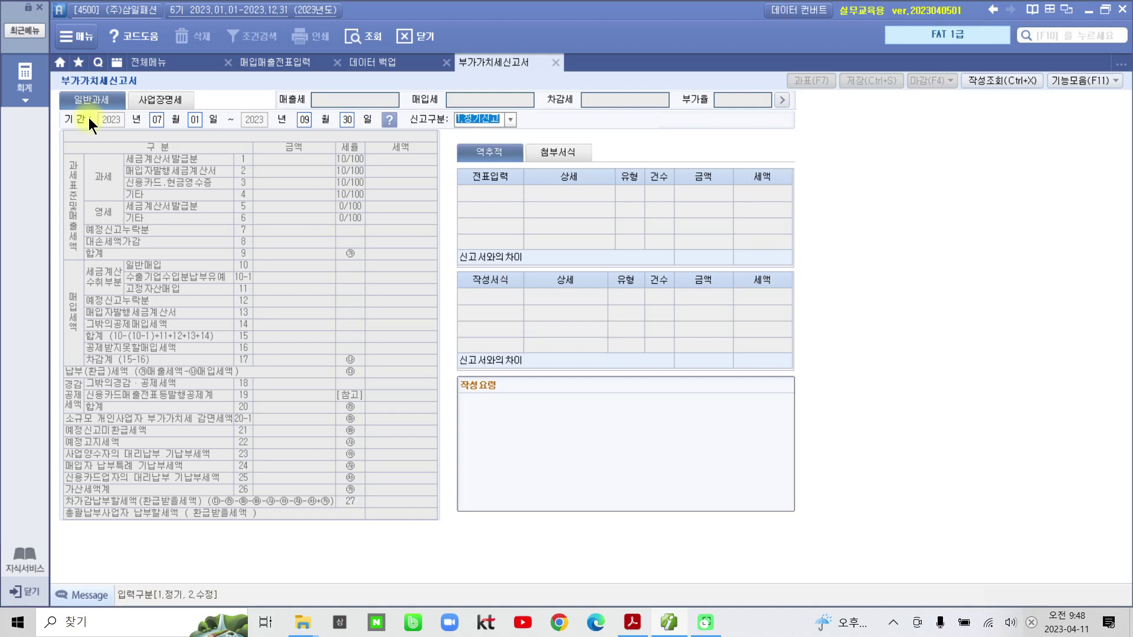
left_click(511, 118)
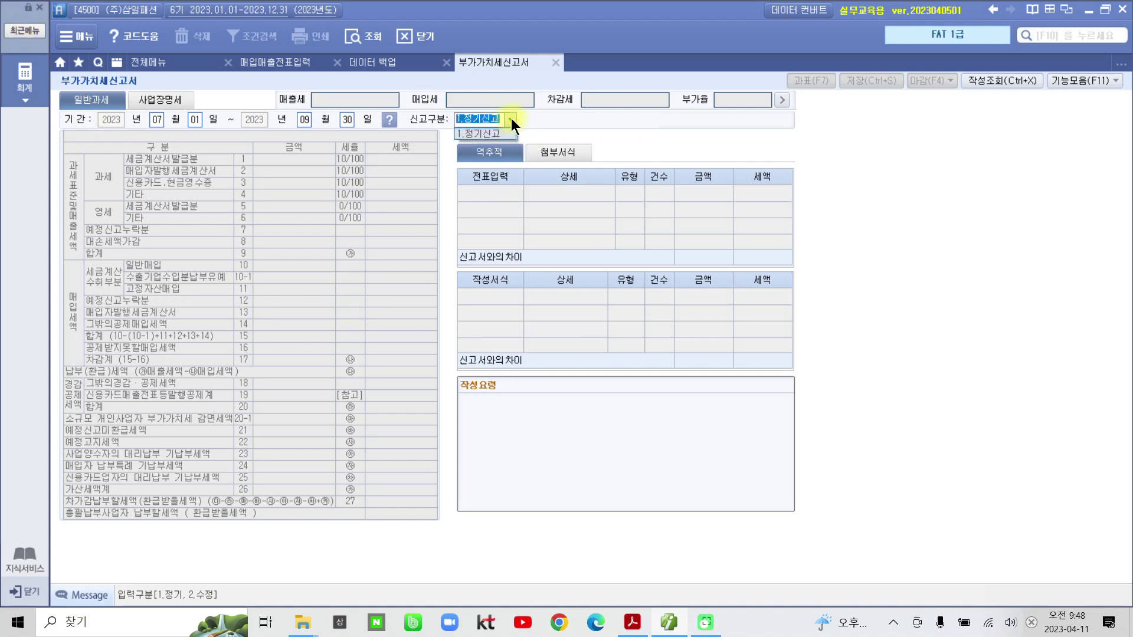
left_click(512, 118)
left_click(577, 120)
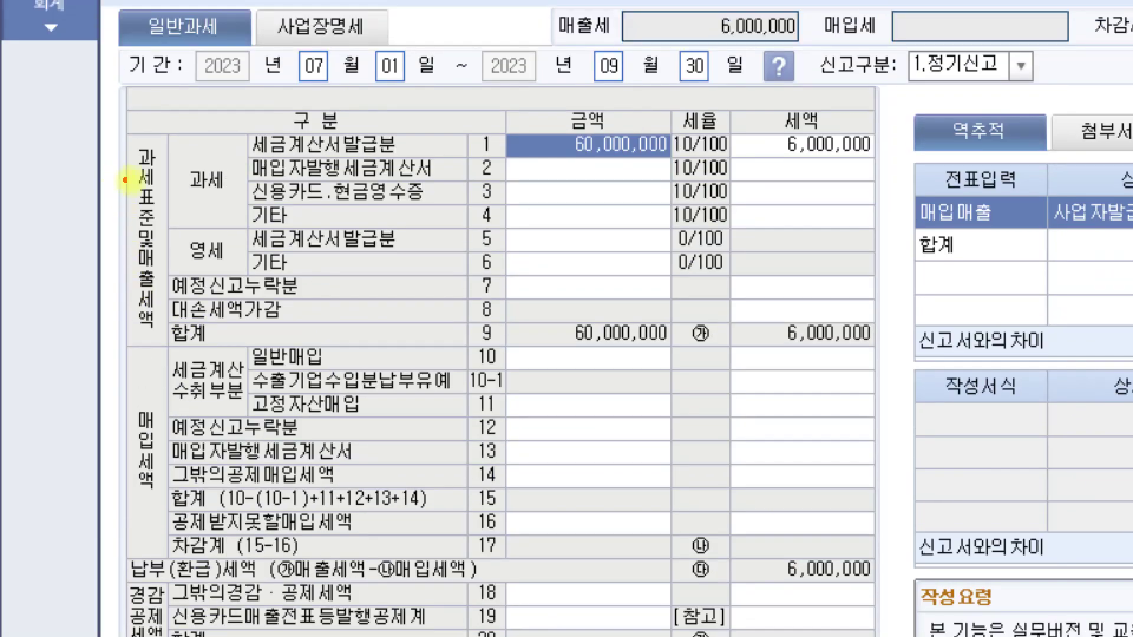
left_click_drag(122, 108, 170, 140)
left_click_drag(224, 164, 883, 348)
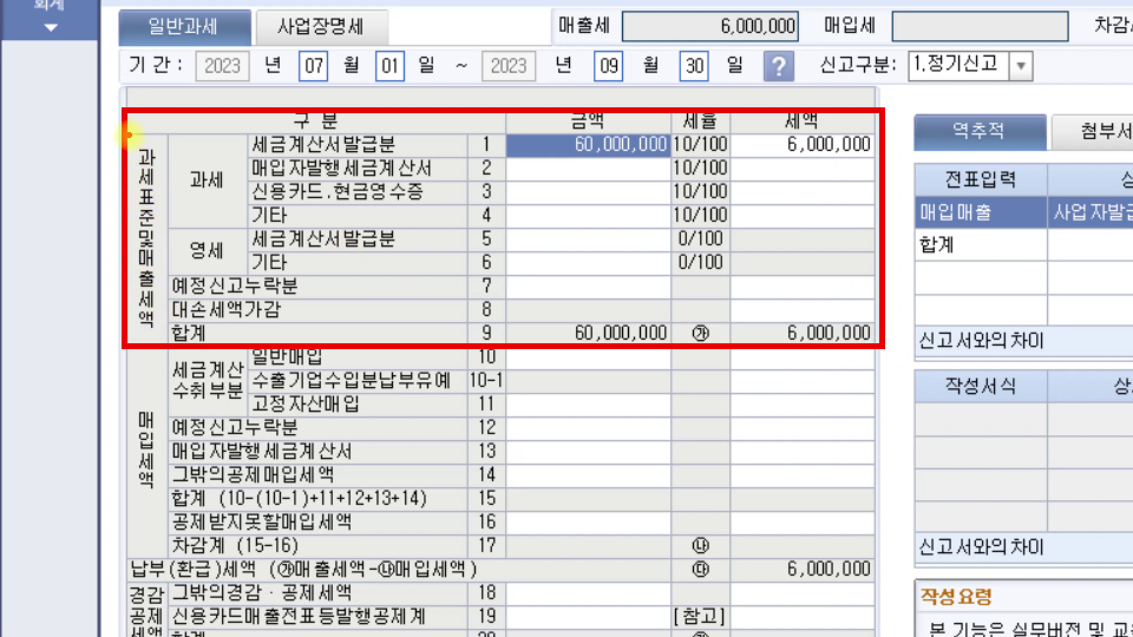
mouse_move(128, 135)
left_mouse_down()
mouse_move(177, 236)
mouse_move(128, 174)
left_mouse_up()
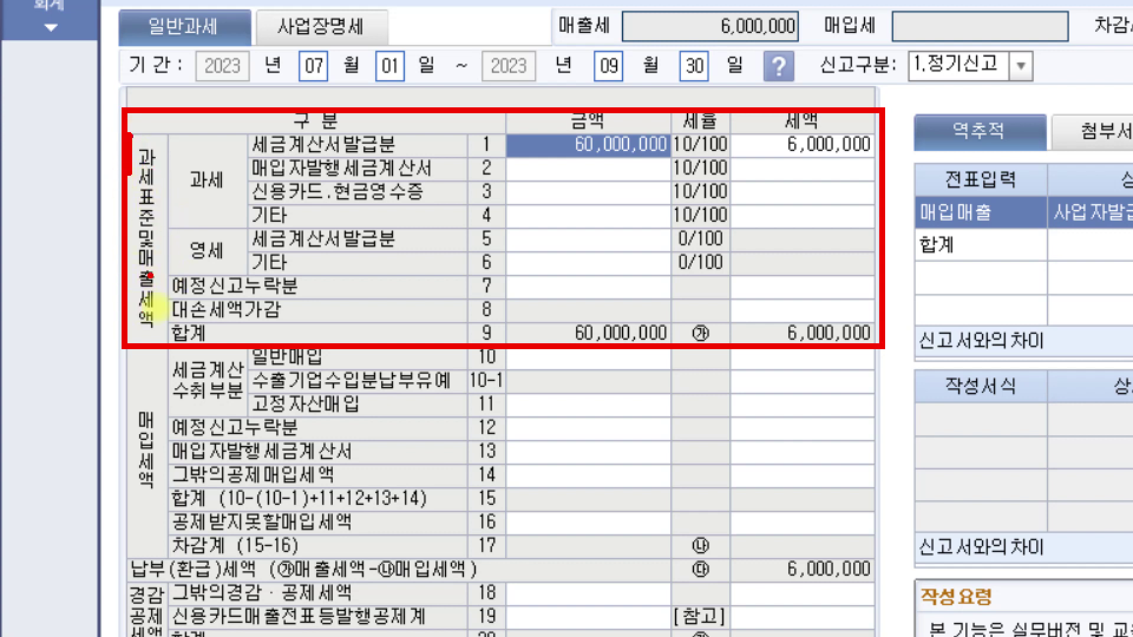
left_click_drag(186, 194, 218, 196)
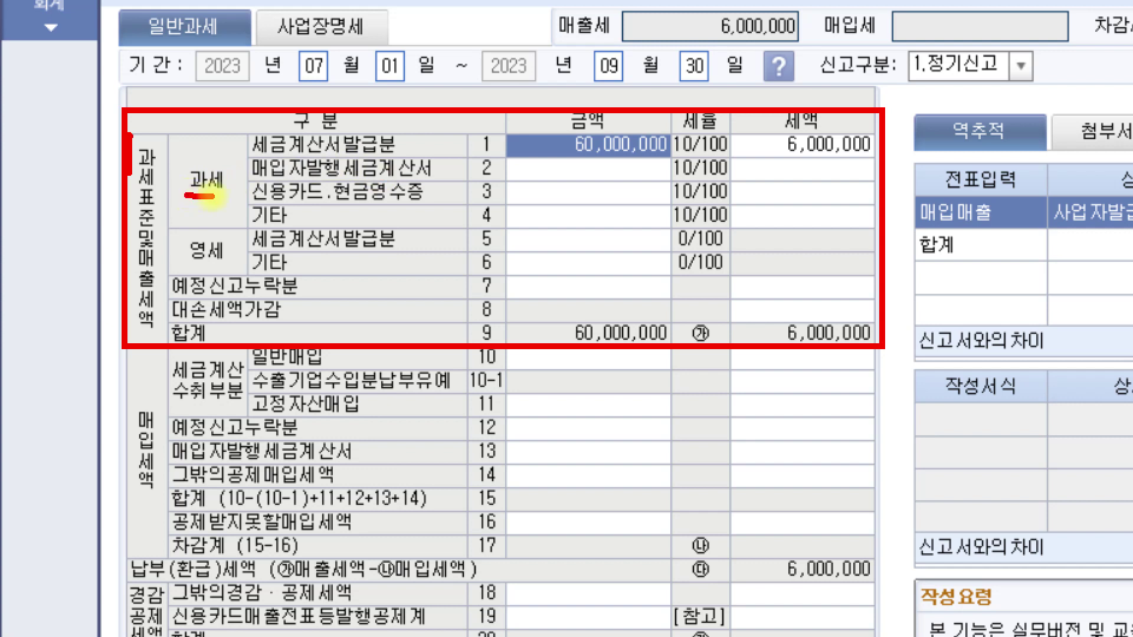
left_click_drag(254, 152, 393, 152)
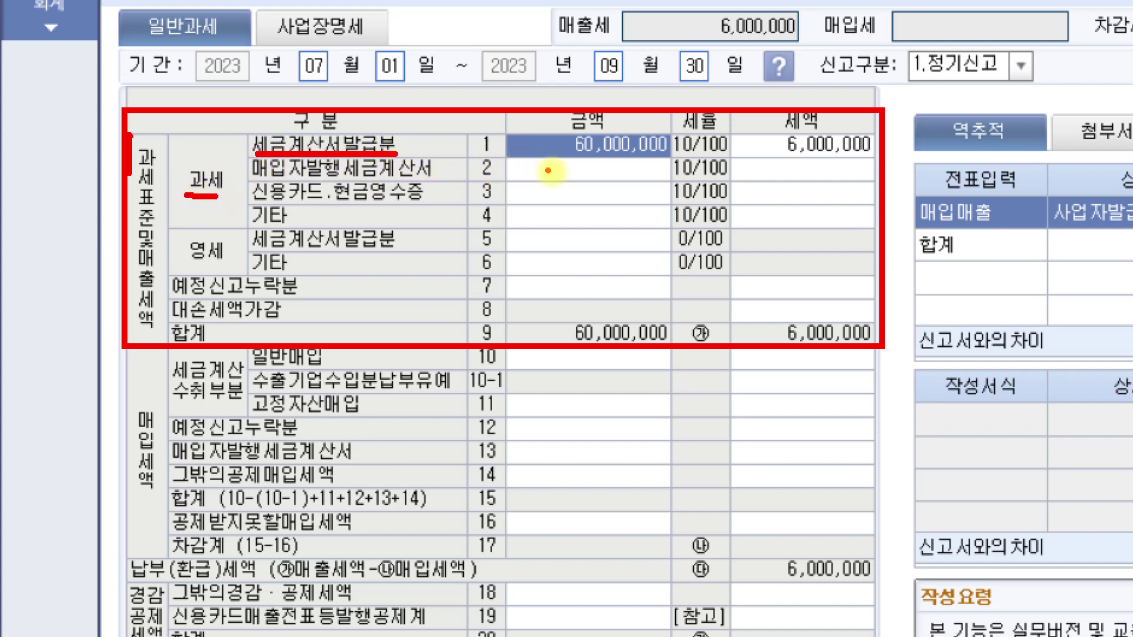
left_click_drag(559, 158, 668, 157)
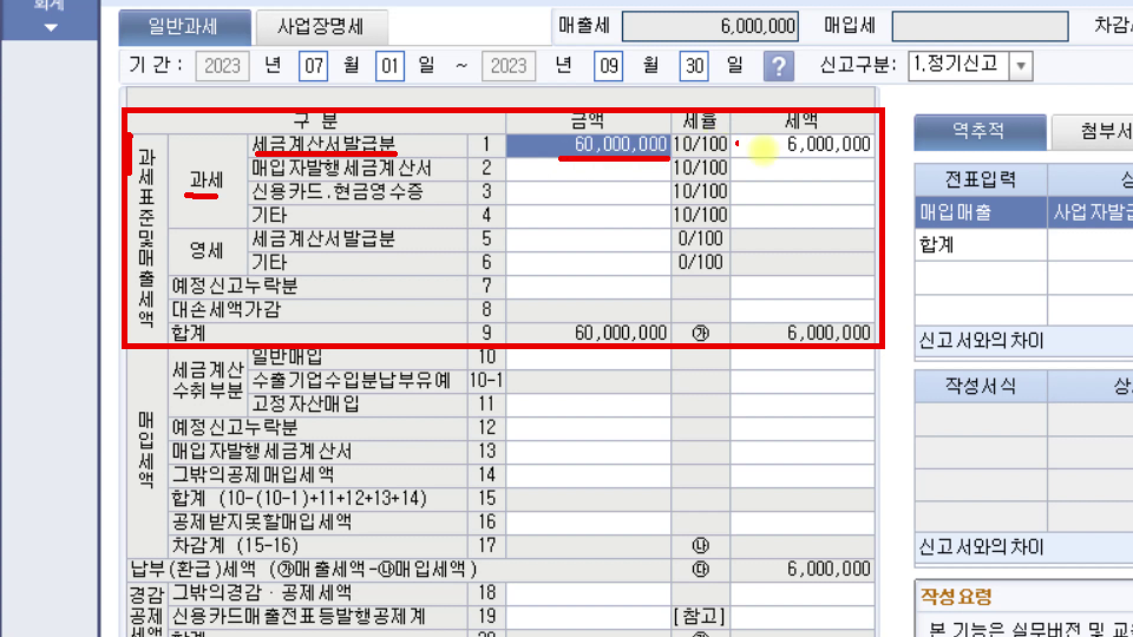
left_click_drag(777, 154, 875, 157)
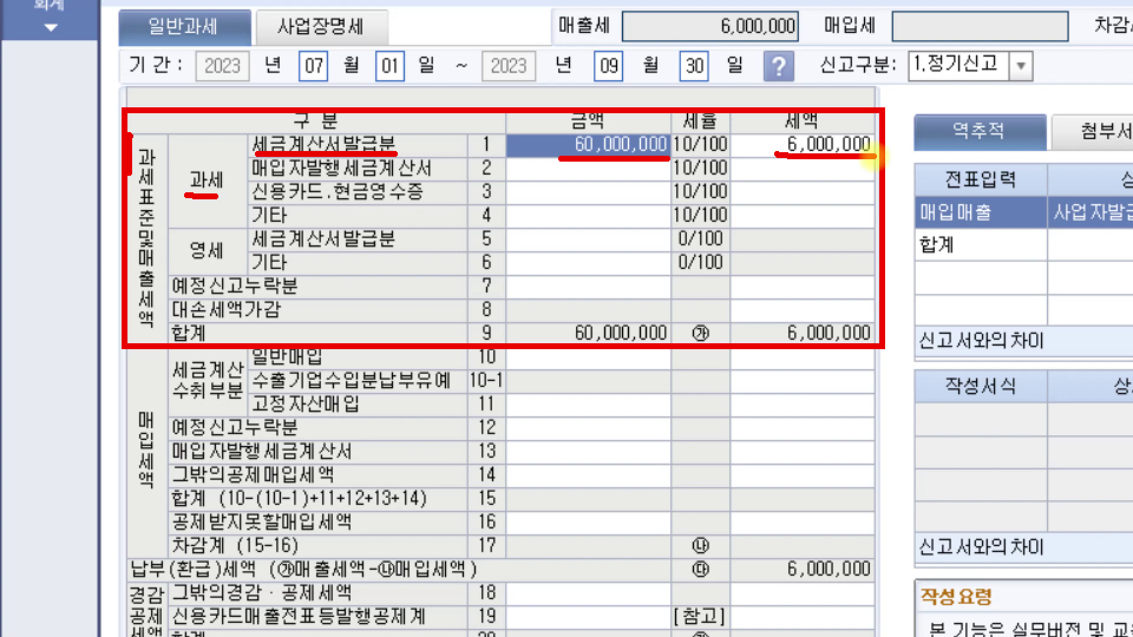
Step: Examine the taxable sales rows of the VAT return, including 세금계산서발급분, 기타 and the 합계 tax amount
mouse_move(770, 340)
left_mouse_down()
mouse_move(785, 301)
mouse_move(891, 346)
mouse_move(863, 357)
left_mouse_up()
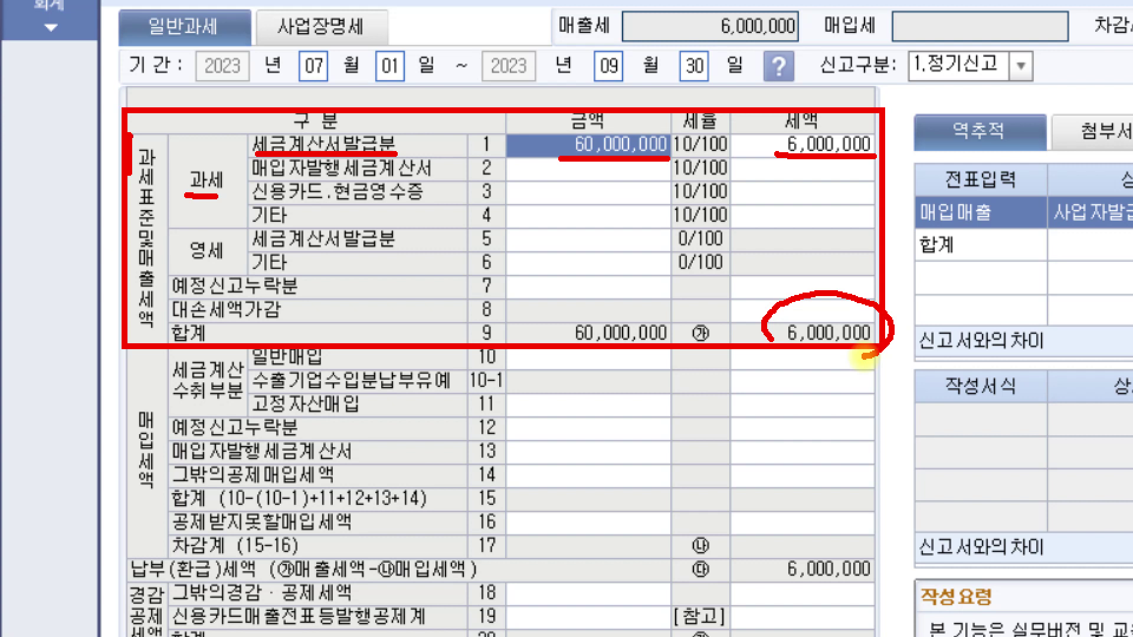
mouse_move(500, 147)
left_mouse_down()
mouse_move(501, 123)
mouse_move(503, 153)
left_mouse_up()
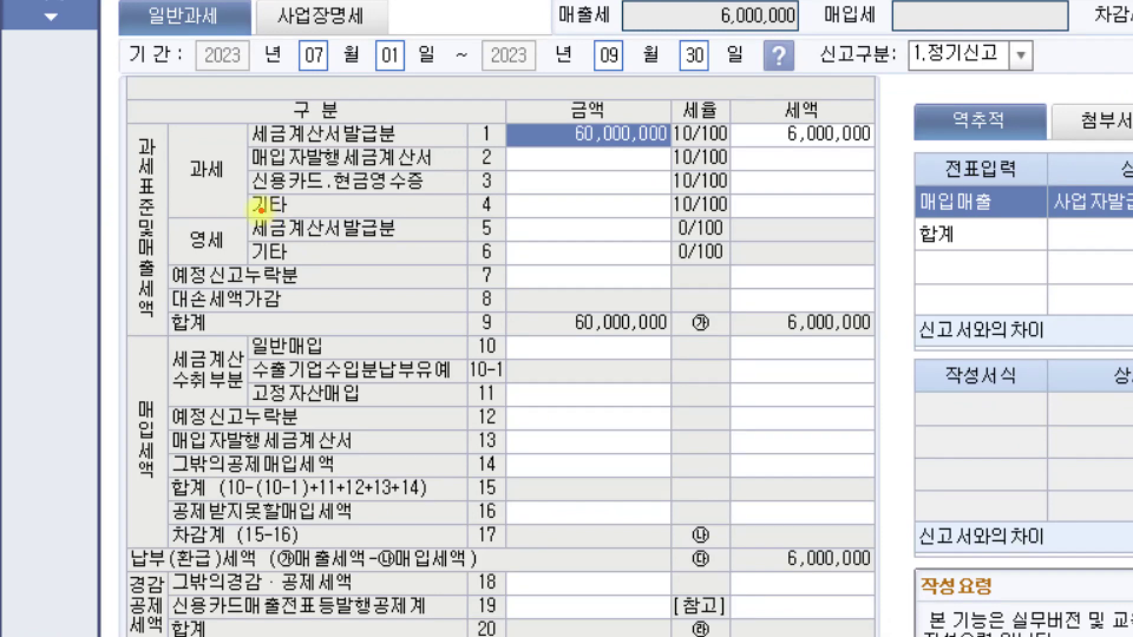
left_click_drag(127, 198, 178, 200)
left_click_drag(357, 217, 676, 218)
left_click_drag(745, 218, 847, 219)
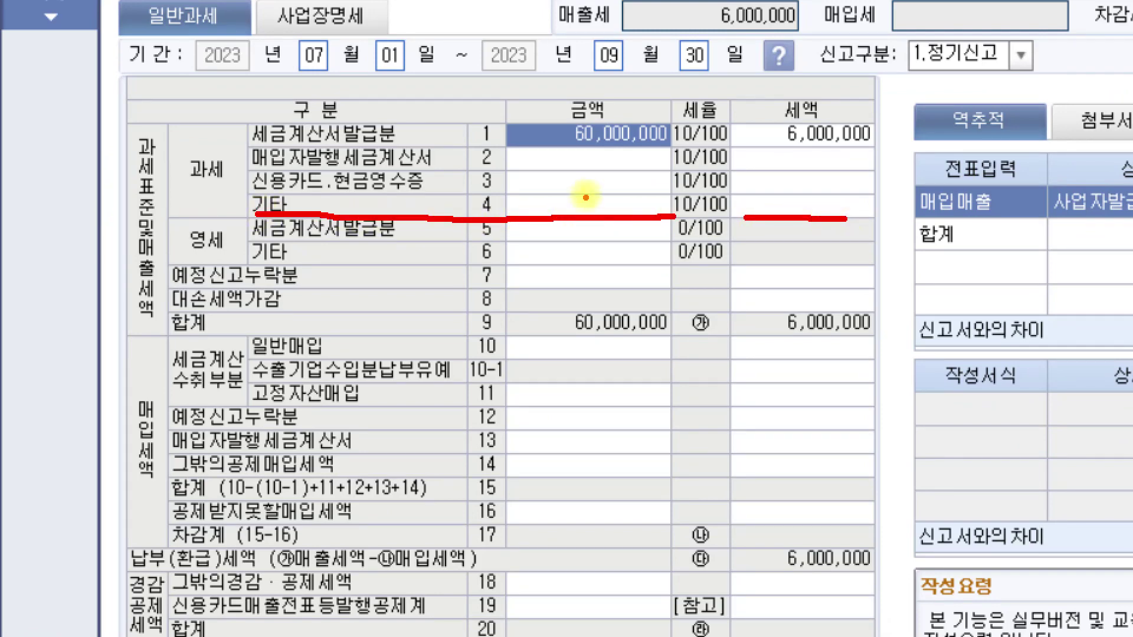
mouse_move(585, 195)
left_mouse_down()
mouse_move(610, 210)
mouse_move(587, 194)
left_mouse_up()
mouse_move(781, 199)
left_mouse_down()
mouse_move(794, 220)
mouse_move(805, 201)
left_mouse_up()
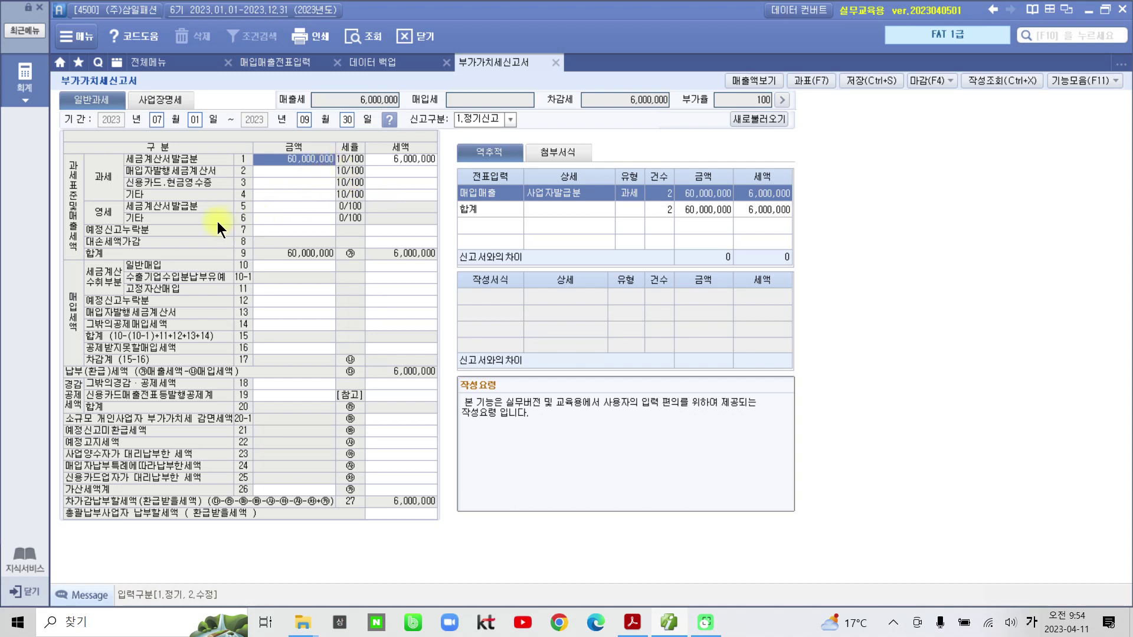
Step: Open the 세금계산서합계표 from the full list of accounting functions and load July to September 2023 with filing type 1.정기
left_click(26, 87)
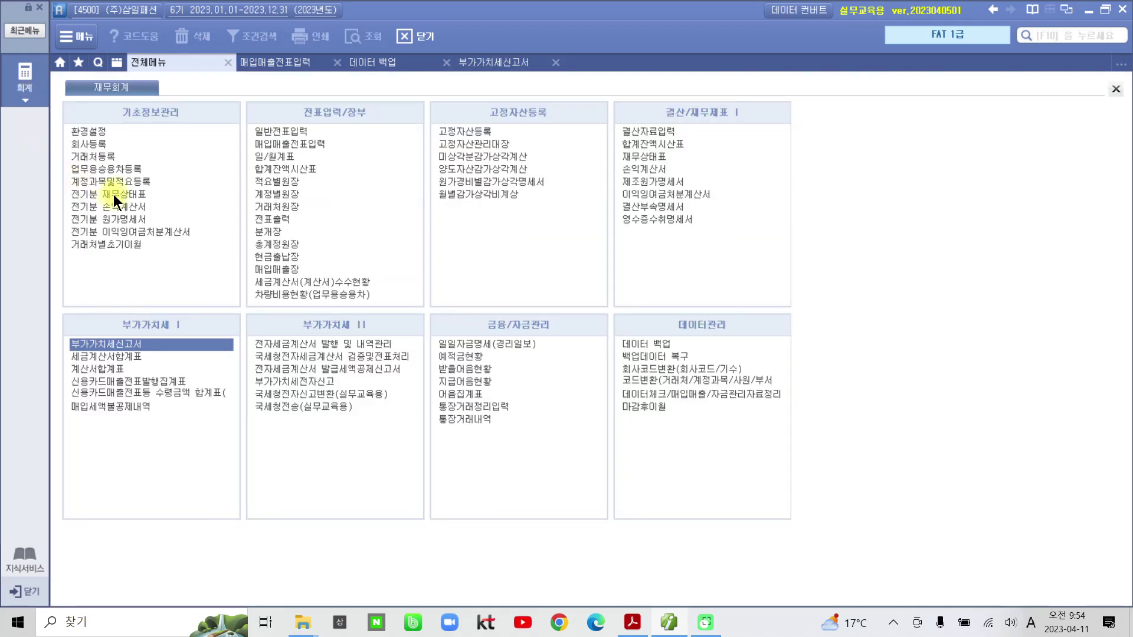
left_click(127, 186)
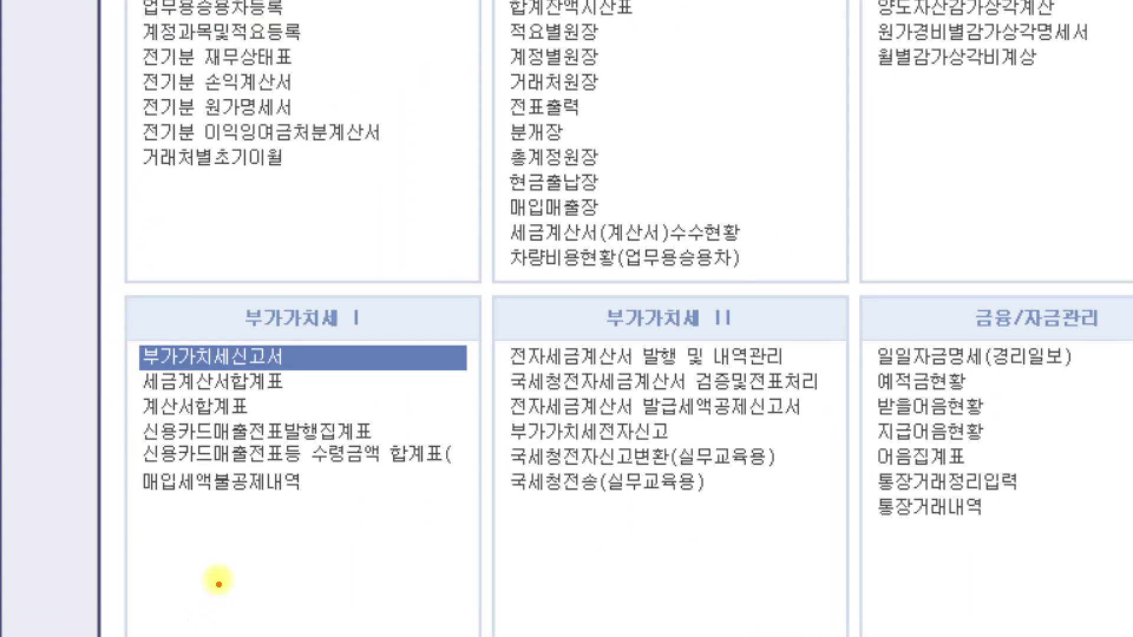
left_click_drag(142, 392, 293, 393)
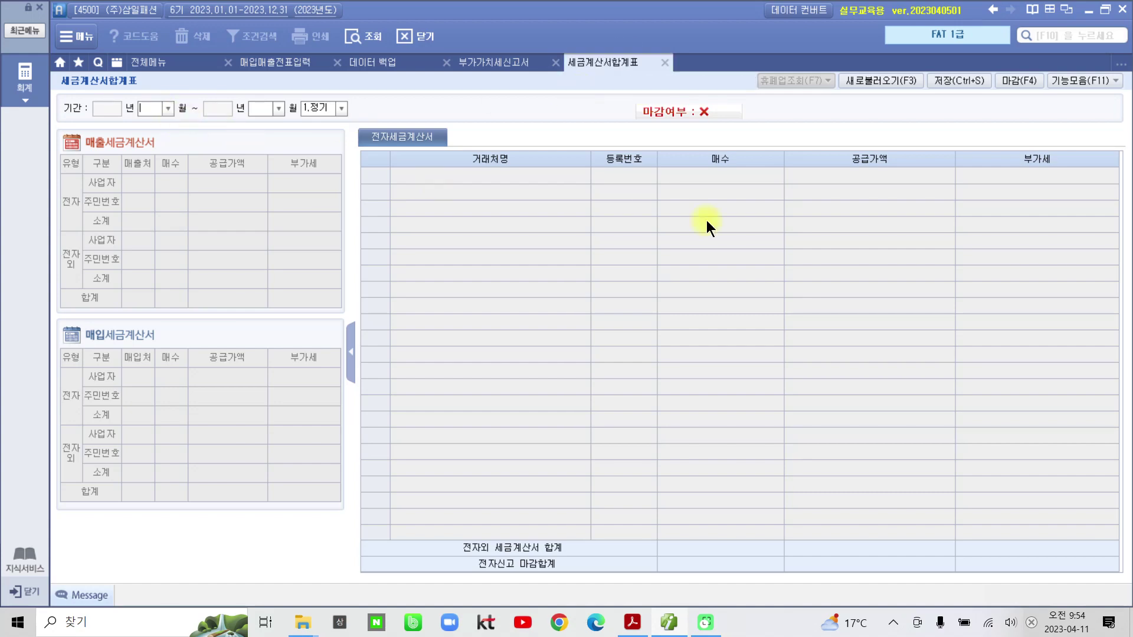
type("07")
type("09")
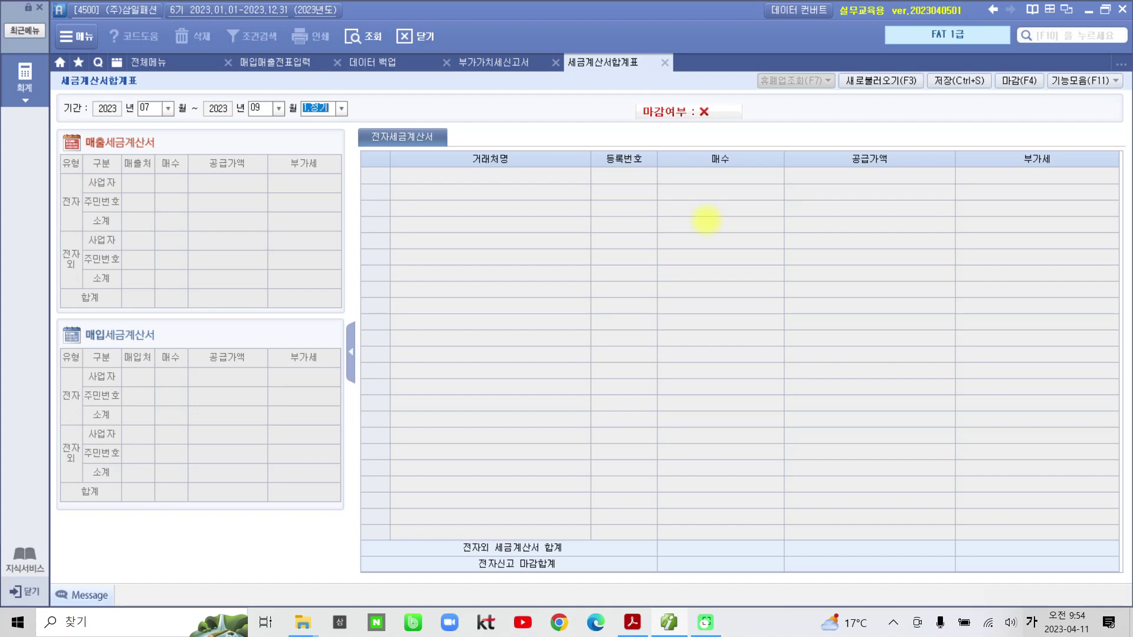
key("Return")
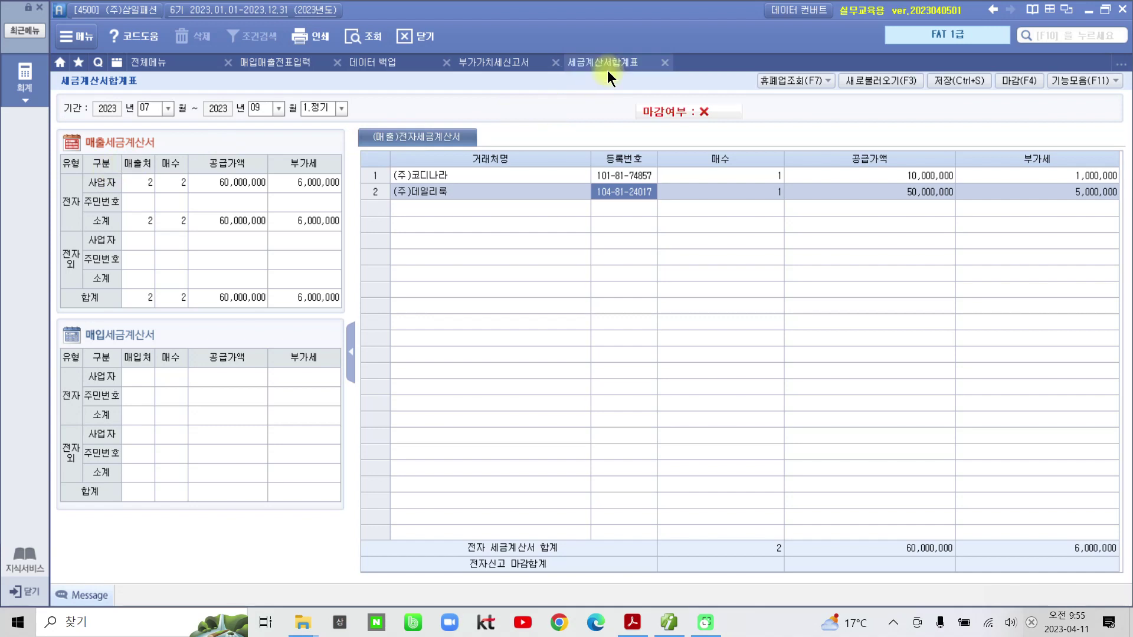
Step: Examine the 매출세금계산서 summary, comparing the 전자 and 전자외 rows by customer count, invoice count, supply value and VAT
mouse_move(608, 87)
left_mouse_down()
mouse_move(554, 43)
mouse_move(640, 95)
left_mouse_up()
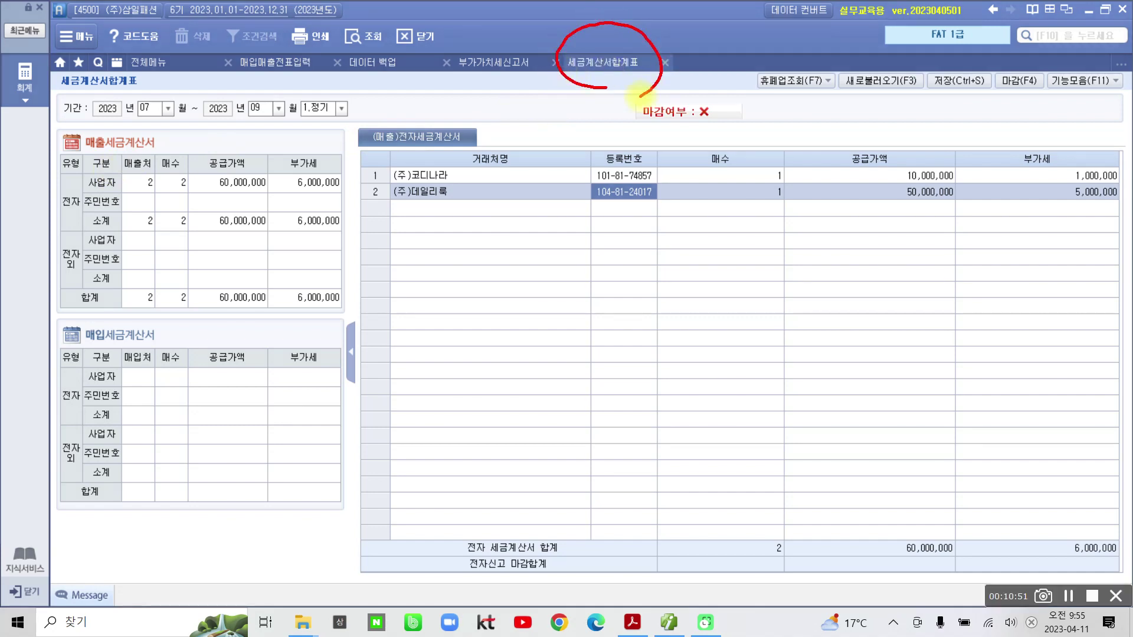
mouse_move(59, 127)
left_mouse_down()
mouse_move(62, 159)
mouse_move(168, 129)
mouse_move(47, 141)
left_mouse_up()
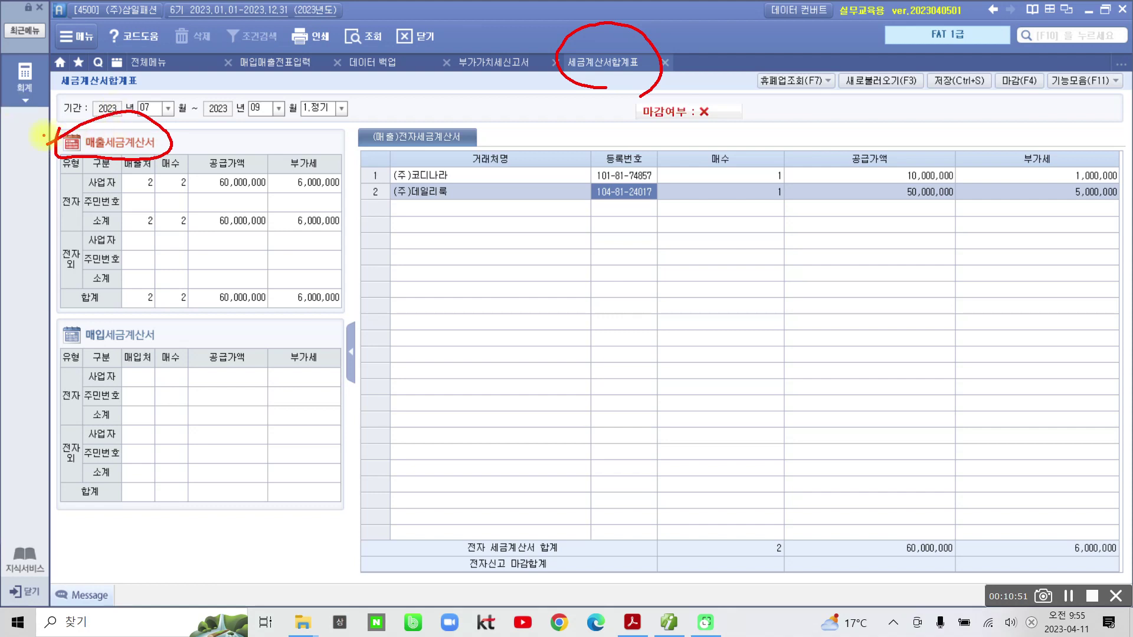
mouse_move(154, 205)
left_mouse_down()
mouse_move(151, 174)
mouse_move(144, 192)
mouse_move(174, 171)
mouse_move(190, 200)
mouse_move(254, 176)
left_mouse_up()
mouse_move(322, 158)
left_mouse_down()
mouse_move(299, 171)
mouse_move(339, 183)
left_mouse_up()
mouse_move(68, 218)
left_mouse_down()
mouse_move(56, 188)
mouse_move(74, 221)
mouse_move(53, 215)
left_mouse_up()
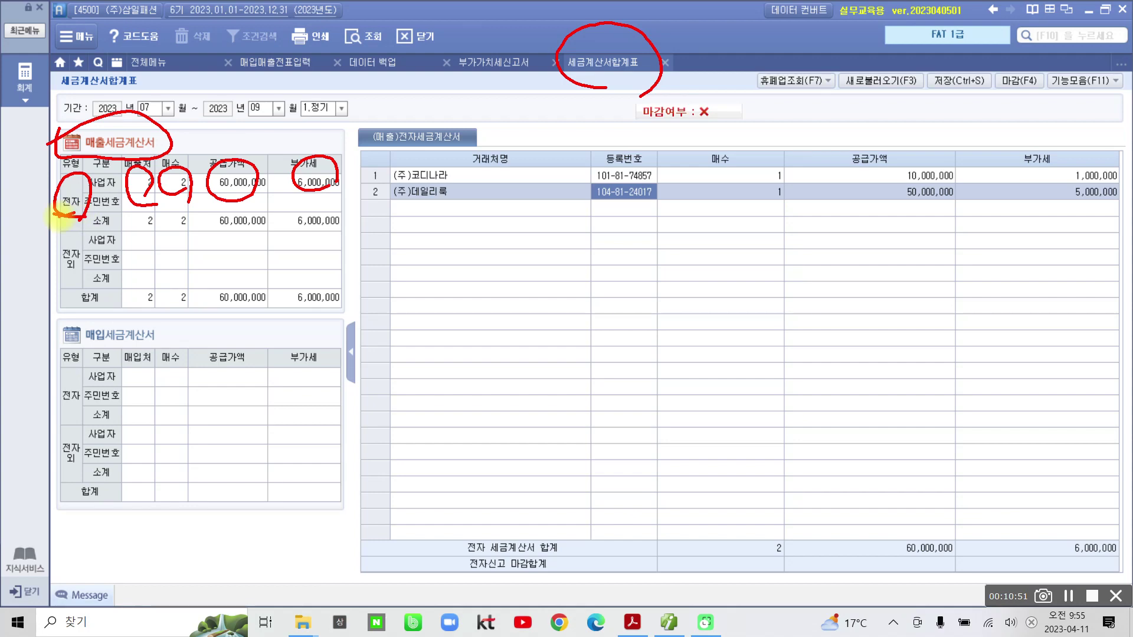
mouse_move(83, 236)
left_mouse_down()
mouse_move(50, 254)
mouse_move(80, 283)
left_mouse_up()
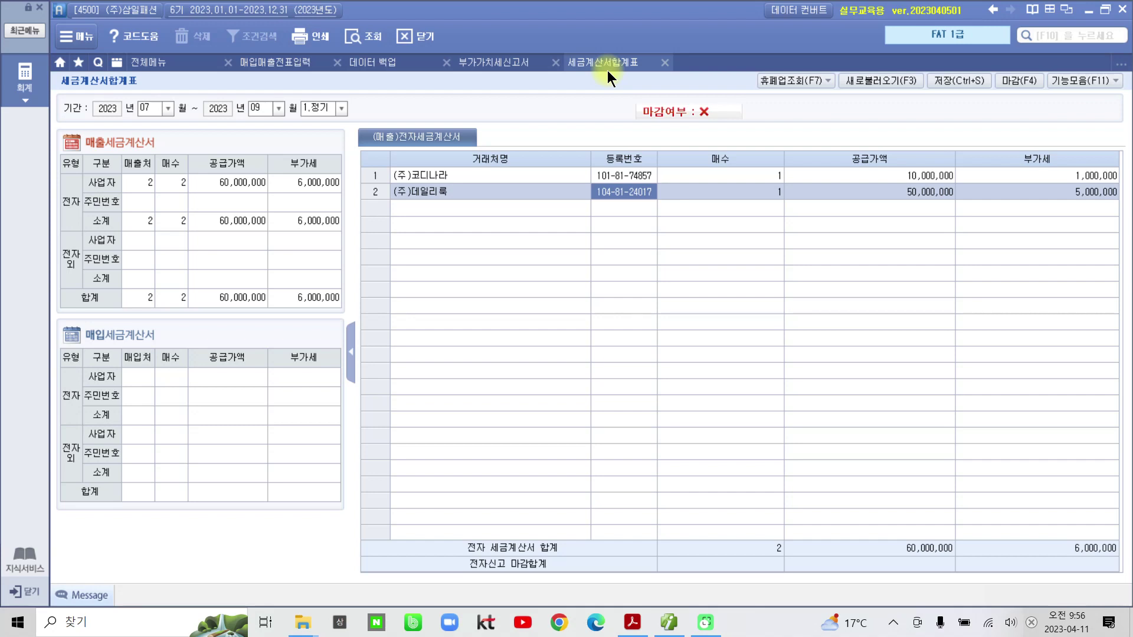
left_click_drag(37, 254, 61, 282)
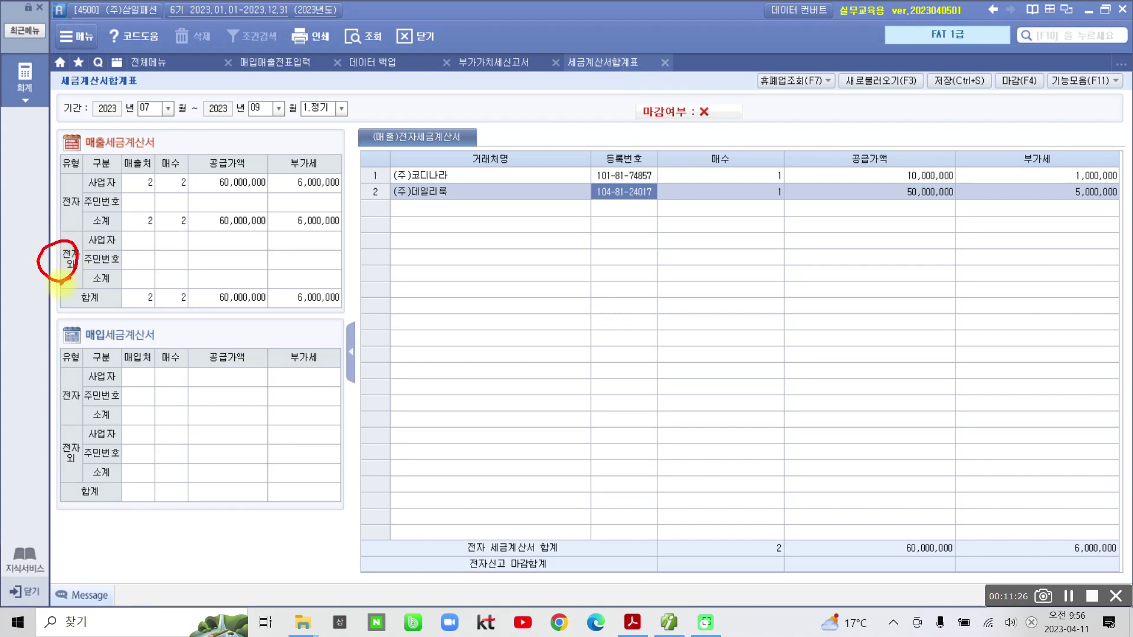
mouse_move(133, 233)
left_mouse_down()
mouse_move(230, 243)
mouse_move(248, 234)
left_mouse_up()
mouse_move(316, 231)
left_mouse_down()
mouse_move(306, 227)
mouse_move(309, 253)
left_mouse_up()
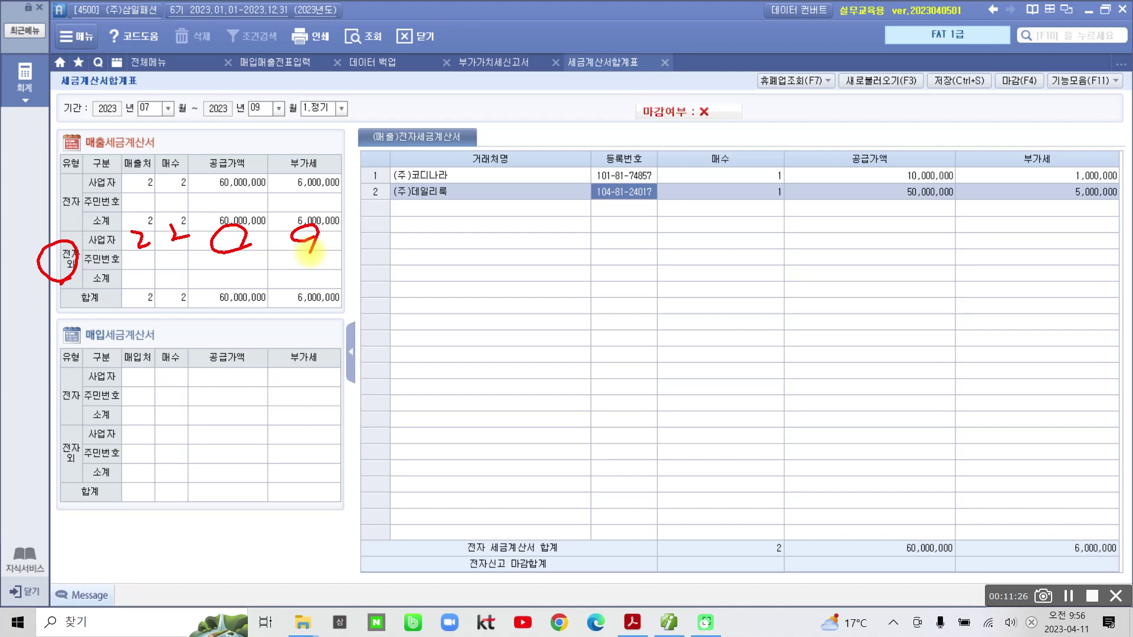
key("Escape")
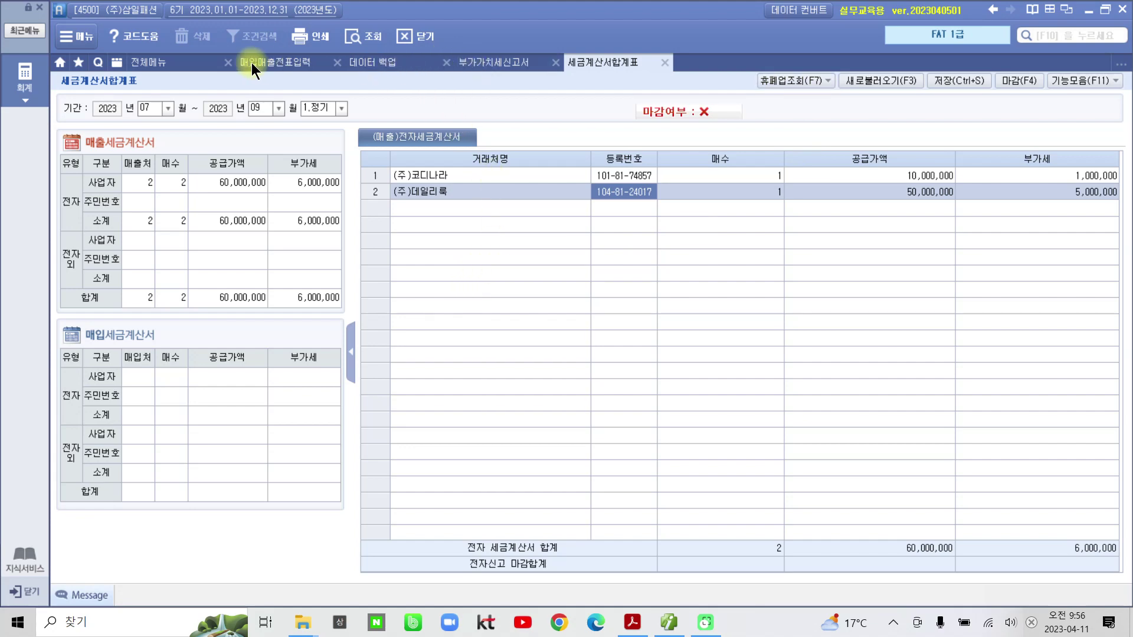
Step: View the 부가가치세 I group in the full function list and return to the 세금계산서합계표
left_click(182, 62)
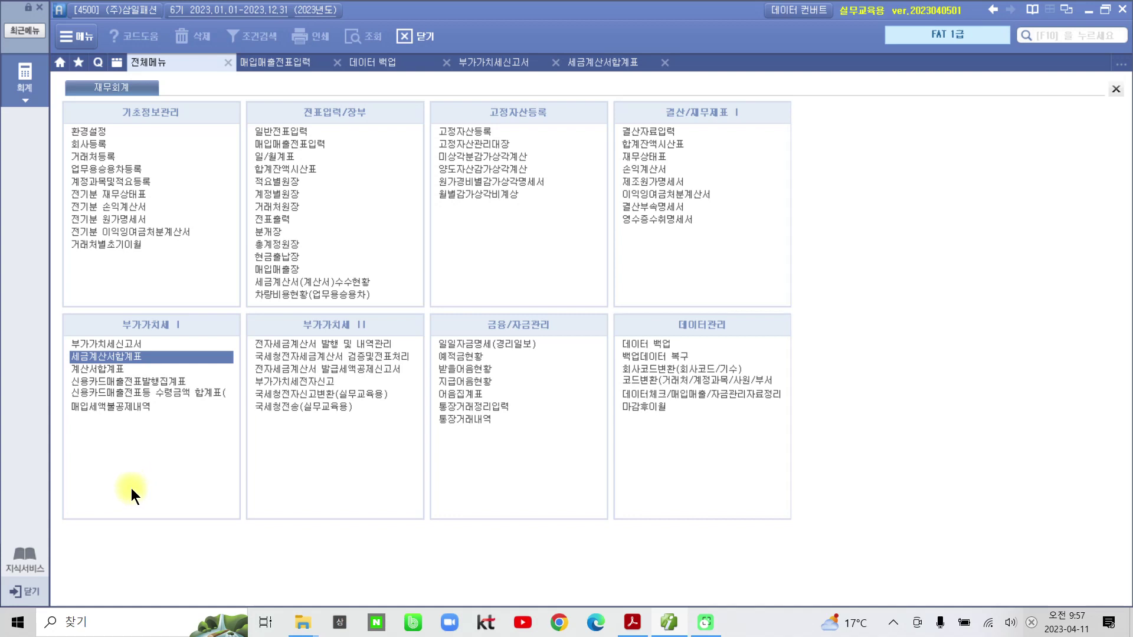
left_click(121, 357)
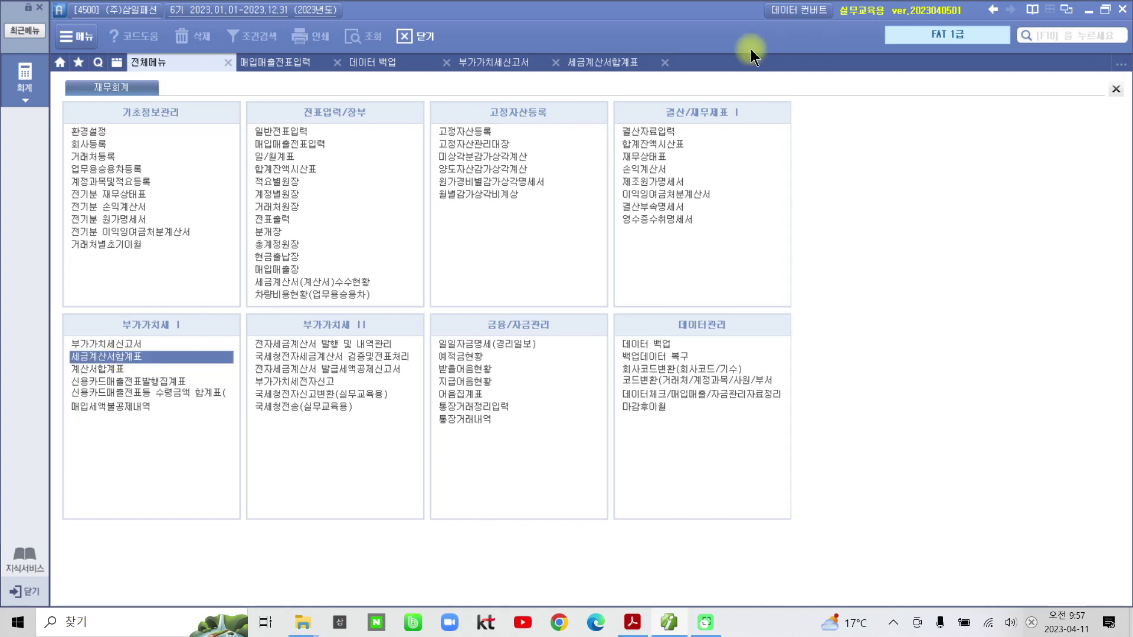
left_click(599, 62)
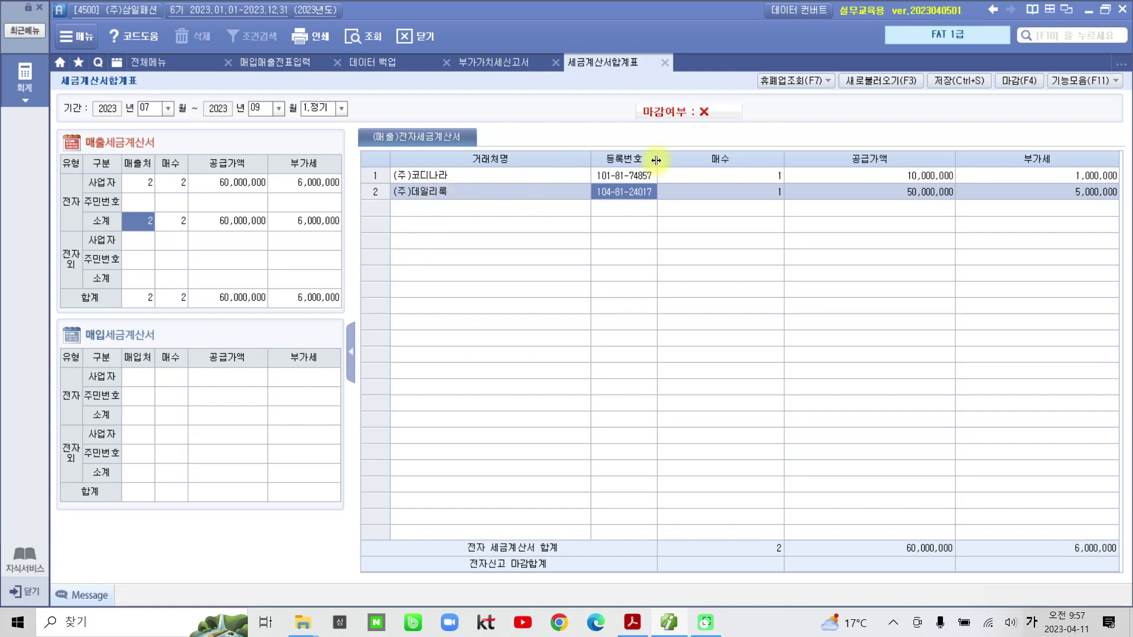
Step: Look up the July 15 voucher in 매입매출전표입력 again and show its journal entry
left_click(272, 62)
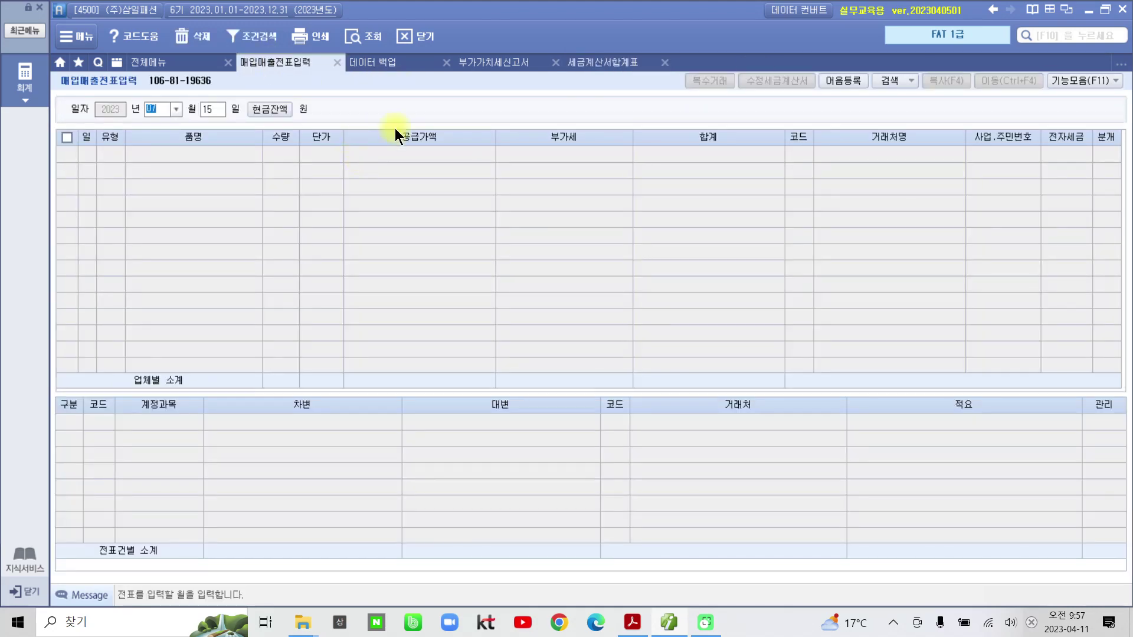
left_click(373, 35)
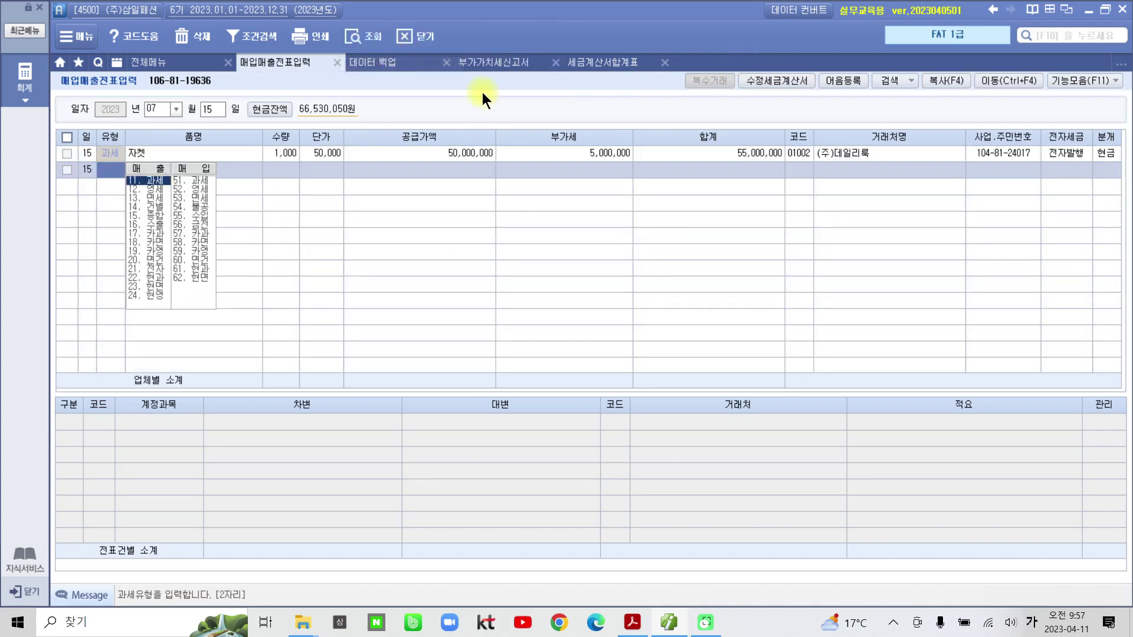
left_click(1098, 154)
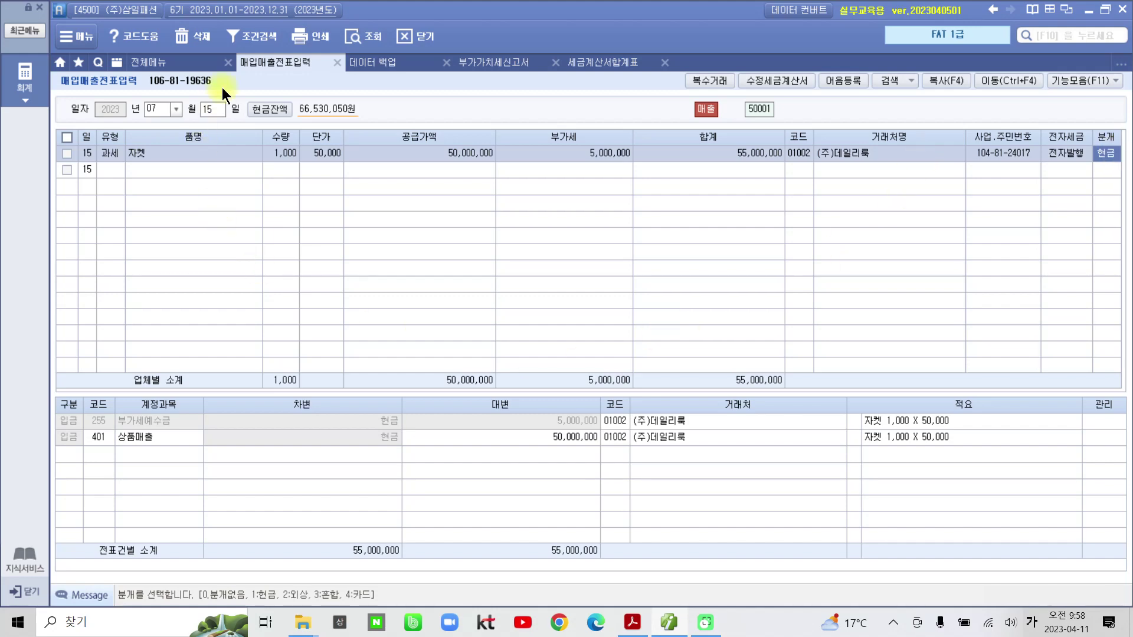
Step: Return to the 부가가치세신고서, save its data and load the saved July 1 to September 30, 2023 return
left_click(189, 65)
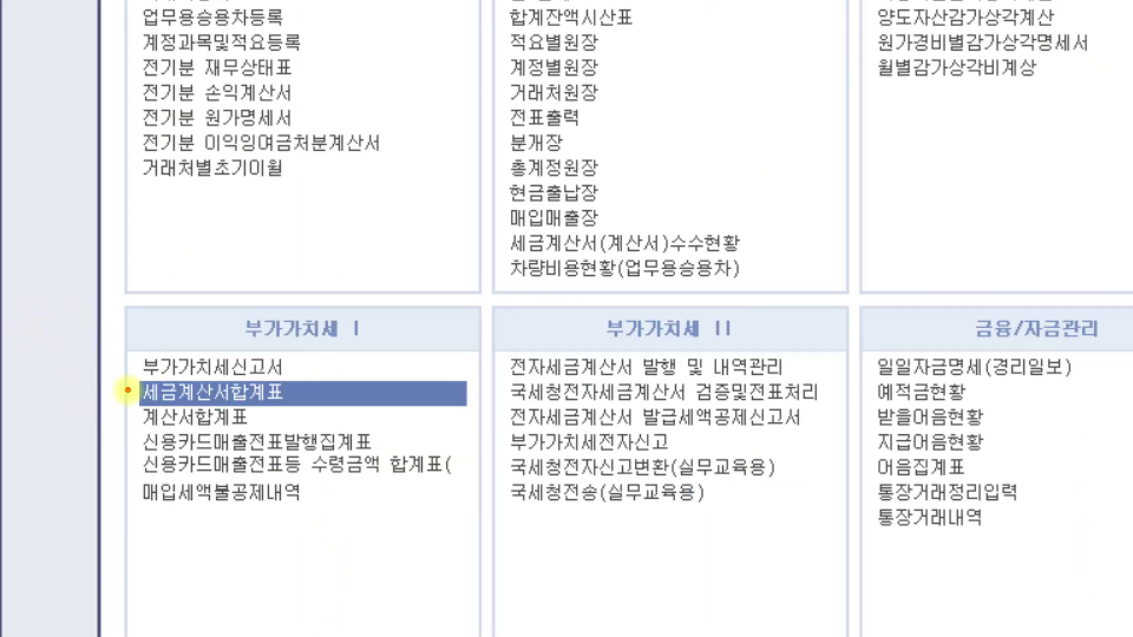
mouse_move(104, 353)
left_mouse_down()
mouse_move(118, 372)
mouse_move(132, 361)
mouse_move(114, 392)
mouse_move(126, 392)
left_mouse_up()
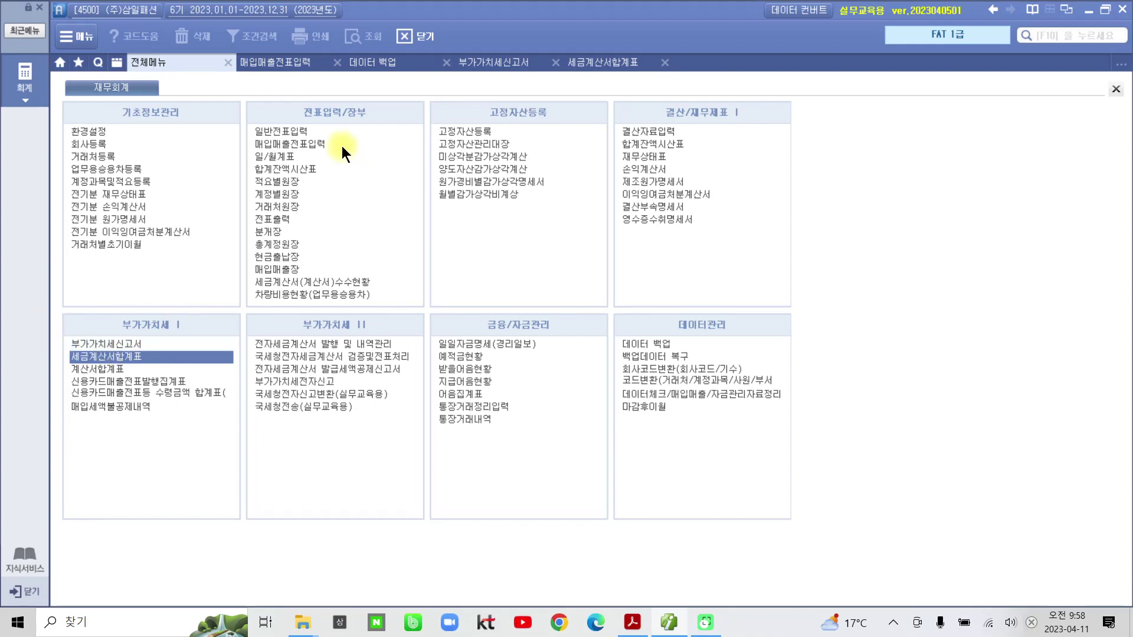
left_click(503, 62)
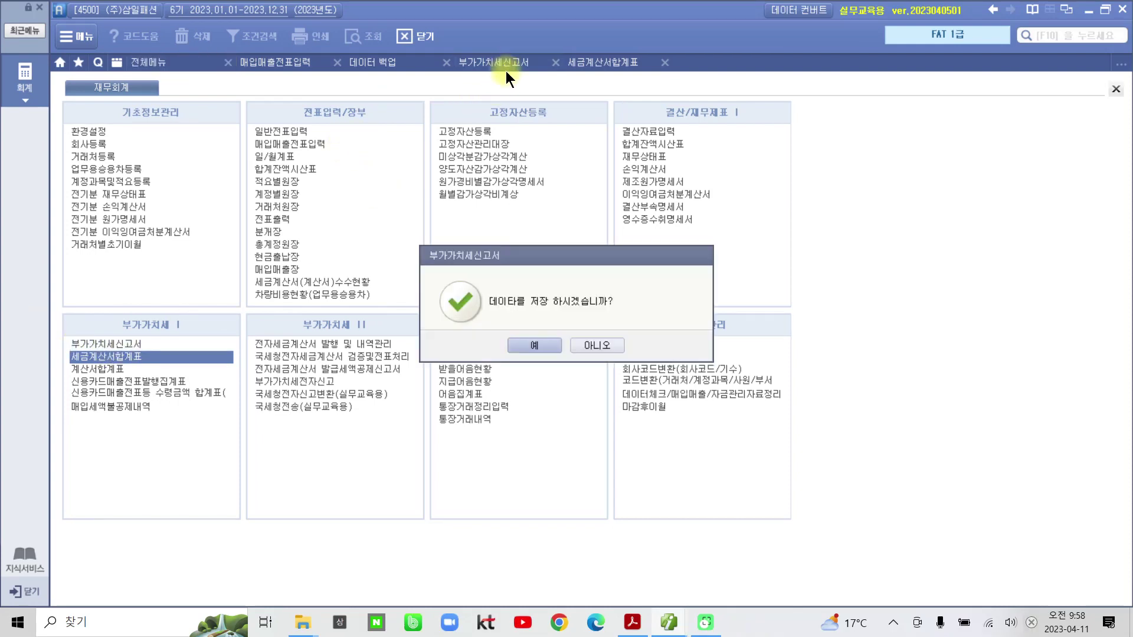
left_click(537, 349)
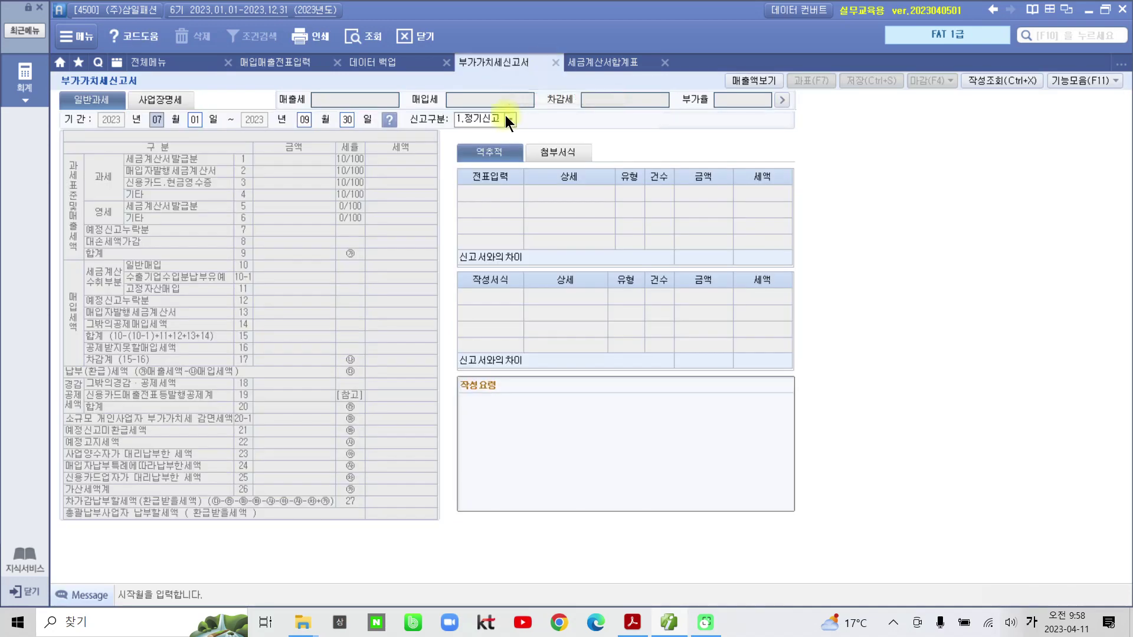
left_click(356, 36)
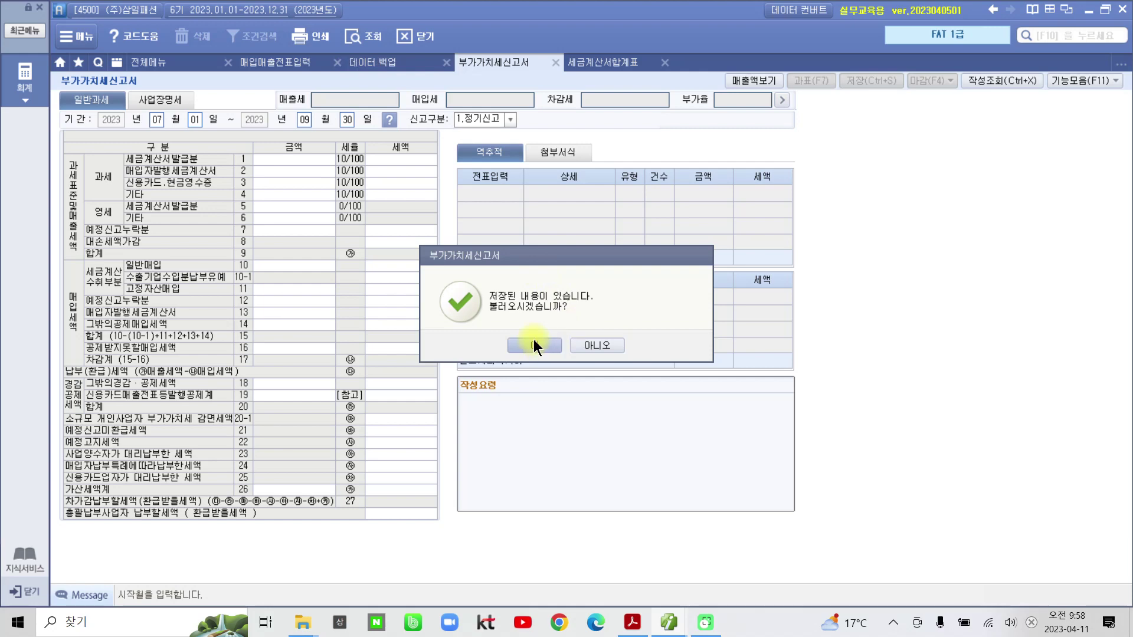
left_click(534, 346)
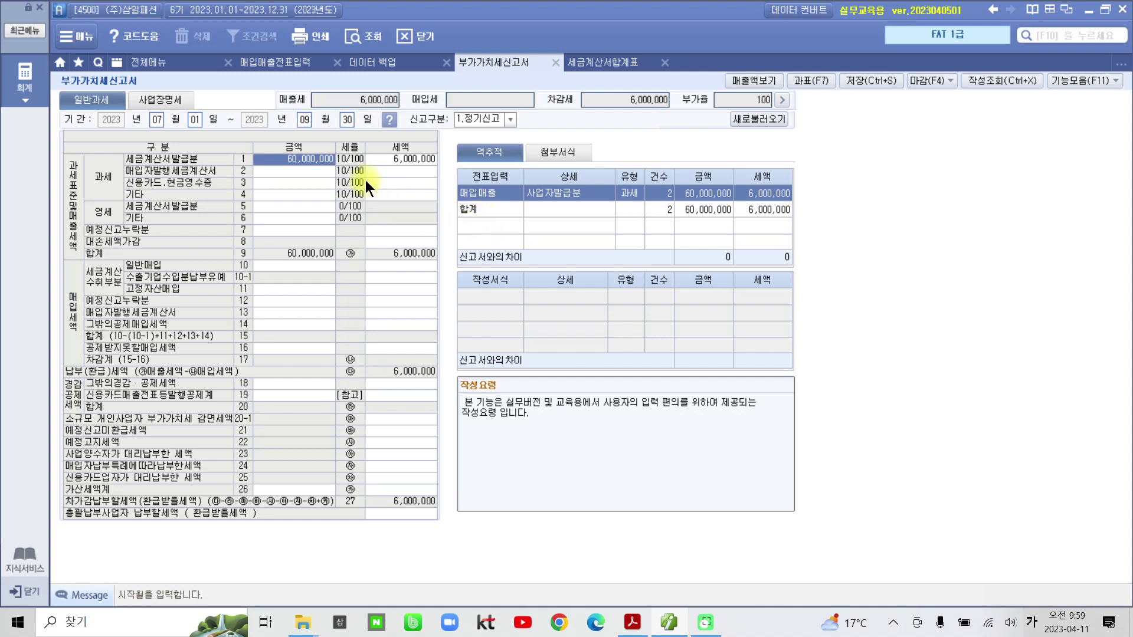
Step: Open the print preview of the VAT return and examine the full 일반과세자 부가가치세 신고서 form
left_click(302, 35)
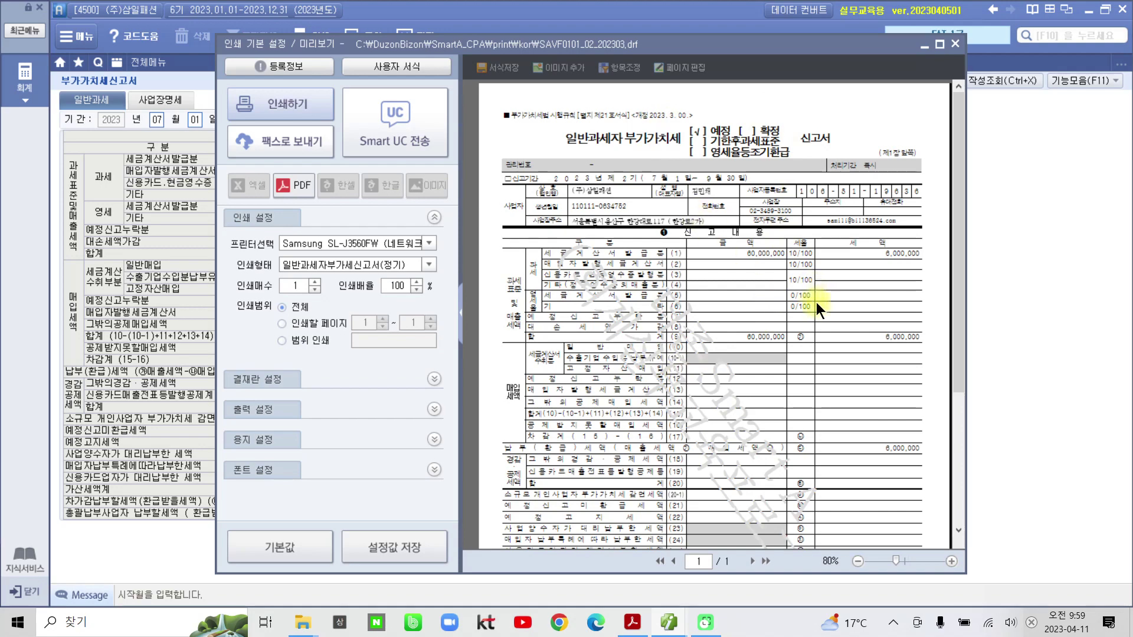
scroll(808, 309, "down", 5)
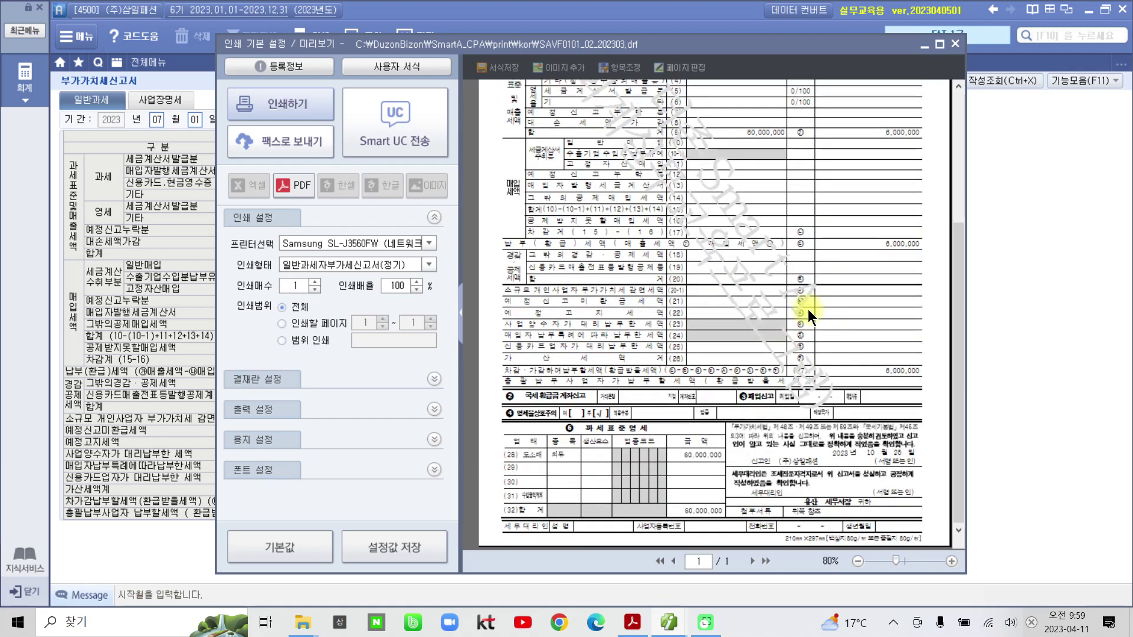
scroll(809, 309, "up", 5)
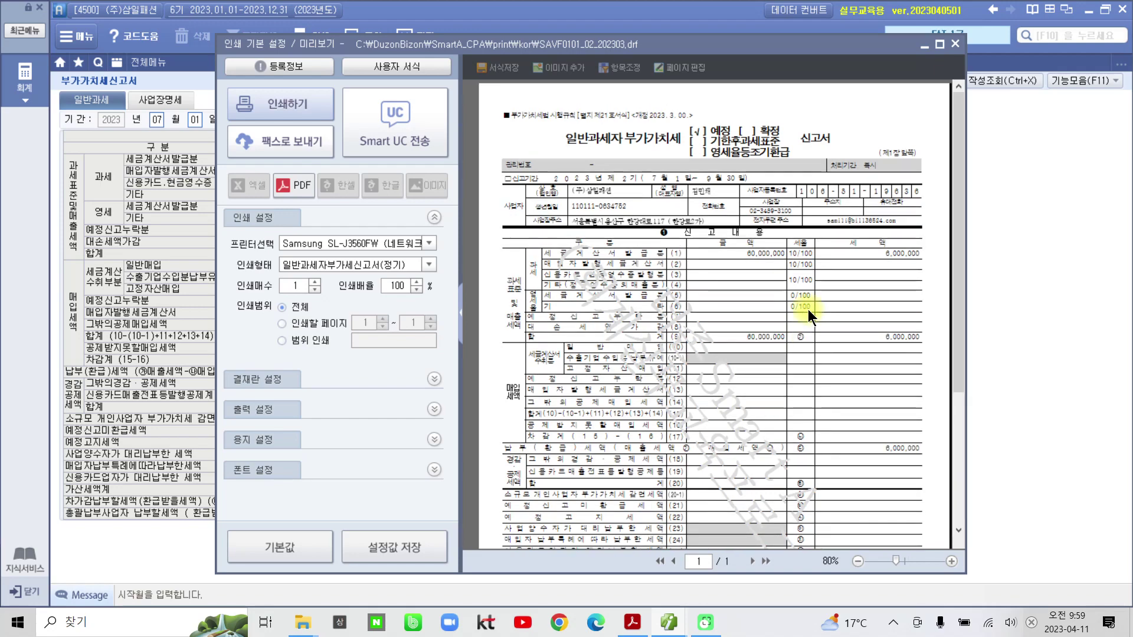
scroll(725, 243, "down", 3)
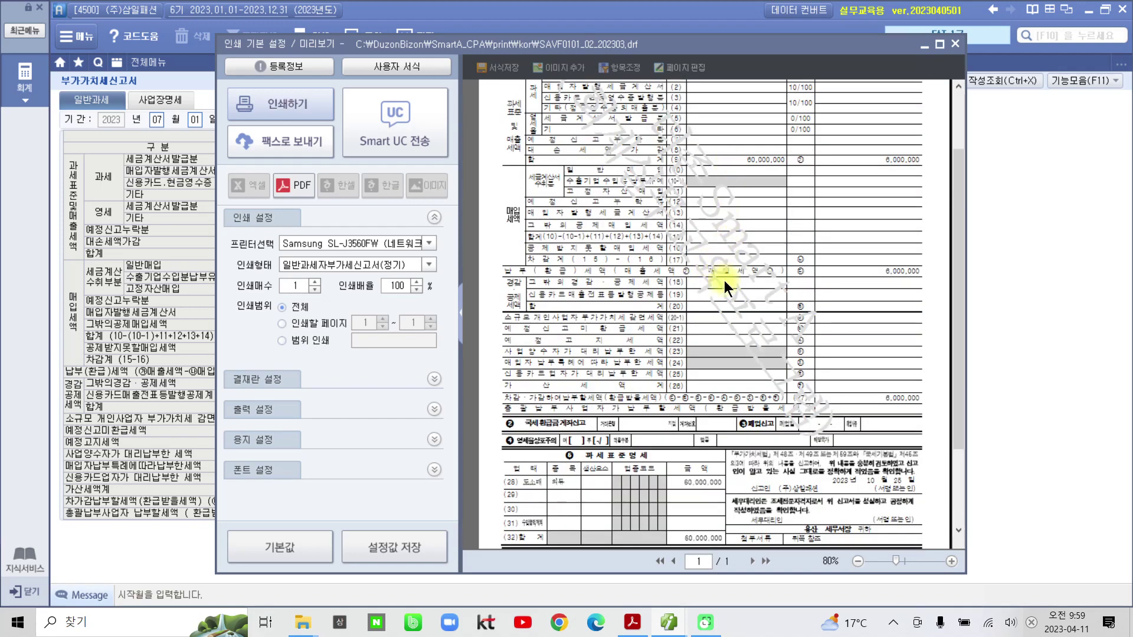
scroll(724, 281, "up", 3)
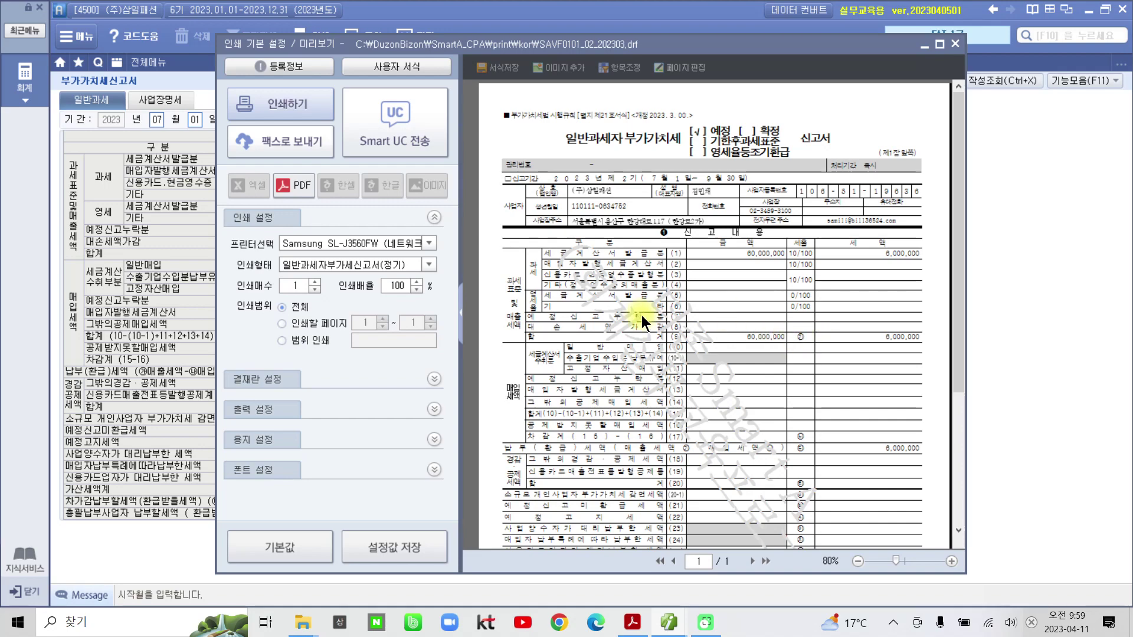
scroll(656, 336, "down", 4)
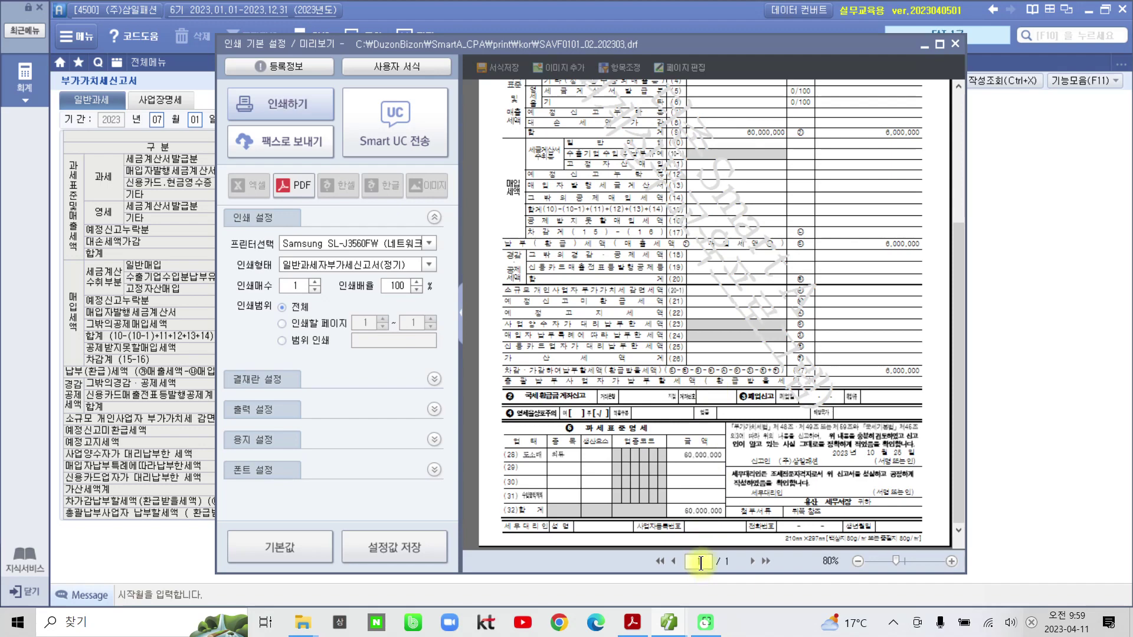
left_click(753, 560)
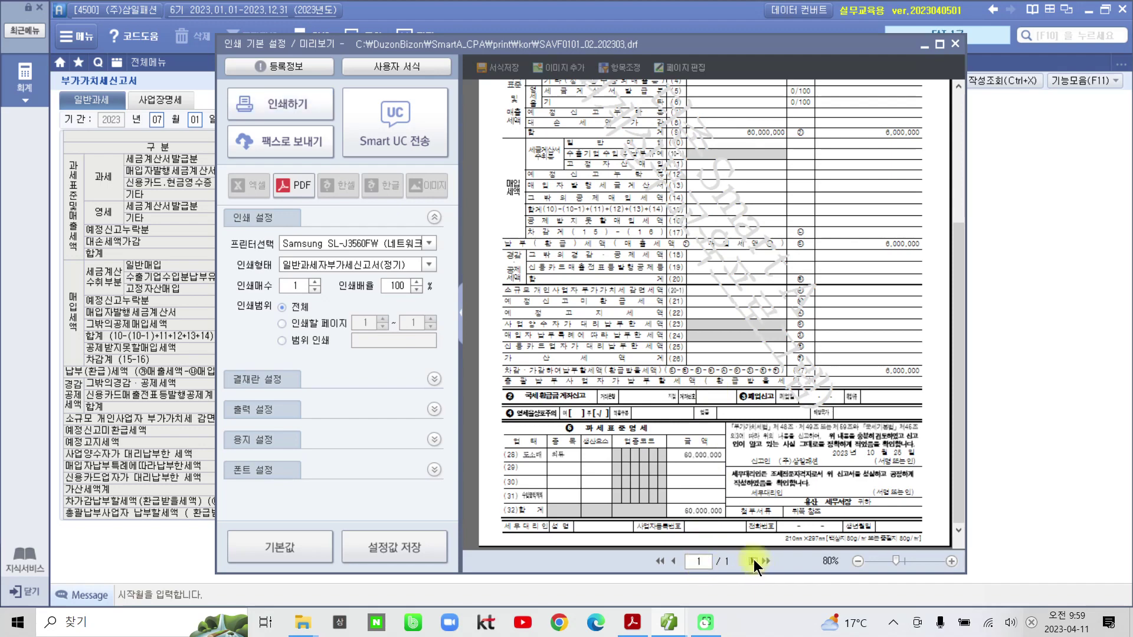
Step: Examine the title, filing type options and July 1 to September 30 period on the VAT return form, and close the print preview
scroll(719, 471, "up", 5)
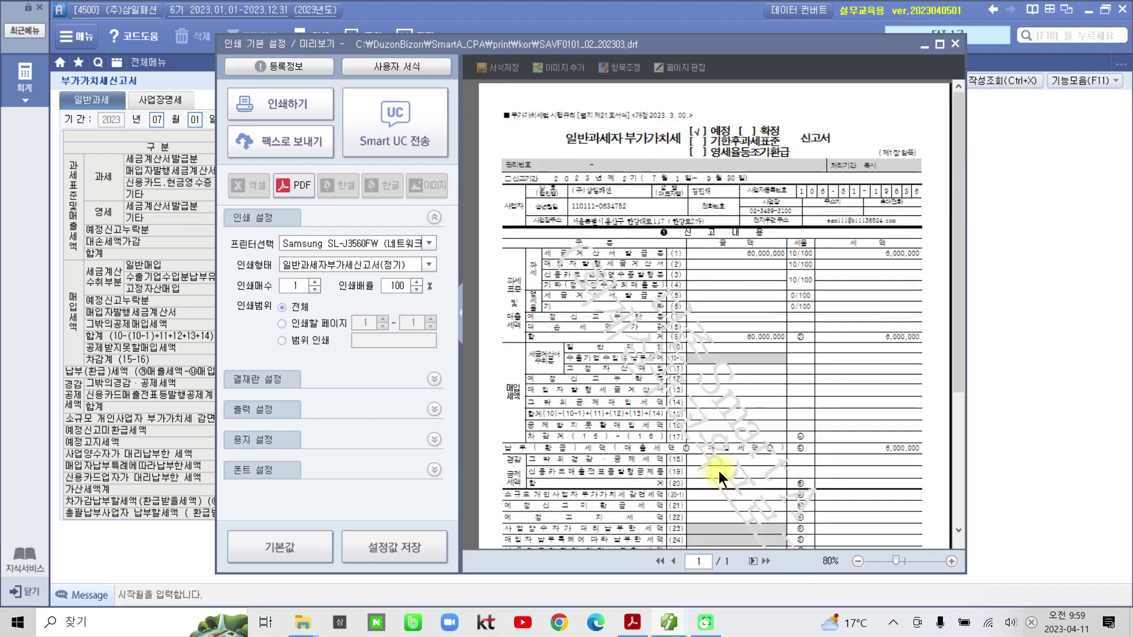
scroll(719, 476, "down", 5)
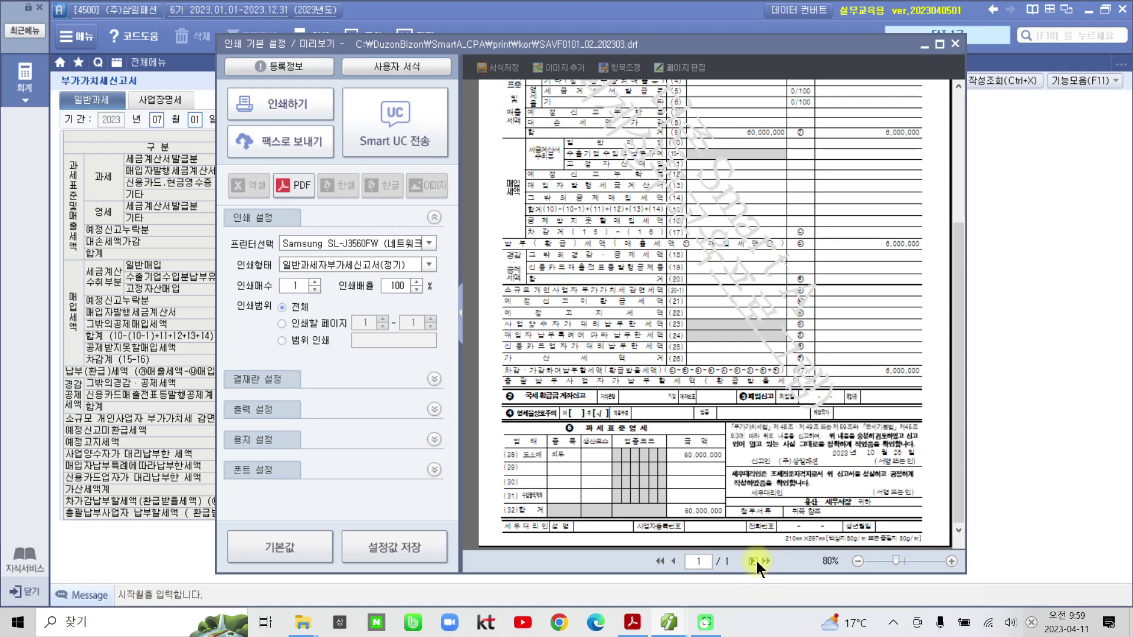
left_click_drag(742, 550, 760, 575)
scroll(691, 477, "up", 5)
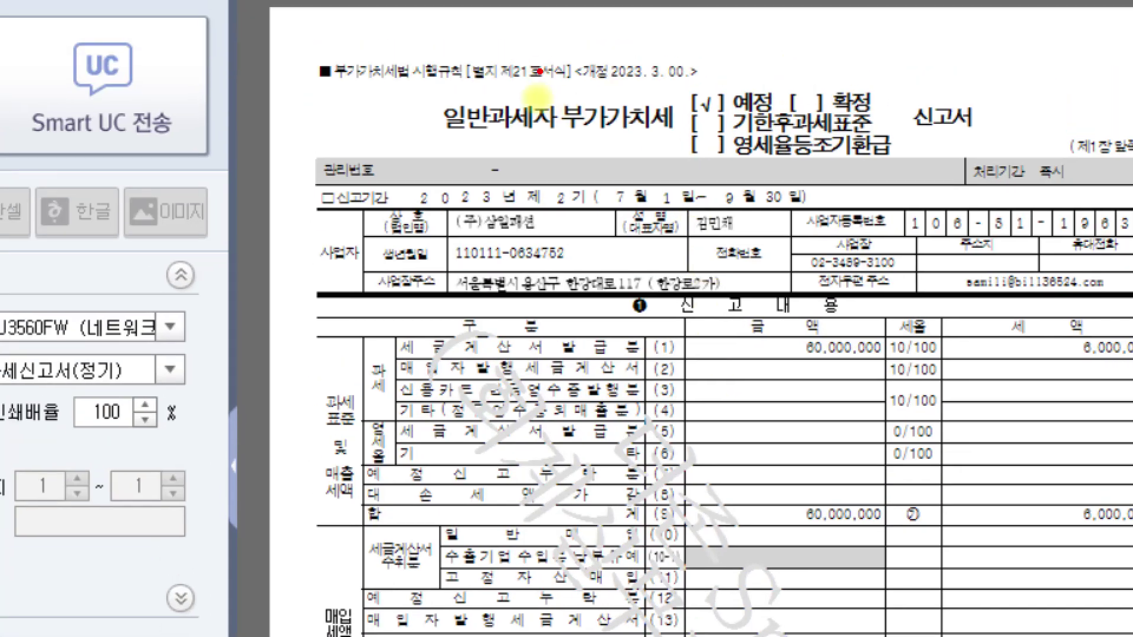
mouse_move(442, 137)
left_mouse_down()
mouse_move(648, 139)
mouse_move(760, 112)
left_mouse_up()
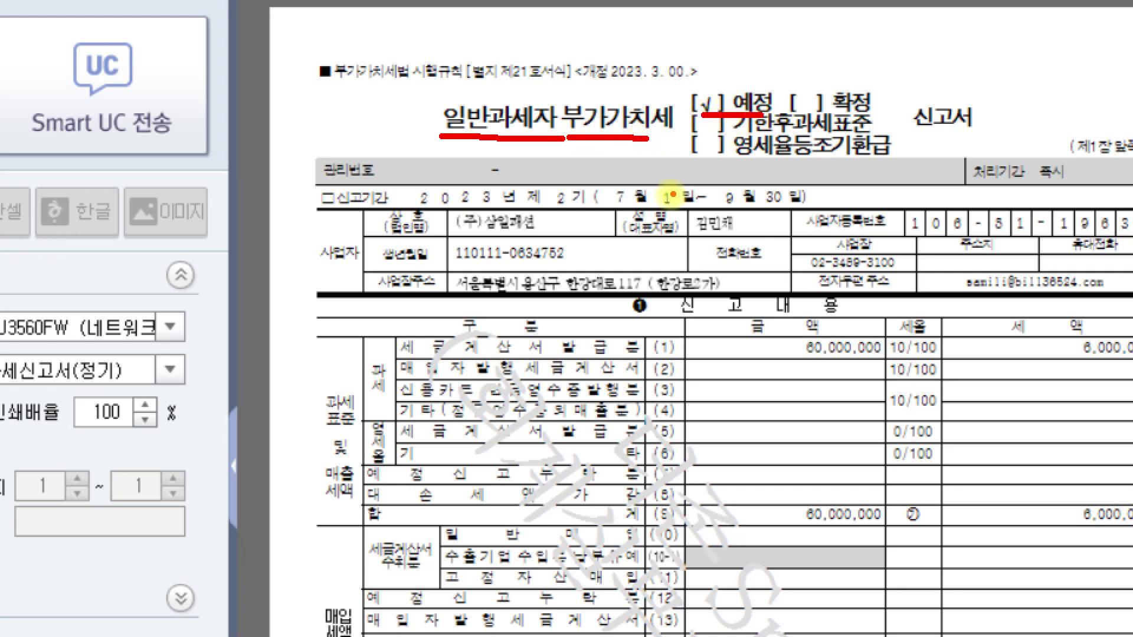
left_click_drag(614, 207, 798, 207)
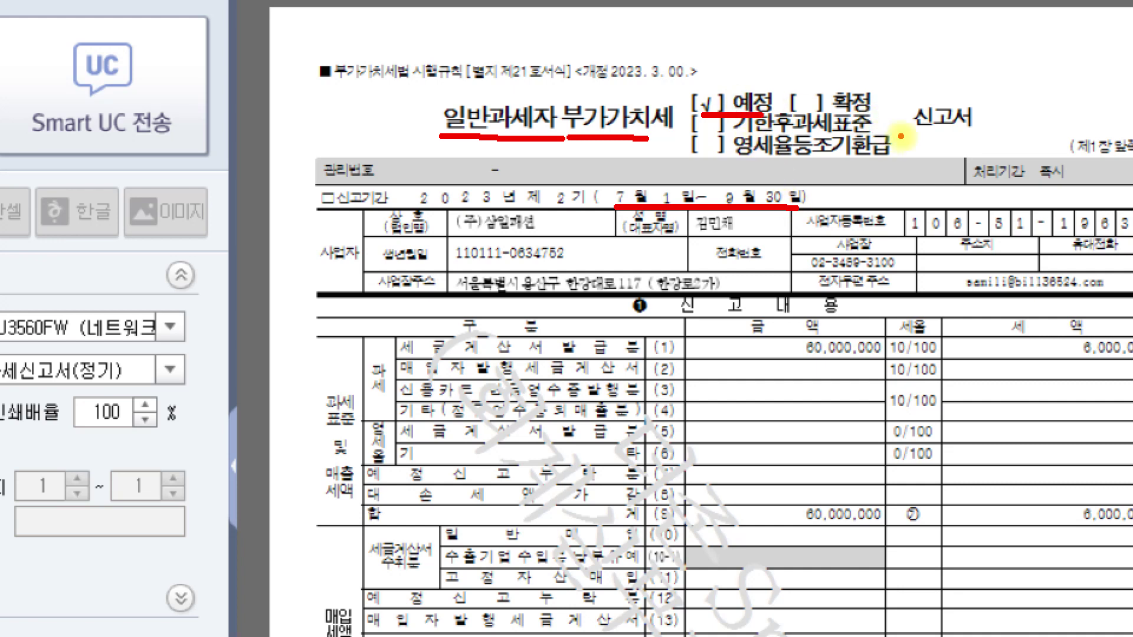
left_click_drag(900, 136, 1005, 136)
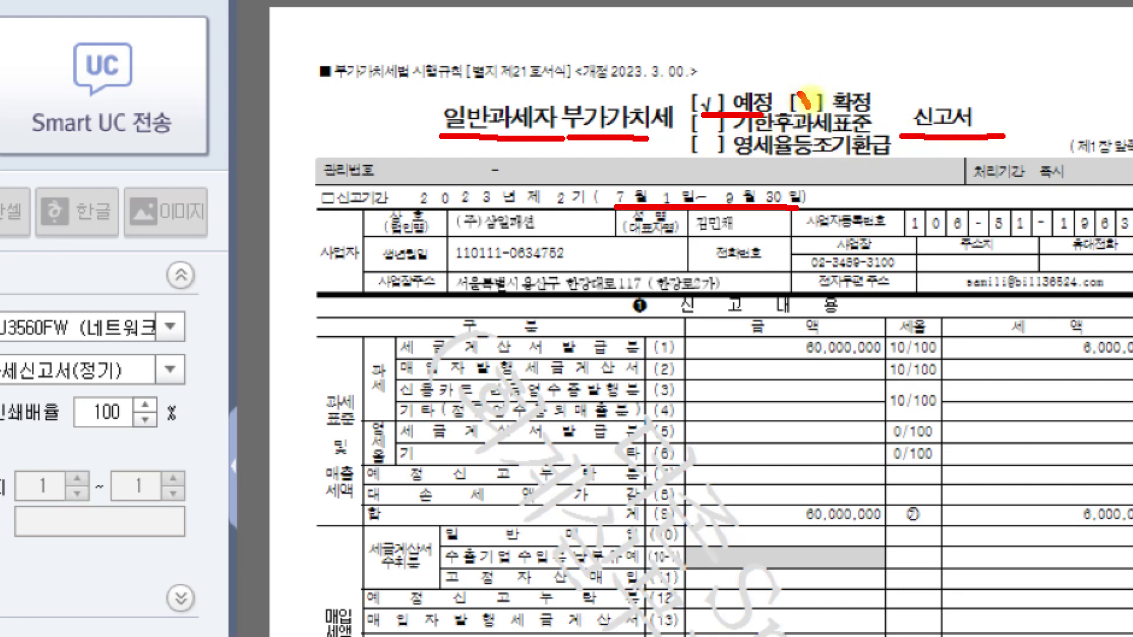
left_click_drag(797, 95, 829, 85)
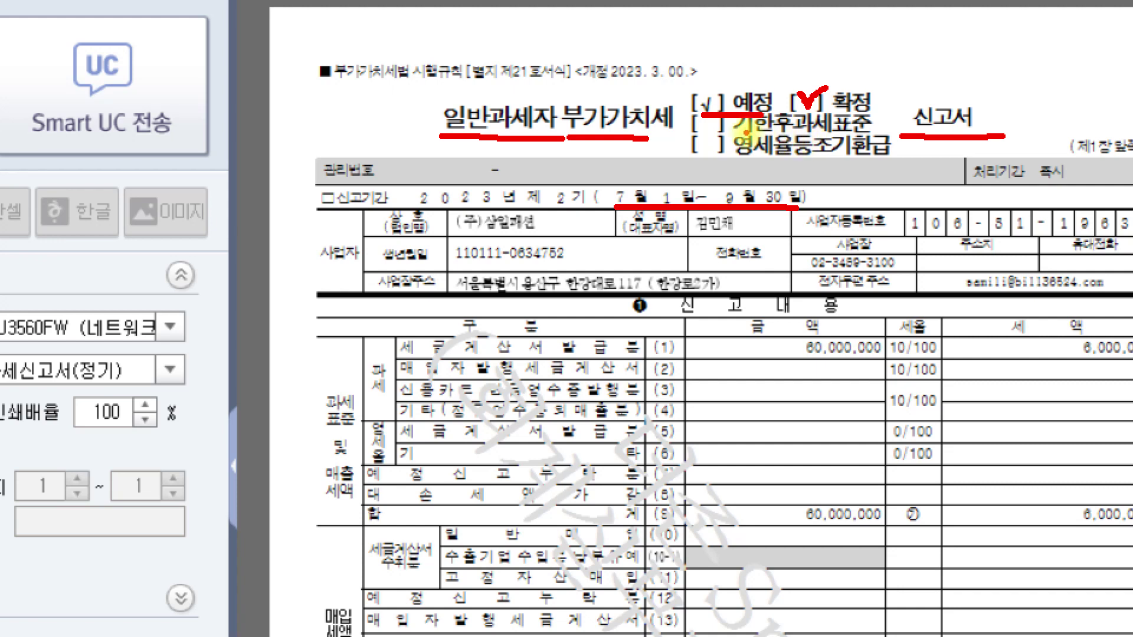
left_click_drag(743, 131, 865, 126)
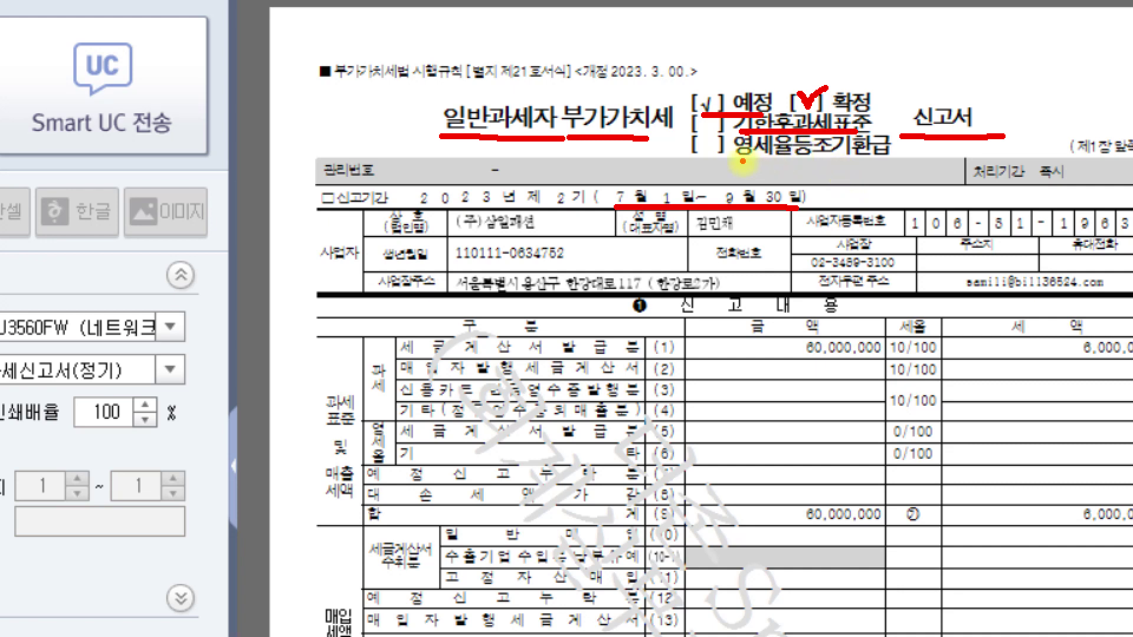
left_click_drag(743, 160, 876, 164)
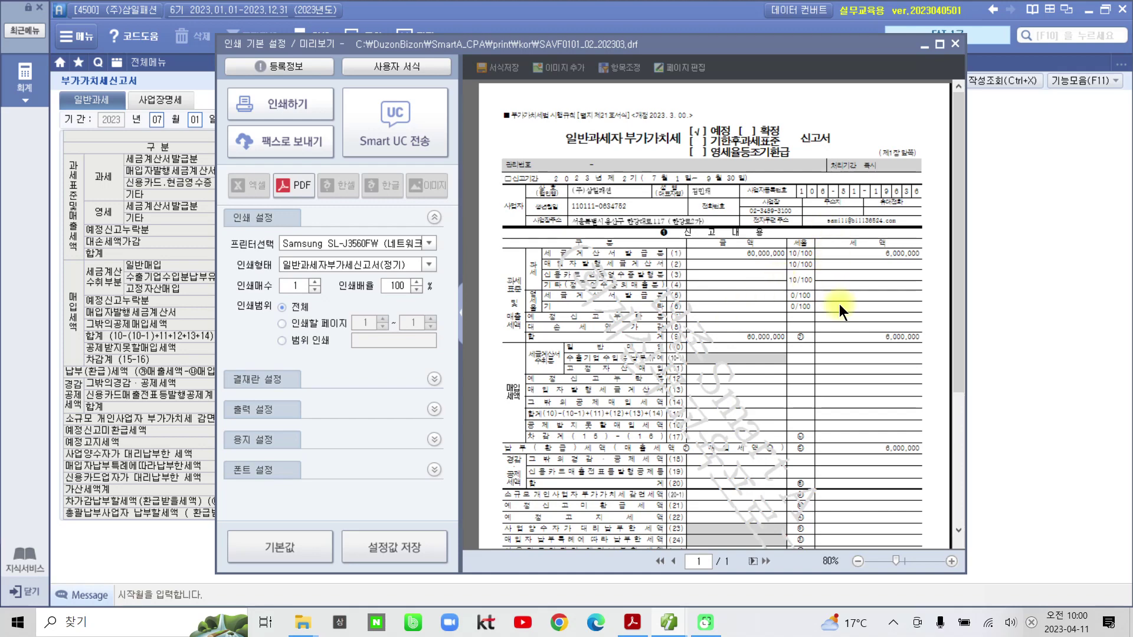
left_click_drag(957, 334, 957, 247)
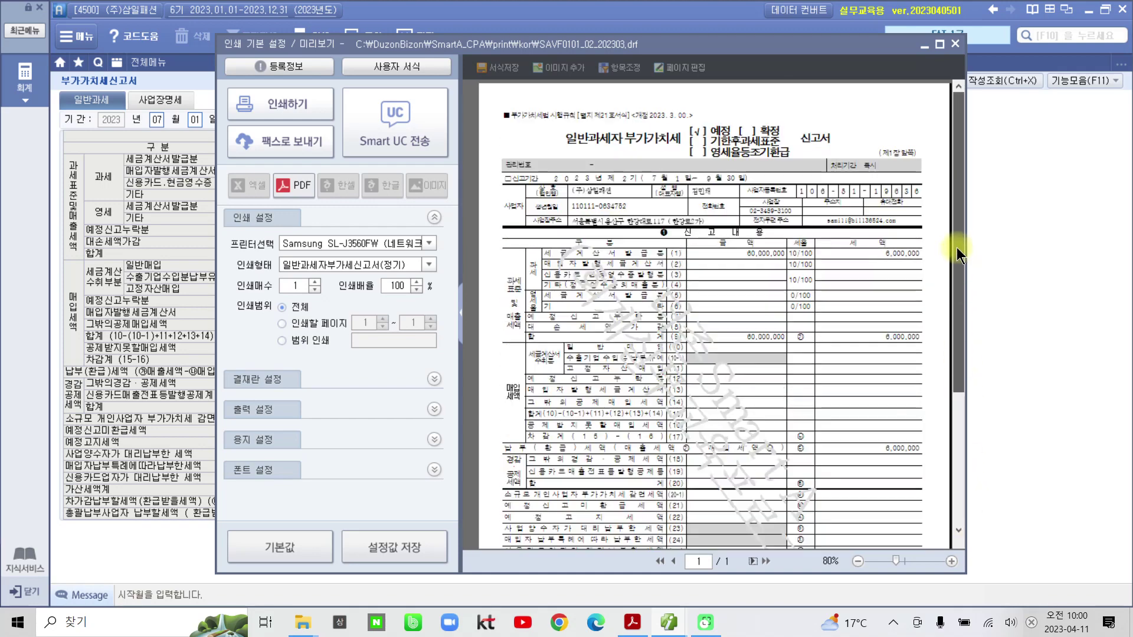
left_click(956, 44)
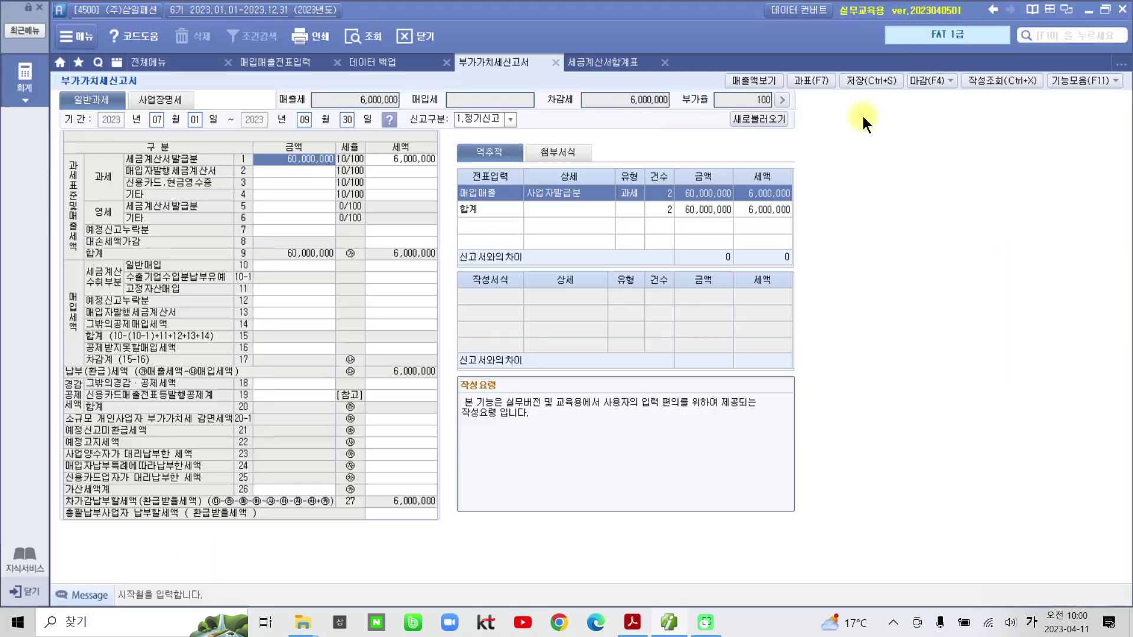
Step: Switch to the textbook PDF in Adobe Acrobat Reader and highlight "11.과세" and "2.외상" in the 7월 10일 table
left_click(632, 622)
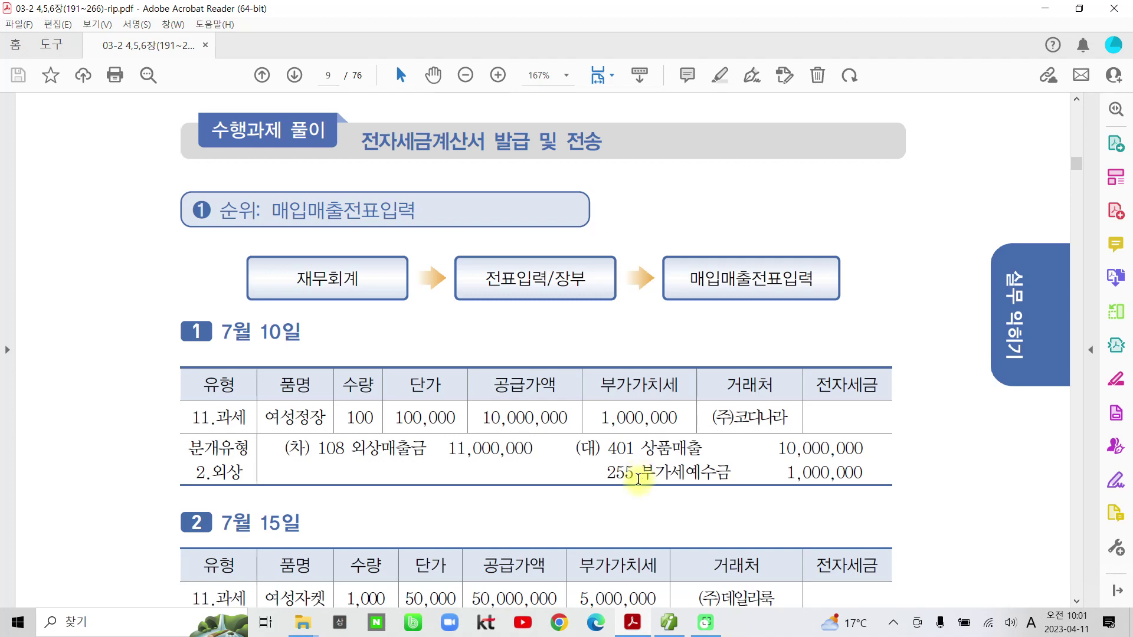
scroll(578, 449, "down", 3)
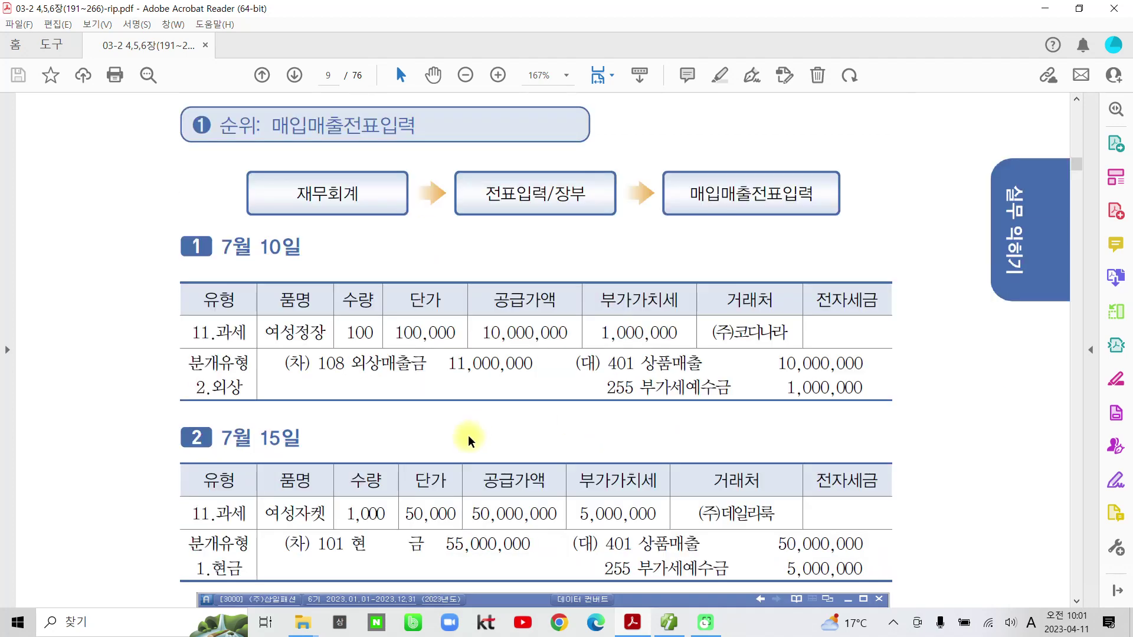
left_click_drag(190, 332, 248, 333)
left_click(282, 266)
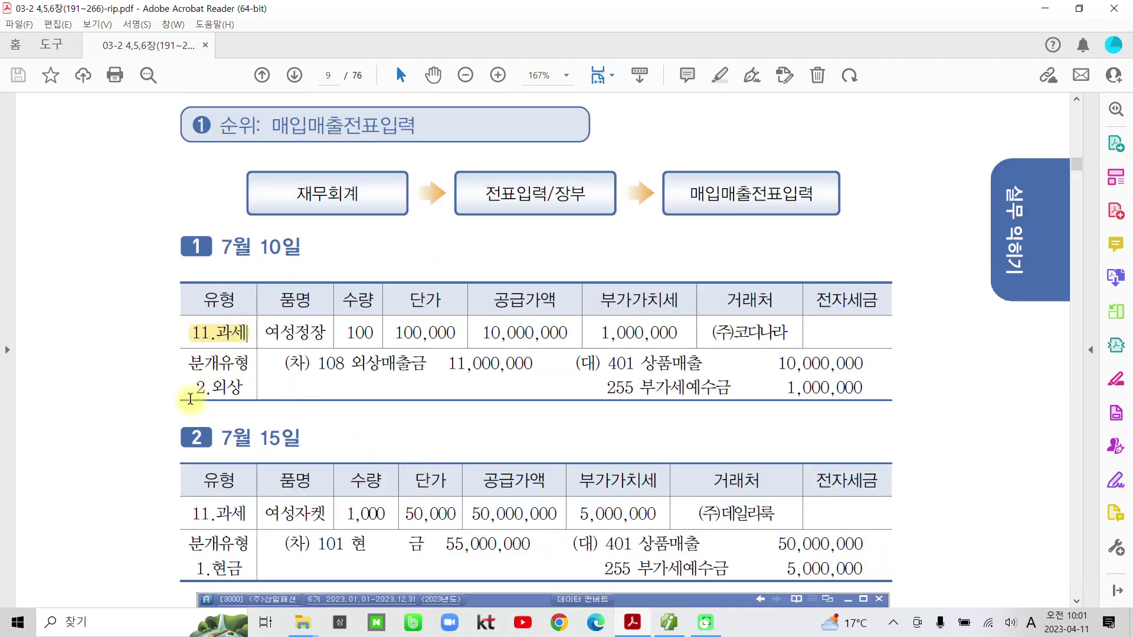
left_click_drag(194, 388, 245, 388)
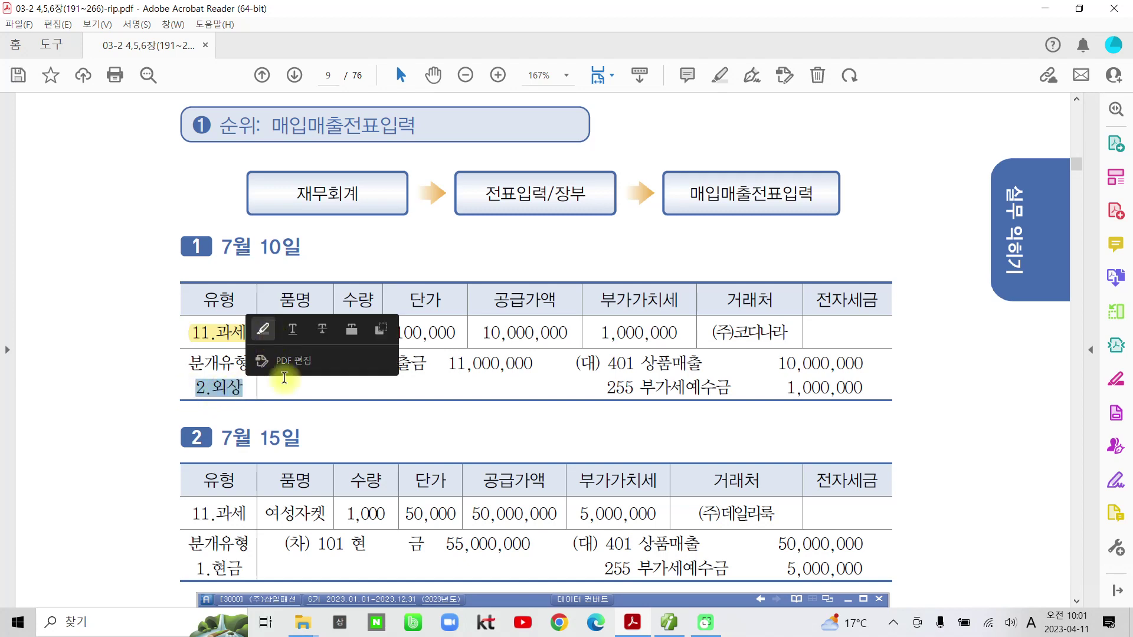
left_click(273, 397)
Step: Highlight "11.과세" and "1.현금" in the 7월 15일 table
scroll(303, 498, "down", 6)
left_click(191, 345)
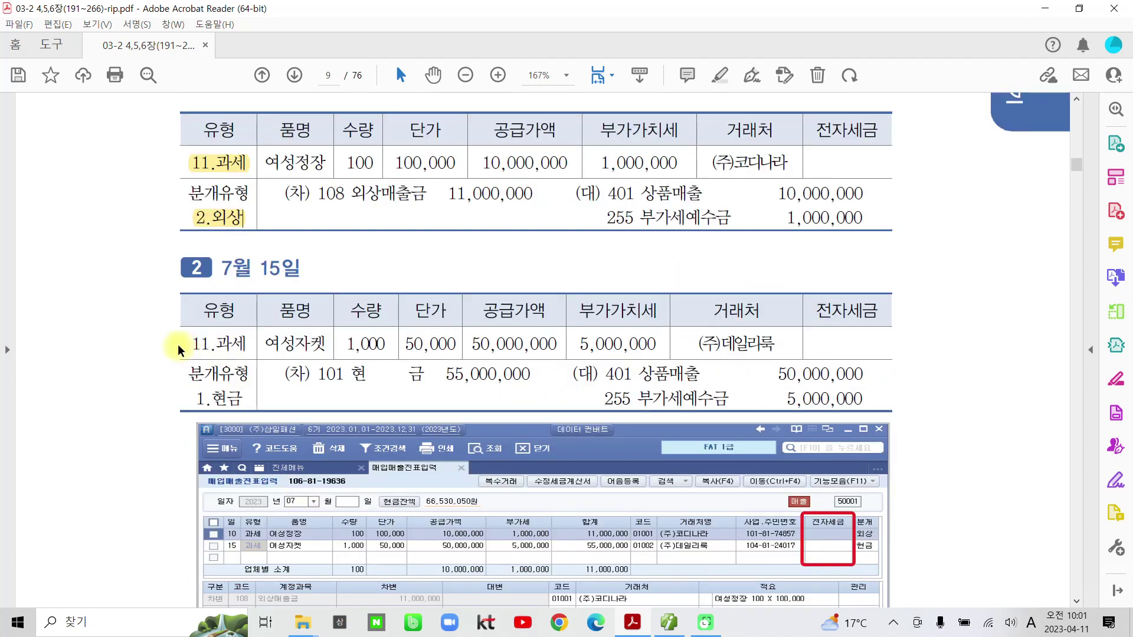
left_click_drag(191, 345, 241, 343)
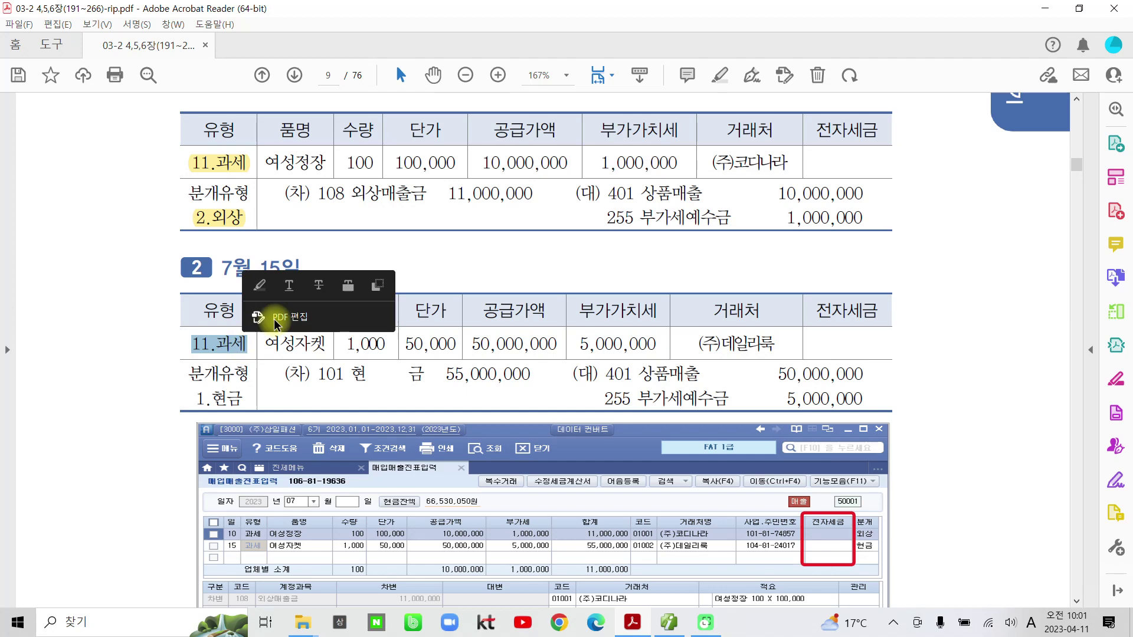
left_click(260, 285)
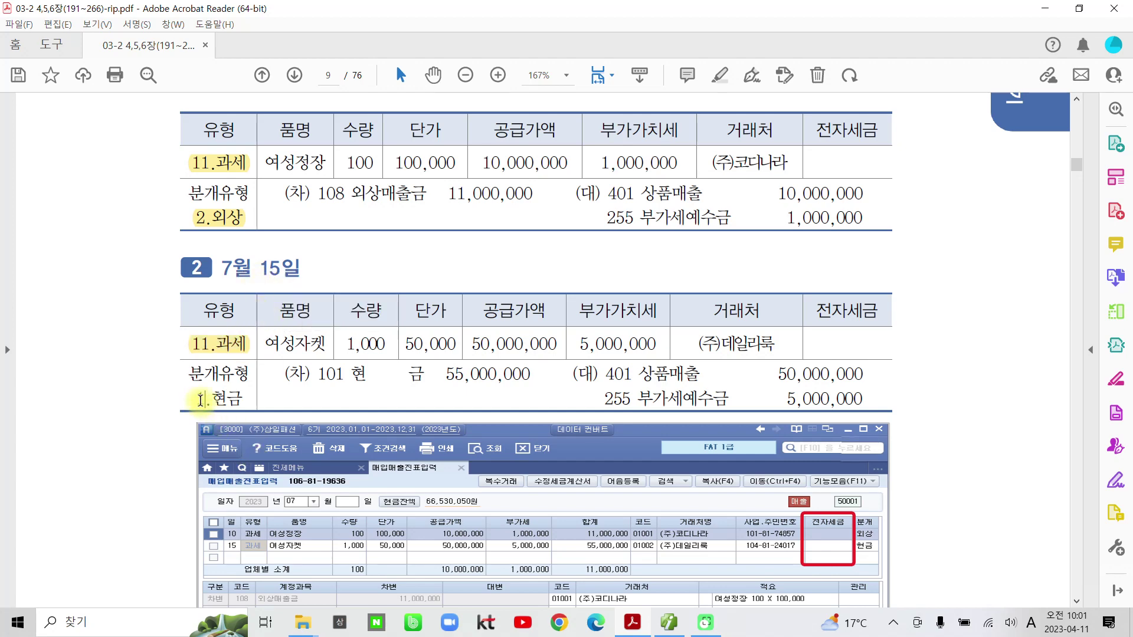
left_click_drag(201, 400, 244, 400)
left_click(261, 335)
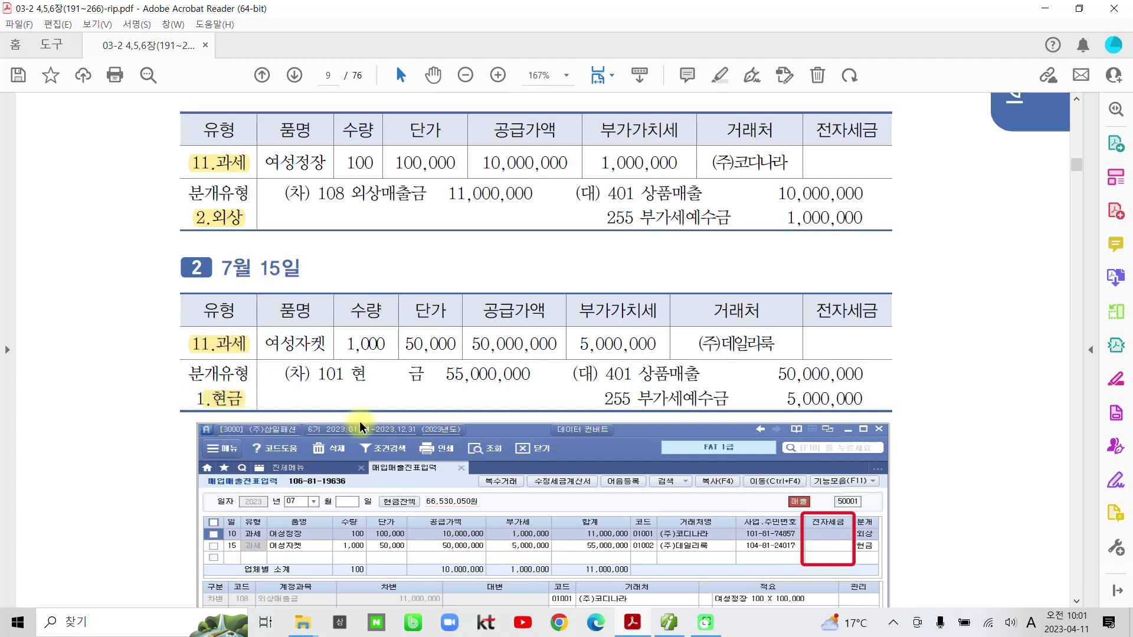
Step: Look through the textbook's 전자세금계산서 발행 및 내역관리 procedure up to the 매입매출전표입력 lookup and 수행 tip
scroll(366, 419, "down", 5)
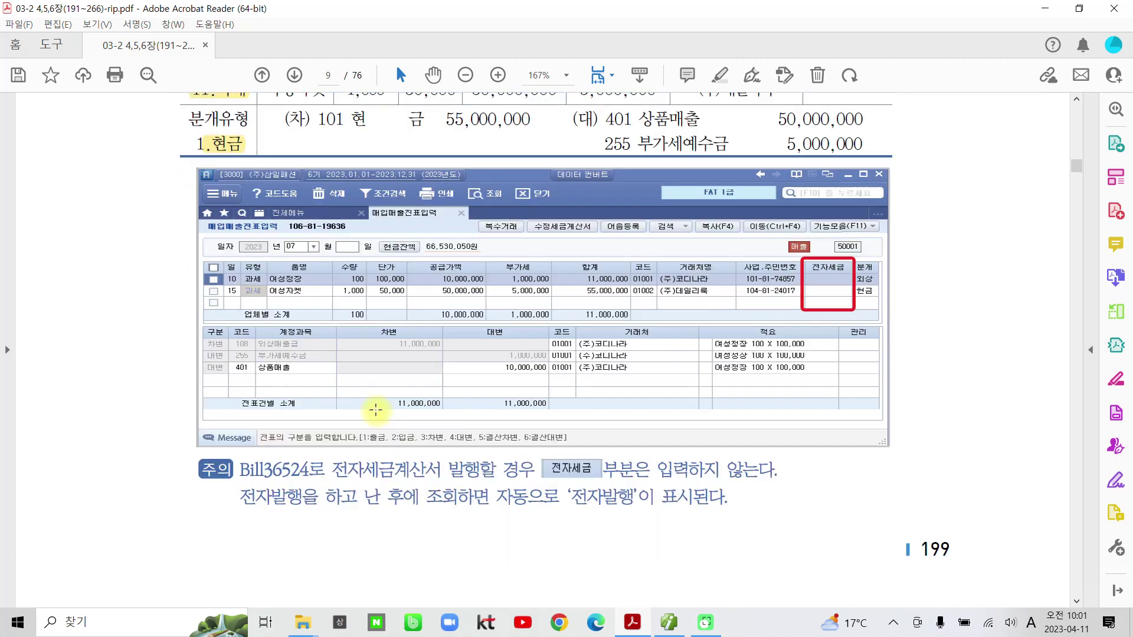
scroll(376, 410, "down", 10)
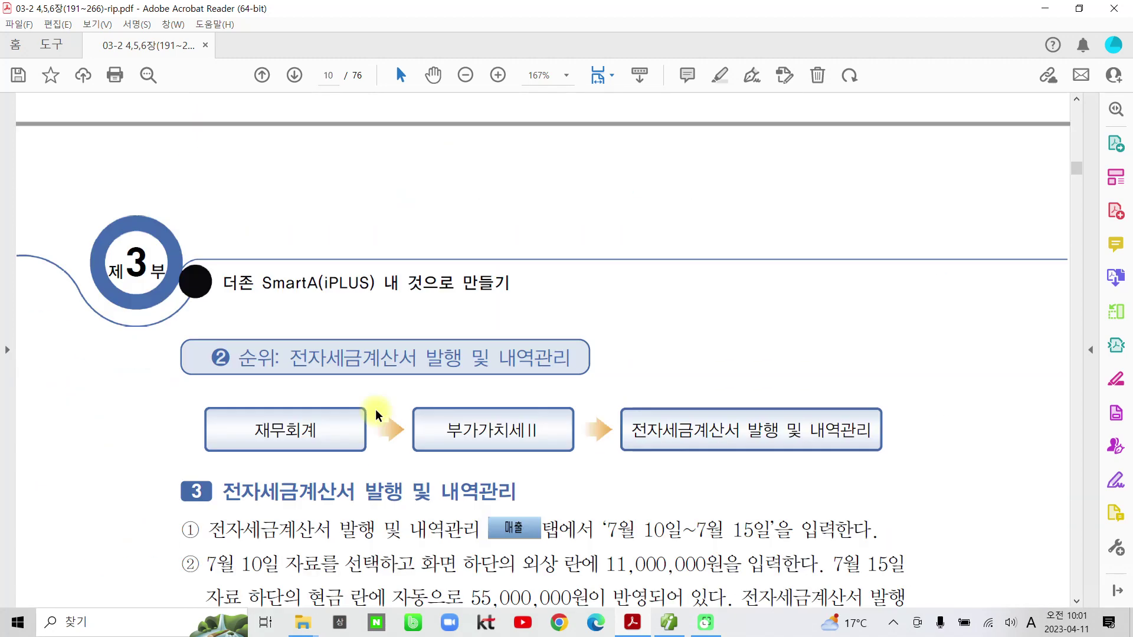
scroll(378, 415, "down", 1)
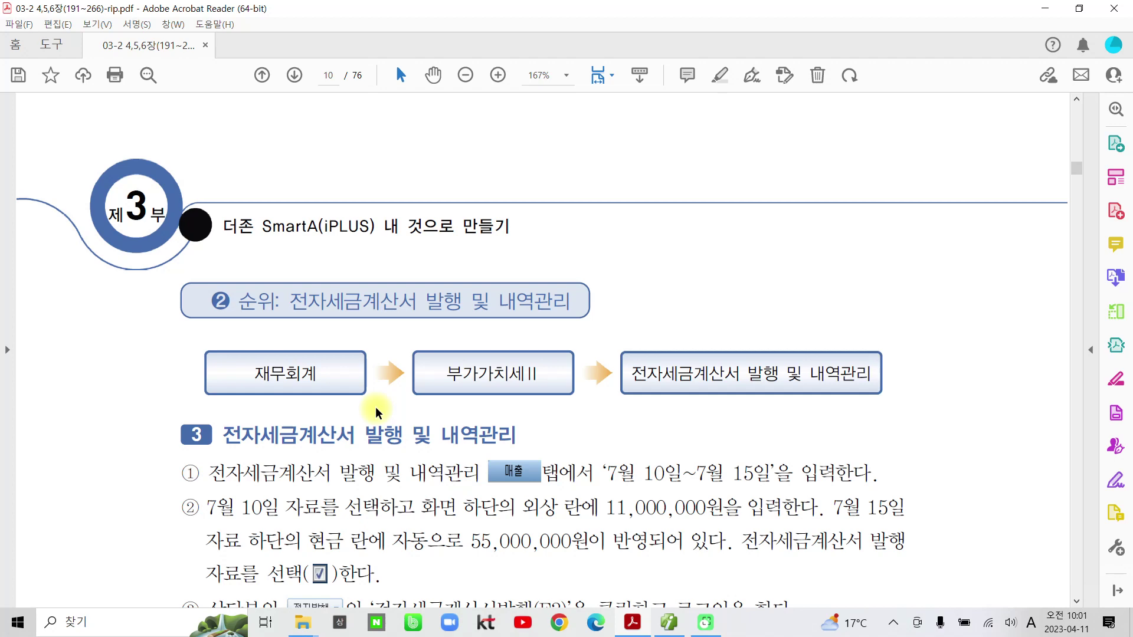
scroll(376, 408, "down", 10)
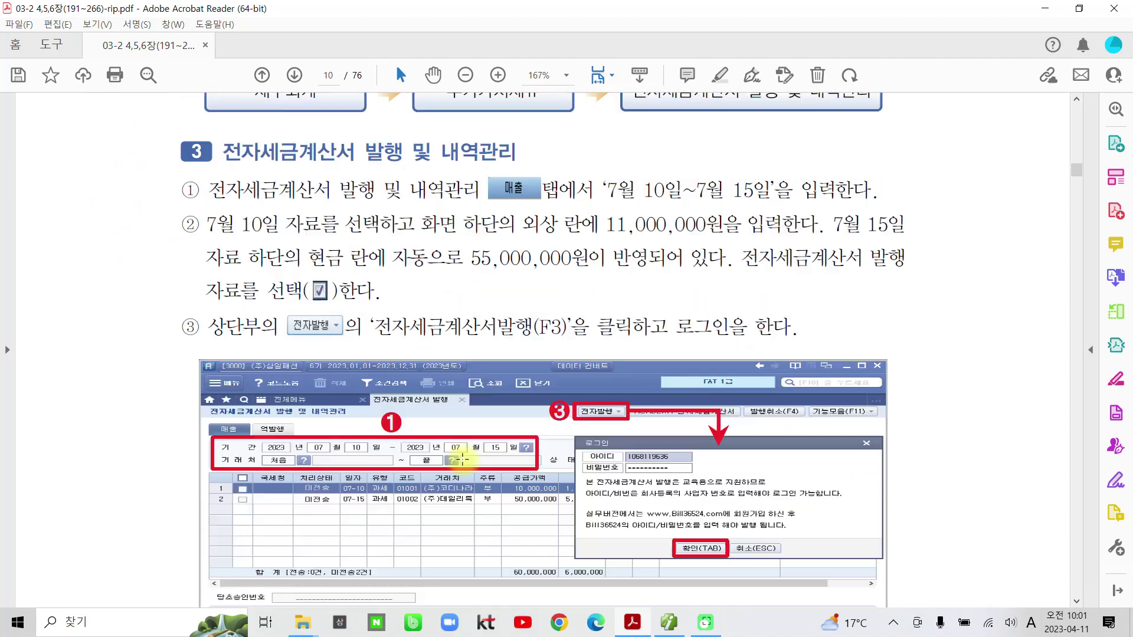
scroll(553, 486, "down", 10)
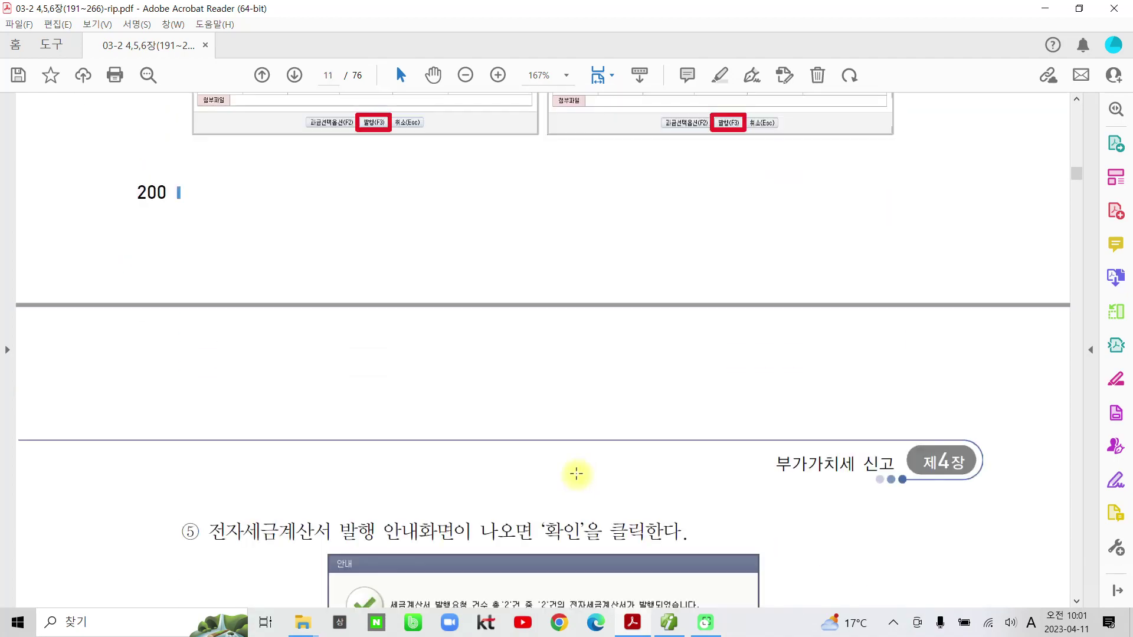
scroll(576, 476, "down", 10)
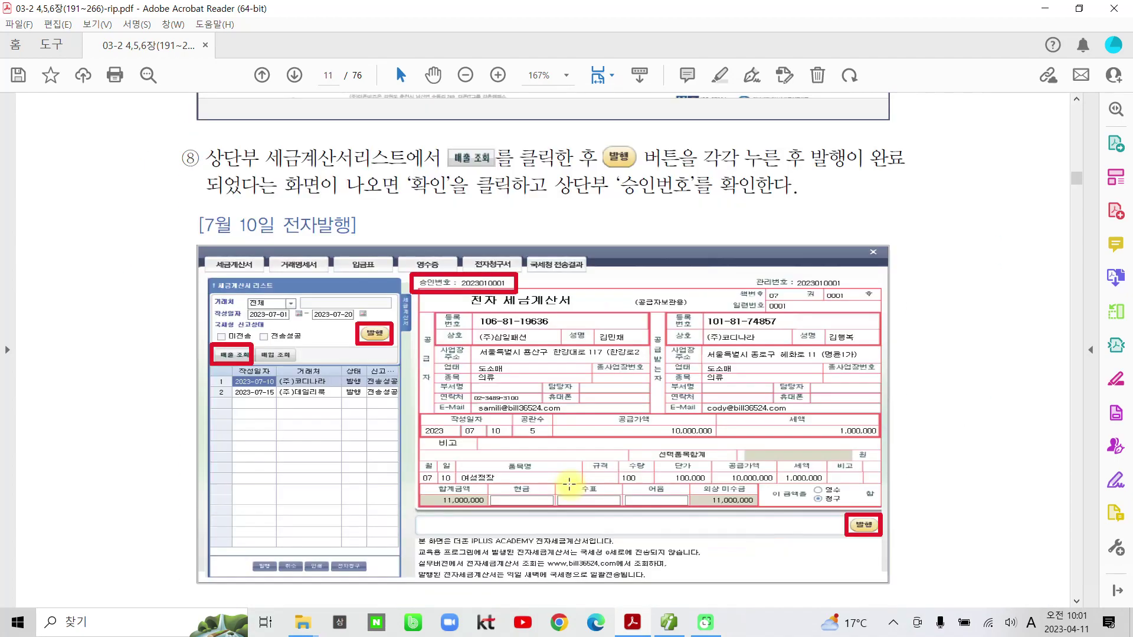
scroll(513, 472, "down", 10)
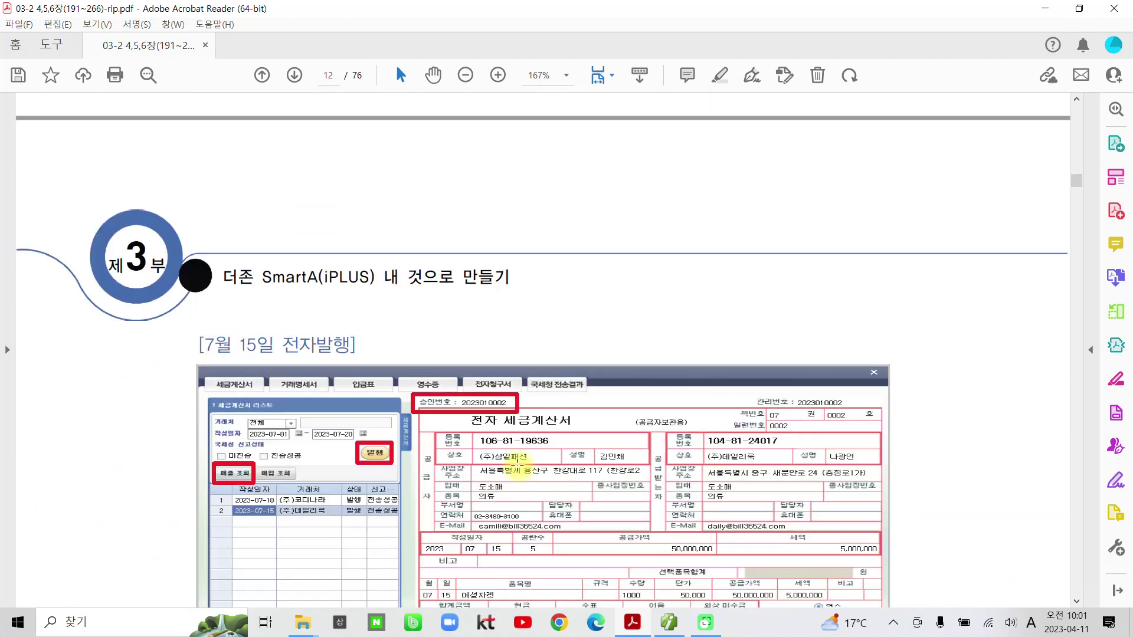
scroll(522, 472, "down", 10)
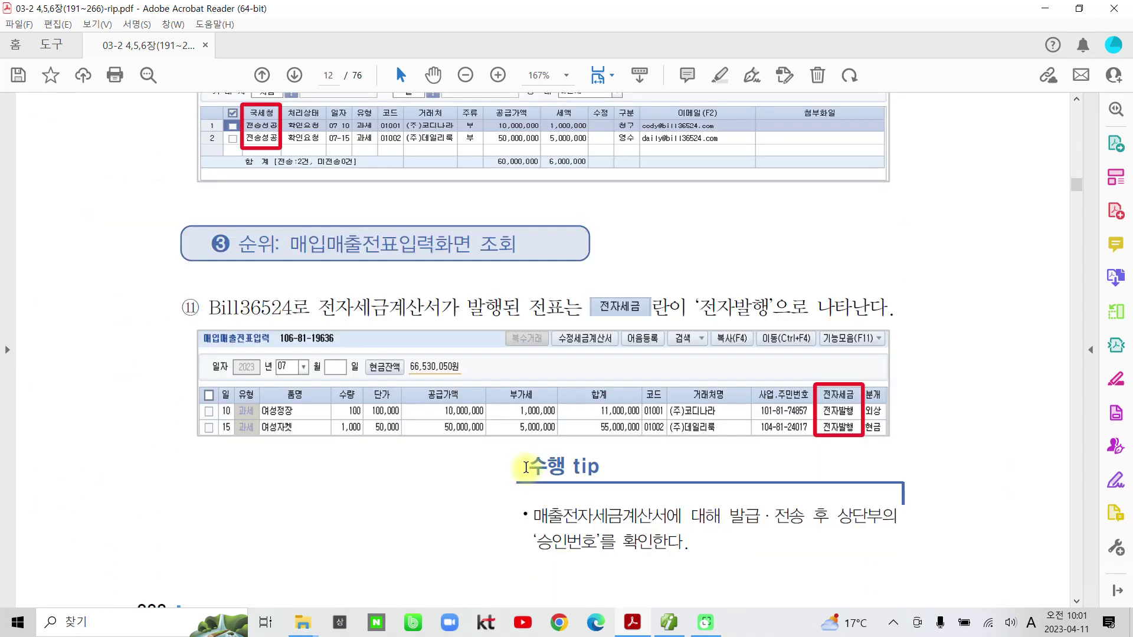
scroll(527, 470, "down", 10)
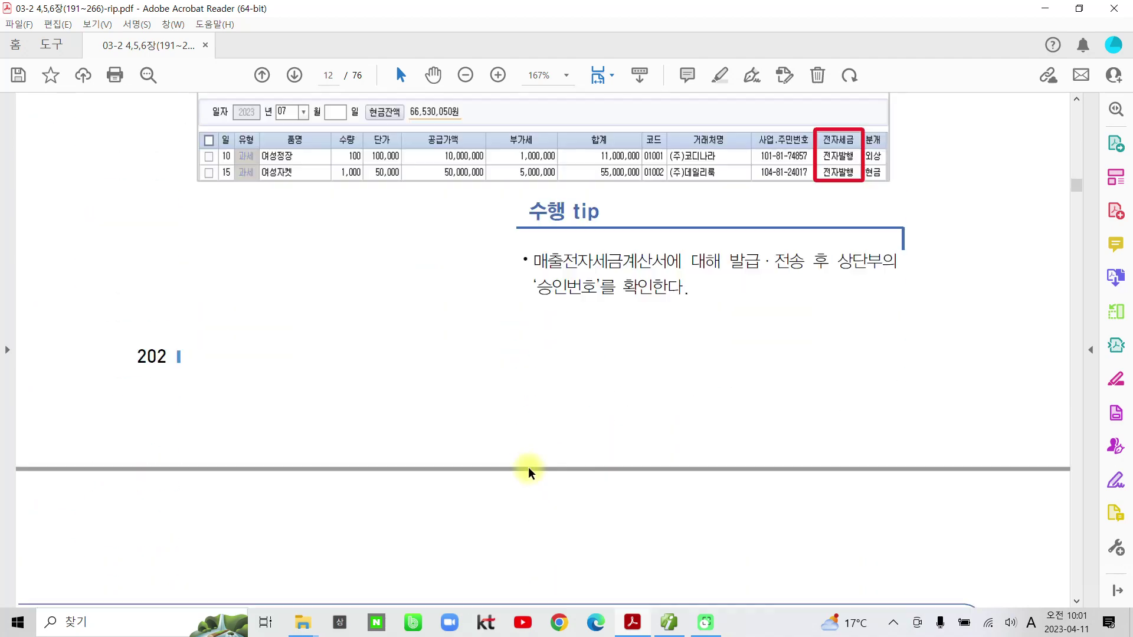
Step: Highlight "발급전송의 취소" in the section 04 heading about electronic tax invoices
scroll(595, 474, "down", 5)
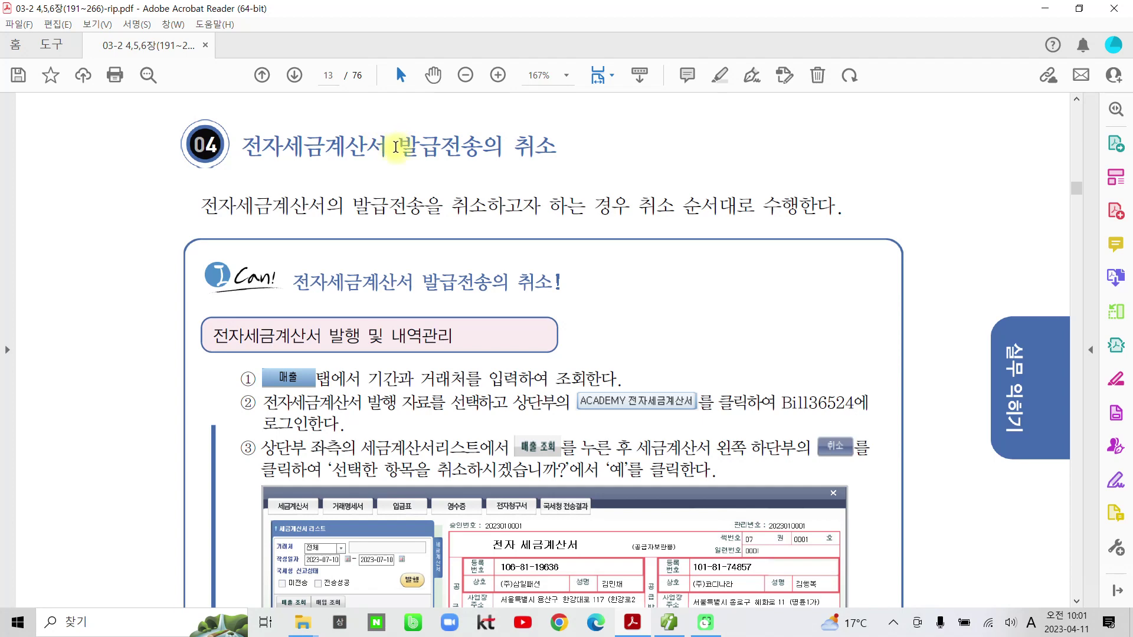
left_click_drag(397, 144, 573, 147)
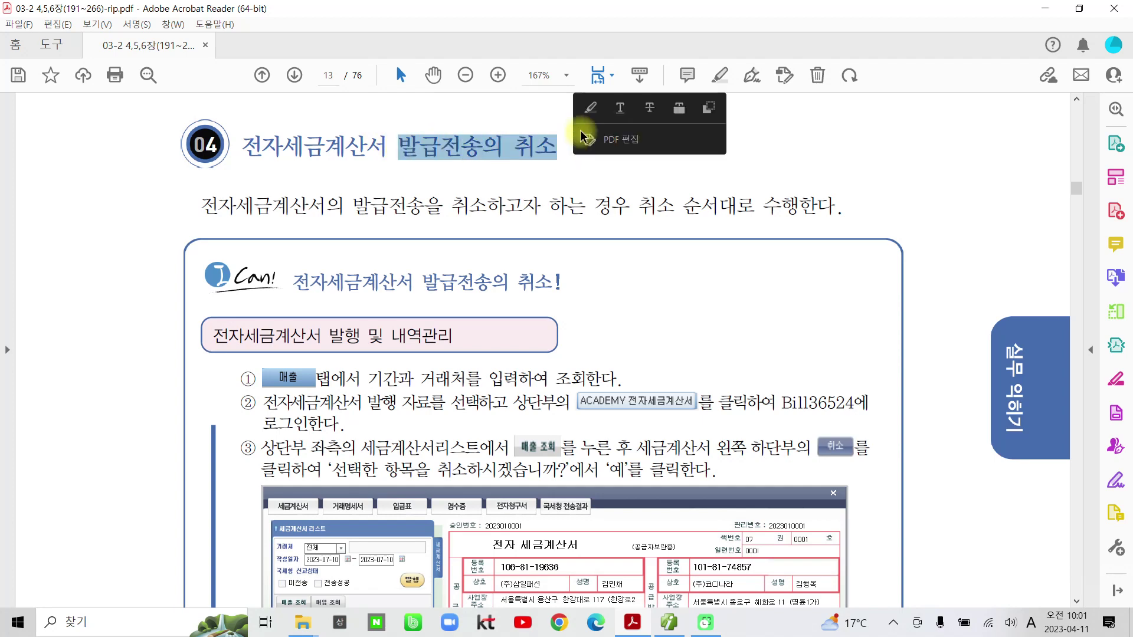
left_click(593, 112)
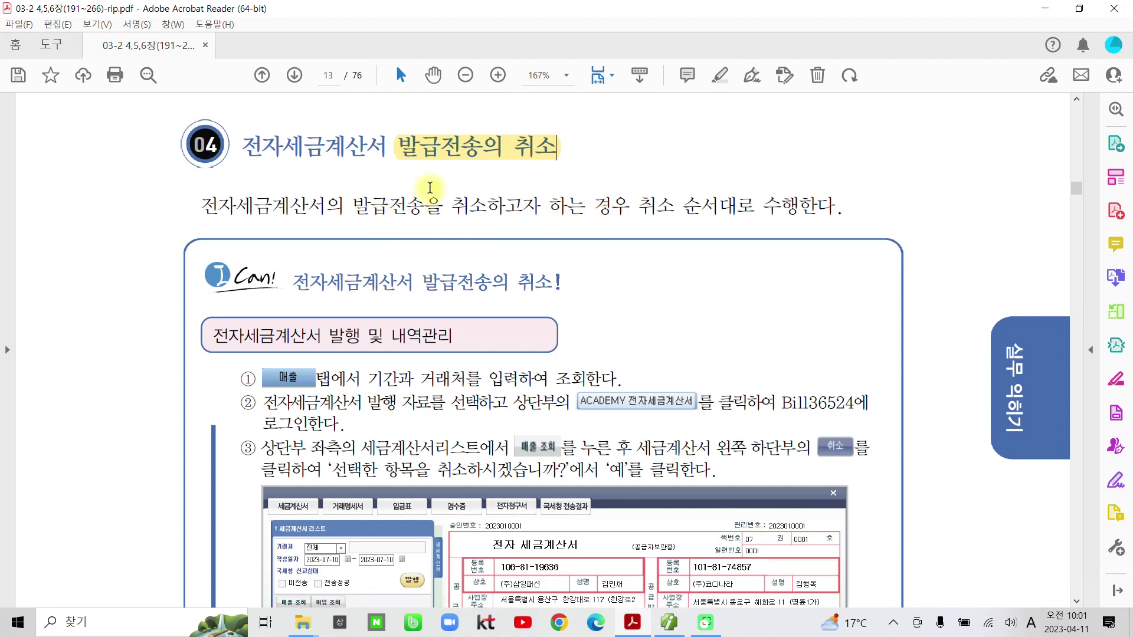
Step: Read through the procedure in section 04 for cancelling the issuance and transmission of an electronic tax invoice
scroll(721, 293, "down", 3)
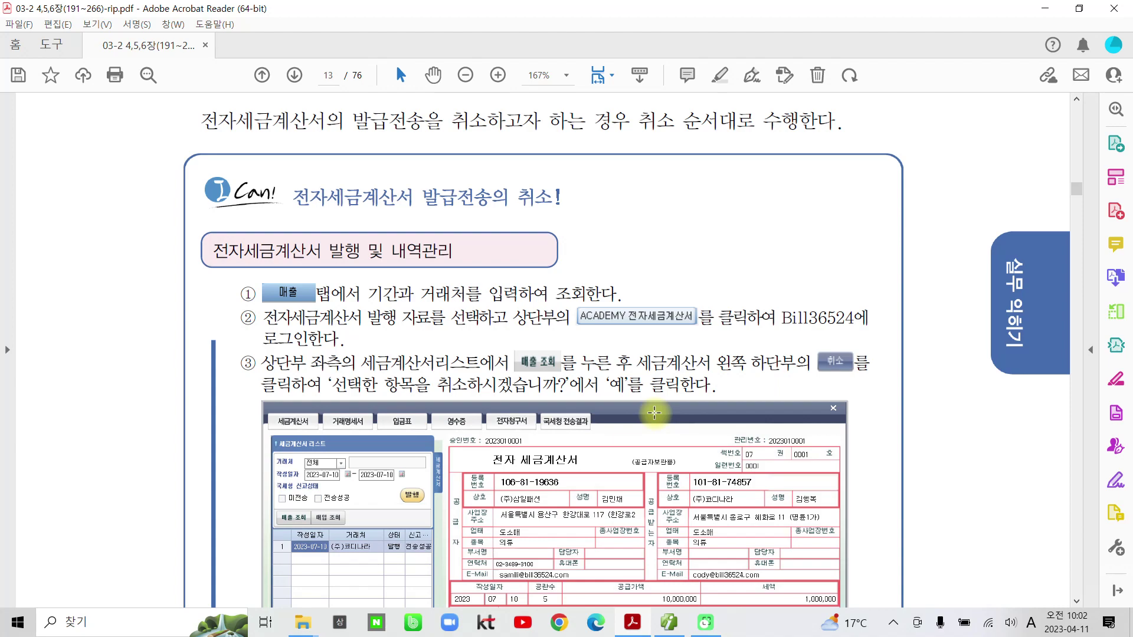
scroll(654, 412, "down", 10)
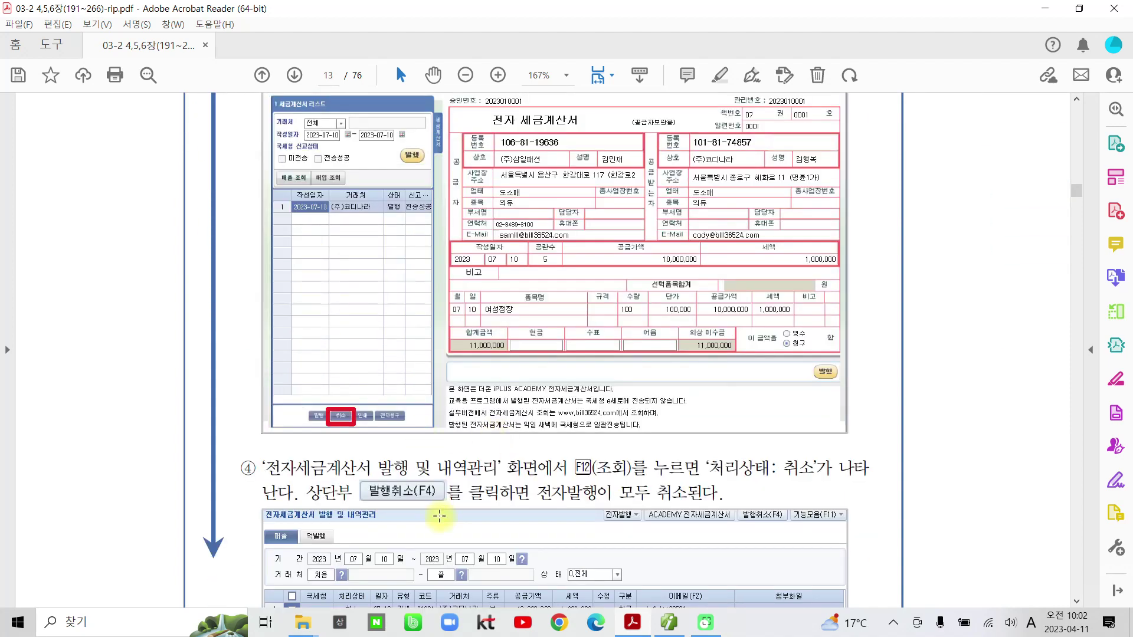
scroll(437, 508, "up", 6)
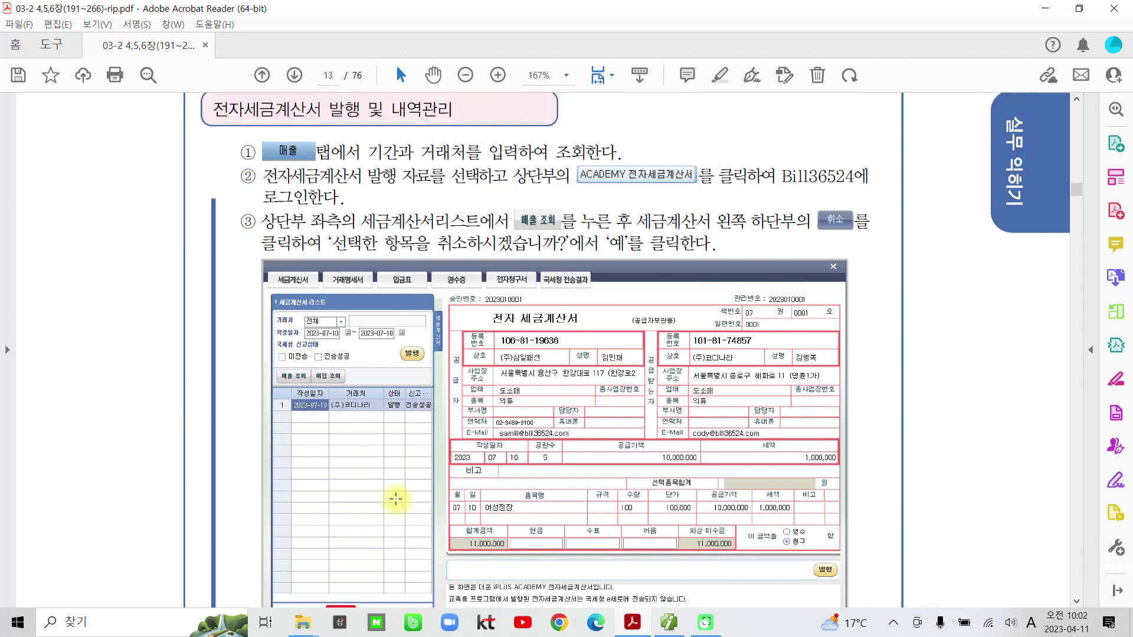
scroll(370, 503, "up", 1)
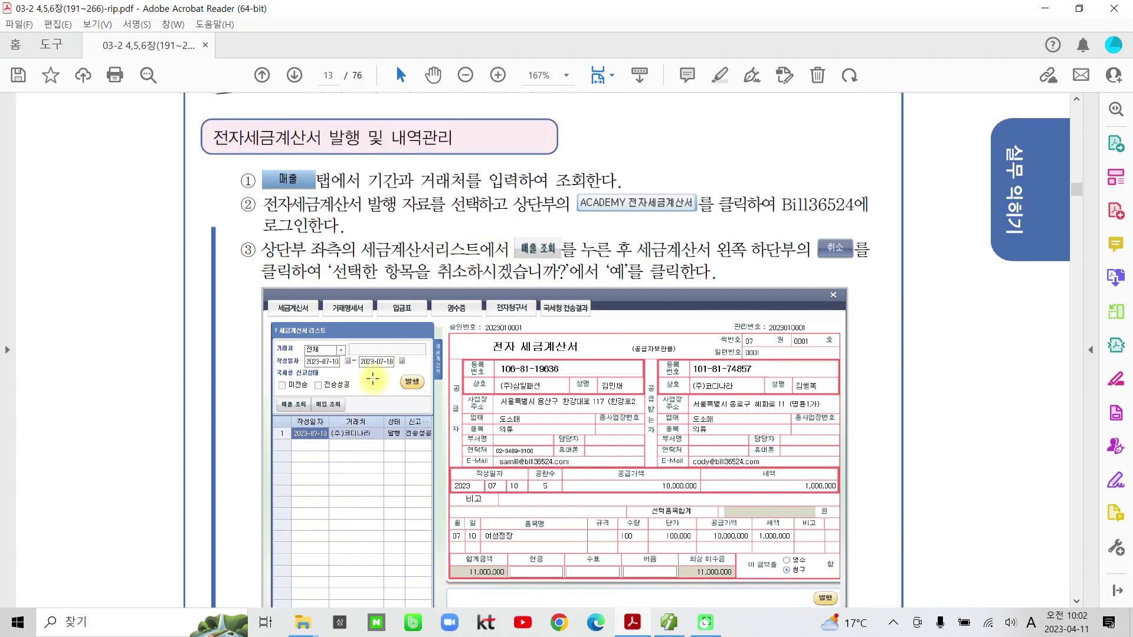
Step: Read the rest of the section 04 cancellation procedure through to the 매출전표입력 exercise on the following page
scroll(370, 401, "down", 1)
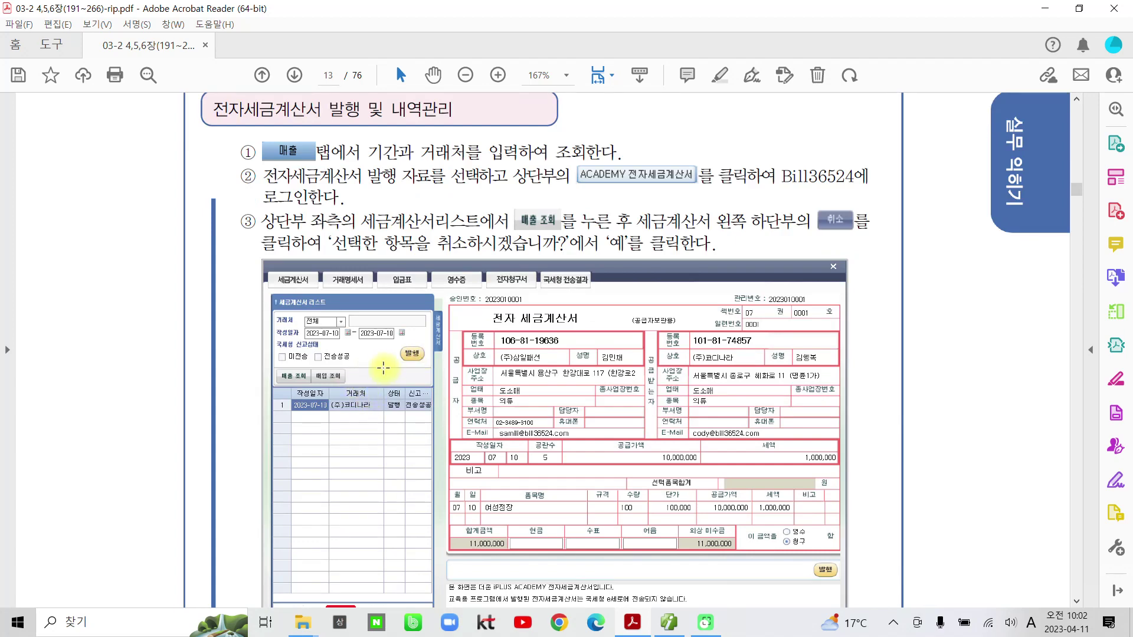
scroll(384, 369, "down", 2)
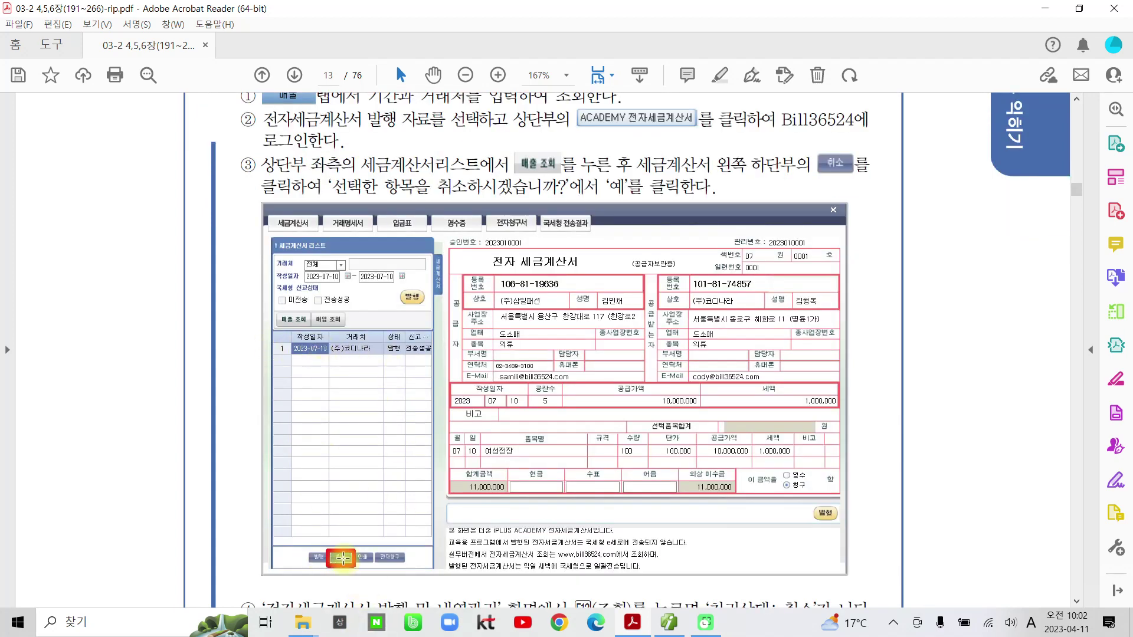
scroll(354, 518, "down", 8)
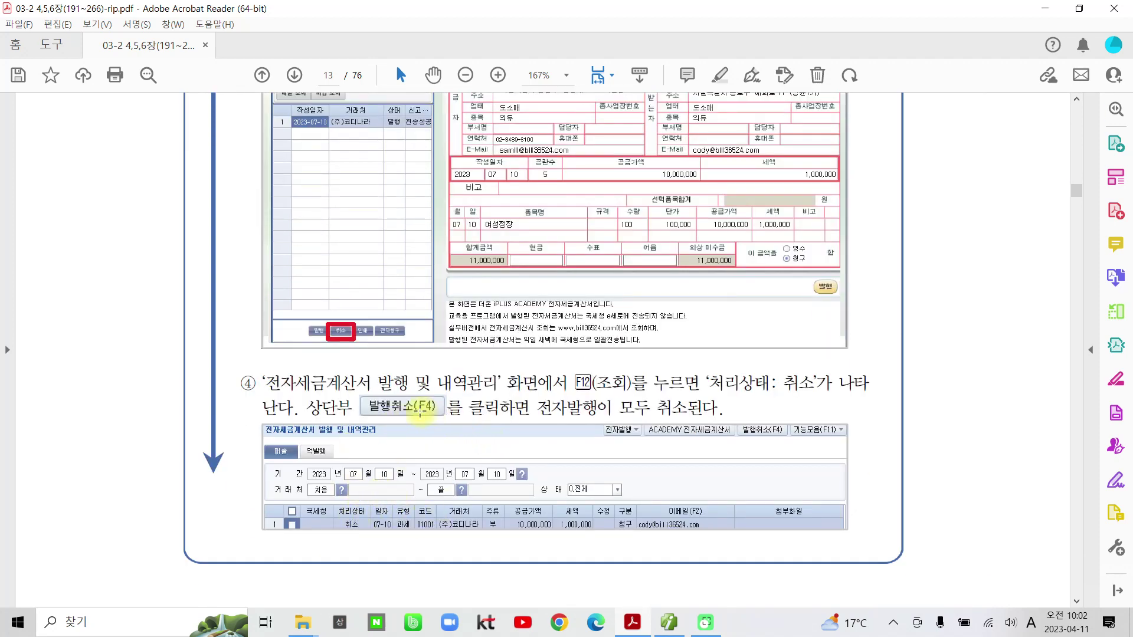
scroll(475, 449, "down", 13)
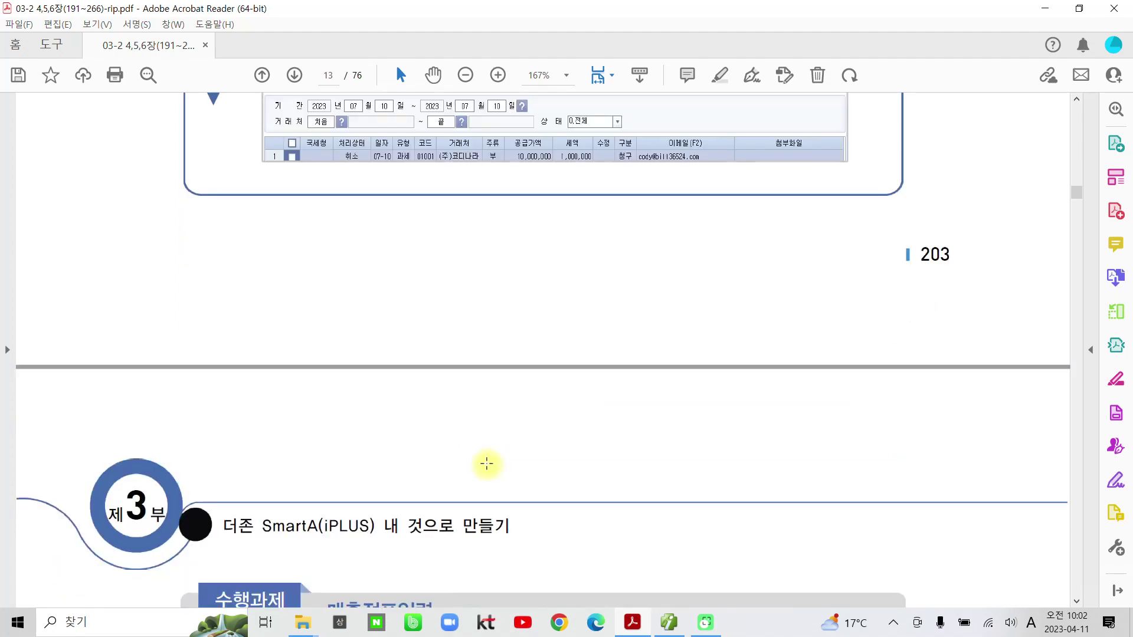
scroll(486, 464, "down", 15)
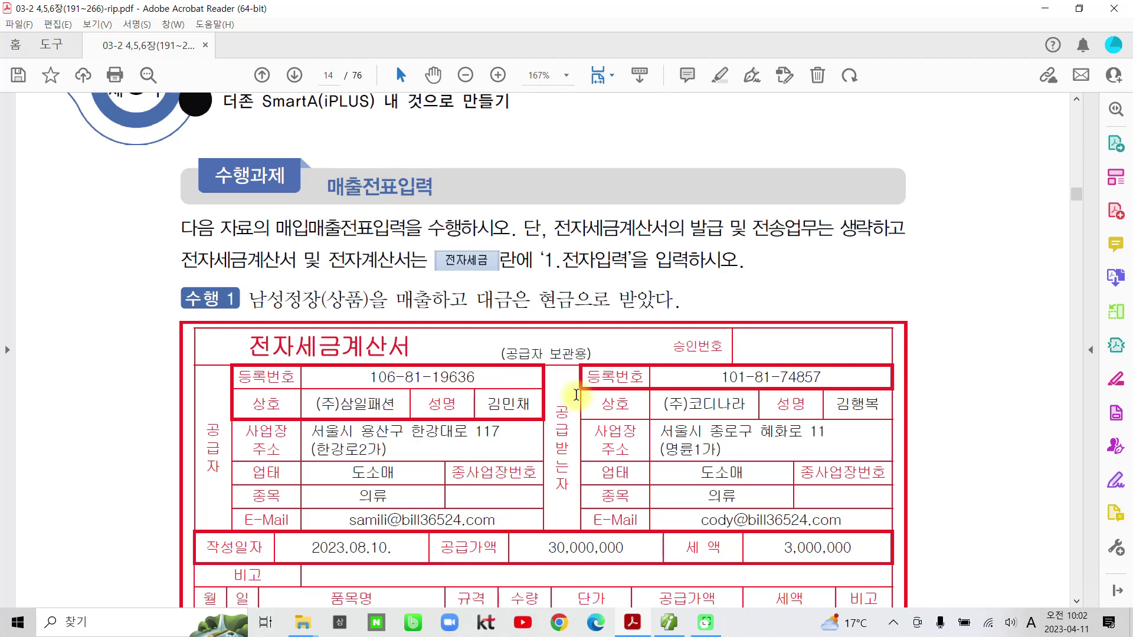
Step: Highlight "전자세금계산서의 발급 및 전송업무는 생략하고" in the 매출전표입력 exercise instructions
scroll(576, 395, "down", 1)
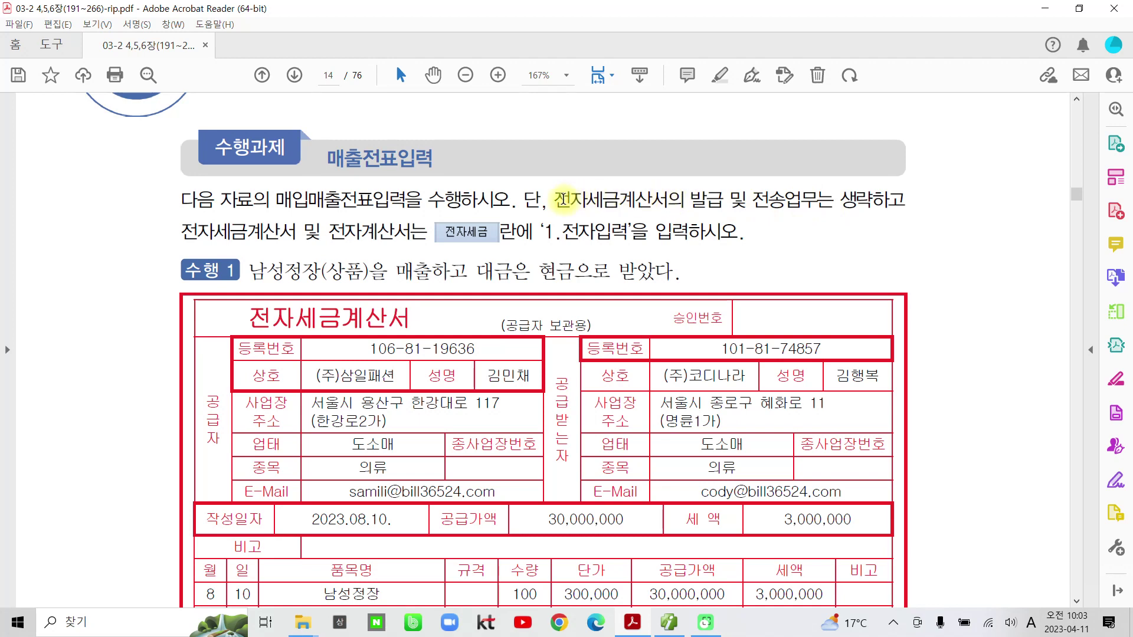
left_click_drag(564, 199, 906, 200)
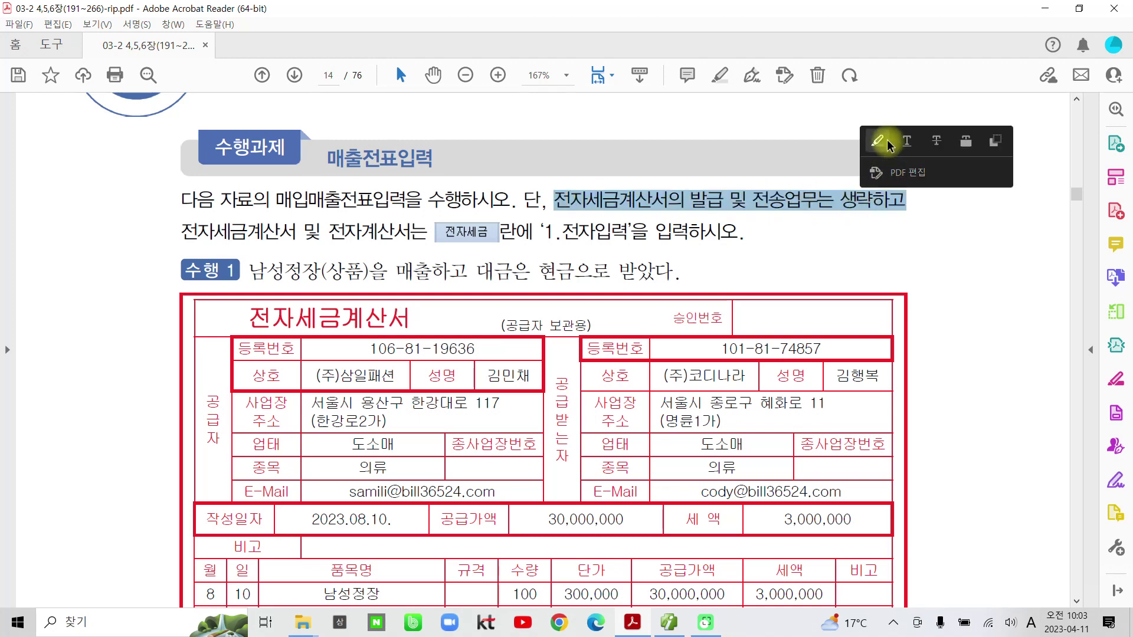
left_click(883, 142)
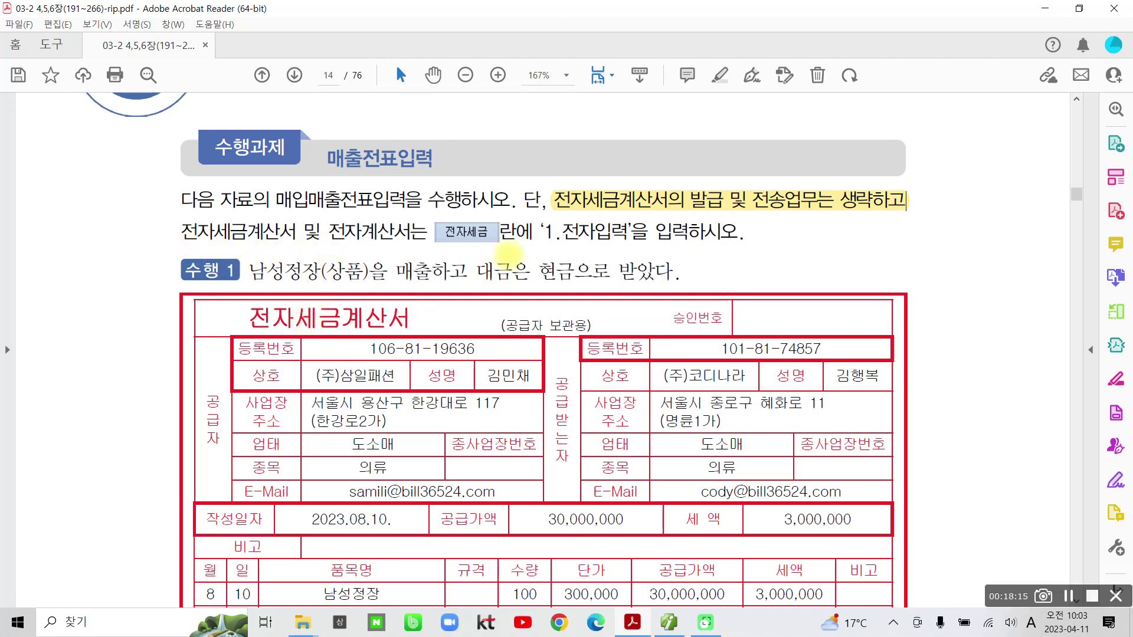
Step: Temporarily mark "1.전자입력" in the instructions and "남성정장(상품)을" and "현금으로 받았다" in the 수행 1 sentence
mouse_move(542, 219)
left_mouse_down()
mouse_move(637, 250)
mouse_move(795, 250)
left_mouse_up()
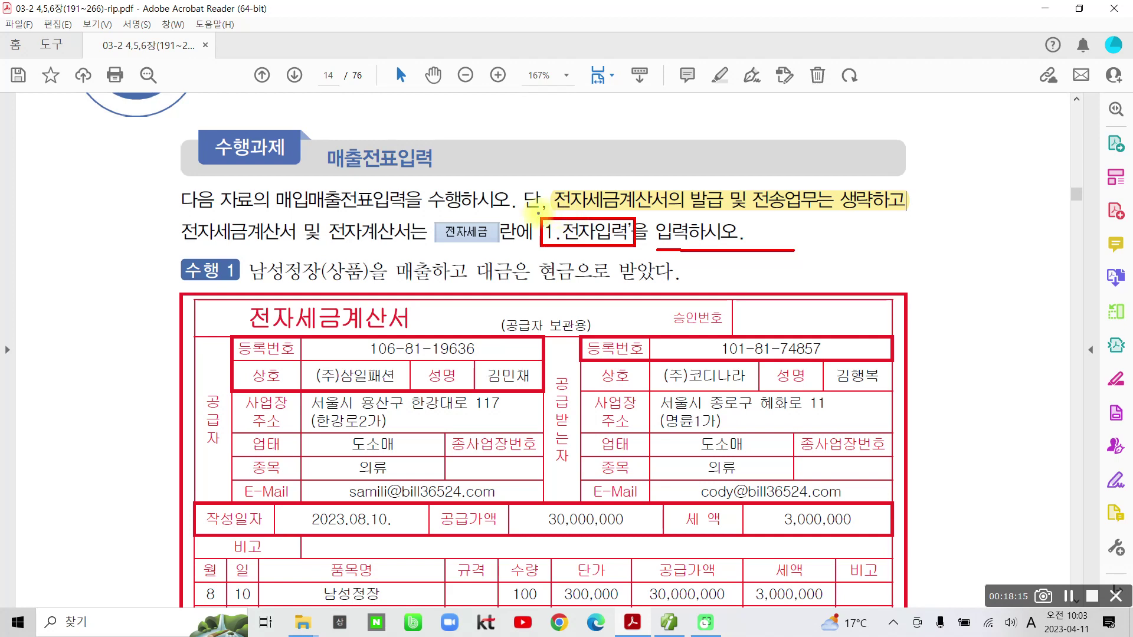
left_click_drag(538, 214, 638, 251)
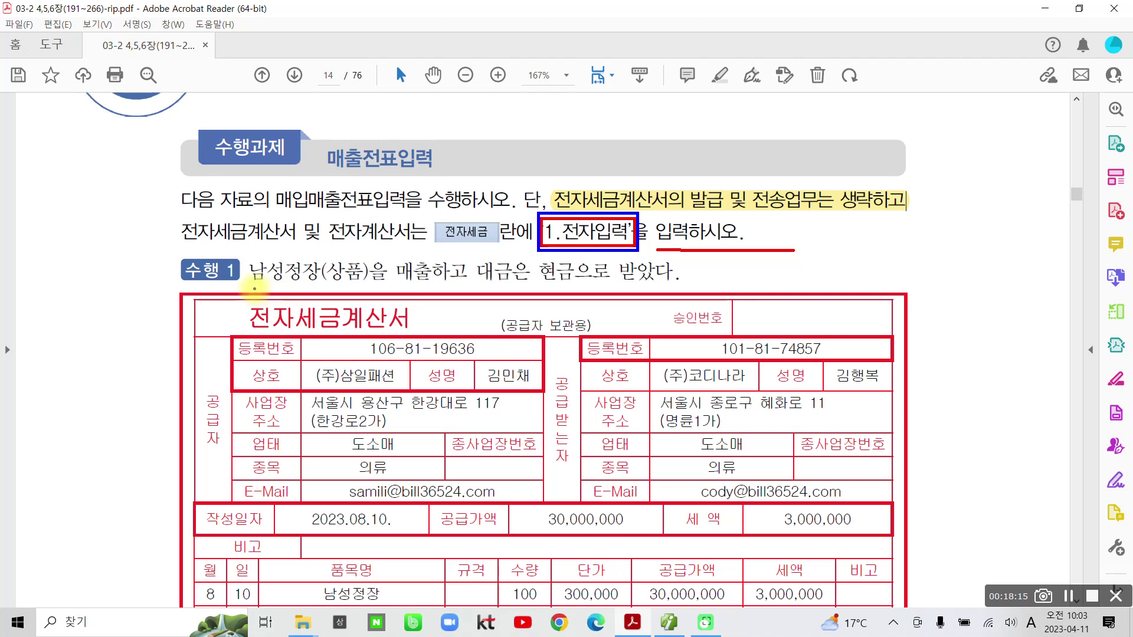
left_click_drag(254, 289, 406, 288)
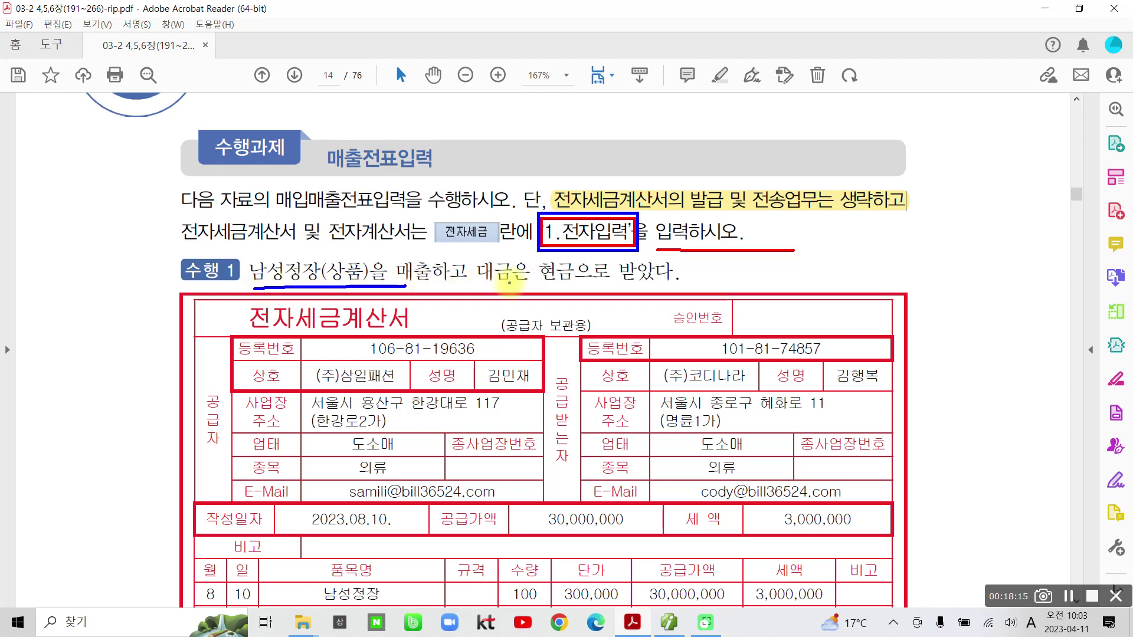
left_click_drag(533, 289, 664, 290)
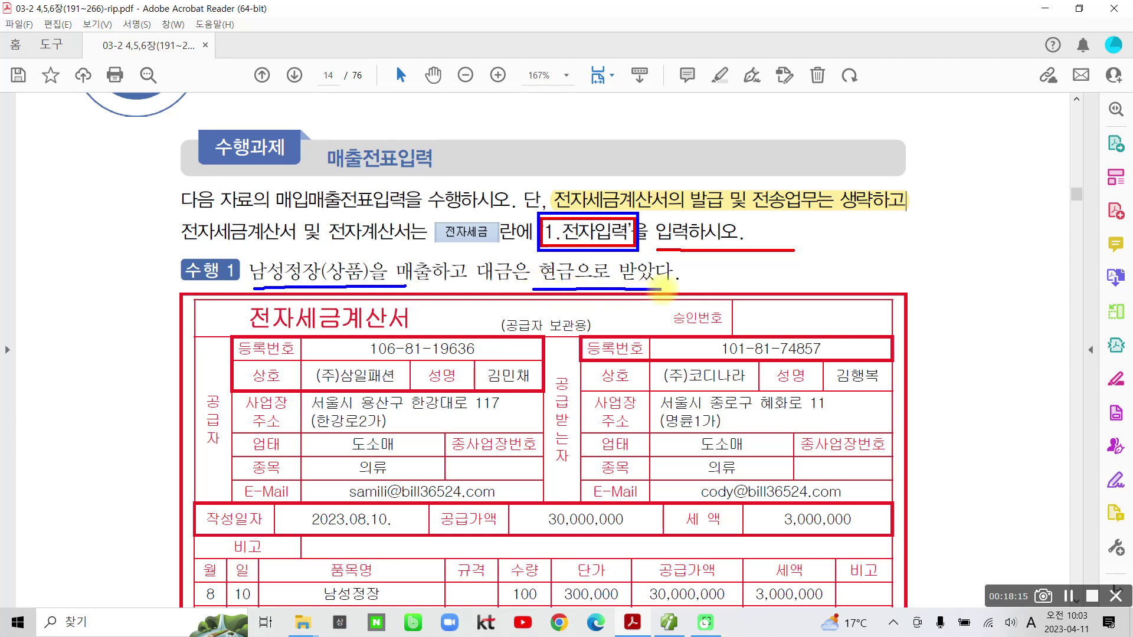
mouse_move(534, 291)
left_mouse_down()
mouse_move(513, 278)
mouse_move(581, 255)
mouse_move(581, 291)
left_mouse_up()
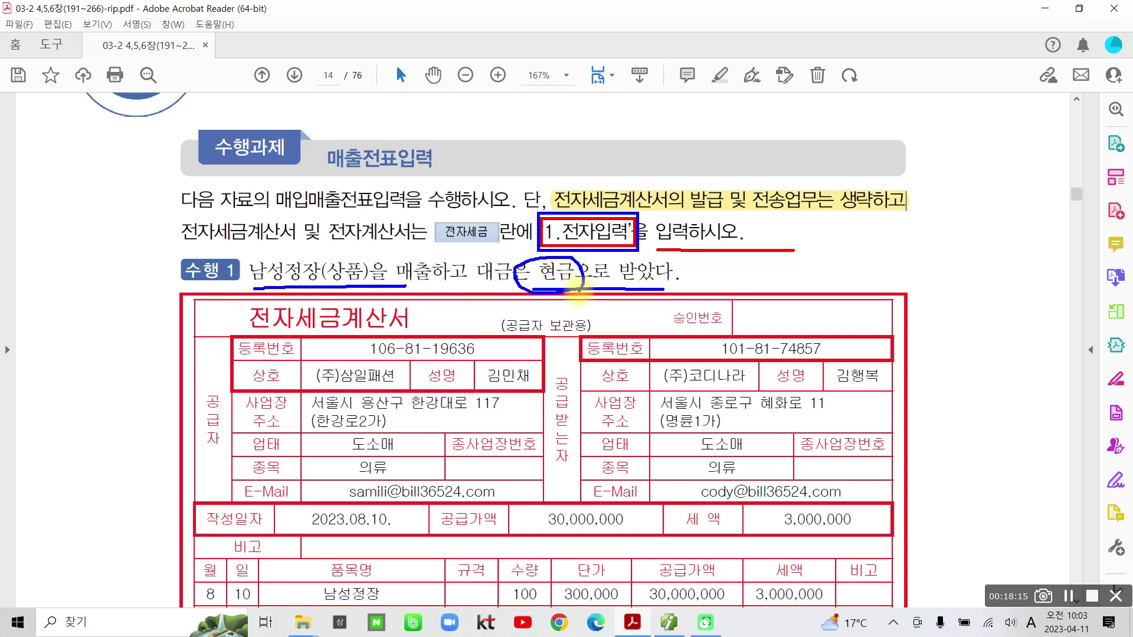
key("Escape")
Step: Temporarily box and underline the 작성일자 2023.08.10. on the 수행 1 electronic tax invoice
scroll(328, 270, "down", 2)
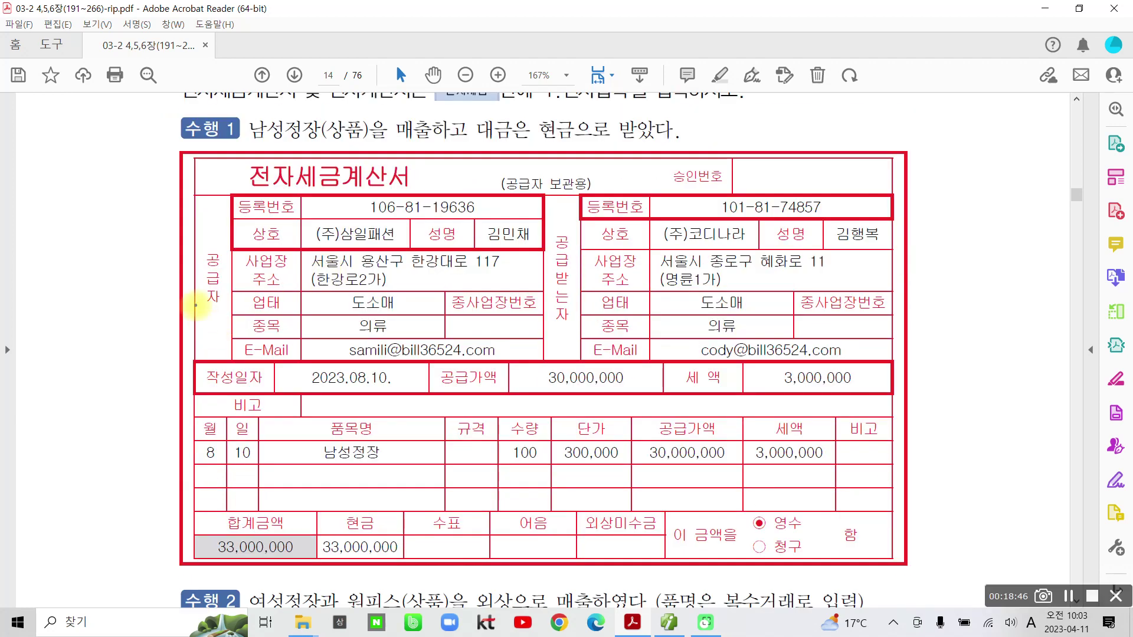
mouse_move(191, 356)
left_mouse_down()
mouse_move(481, 413)
mouse_move(426, 400)
left_mouse_up()
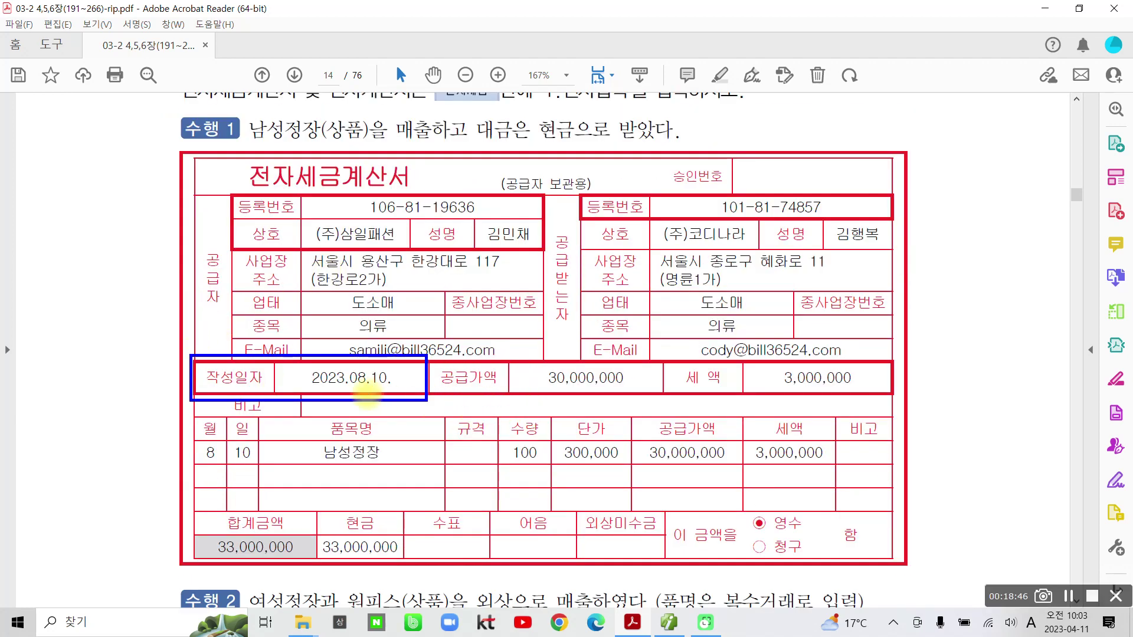
left_click_drag(310, 390, 424, 390)
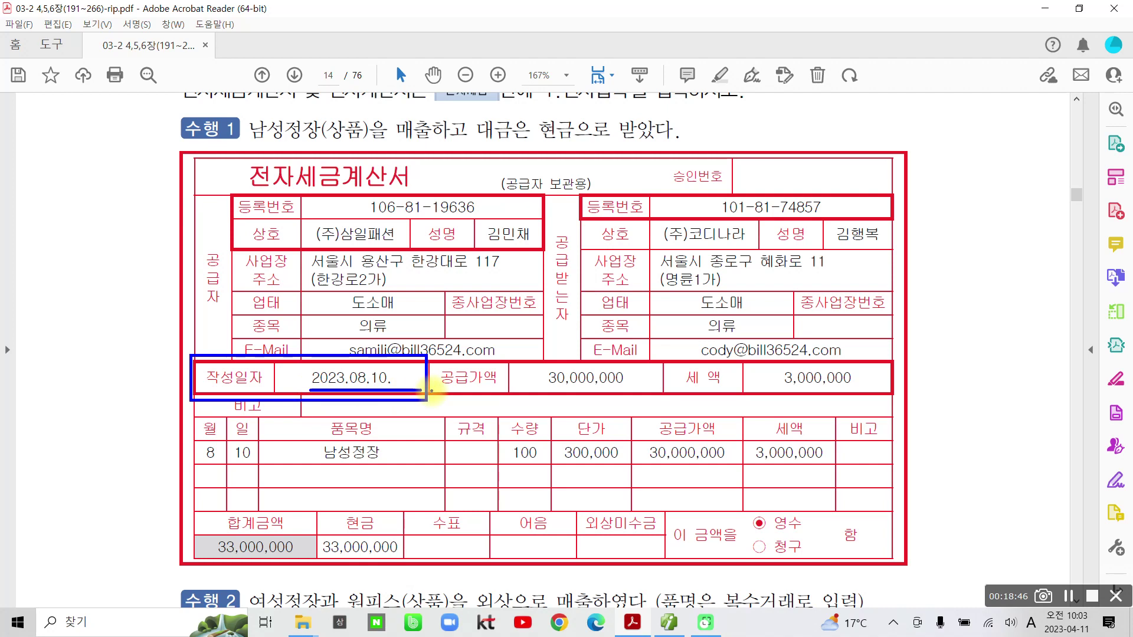
key("Escape")
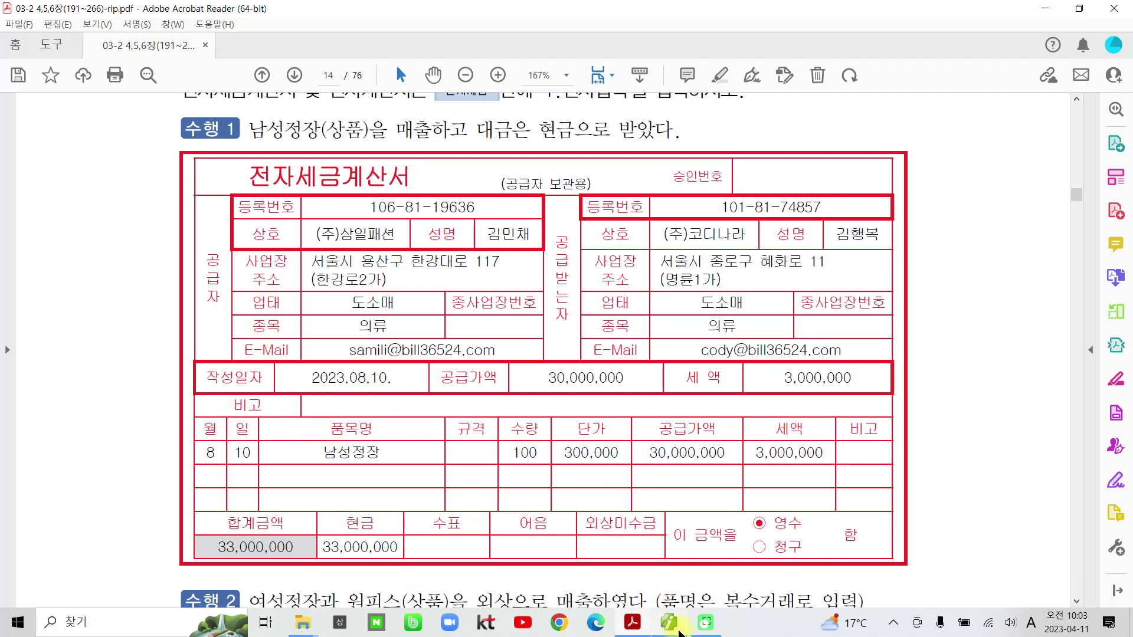
Step: Switch to the SmartA accounting program and set the 매입매출전표입력 voucher date to 08월 10일
left_click(668, 623)
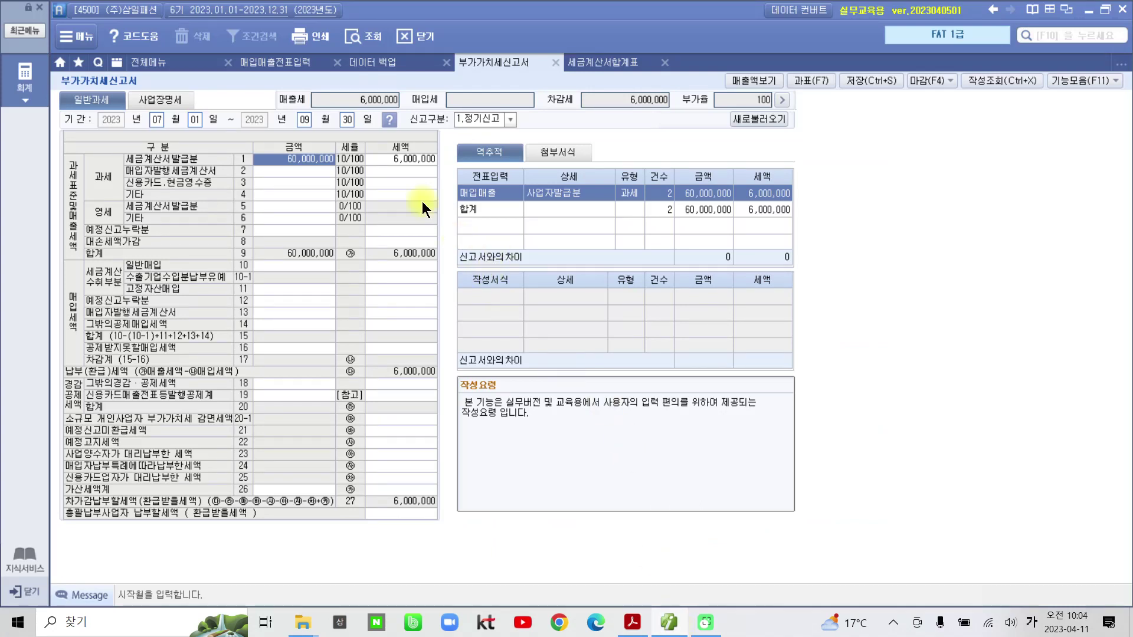
left_click(282, 62)
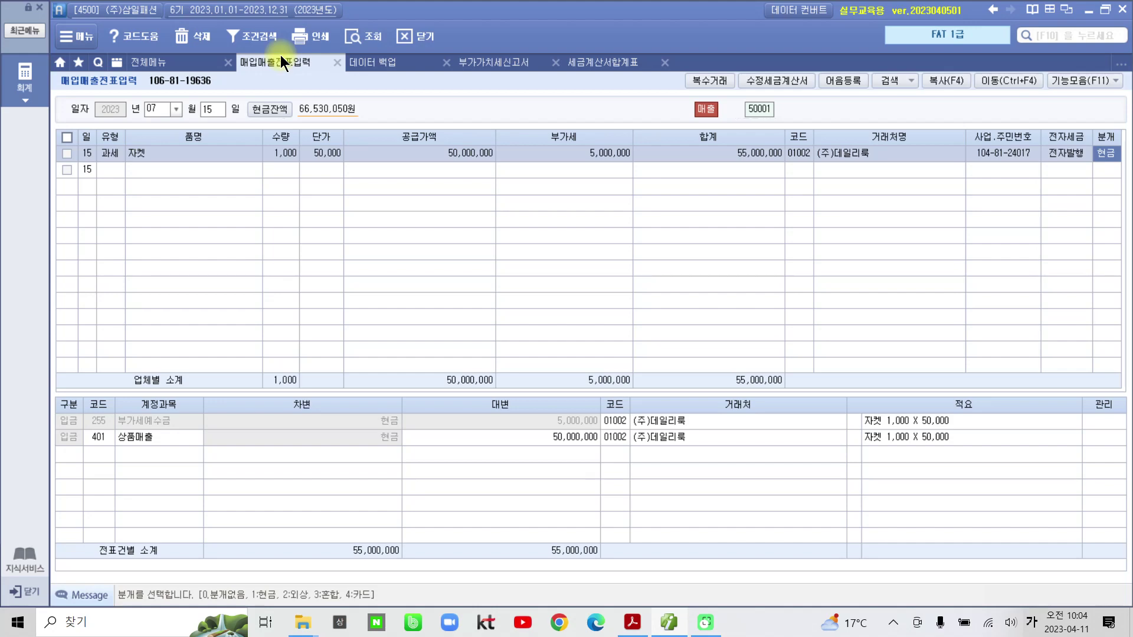
left_click(167, 111)
type("8")
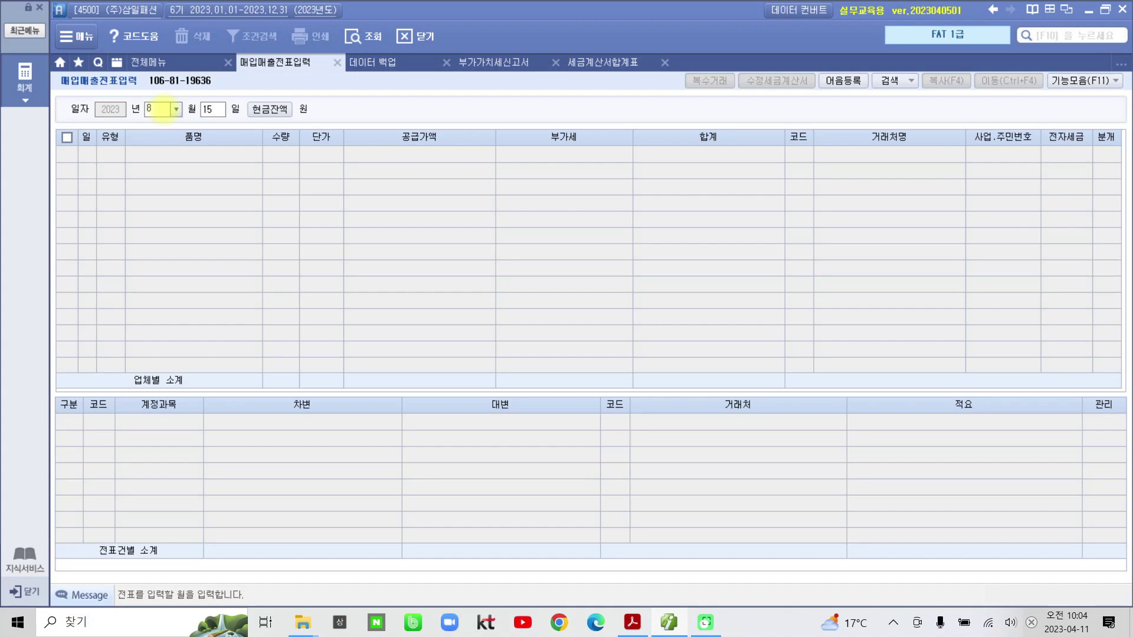
key("Return")
type("10")
key("Return")
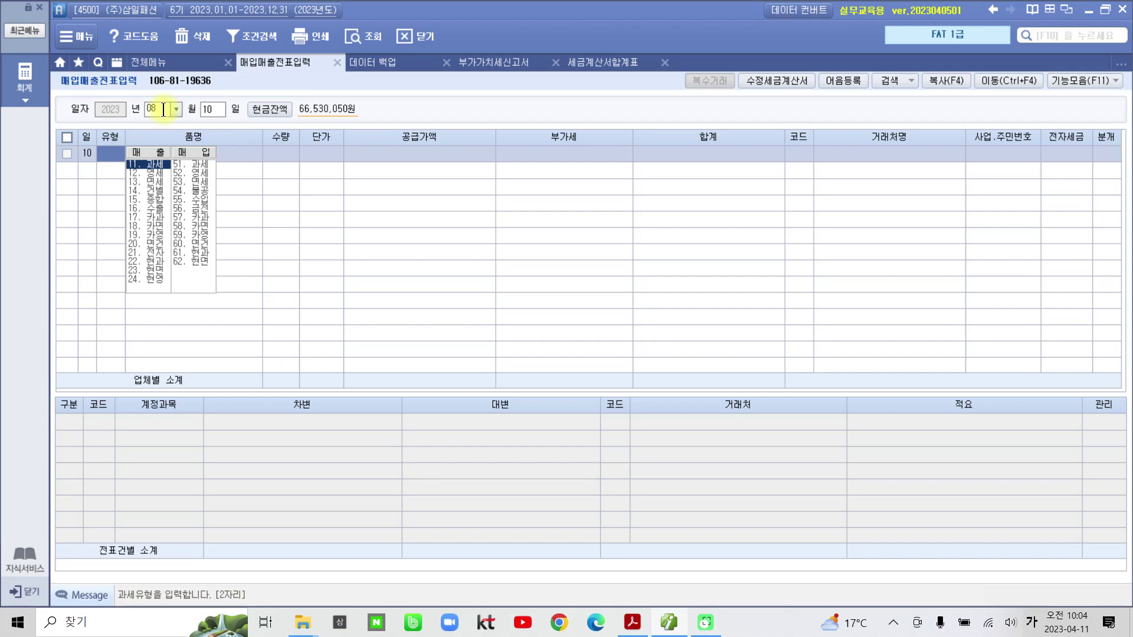
Step: Start the August 10 sales voucher with type 11.과세 and item name 남성정장
type("11")
key("Return")
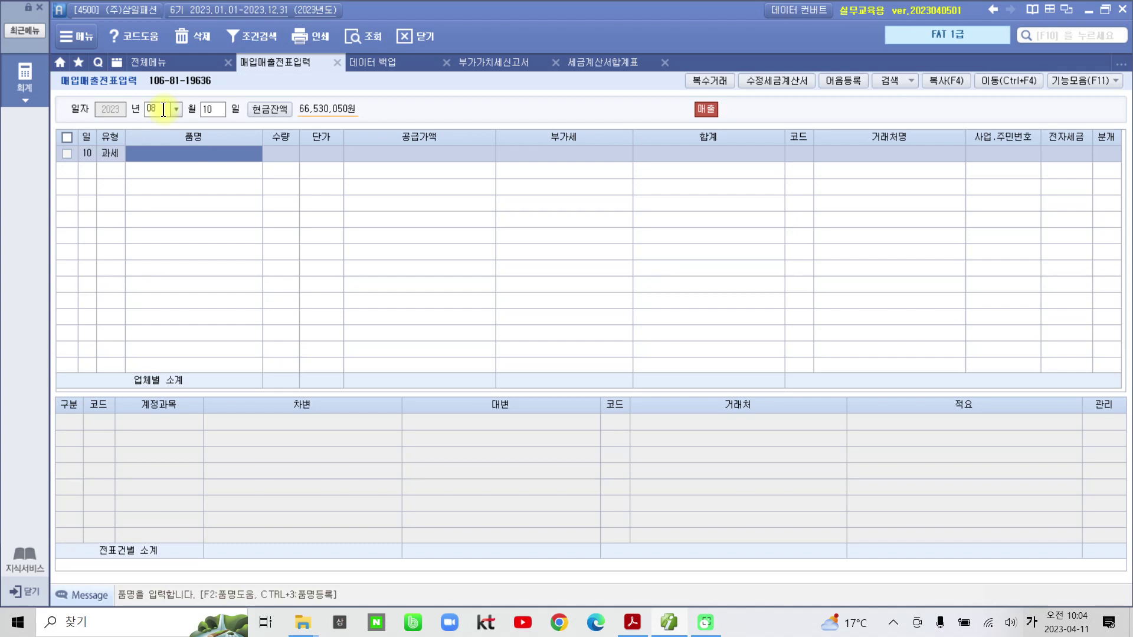
type("남성셔")
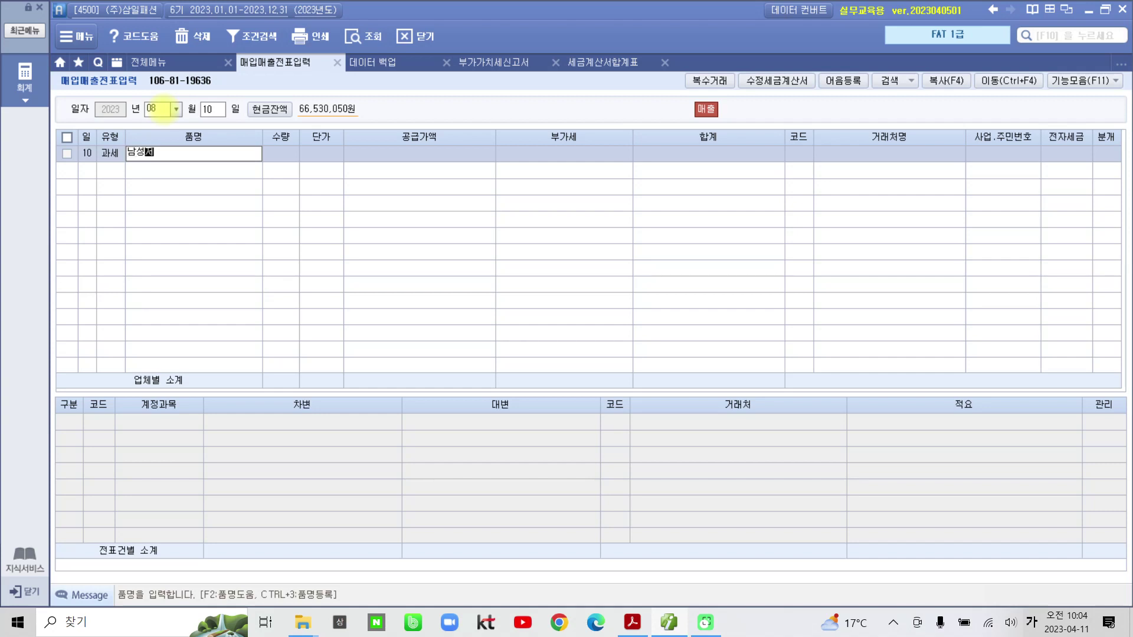
type("장")
key("Return")
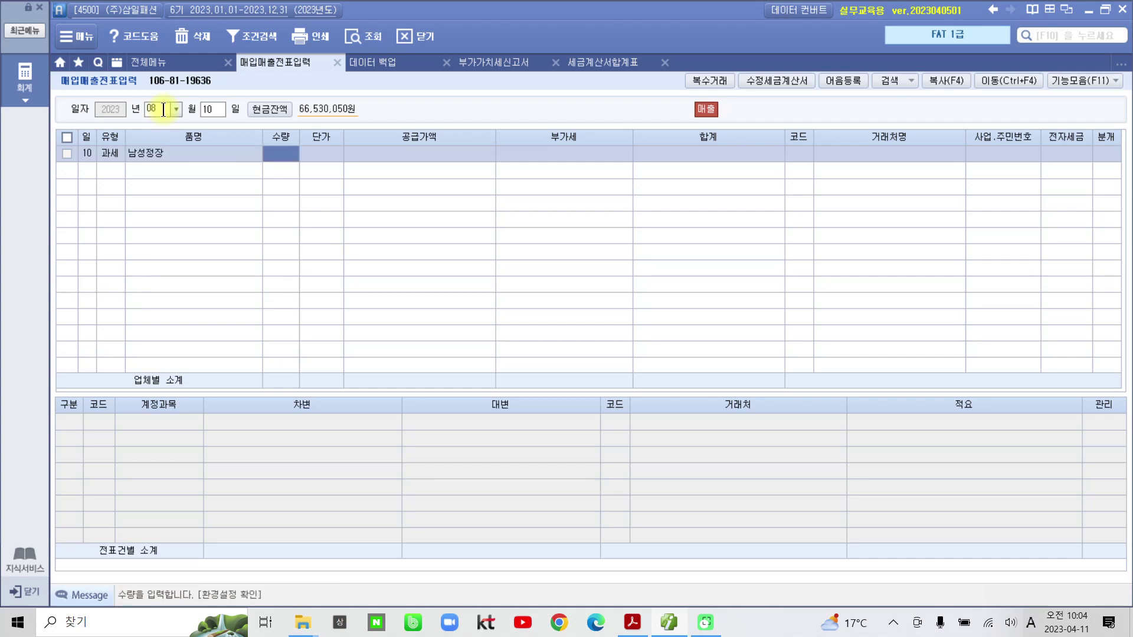
Step: Enter quantity 100 and unit price 300,000 for 남성정장, accepting the calculated supply amount and VAT
type("100")
key("Return")
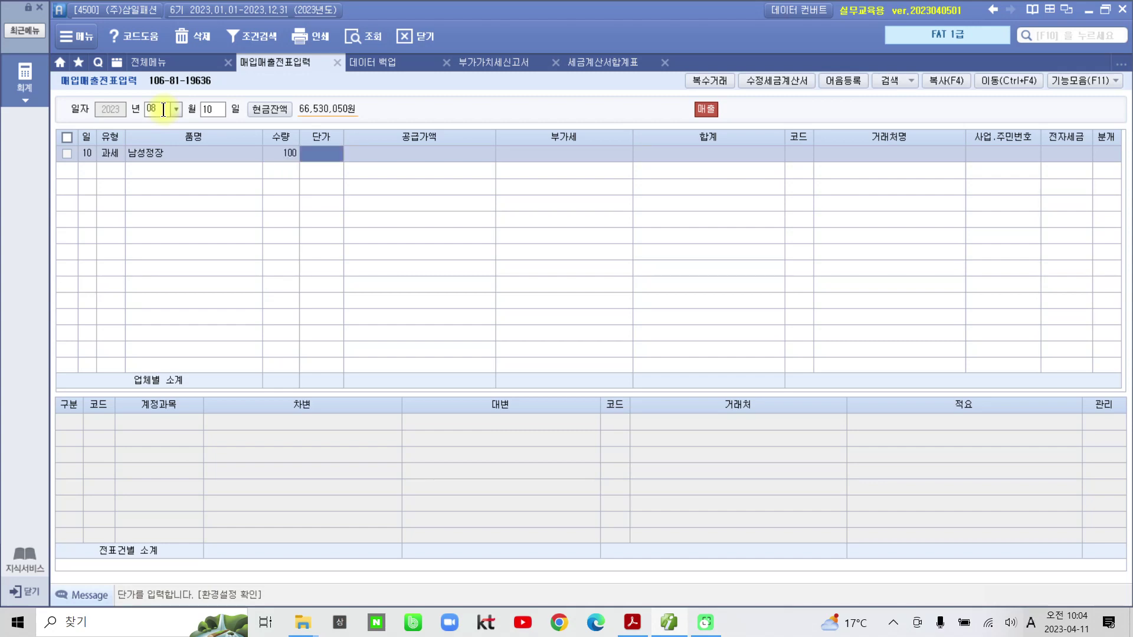
type("3000000")
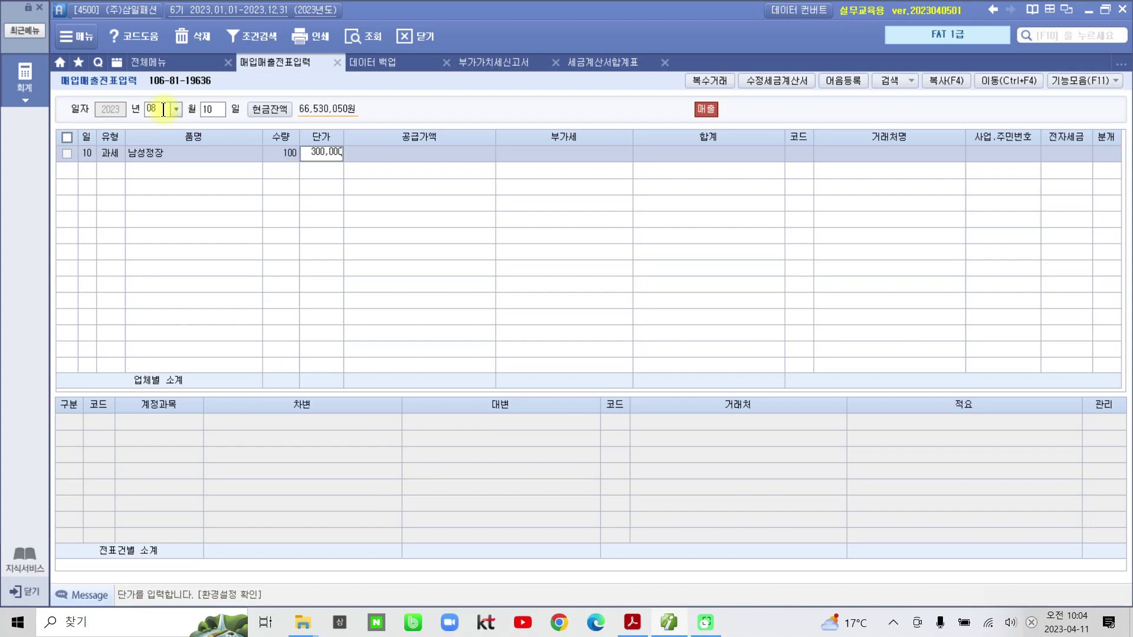
key("Return")
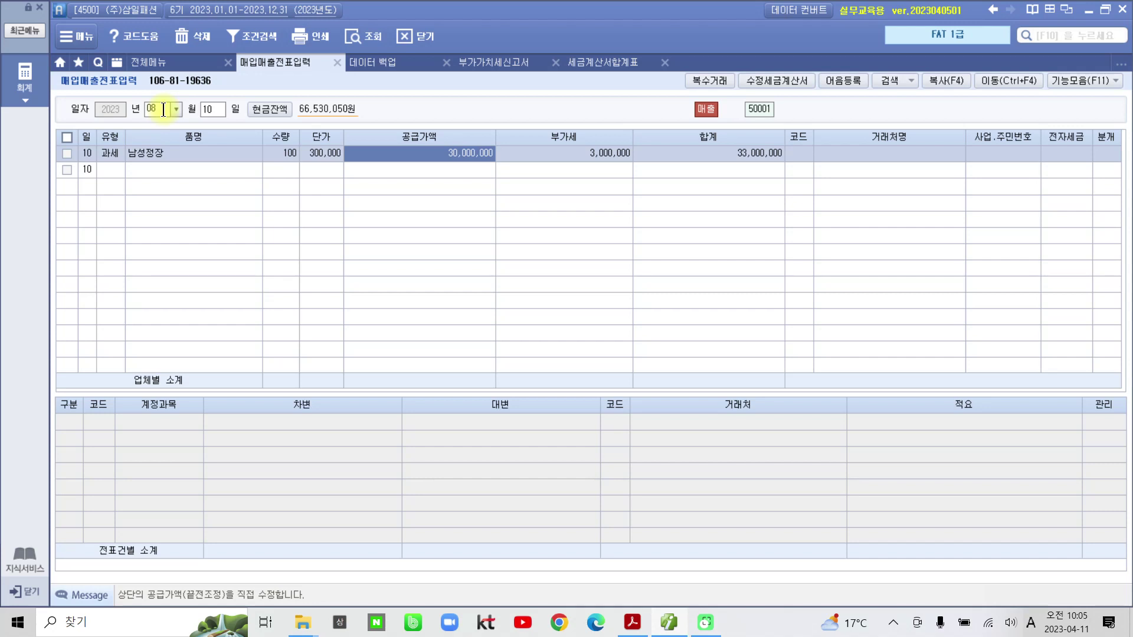
key("Return")
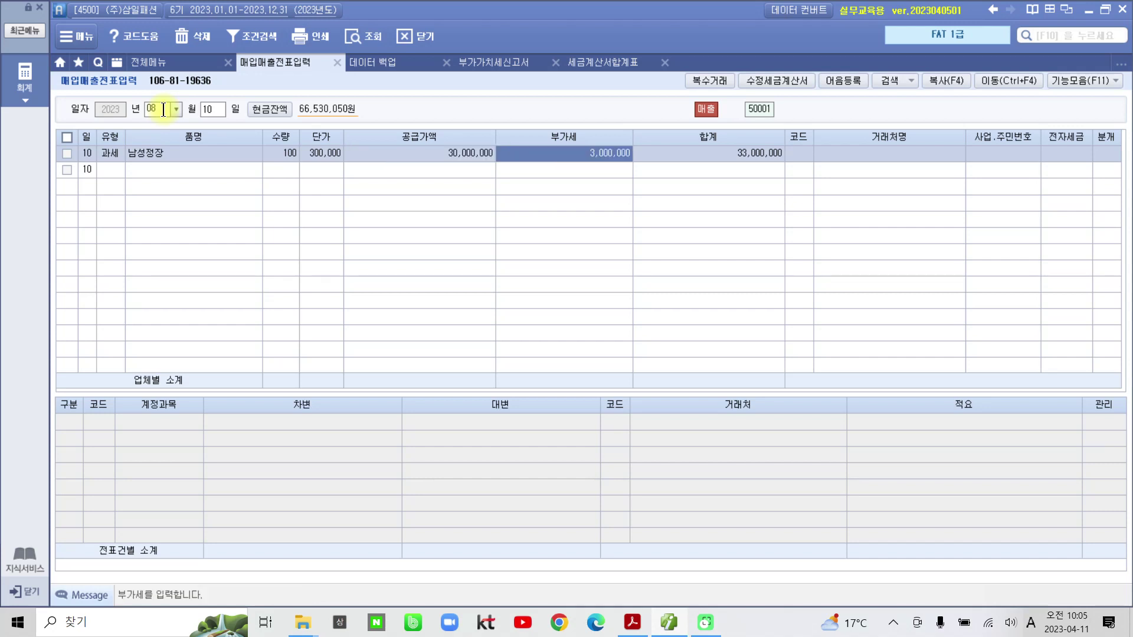
key("Return")
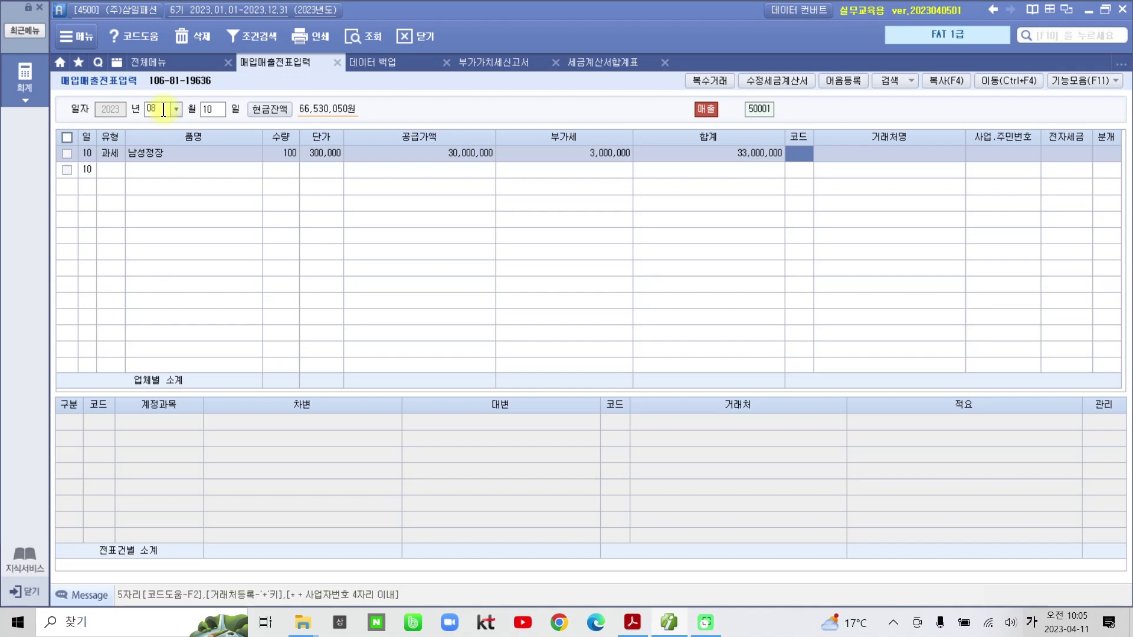
Step: Look up the customer with "코디" and assign (주)코디나라 to the 남성정장 voucher
mouse_move(902, 191)
left_mouse_down()
mouse_move(728, 159)
mouse_move(850, 245)
left_mouse_up()
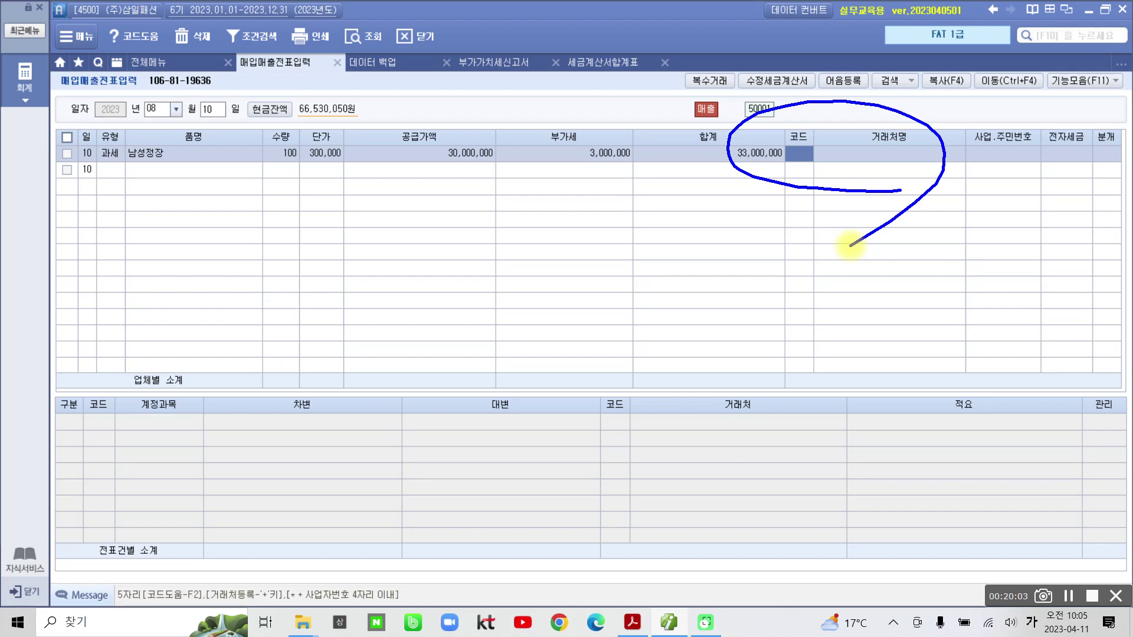
left_click(164, 110)
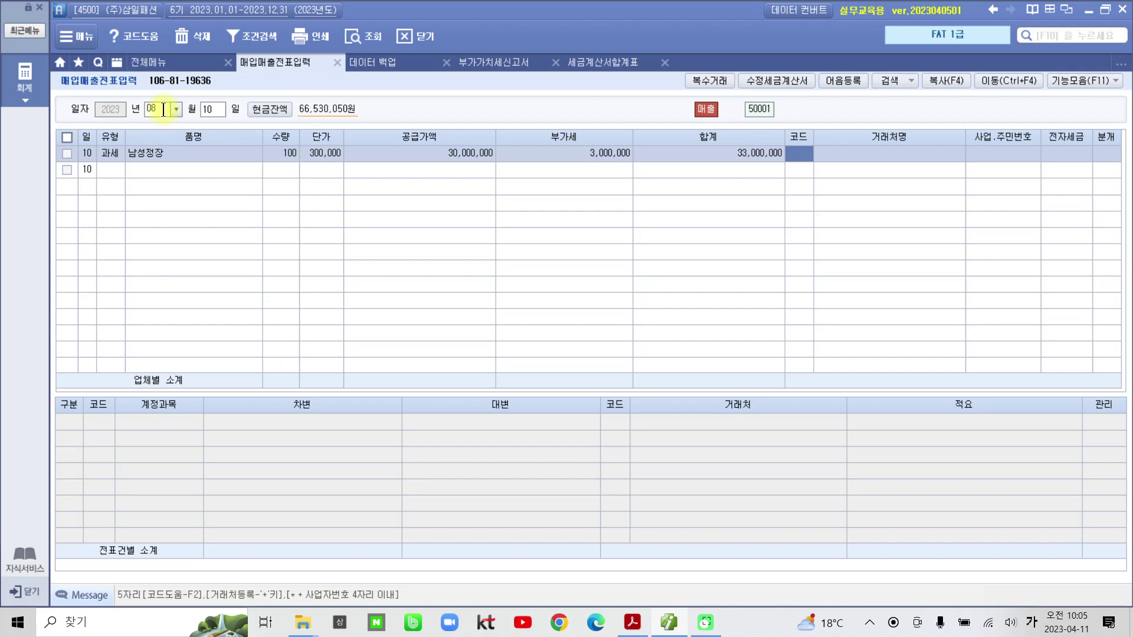
type("코ㄷ")
key("Return")
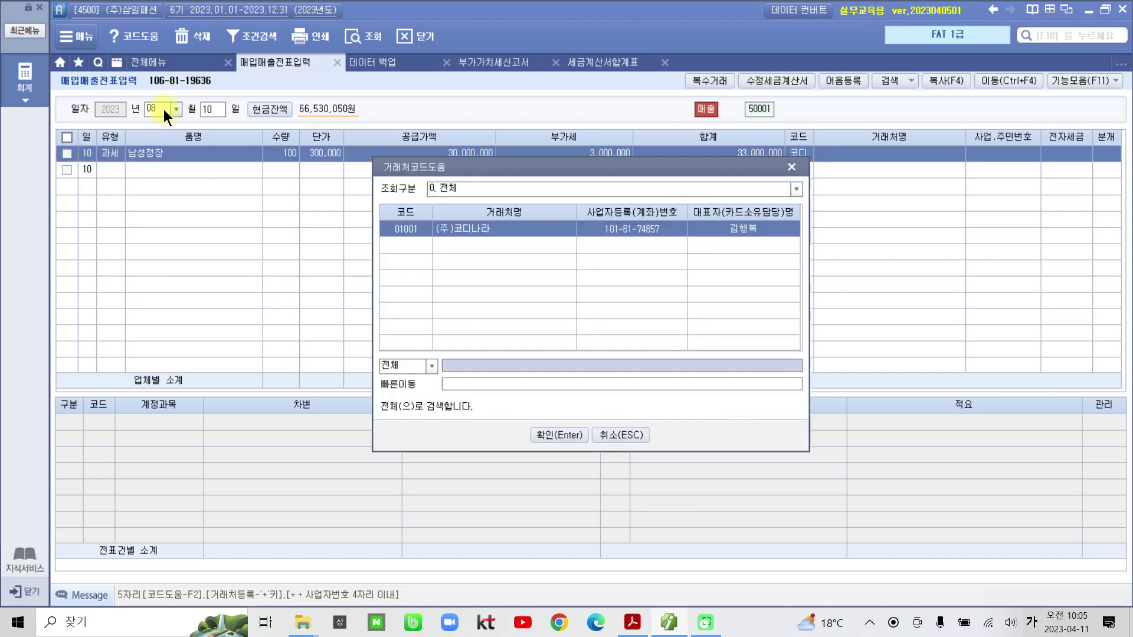
key("Return")
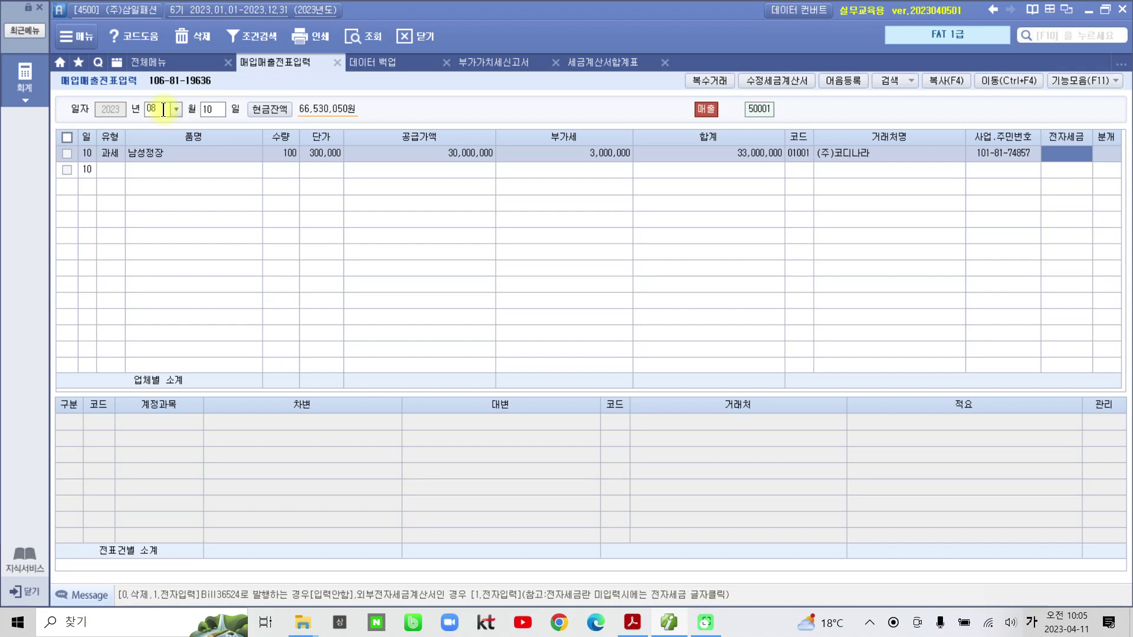
Step: Set the 전자세금 field of the 남성정장 voucher to 1.전자입력
type("1")
key("Return")
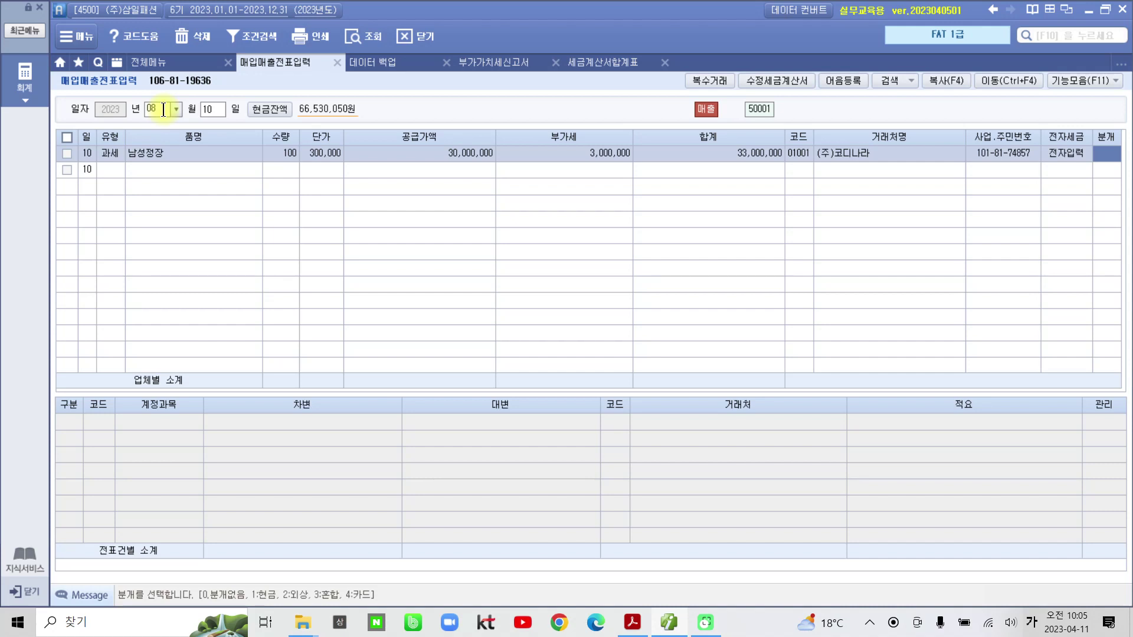
key("Left")
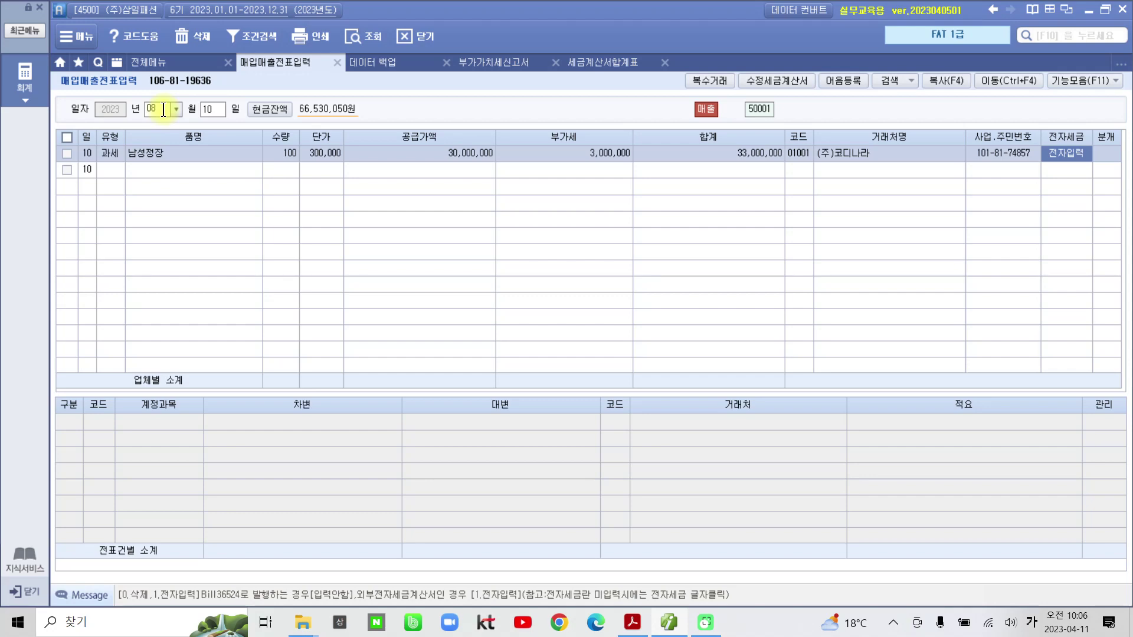
Step: Set the 분개 type of the August 10 남성정장 voucher to 1.현금
mouse_move(369, 572)
left_mouse_down()
mouse_move(349, 584)
mouse_move(460, 611)
mouse_move(581, 606)
mouse_move(425, 560)
mouse_move(368, 558)
left_mouse_up()
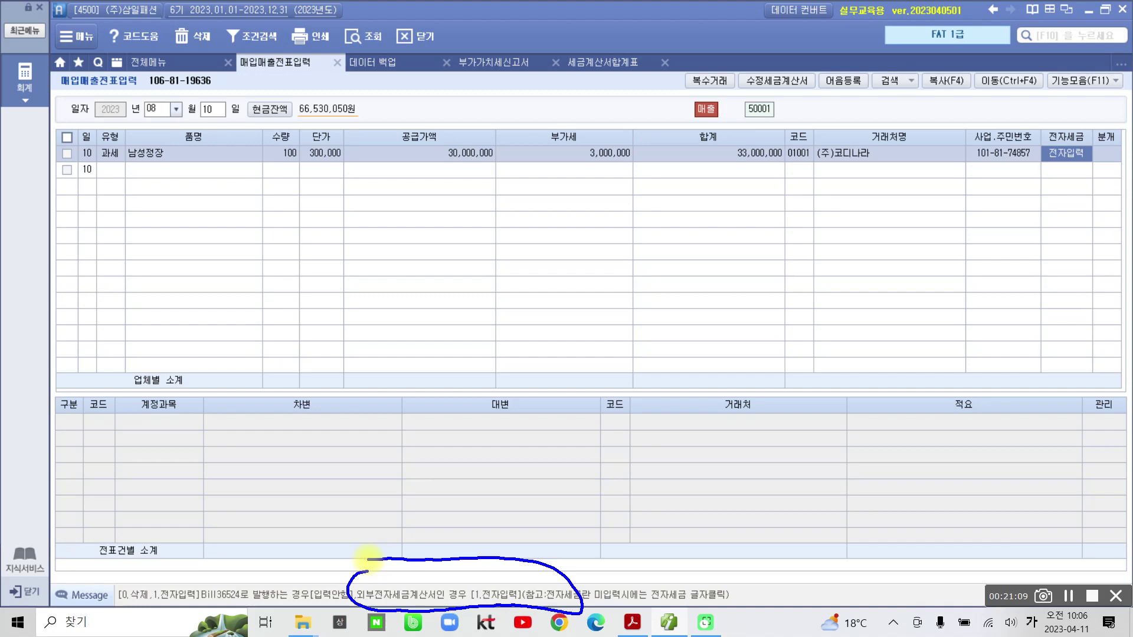
left_click_drag(483, 492, 466, 567)
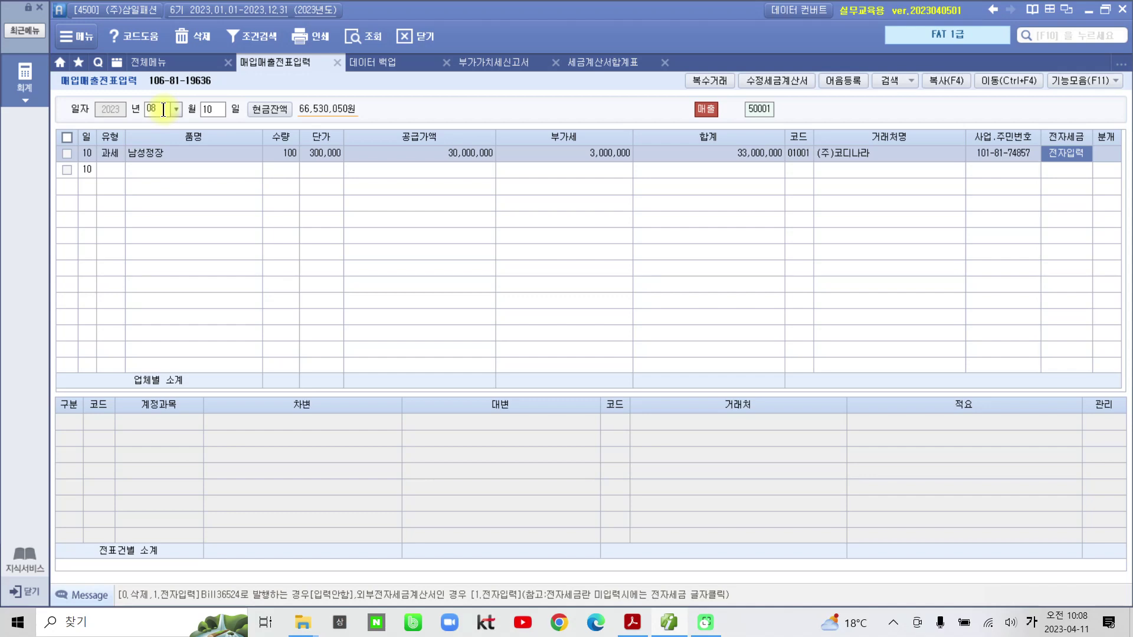
key("Return")
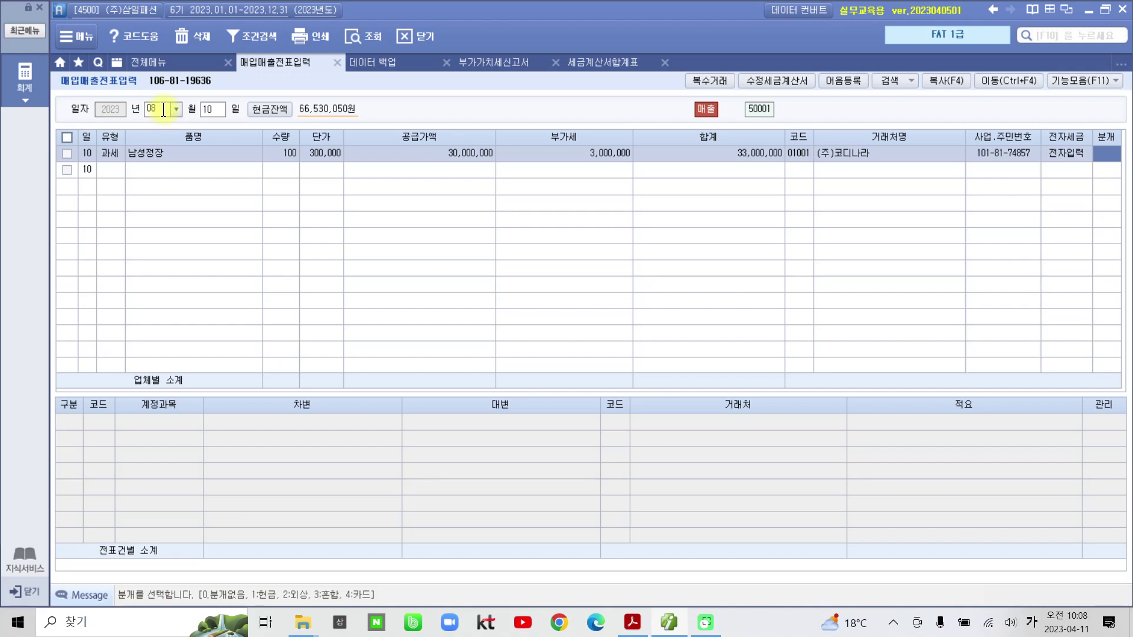
type("1")
key("Return")
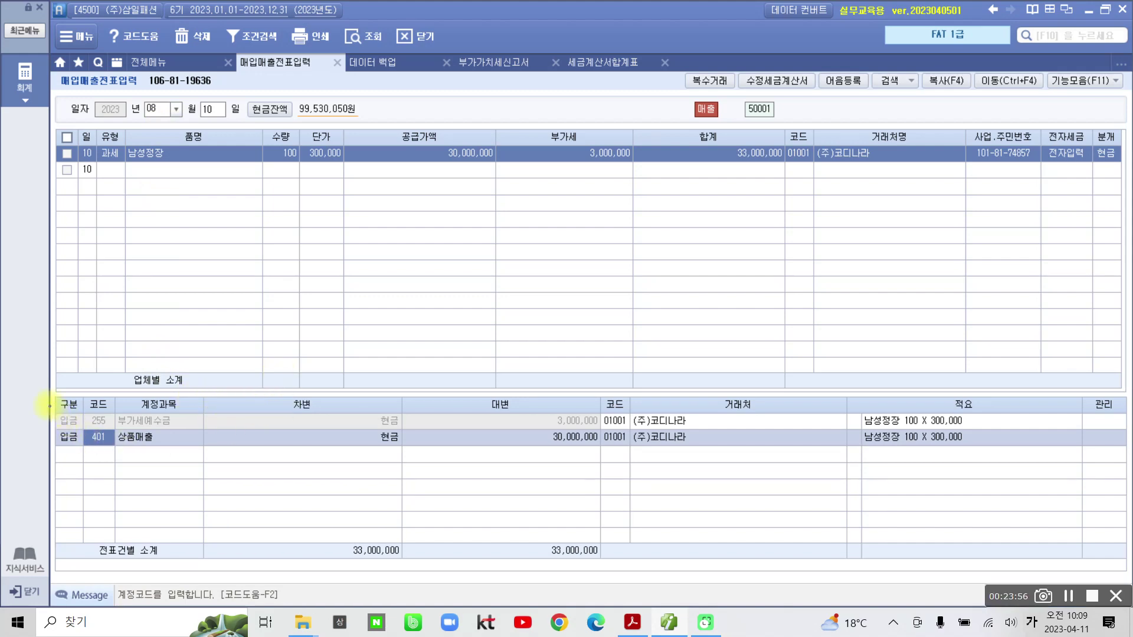
Step: Examine the 남성정장 voucher's journal entry: its 입금 classification, sales and VAT credit lines, account codes, and debit and credit totals
left_click_drag(49, 404, 76, 451)
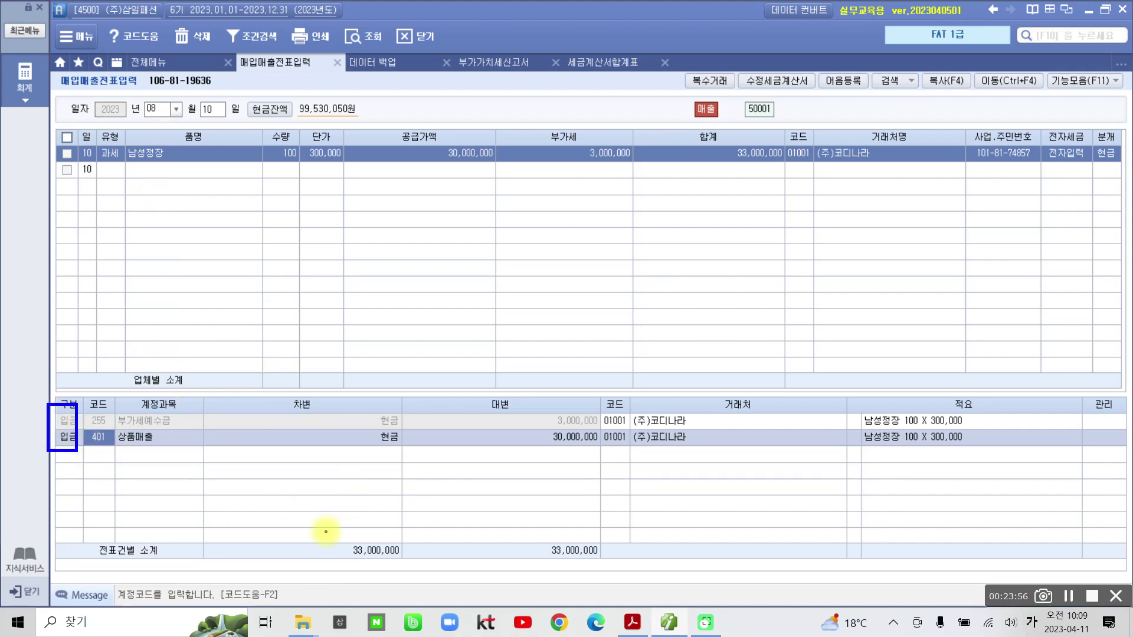
left_click_drag(325, 529, 420, 569)
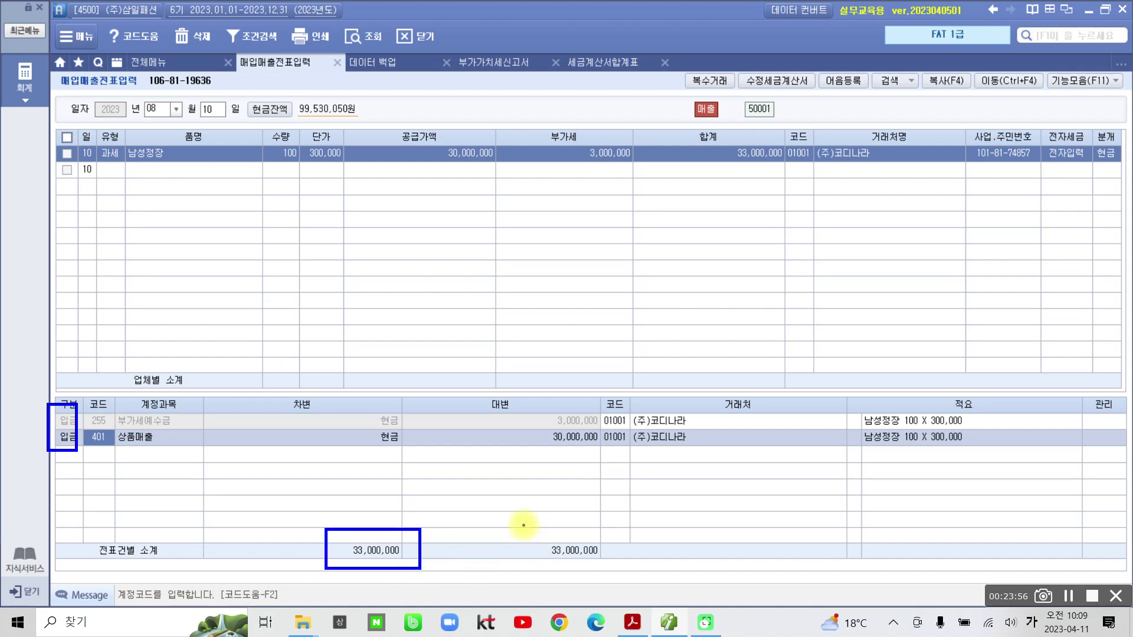
left_click_drag(522, 524, 603, 568)
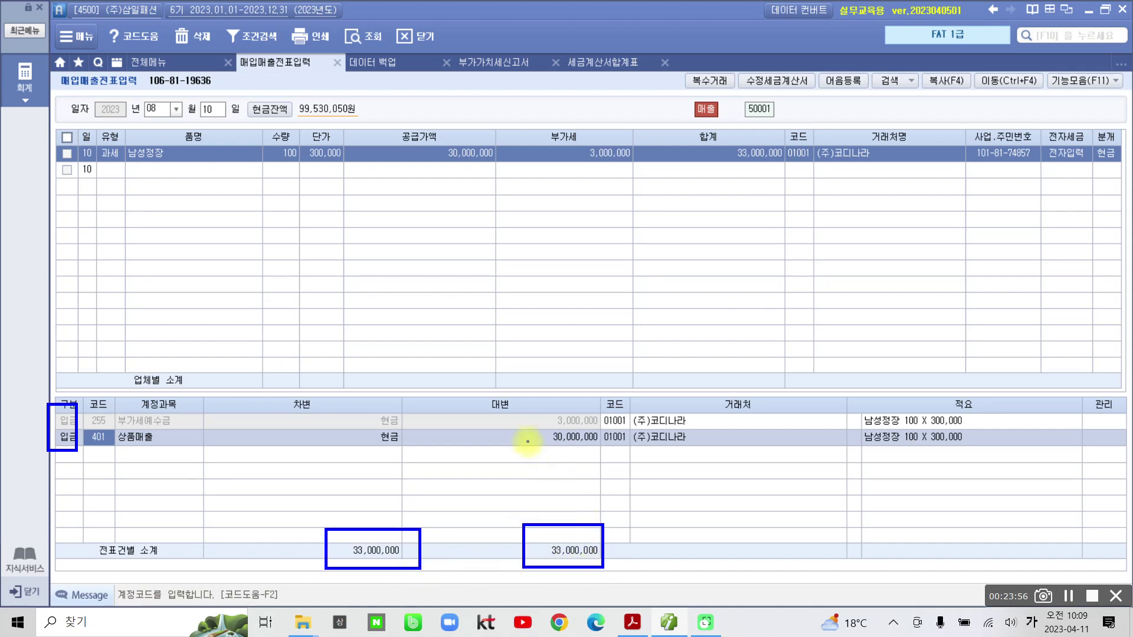
left_click_drag(527, 441, 604, 446)
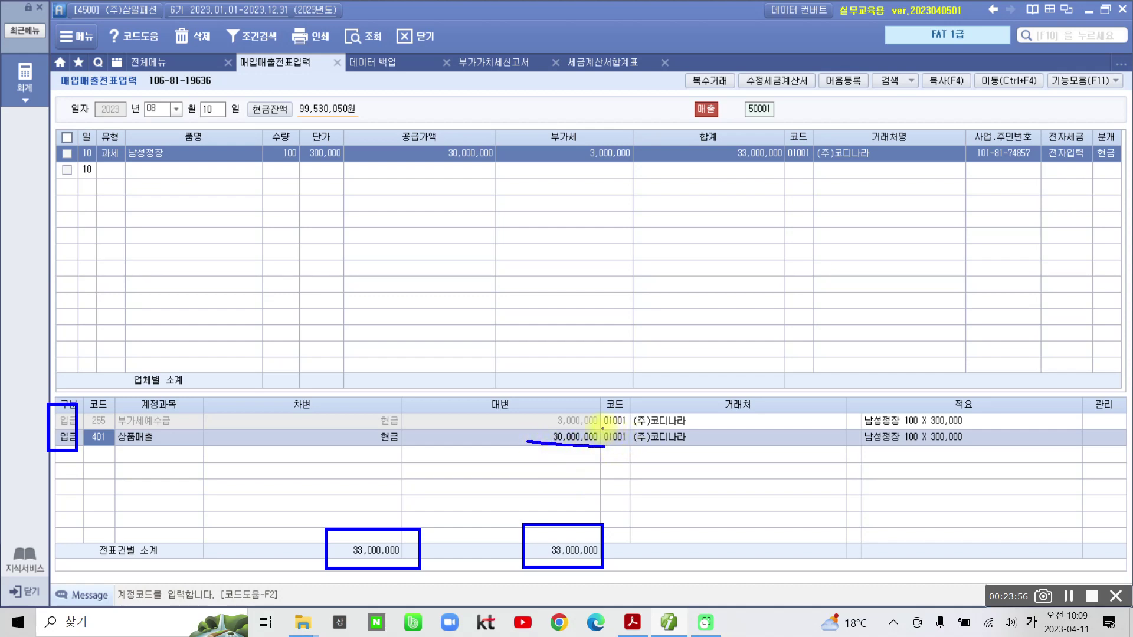
left_click_drag(531, 426, 601, 425)
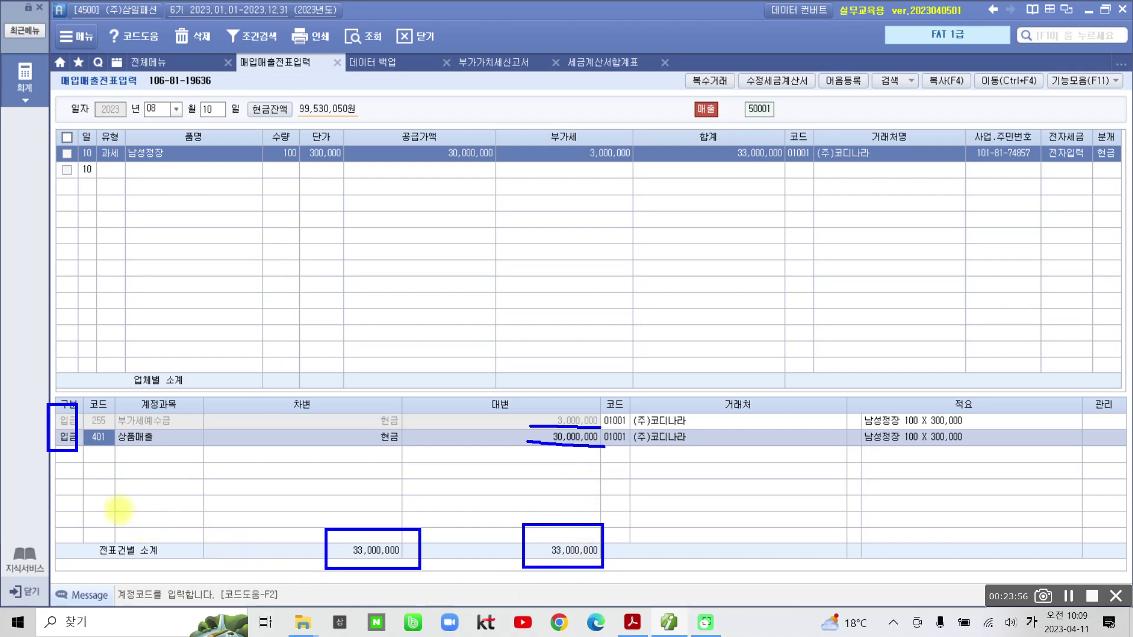
left_click_drag(98, 447, 166, 446)
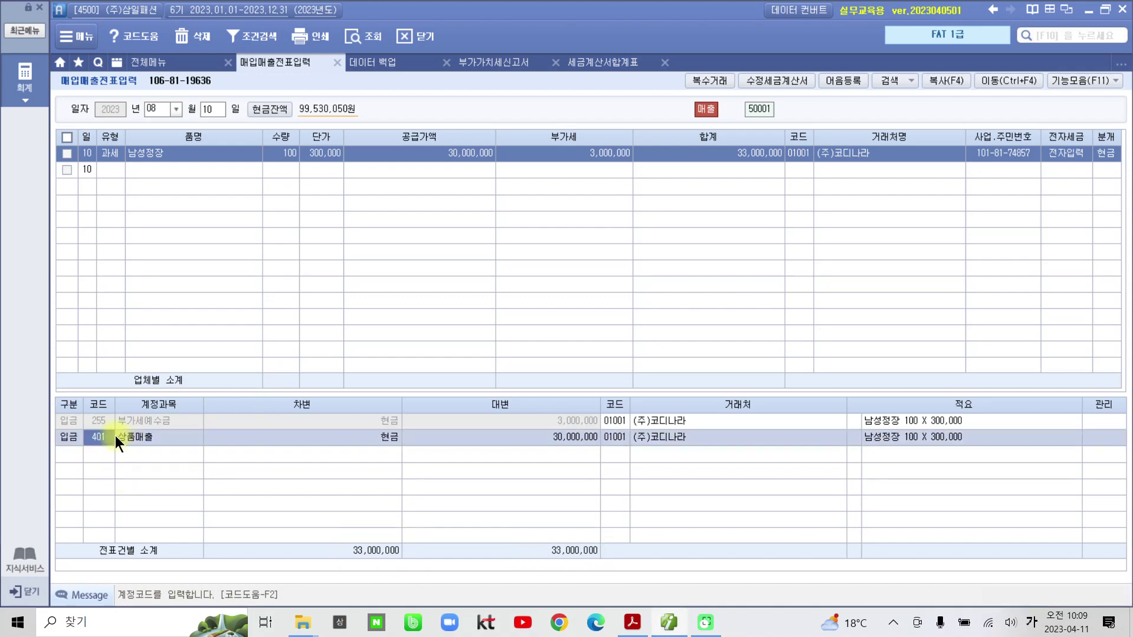
Step: Change the sales line's account code to 404 제품매출 and restore it to 401 상품매출
type("404")
key("Return")
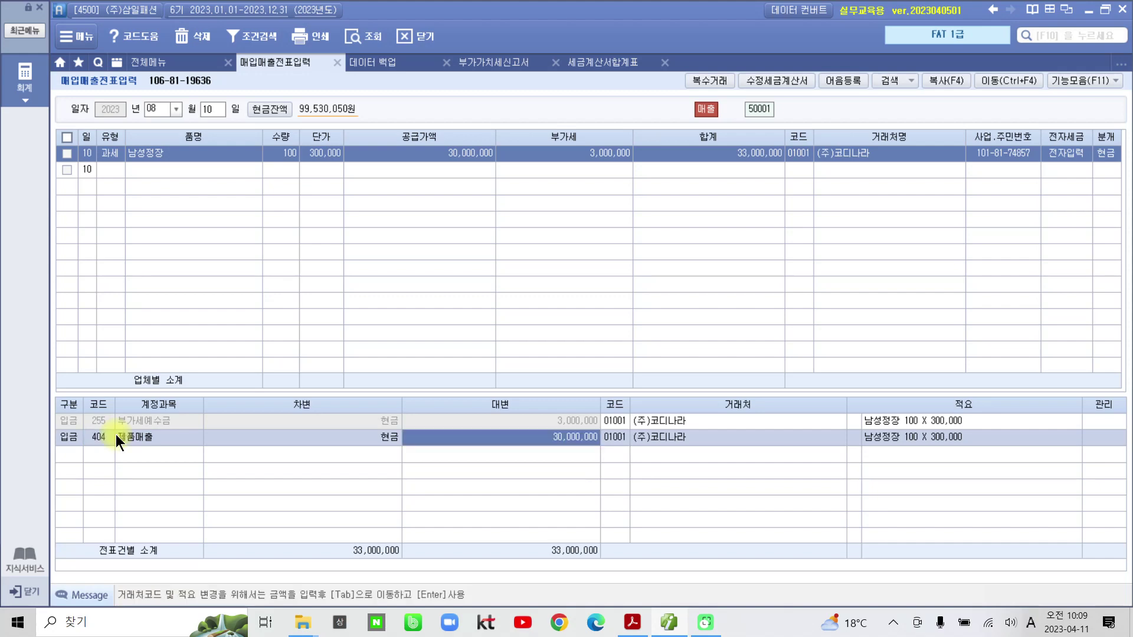
left_click(101, 437)
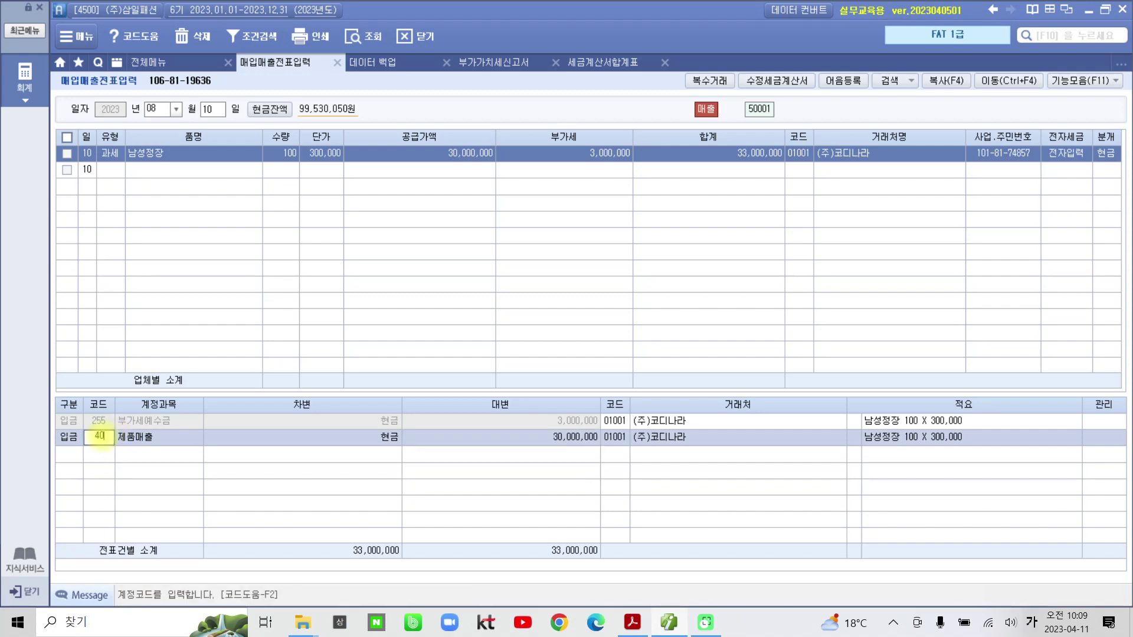
type("1")
key("Return")
left_click(102, 437)
Step: Switch to the textbook PDF in Acrobat Reader and highlight the word 복수거래 in the 수행 2 instruction
left_click(632, 625)
scroll(401, 389, "down", 6)
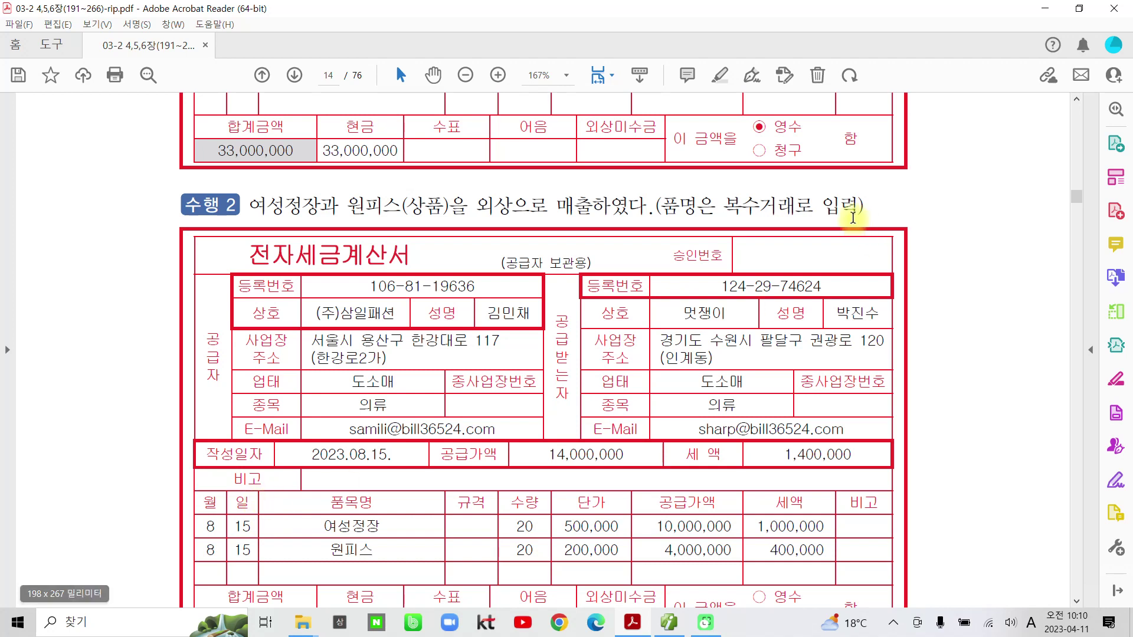
left_click_drag(724, 207, 796, 208)
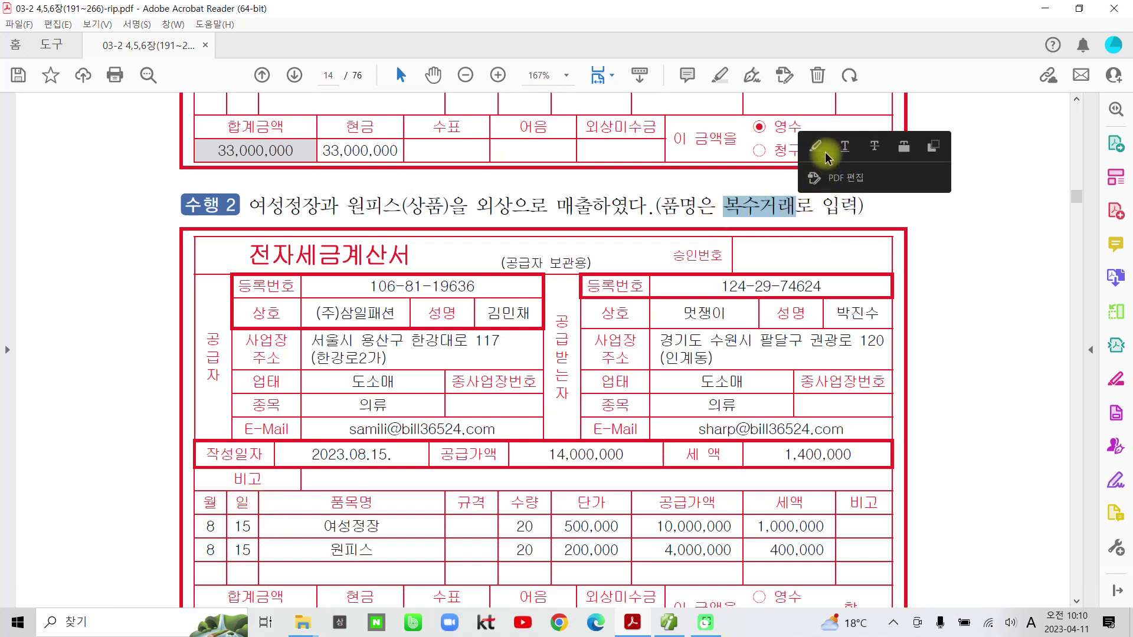
left_click(823, 151)
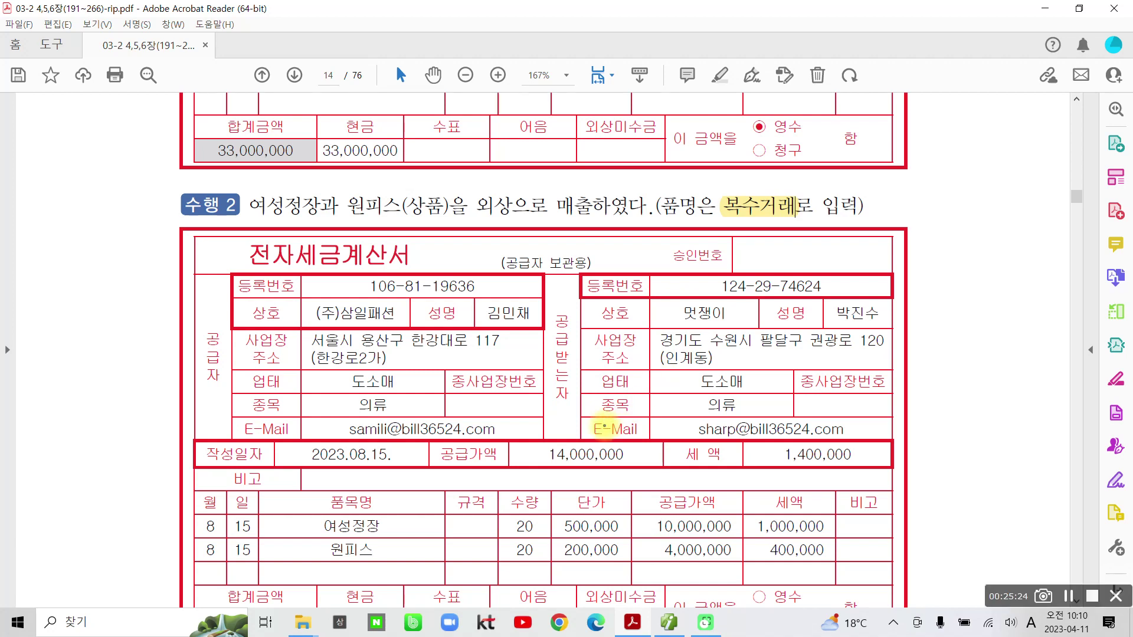
Step: Examine the 수행 2 electronic tax invoice's issue date, its 여성정장 and 원피스 item lines, and the 복수거래 instruction
mouse_move(393, 452)
left_mouse_down()
mouse_move(374, 455)
mouse_move(400, 470)
mouse_move(394, 482)
left_mouse_up()
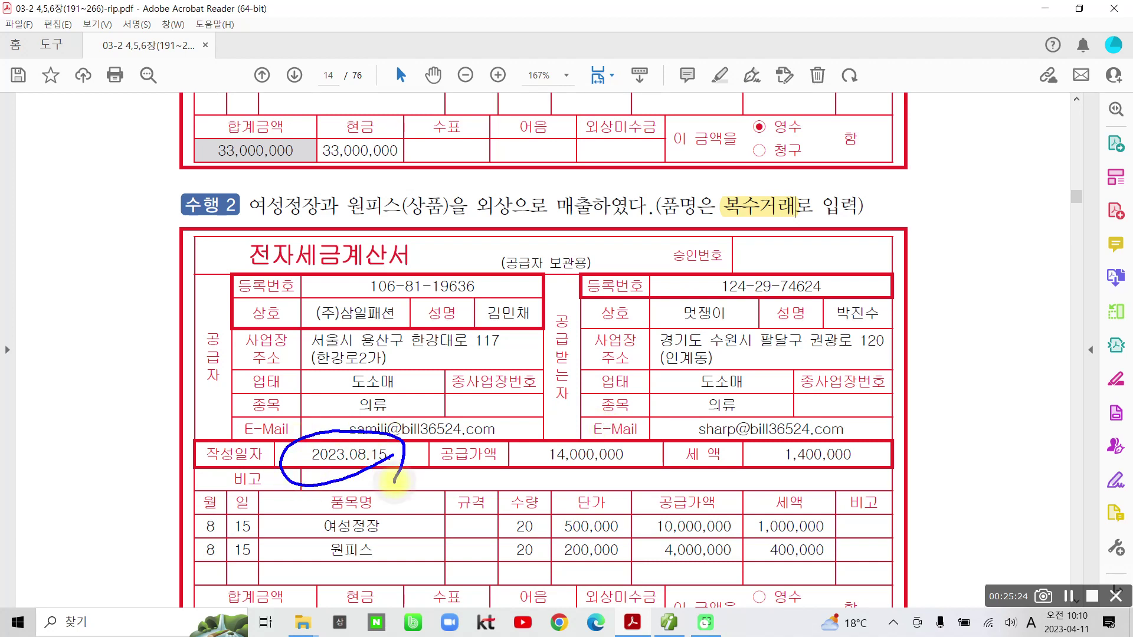
left_click_drag(194, 540, 242, 534)
left_click_drag(198, 571, 244, 565)
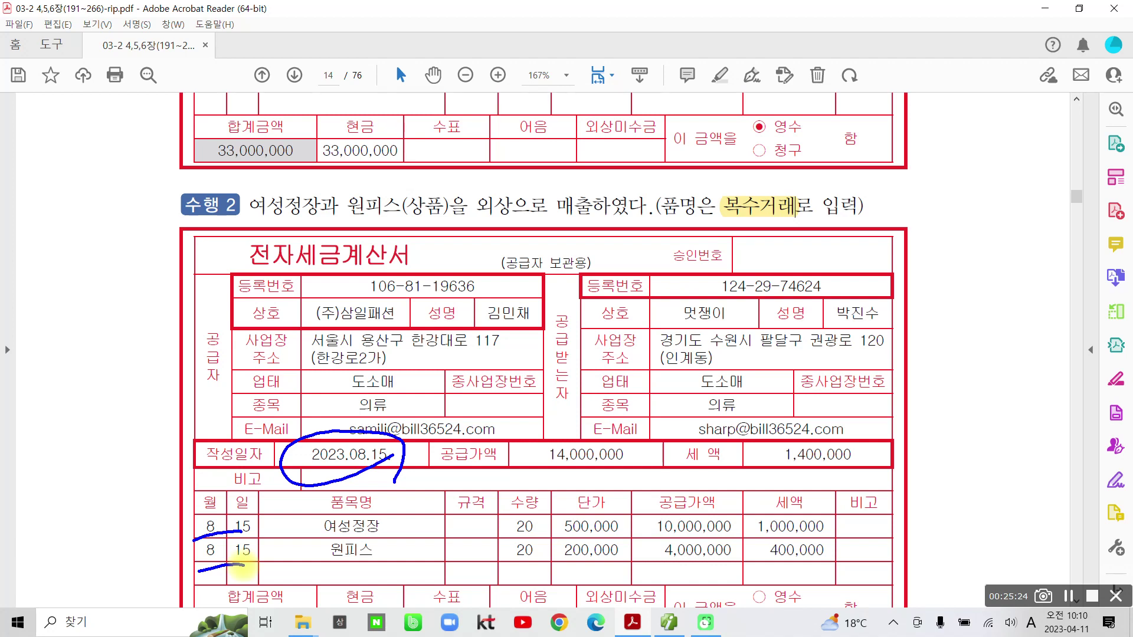
mouse_move(393, 512)
left_mouse_down()
mouse_move(420, 527)
mouse_move(416, 550)
left_mouse_up()
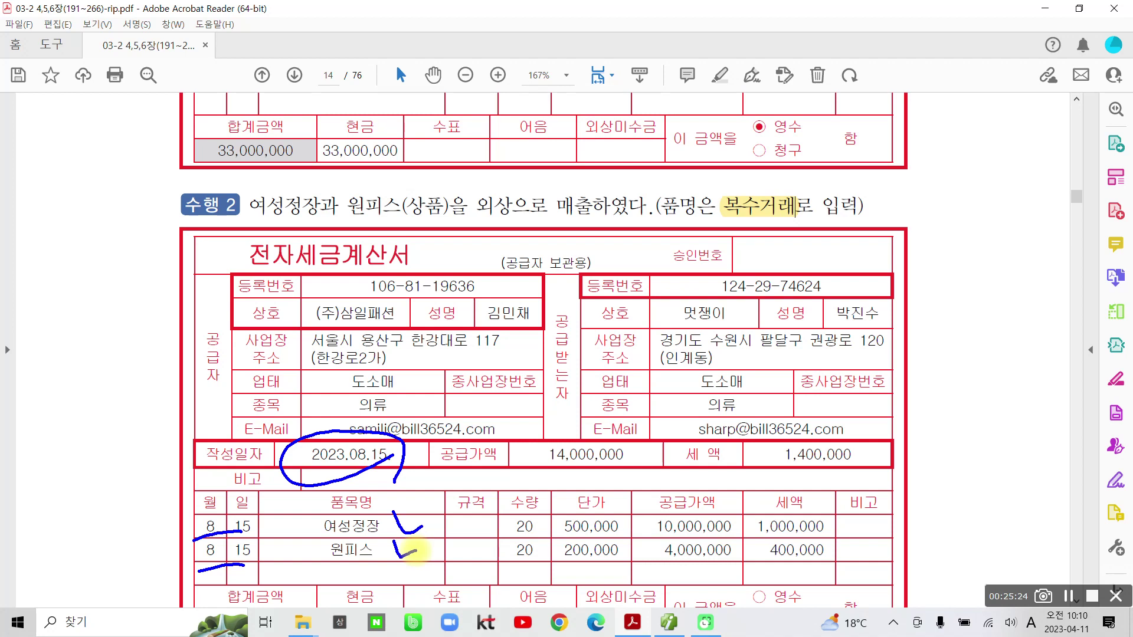
mouse_move(768, 231)
left_mouse_down()
mouse_move(711, 189)
mouse_move(767, 227)
left_mouse_up()
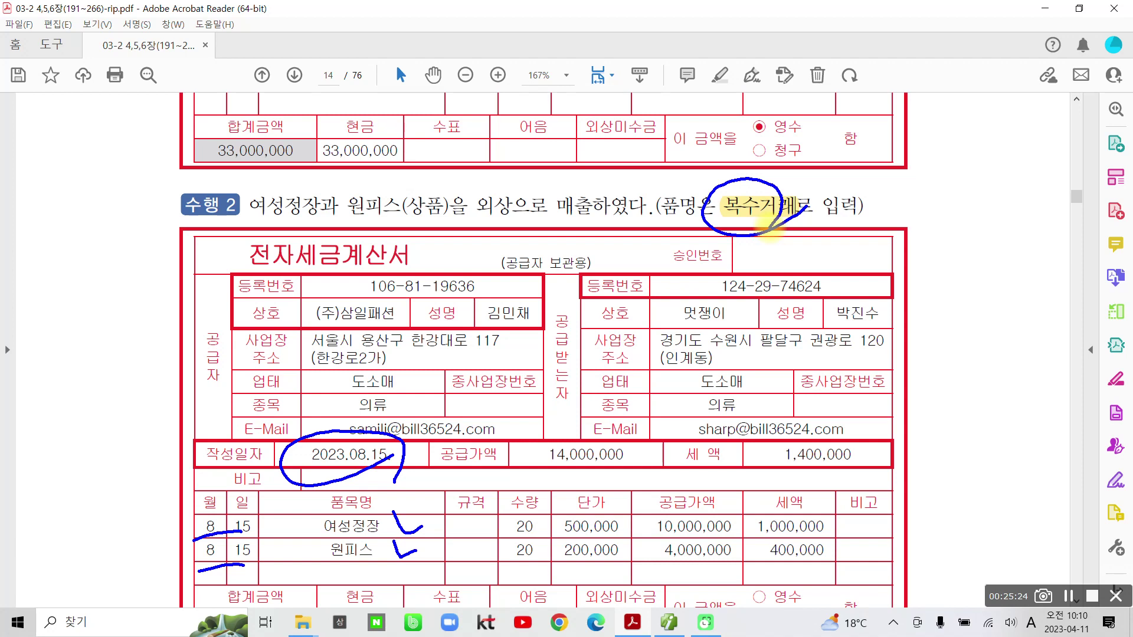
key("Escape")
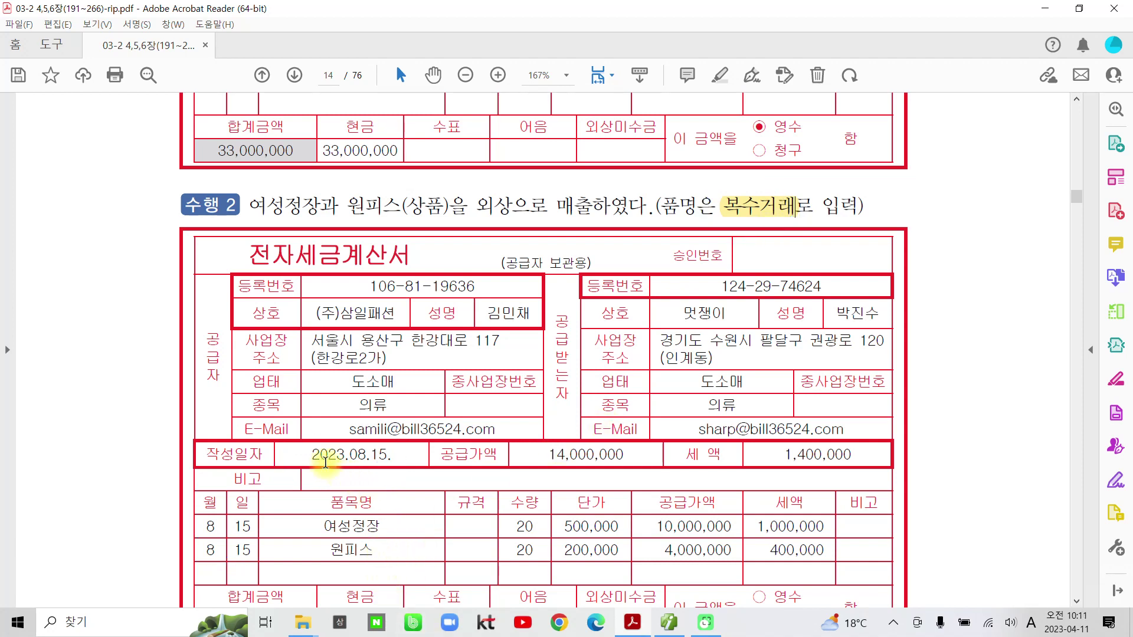
left_click_drag(326, 456, 388, 456)
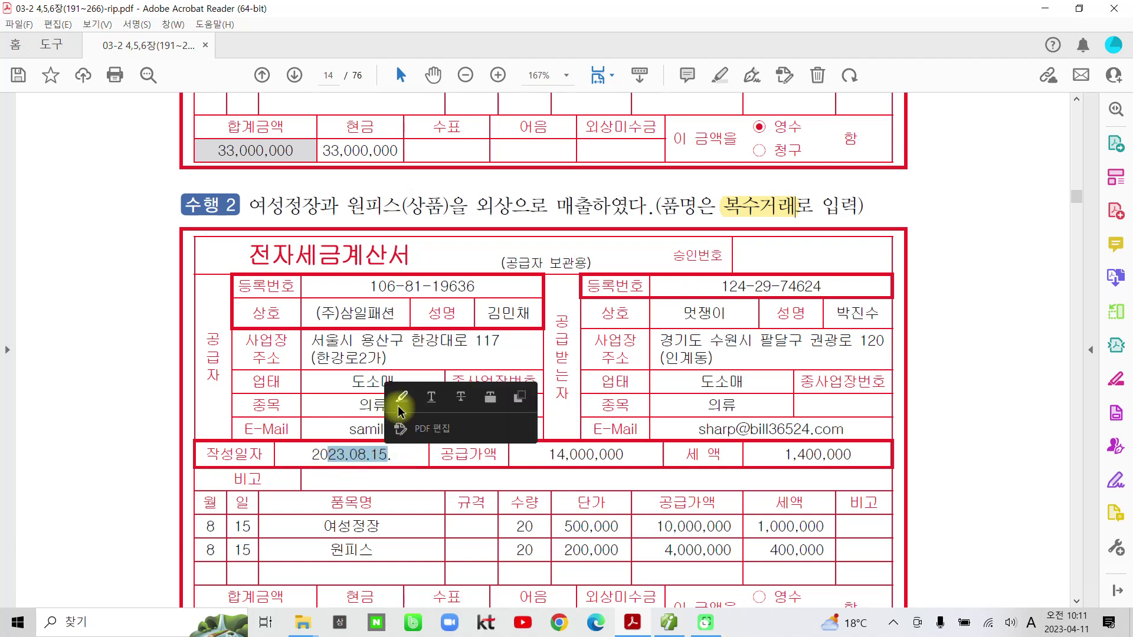
Step: Switch to the accounting program and start an August 15 sales voucher with type 11.과세
left_click(669, 623)
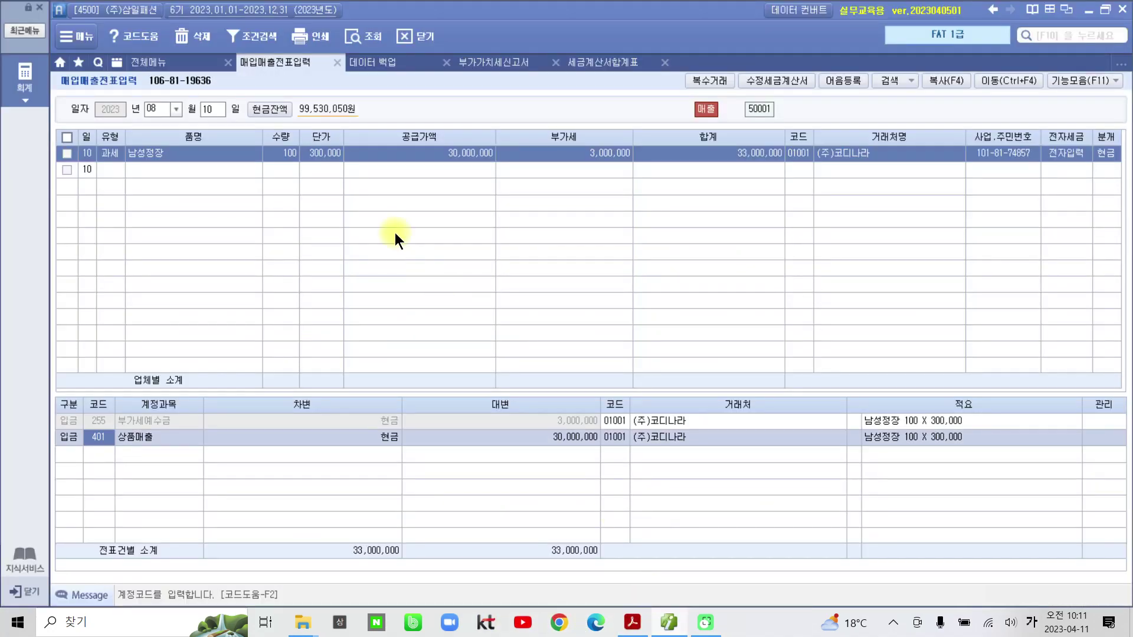
type("15")
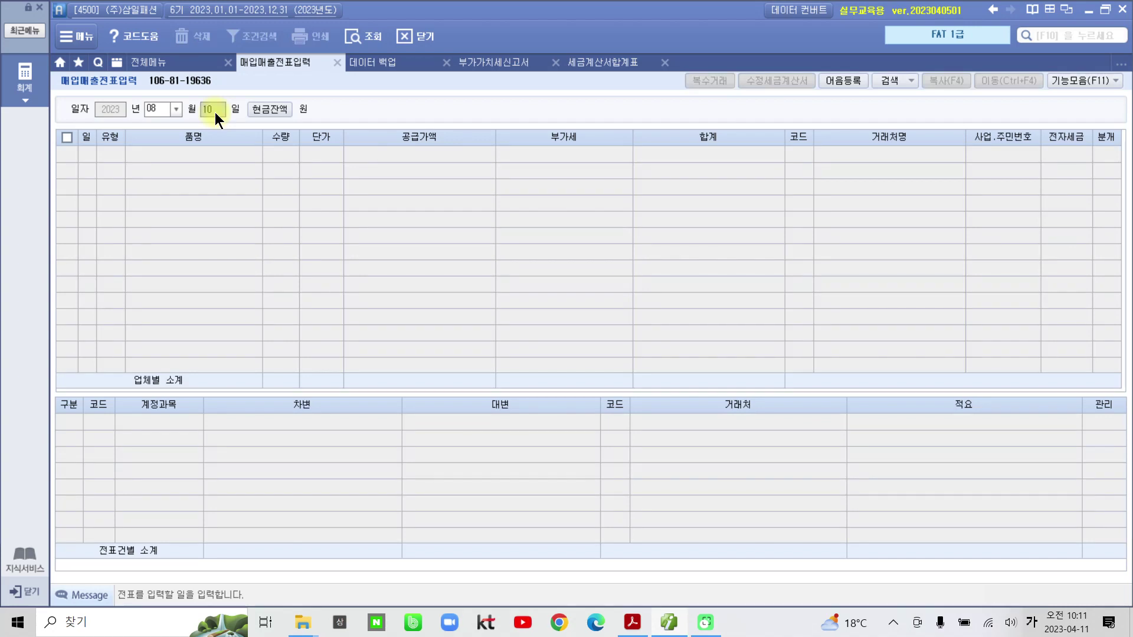
key("Return")
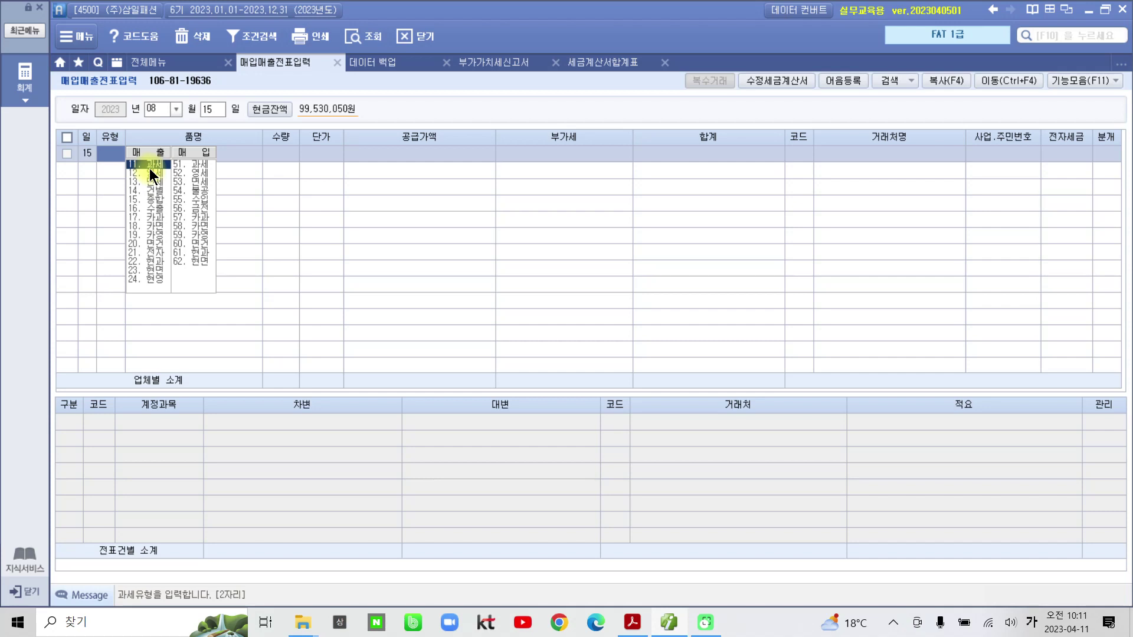
type("11")
key("Return")
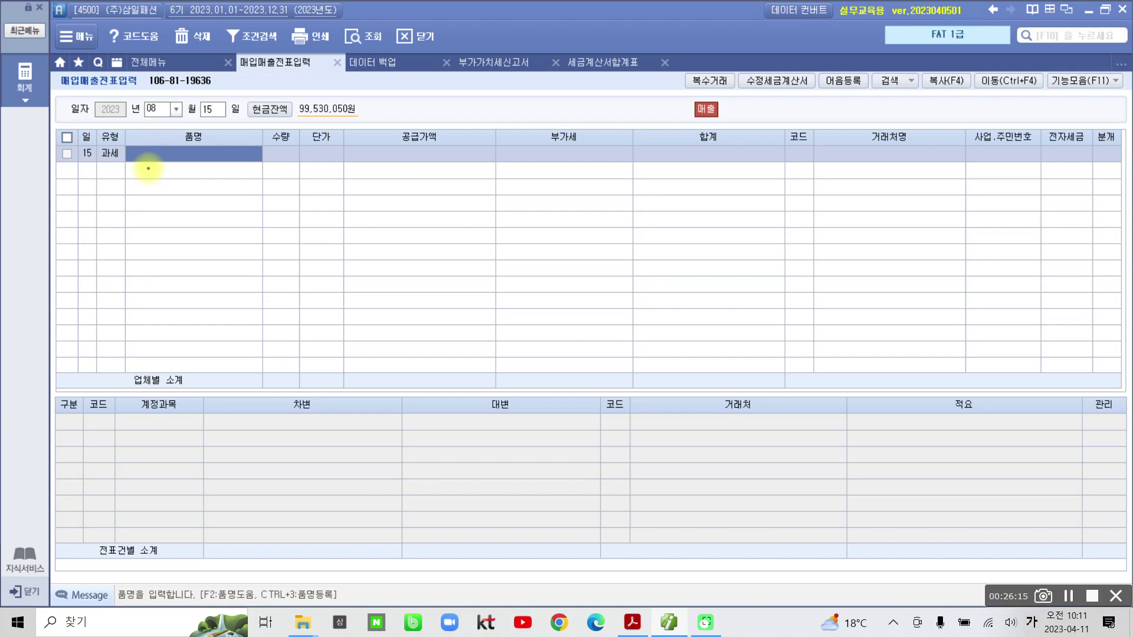
Step: Open the 복수거래 item entry window for the August 15 voucher's item name
mouse_move(148, 168)
left_mouse_down()
mouse_move(189, 189)
mouse_move(162, 131)
mouse_move(152, 160)
left_mouse_up()
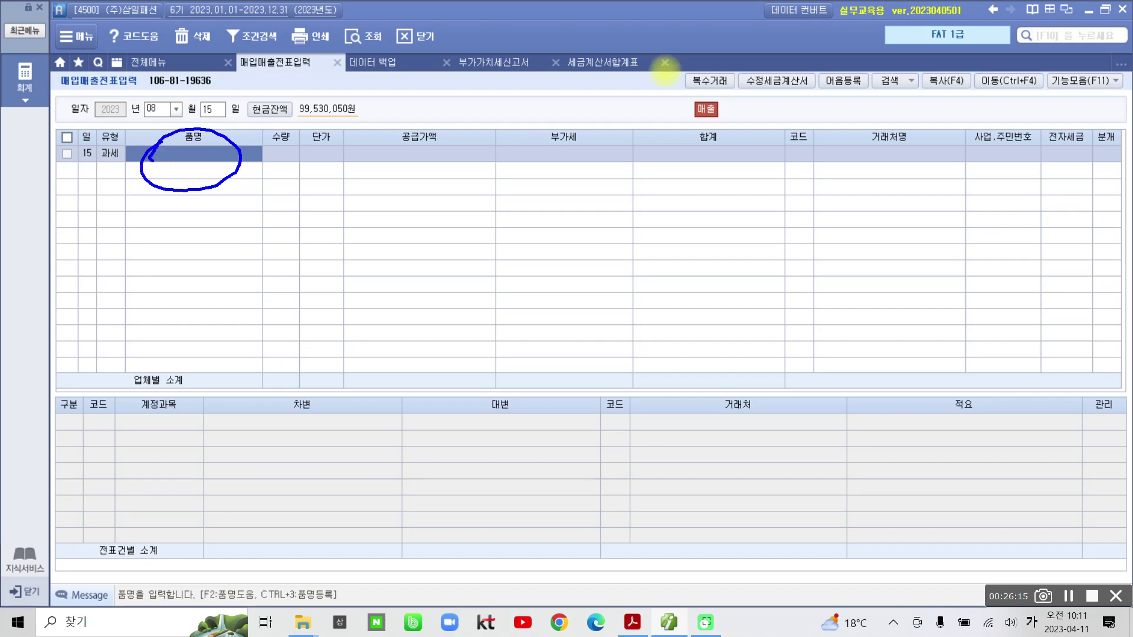
mouse_move(665, 69)
left_mouse_down()
mouse_move(685, 37)
mouse_move(715, 38)
left_mouse_up()
mouse_move(227, 159)
left_mouse_down()
mouse_move(628, 70)
mouse_move(644, 45)
mouse_move(683, 38)
left_mouse_up()
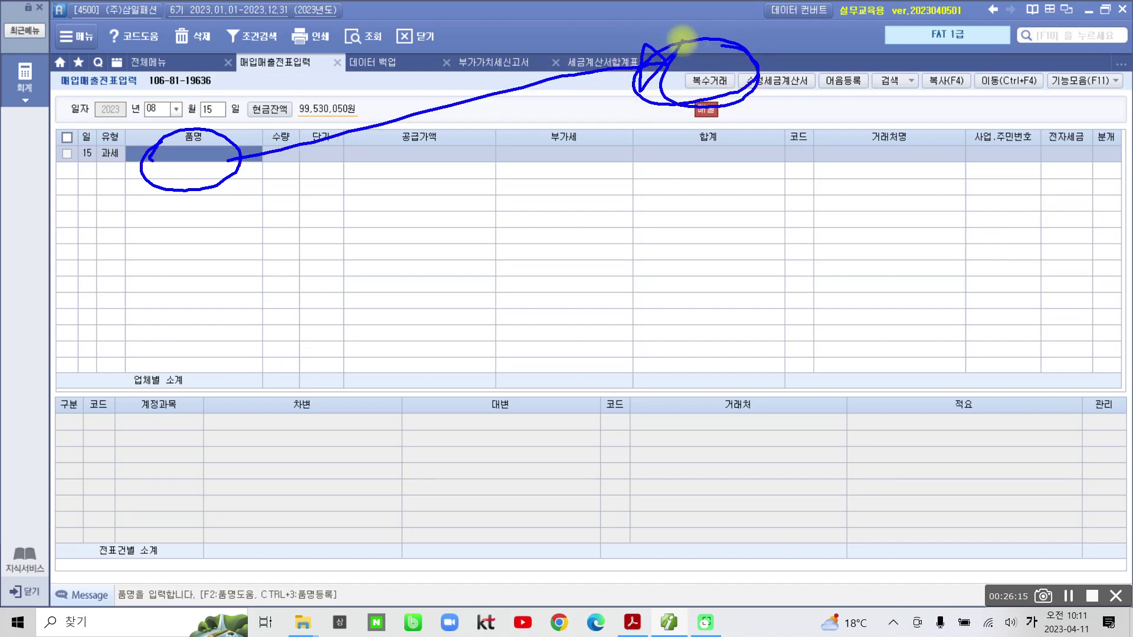
key("Escape")
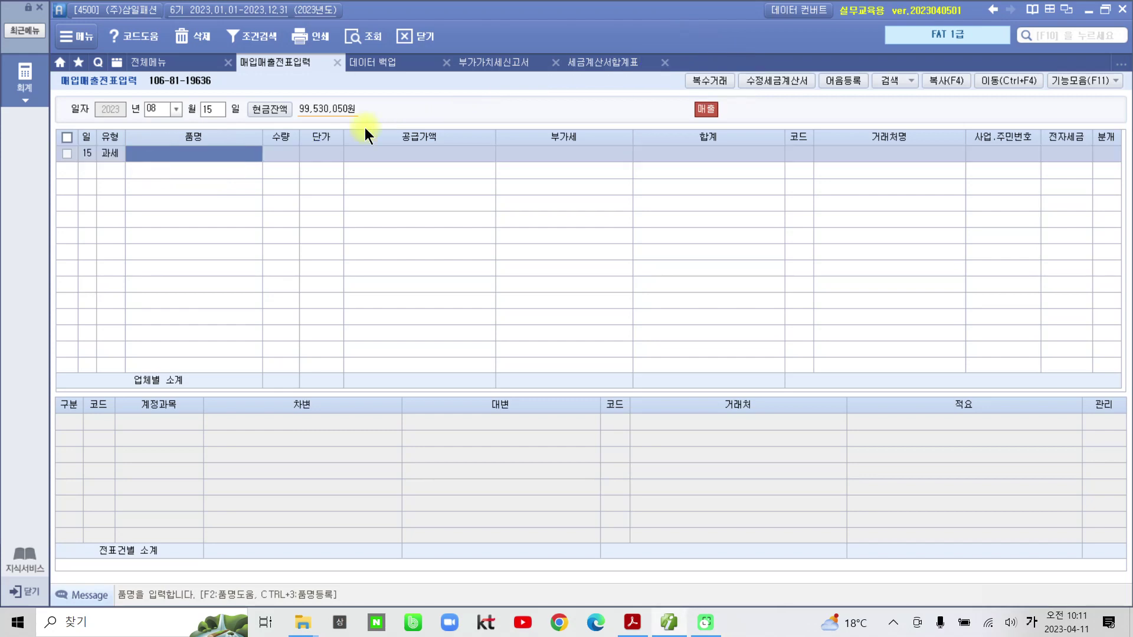
left_click(714, 82)
left_click_drag(682, 243, 608, 245)
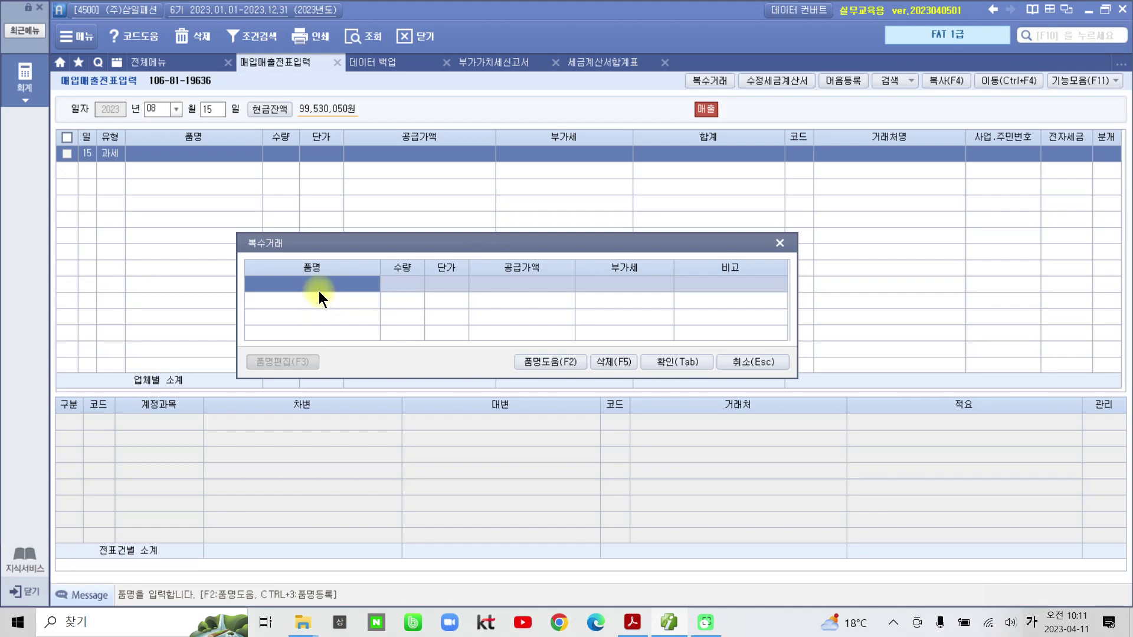
Step: Enter 여성정장 as the first 복수거래 item with quantity 20 and unit price 500,000, accepting the calculated supply amount and VAT
type("여성용")
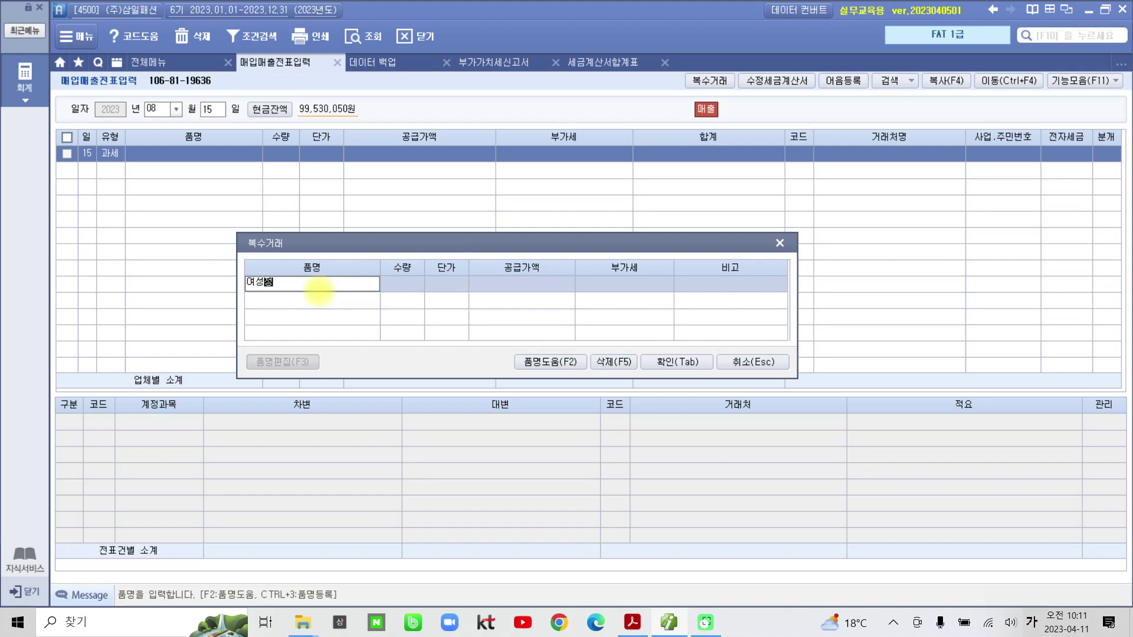
type("장")
key("Return")
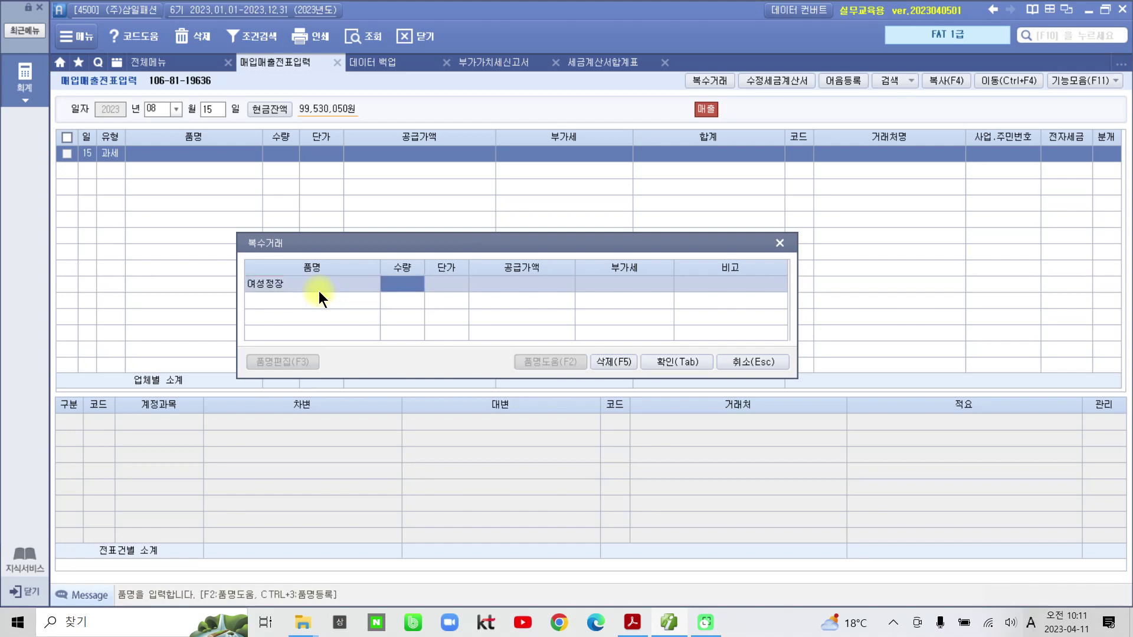
type("20")
key("Return")
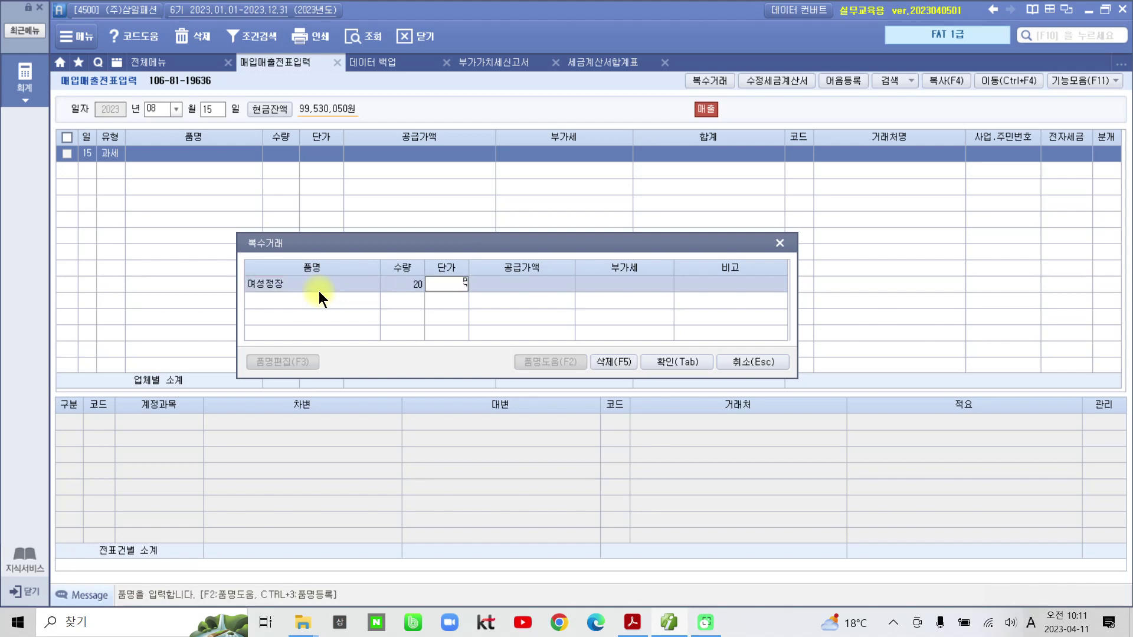
type("500000")
key("Return")
key("Return")
key("Return")
key("Return")
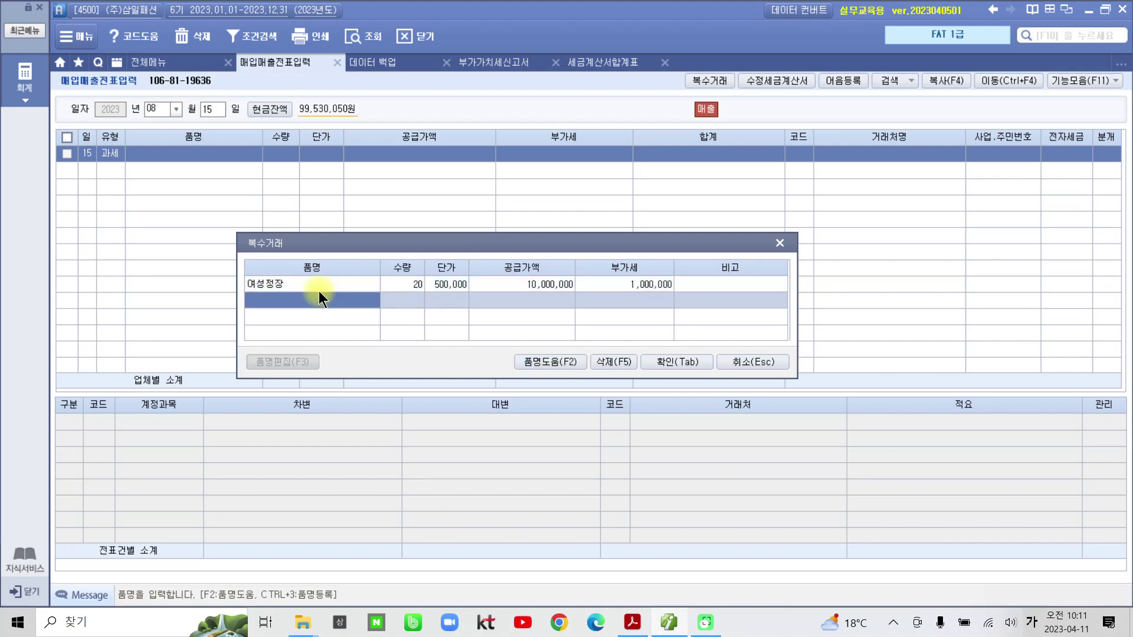
Step: Add 원피스 as the second 복수거래 item with quantity 20 and unit price 200,000, and confirm the item list
type("원피스")
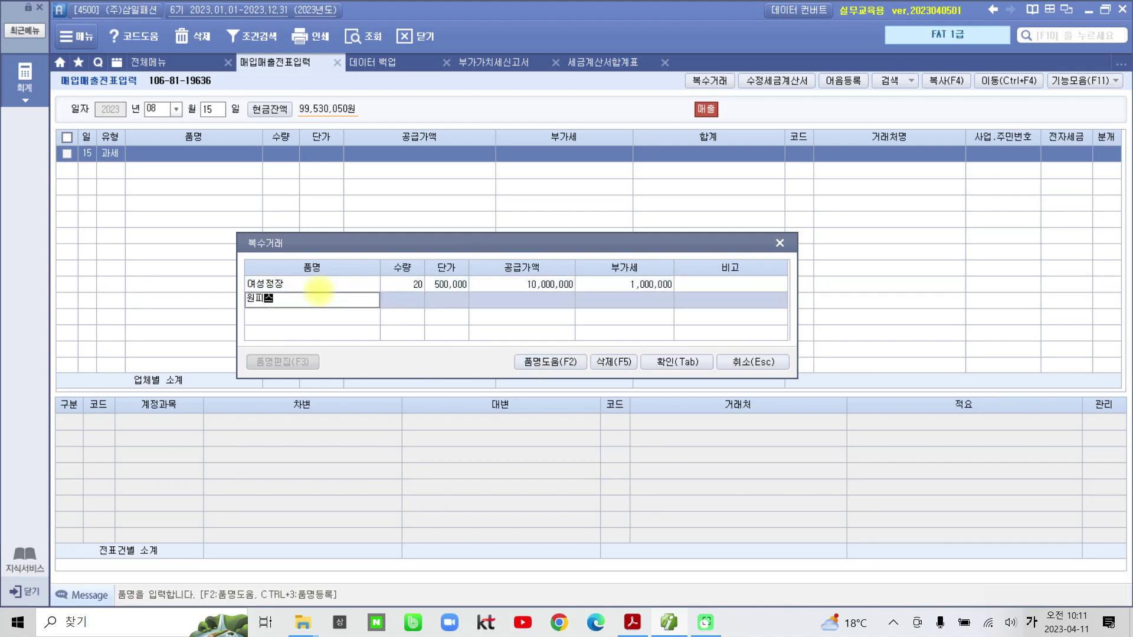
key("Return")
type("20")
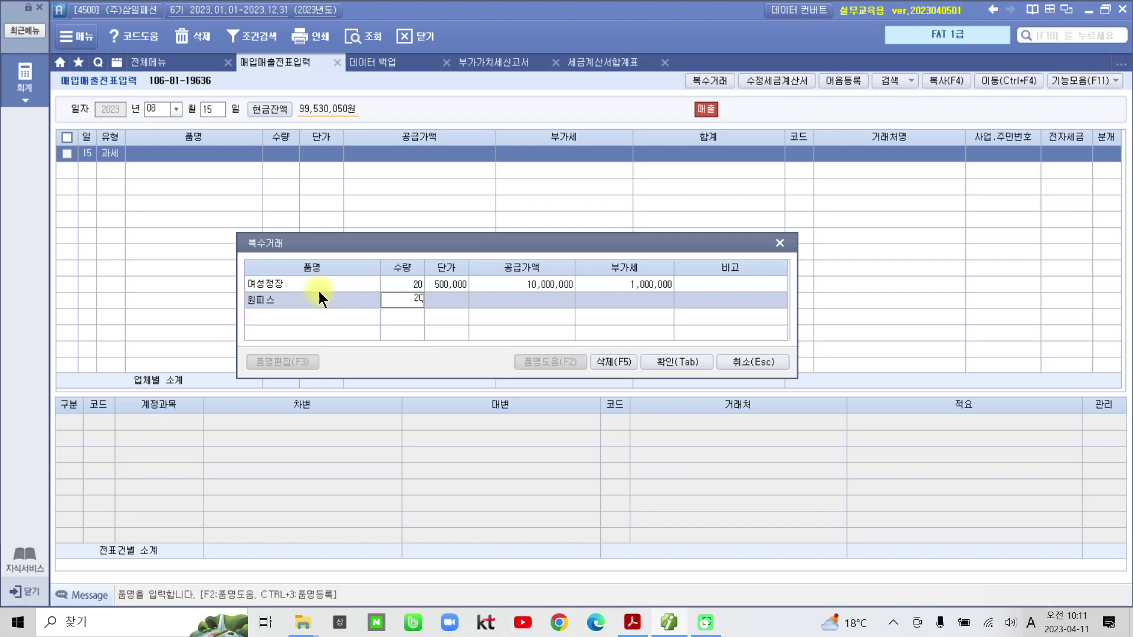
key("Return")
type("2000000")
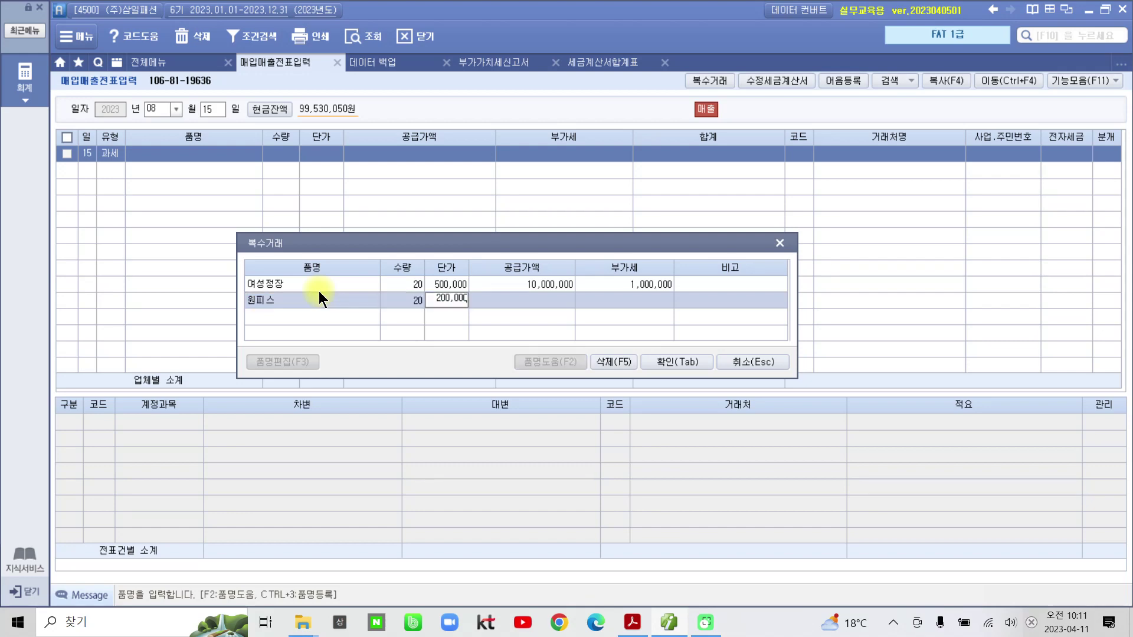
key("Return")
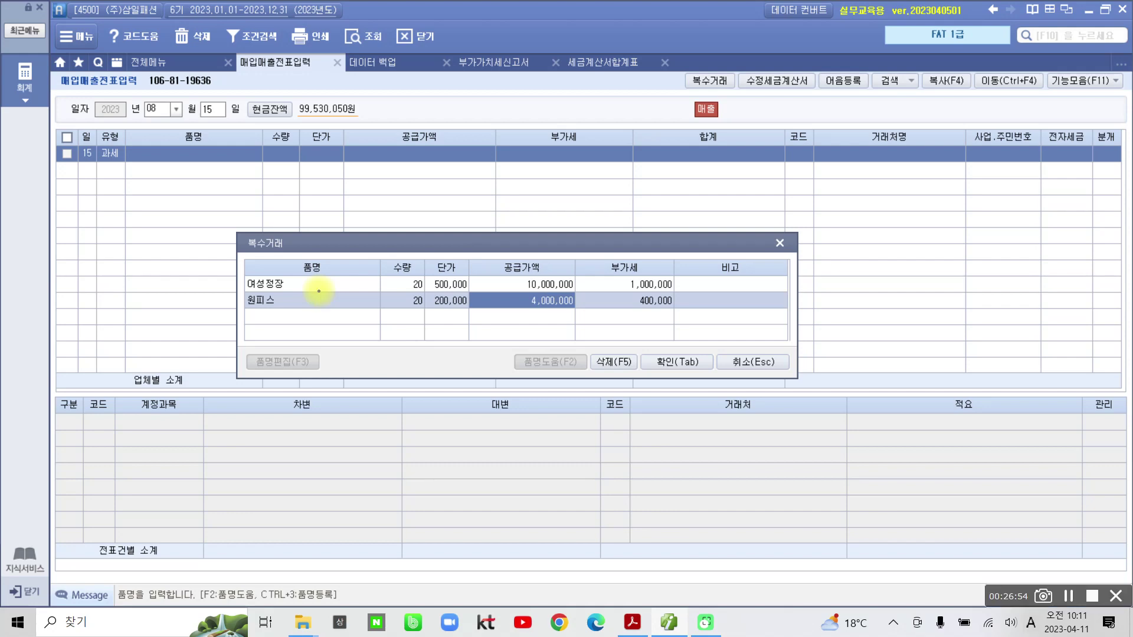
mouse_move(735, 107)
left_mouse_down()
mouse_move(725, 56)
mouse_move(737, 107)
left_mouse_up()
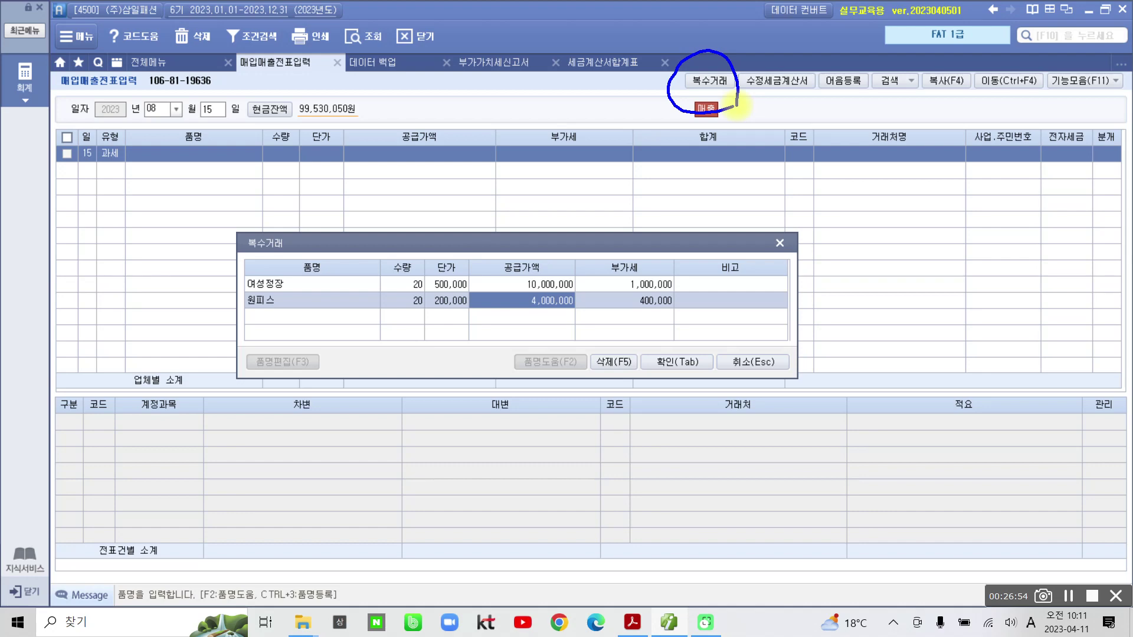
mouse_move(702, 383)
left_mouse_down()
mouse_move(670, 379)
mouse_move(705, 354)
mouse_move(659, 392)
left_mouse_up()
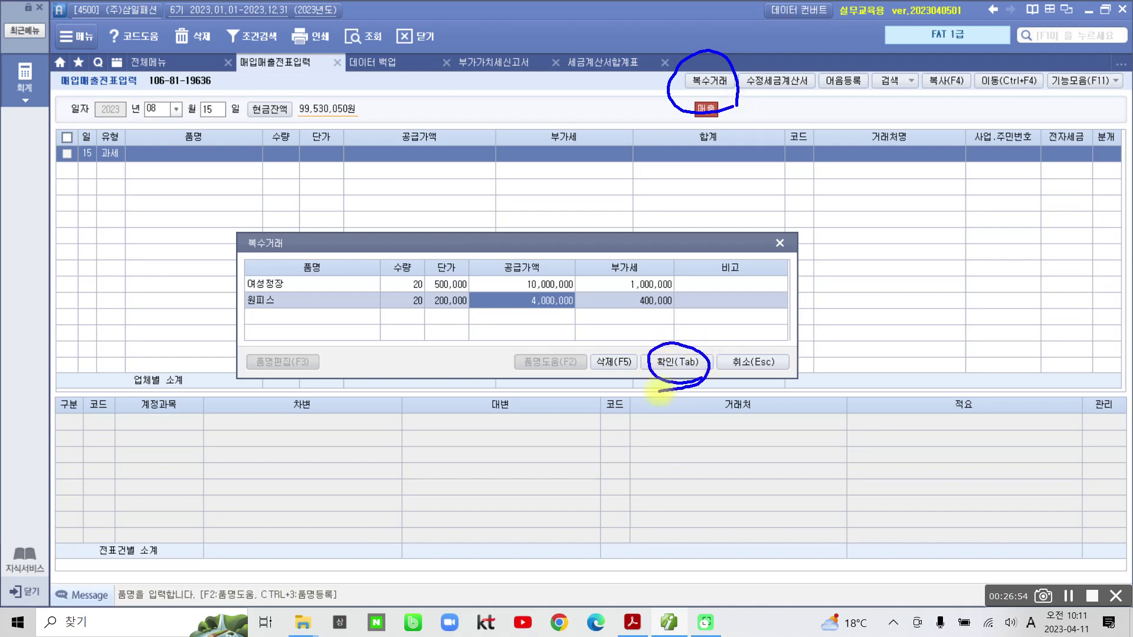
key("Tab")
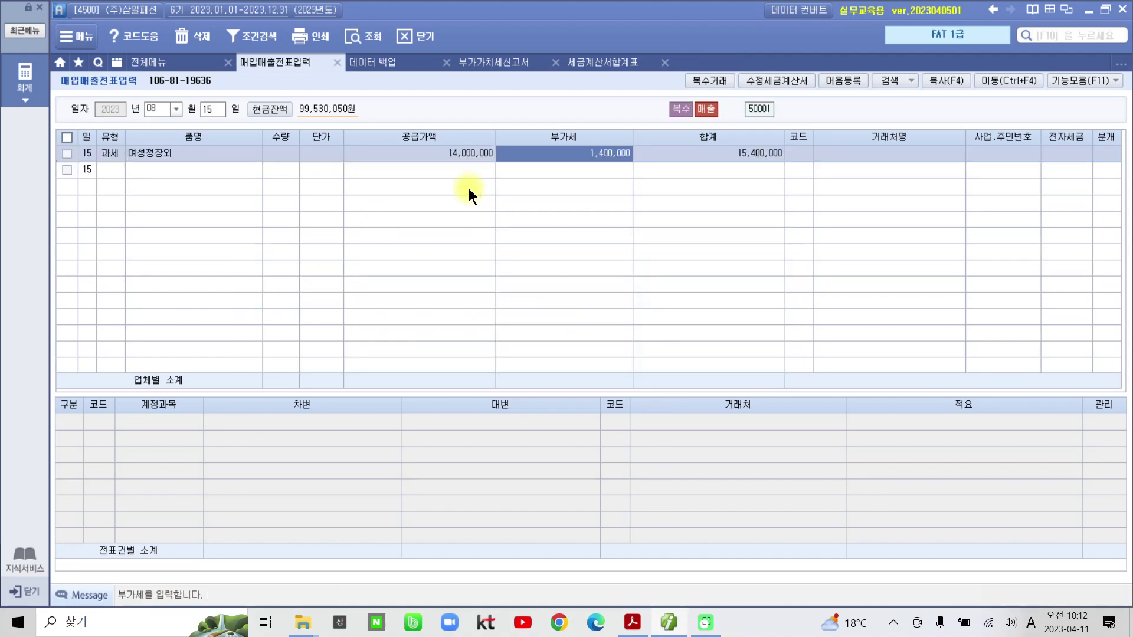
Step: Review the August 15 voucher's combined item name, supply amount and VAT
left_click(450, 157)
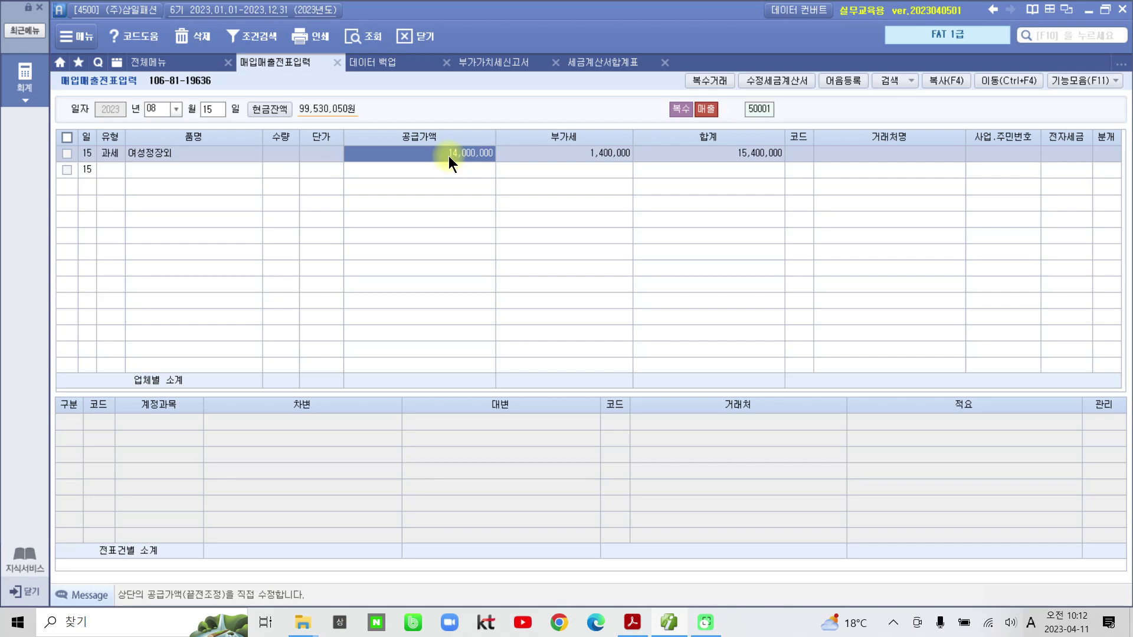
left_click(171, 152)
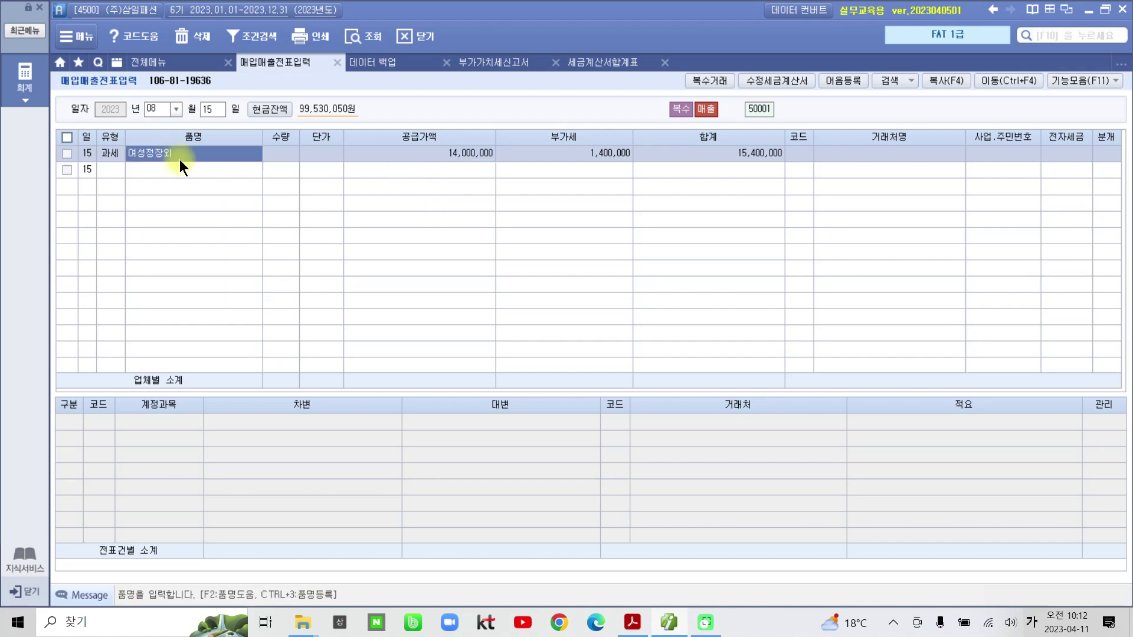
left_click(473, 157)
left_click(595, 157)
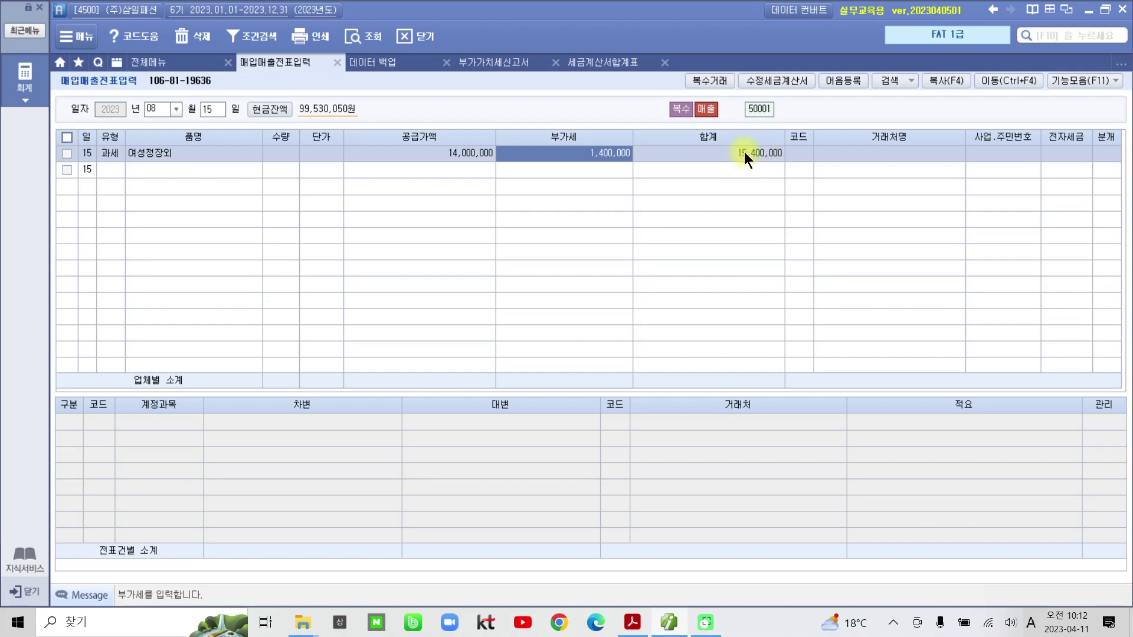
left_click(175, 152)
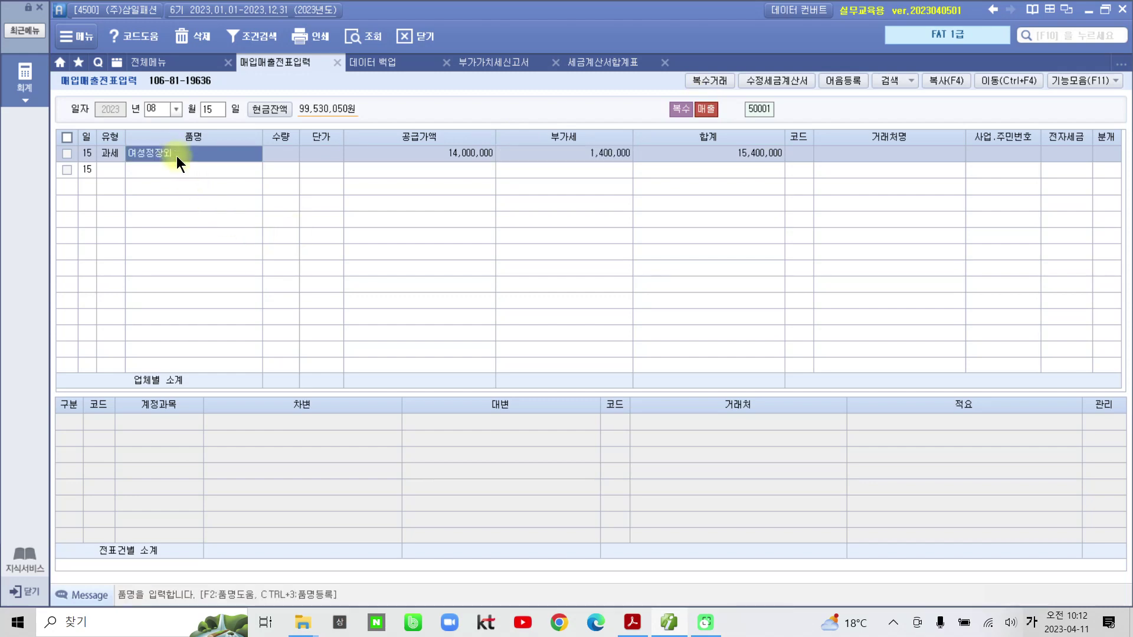
Step: Reopen the 복수거래 details from the voucher's item name to check the individual item lines, and return to the voucher
left_click(175, 156)
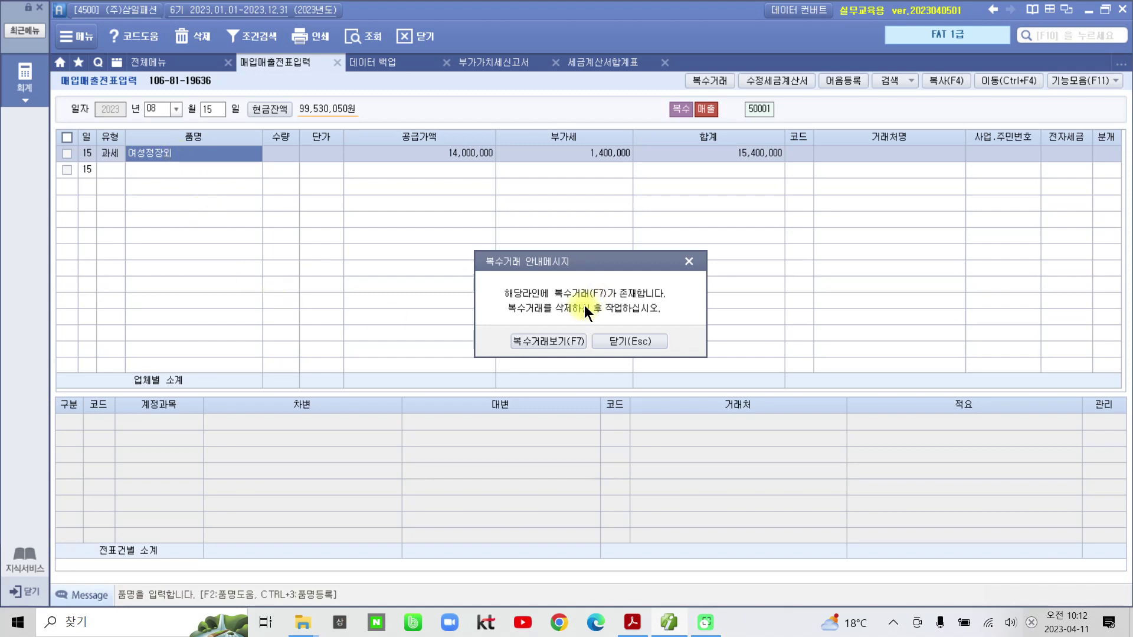
left_click_drag(564, 262, 322, 239)
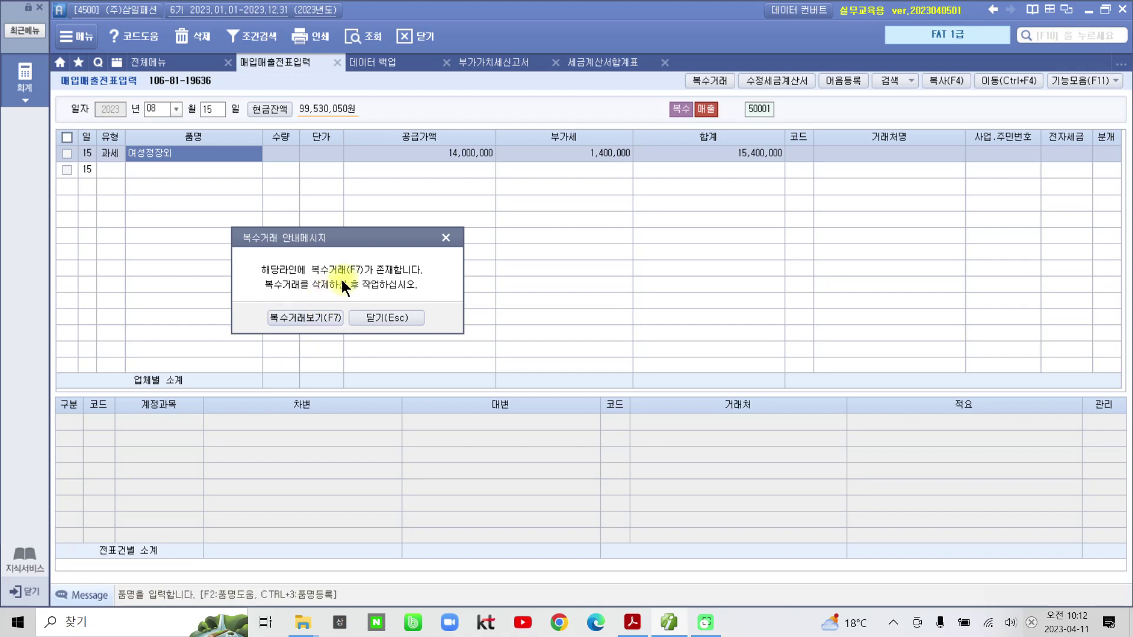
left_click(305, 317)
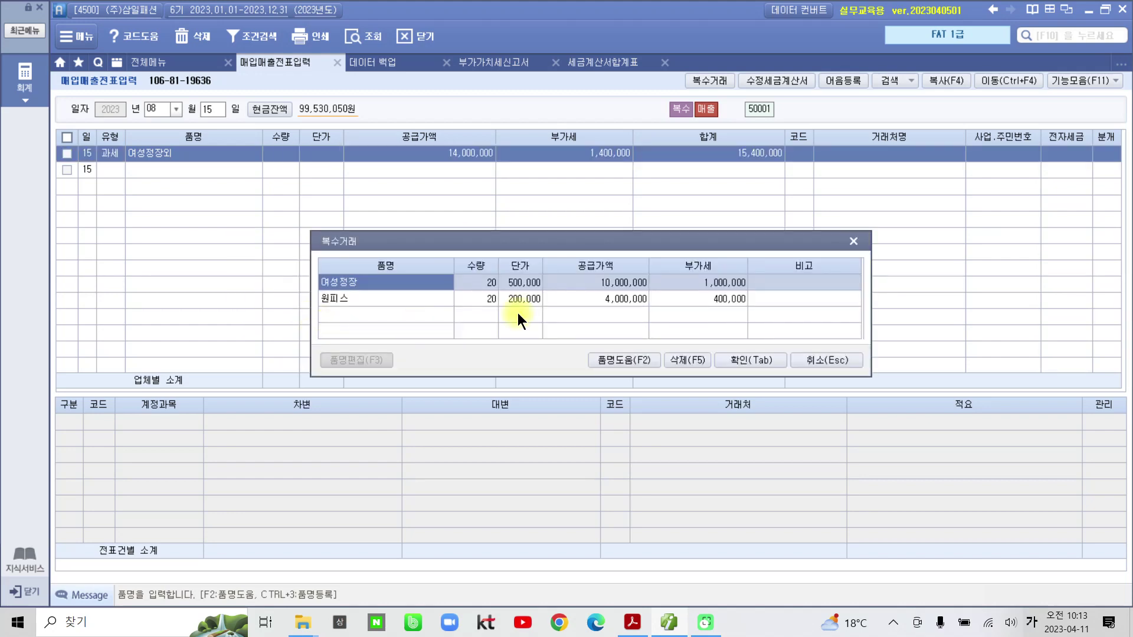
left_click_drag(551, 247, 490, 222)
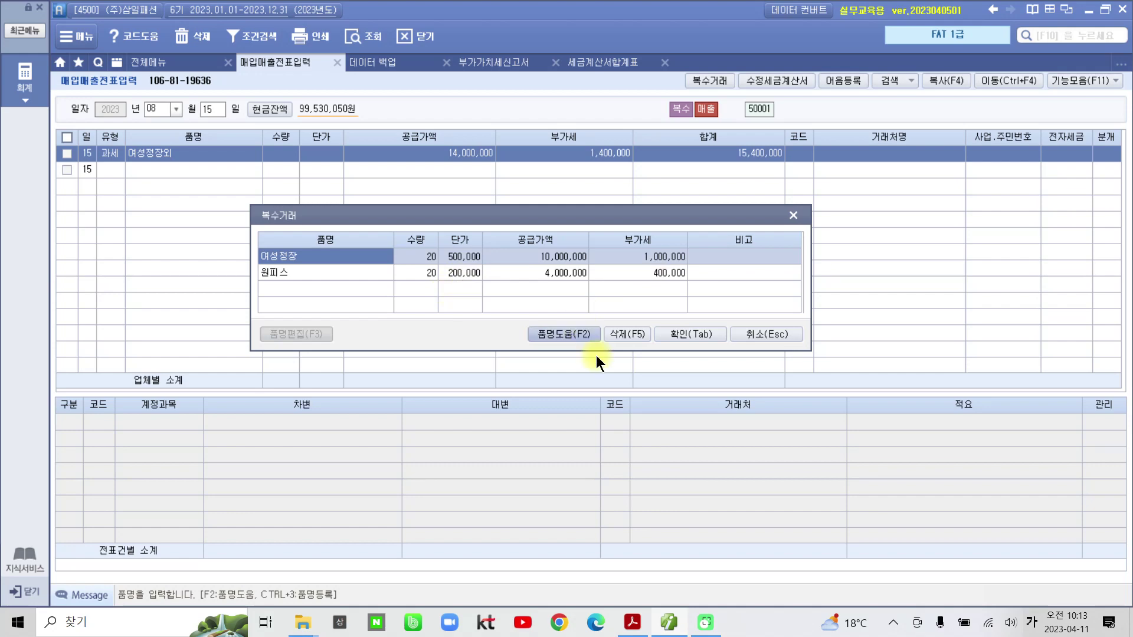
left_click(701, 340)
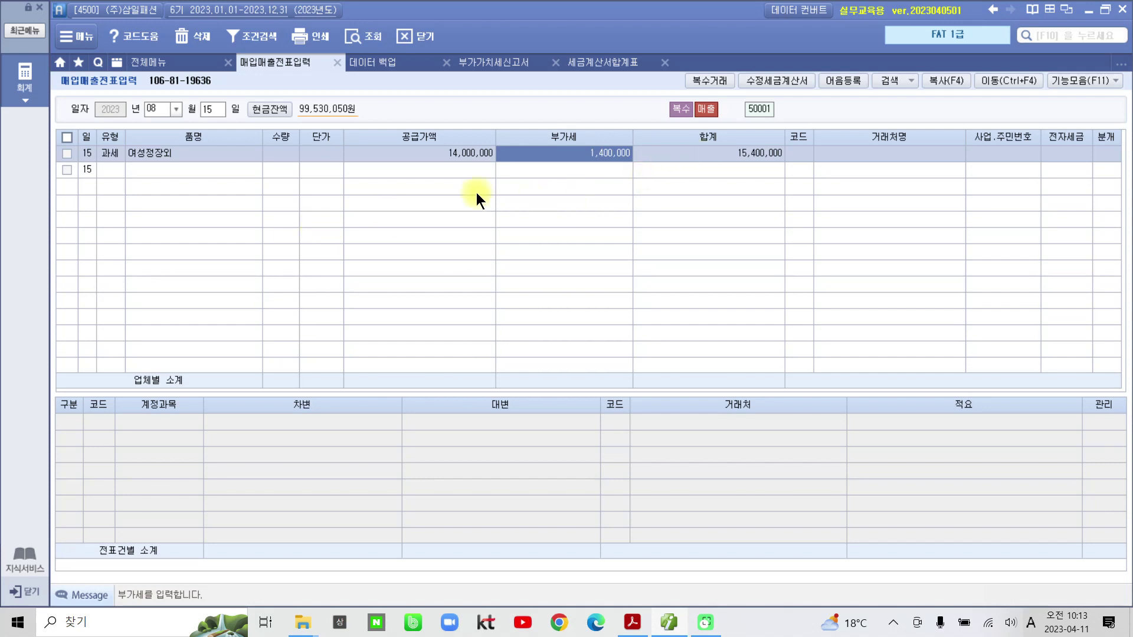
left_click(153, 158)
left_click(157, 159)
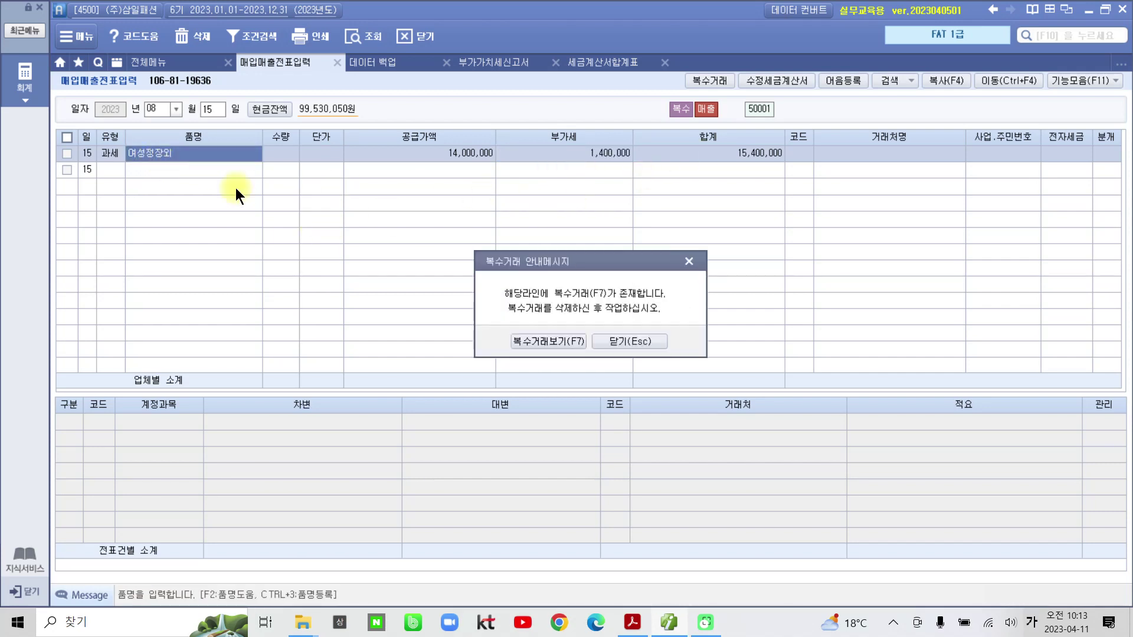
left_click(568, 341)
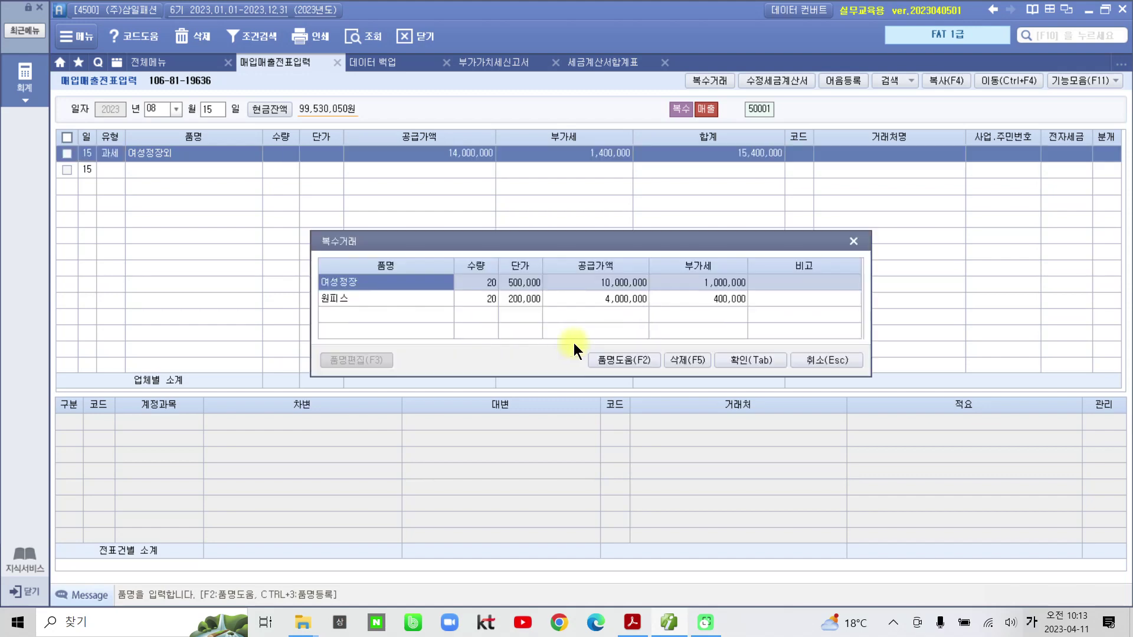
left_click(749, 360)
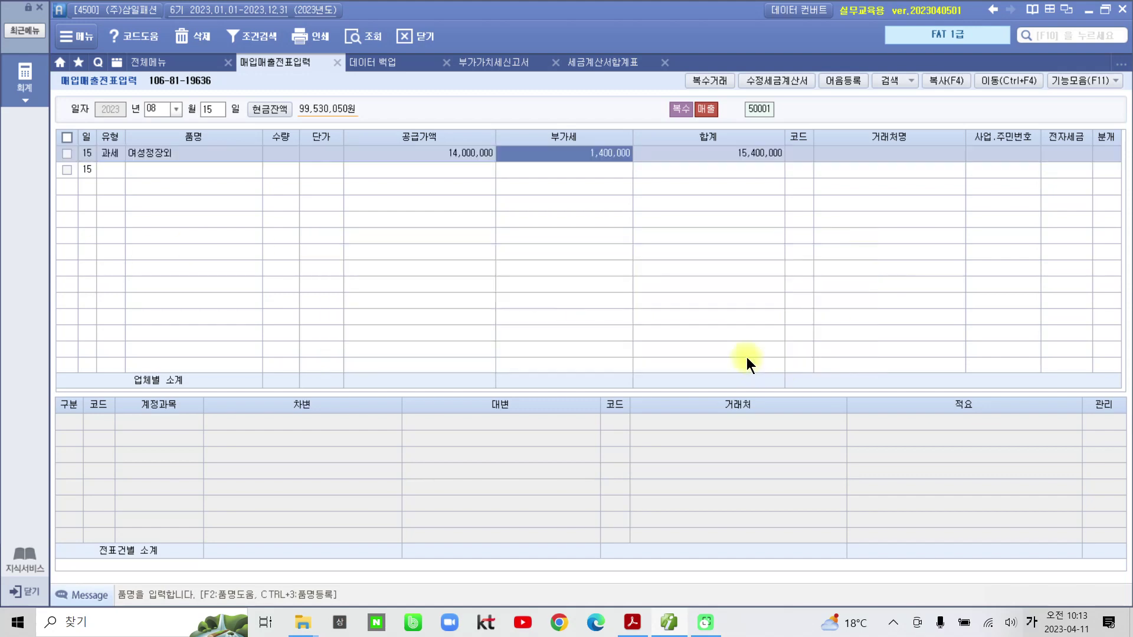
Step: Complete the August 15 voucher with customer 멋쟁이, 전자세금 set to 전자입력 and journal type 외상
left_click(795, 152)
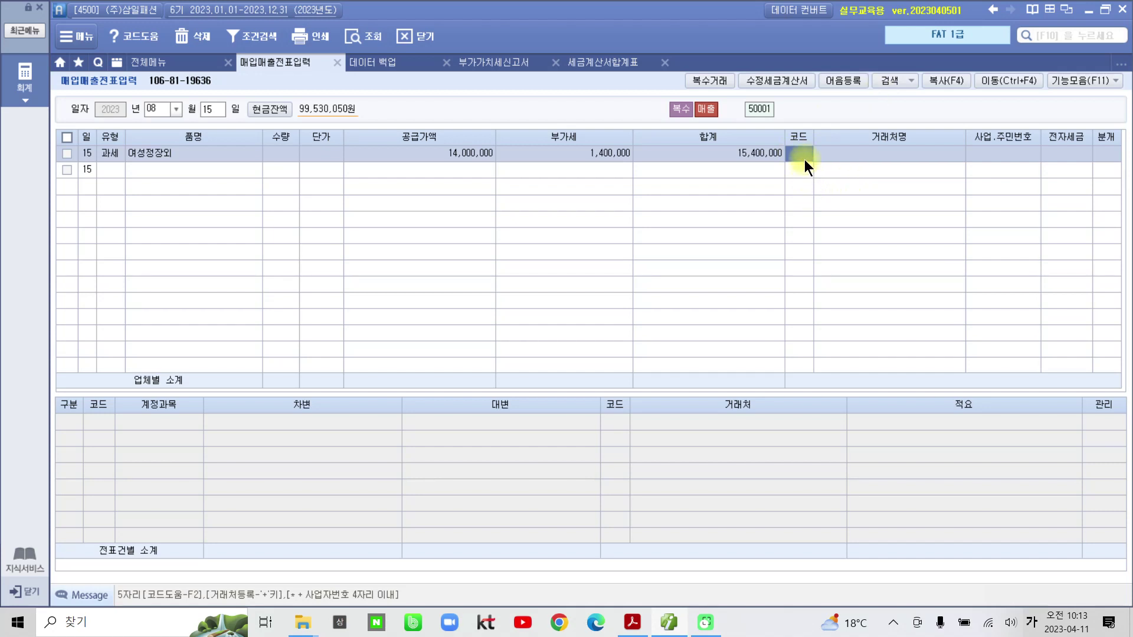
type("멋쟁")
key("Return")
key("Return")
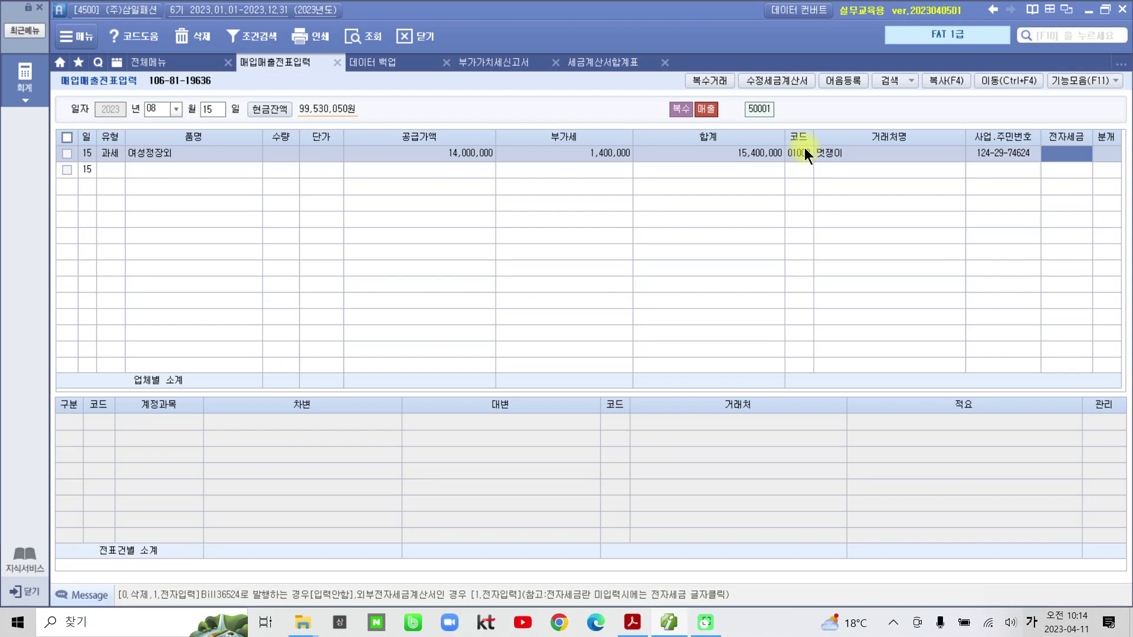
type("1")
key("Return")
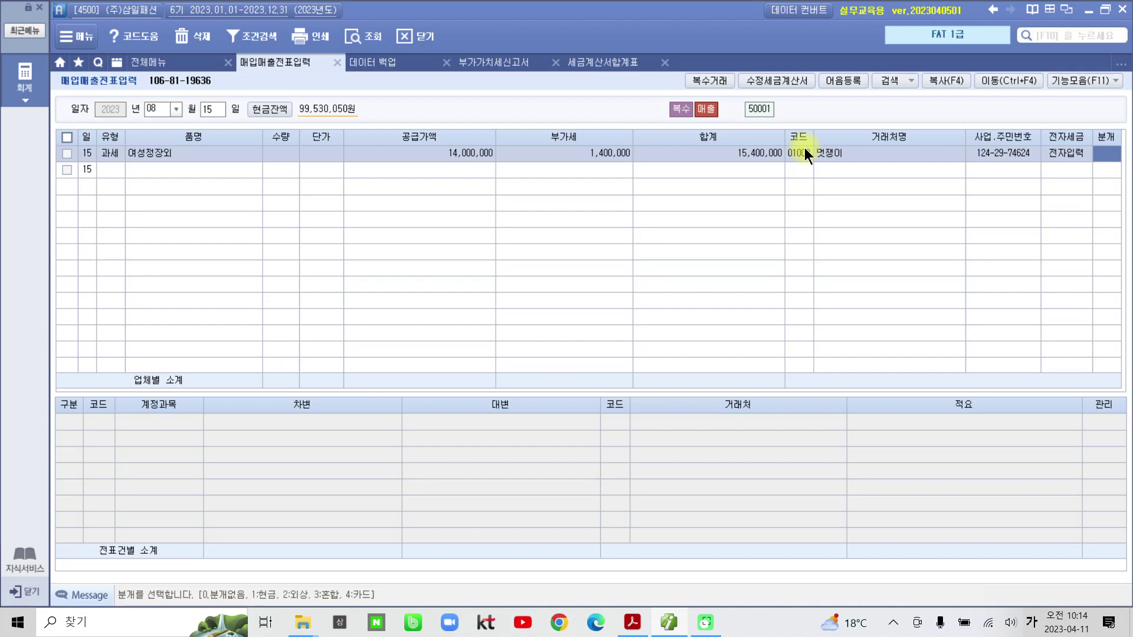
key("2")
key("Return")
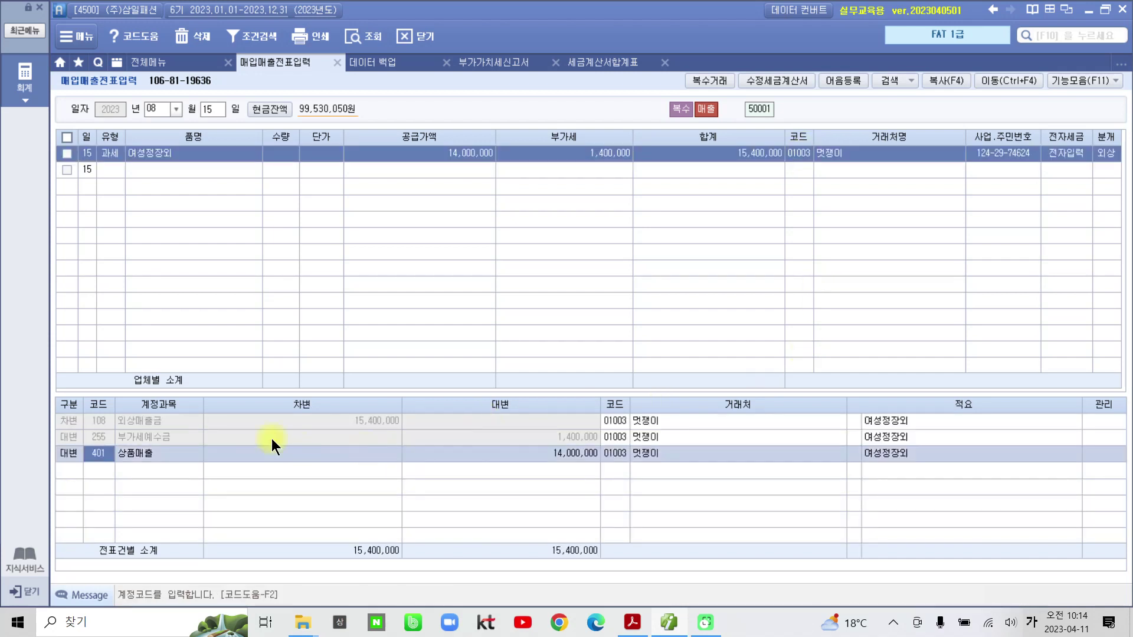
Step: Examine the 외상매출금, 부가세예수금 and 상품매출 lines and their debit and credit amounts in the August 15 voucher's journal entry
left_click(135, 423)
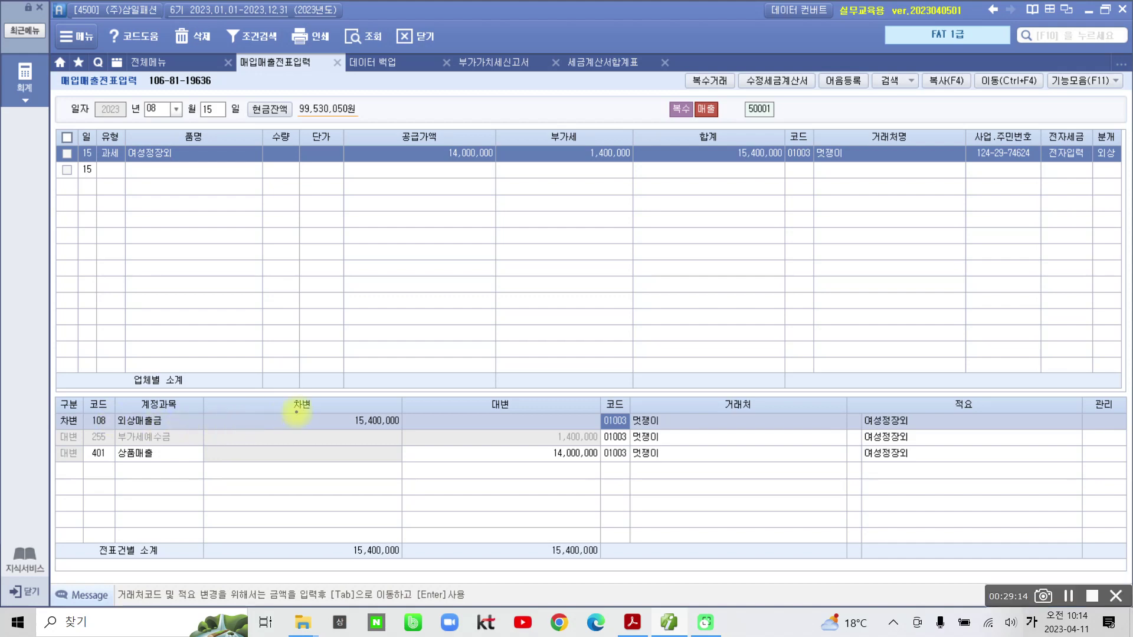
left_click_drag(304, 409, 406, 431)
left_click_drag(63, 429, 187, 429)
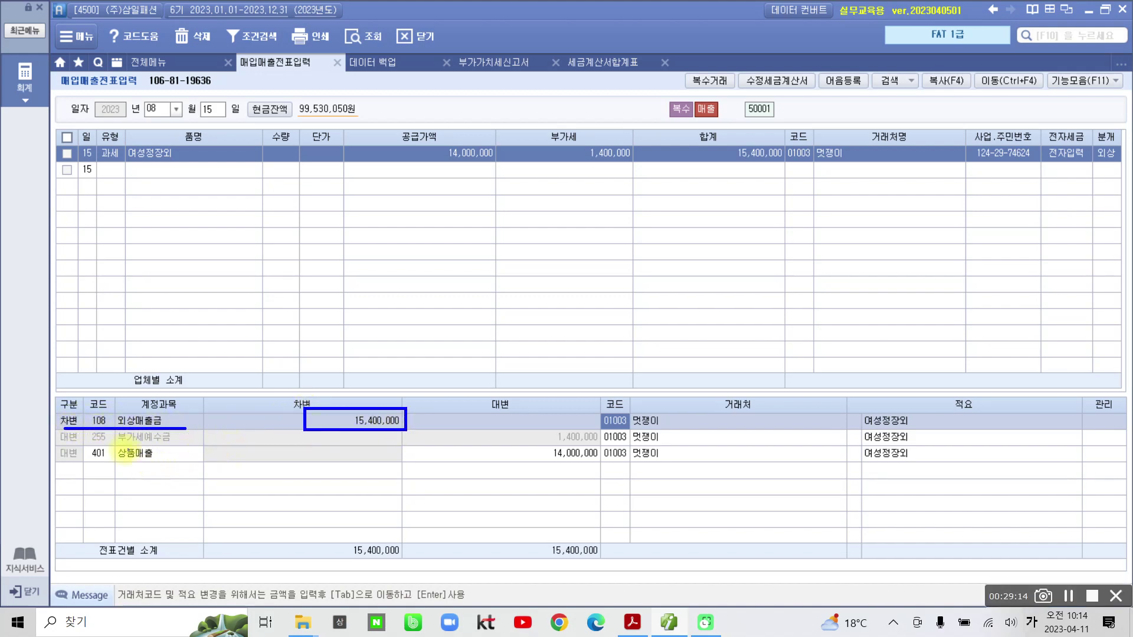
left_click_drag(63, 447, 200, 447)
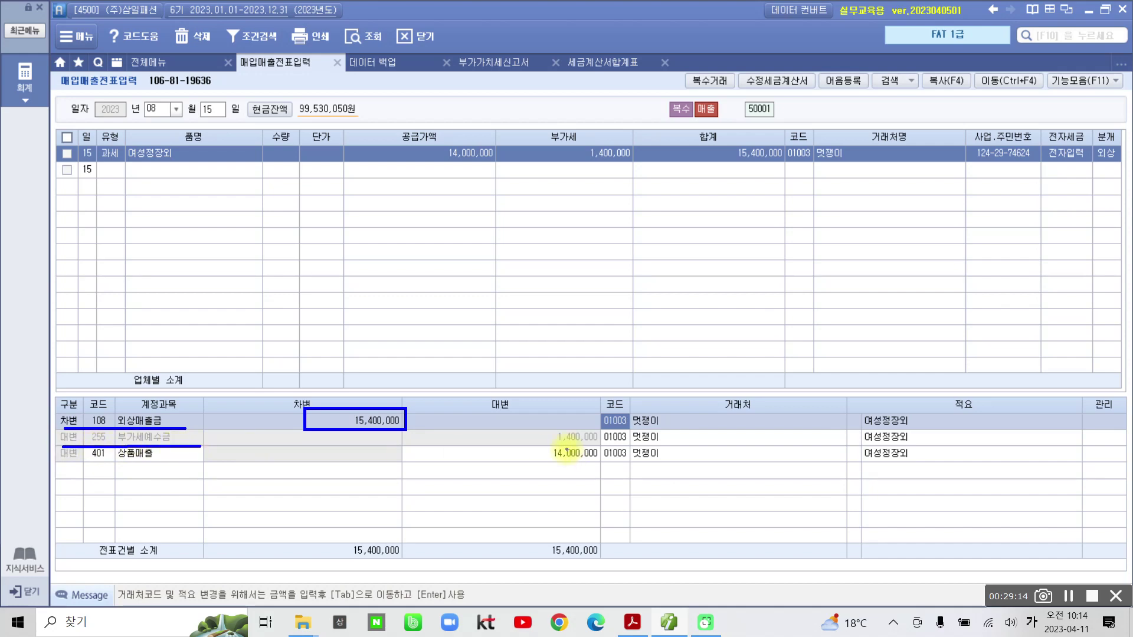
left_click_drag(551, 447, 613, 446)
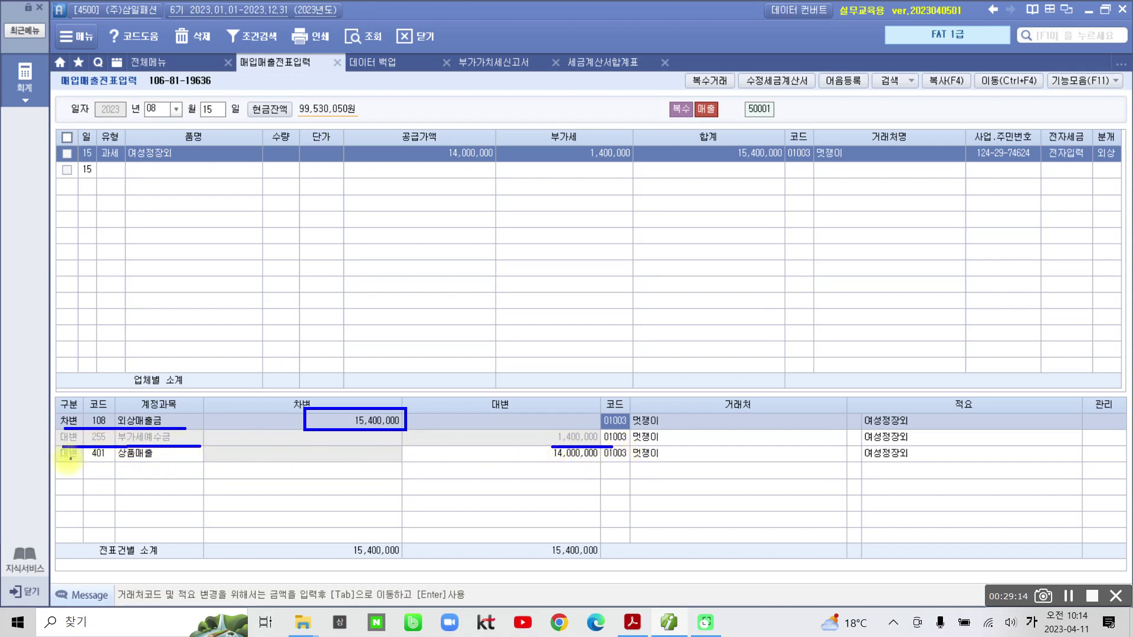
left_click_drag(63, 461, 169, 462)
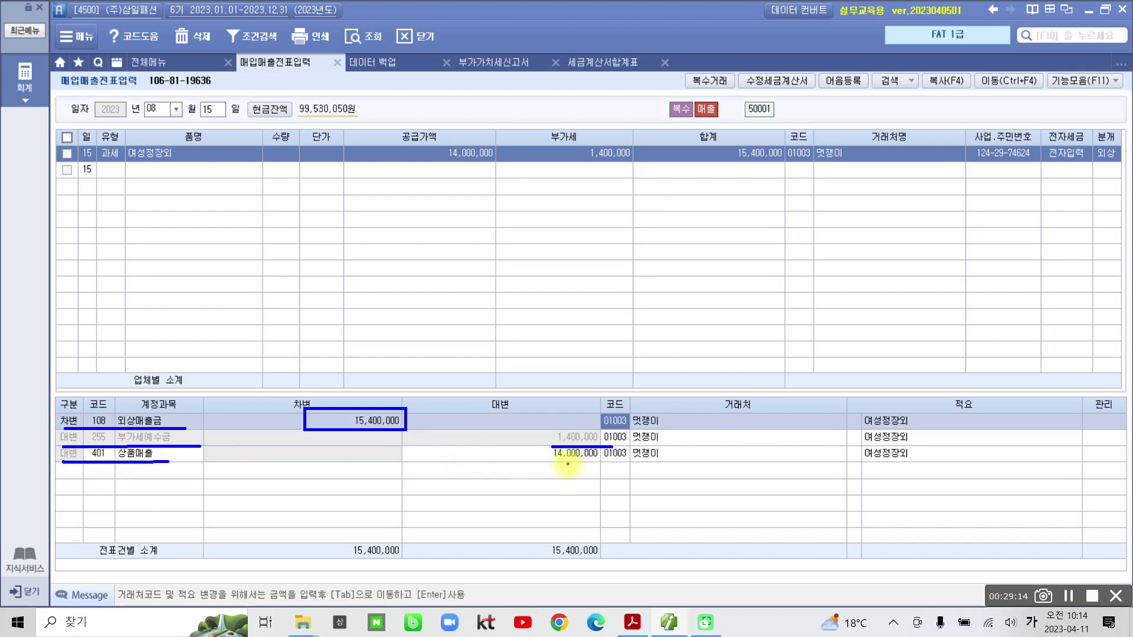
left_click_drag(542, 462, 617, 464)
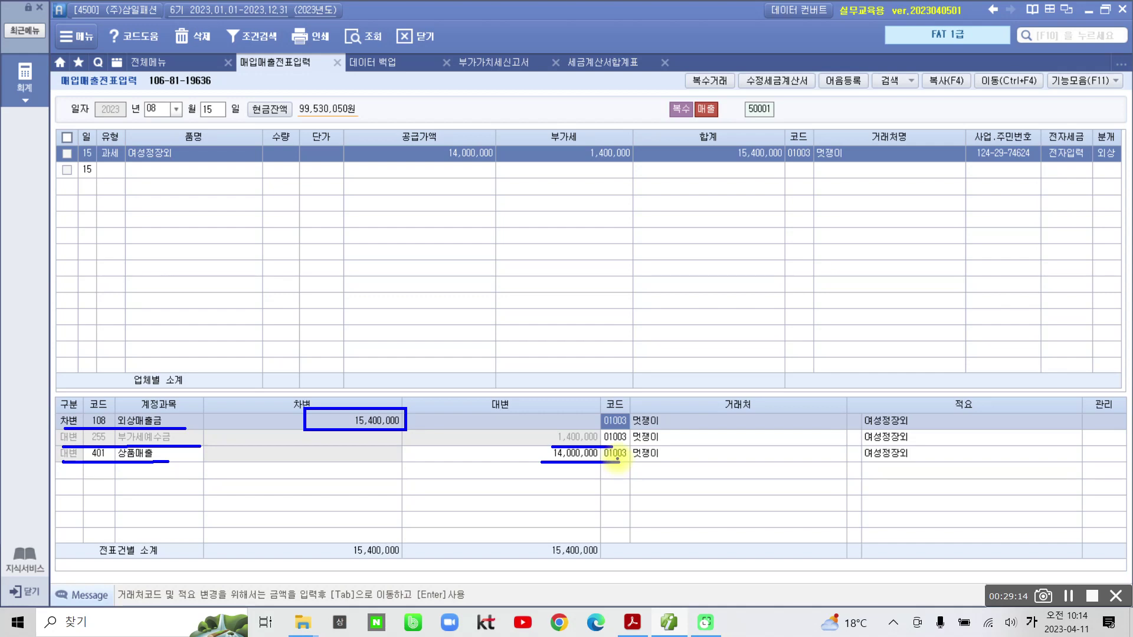
mouse_move(175, 524)
left_mouse_down()
mouse_move(503, 372)
mouse_move(329, 523)
mouse_move(146, 518)
left_mouse_up()
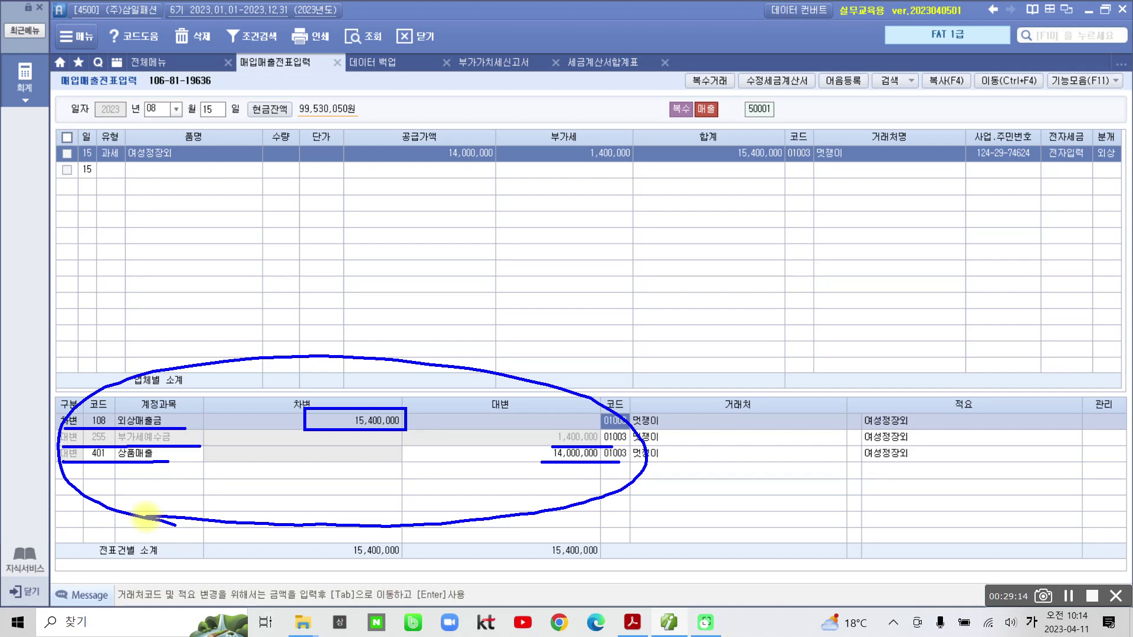
left_click_drag(396, 456, 459, 470)
left_click_drag(452, 508, 446, 507)
mouse_move(465, 425)
left_mouse_down()
mouse_move(474, 470)
mouse_move(484, 453)
left_mouse_up()
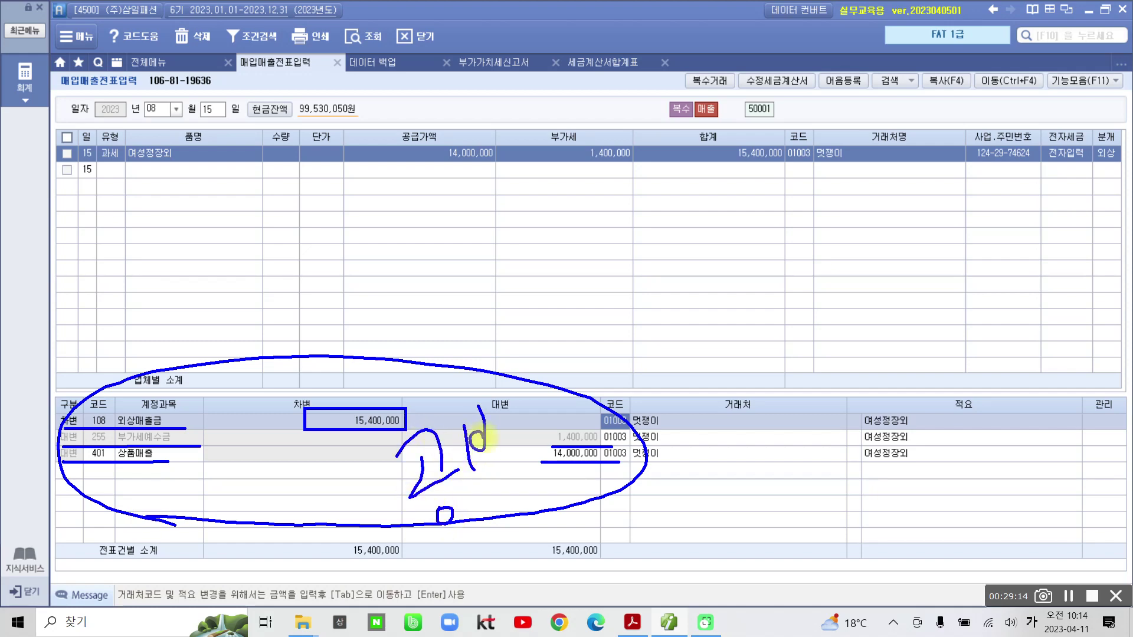
mouse_move(470, 492)
left_mouse_down()
mouse_move(518, 469)
mouse_move(511, 516)
left_mouse_up()
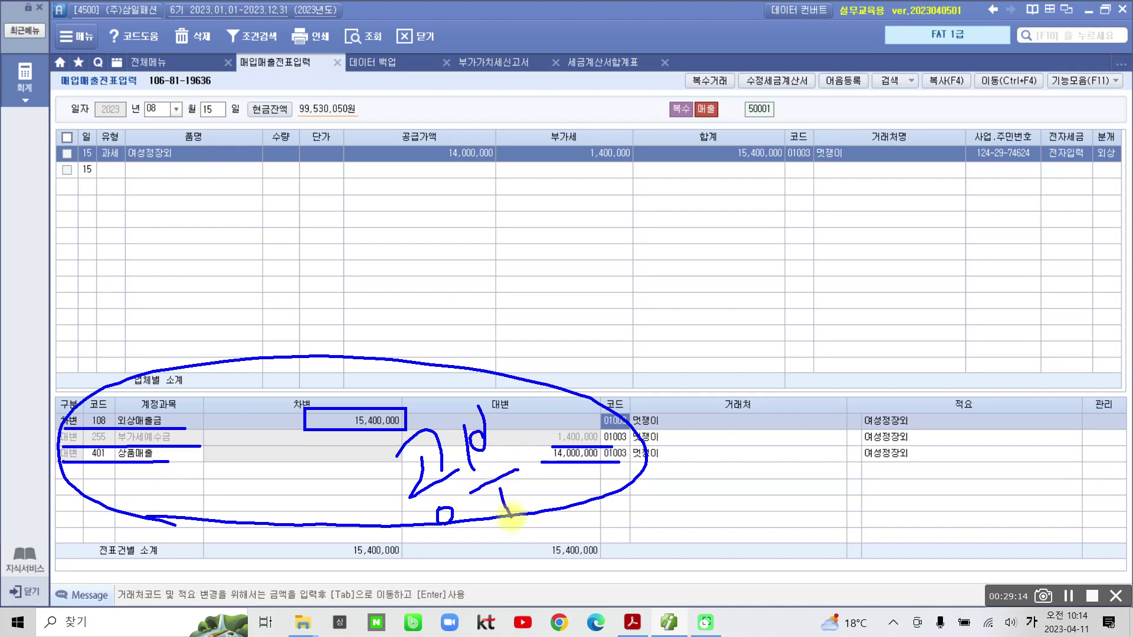
left_click_drag(543, 345, 613, 540)
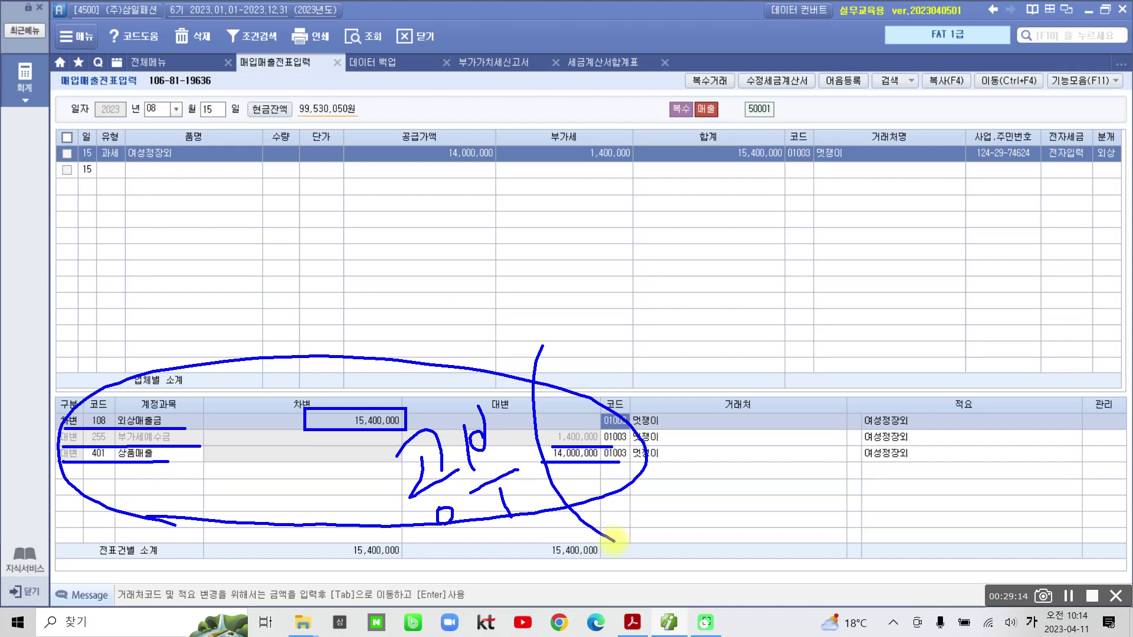
mouse_move(574, 350)
left_mouse_down()
mouse_move(592, 391)
mouse_move(620, 348)
left_mouse_up()
mouse_move(630, 333)
left_mouse_down()
mouse_move(638, 369)
mouse_move(685, 357)
left_mouse_up()
mouse_move(677, 319)
left_mouse_down()
mouse_move(680, 357)
mouse_move(696, 333)
left_mouse_up()
left_click_drag(691, 289, 707, 375)
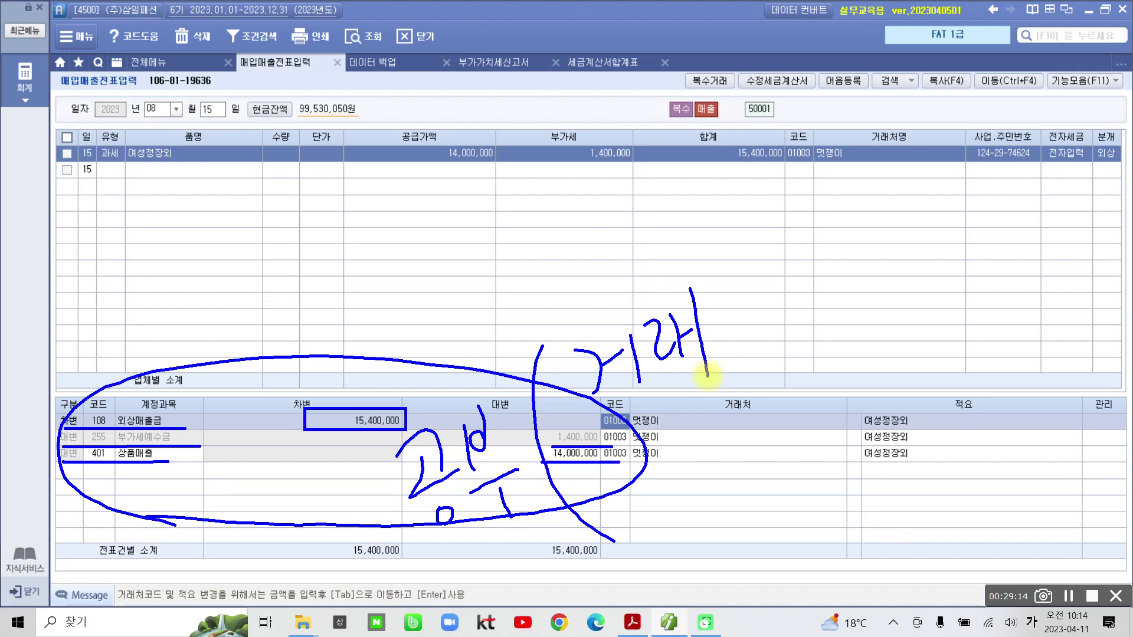
mouse_move(731, 295)
left_mouse_down()
mouse_move(742, 328)
mouse_move(768, 345)
left_mouse_up()
left_click_drag(794, 275, 798, 313)
left_click_drag(823, 263, 850, 260)
mouse_move(838, 289)
left_mouse_down()
mouse_move(861, 271)
mouse_move(860, 319)
left_mouse_up()
left_click_drag(841, 298, 868, 337)
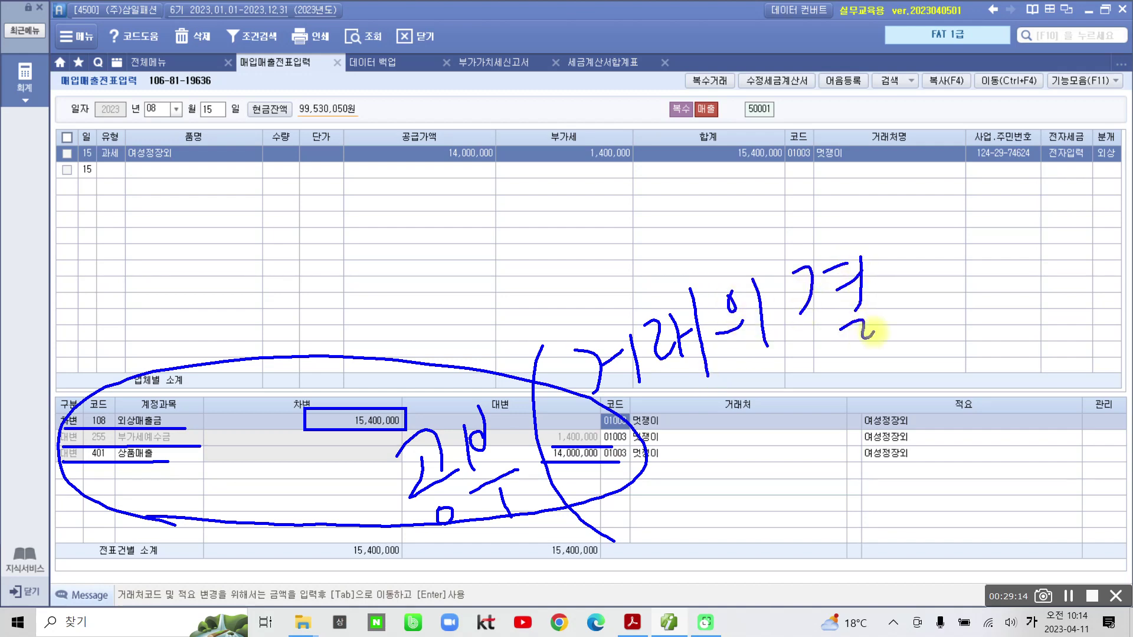
left_click_drag(879, 254, 908, 248)
mouse_move(876, 290)
left_mouse_down()
mouse_move(912, 281)
mouse_move(897, 295)
left_mouse_up()
mouse_move(922, 245)
left_mouse_down()
mouse_move(926, 286)
mouse_move(956, 271)
left_mouse_up()
mouse_move(920, 306)
left_mouse_down()
mouse_move(921, 335)
mouse_move(948, 313)
left_mouse_up()
left_click_drag(617, 432, 1010, 347)
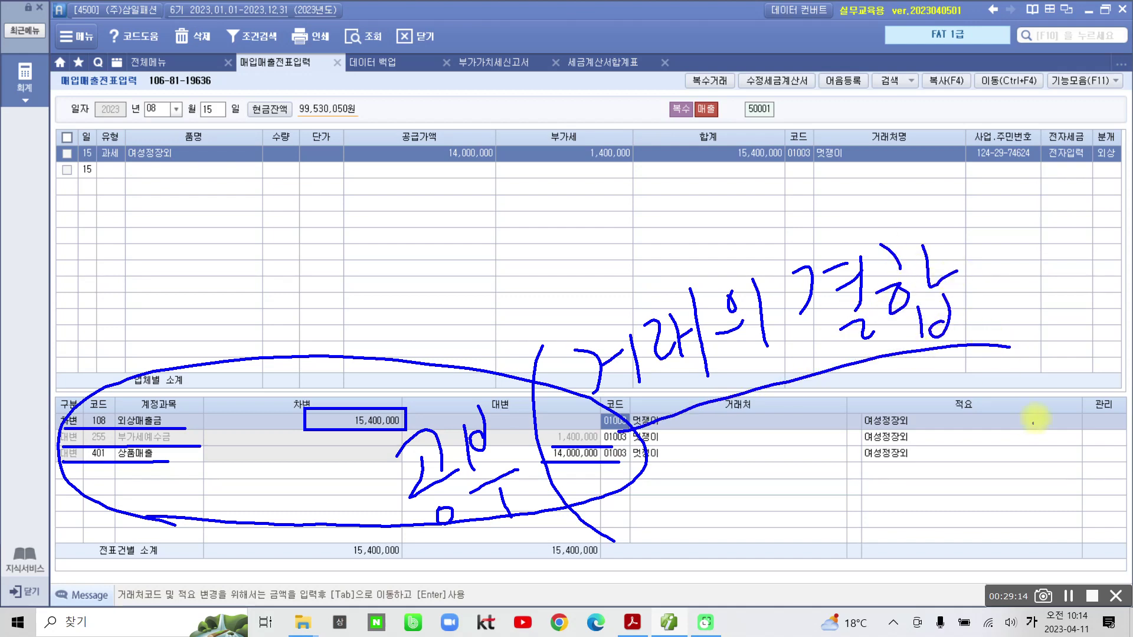
key("Escape")
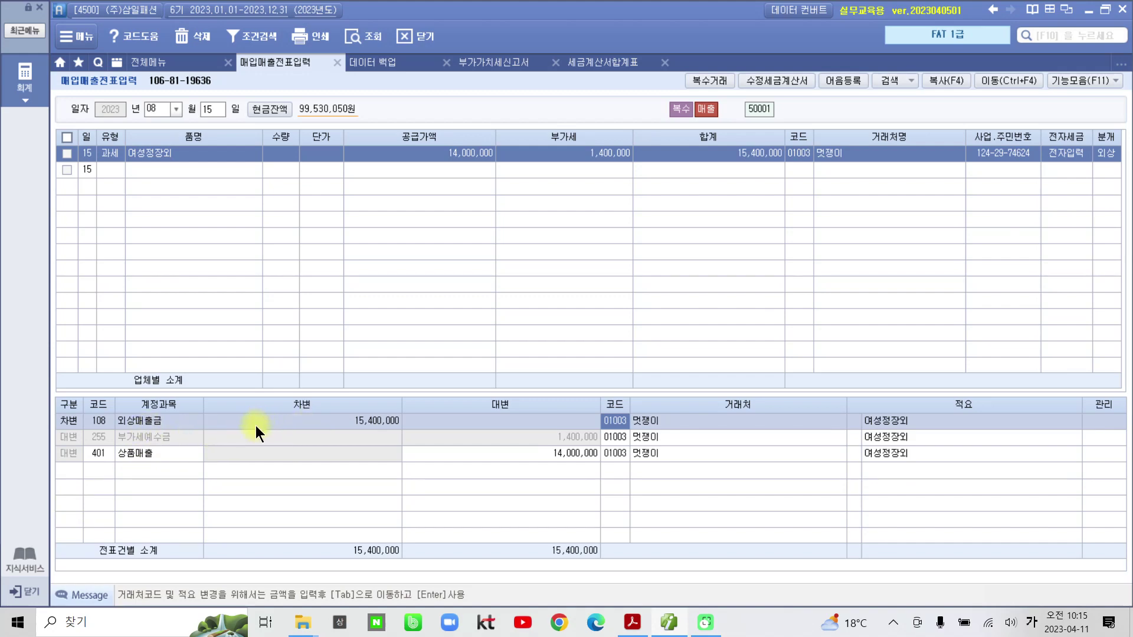
Step: Compare the August 15 voucher's total, VAT and supply amount with the 외상매출금, 부가세예수금 and 상품매출 journal lines
left_click(155, 435)
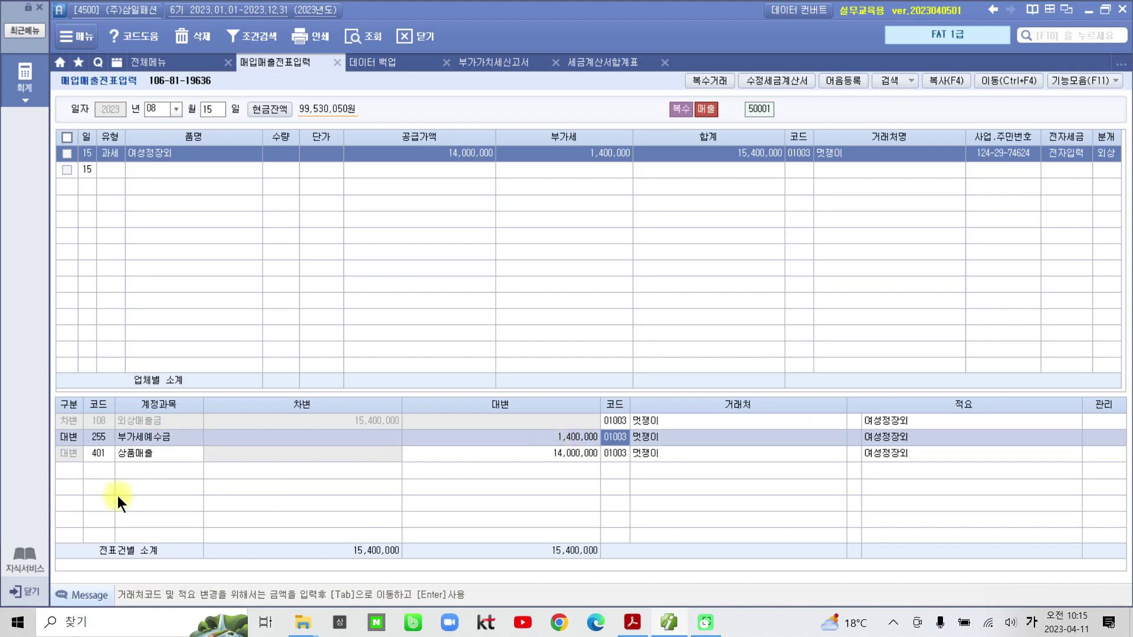
left_click(131, 455)
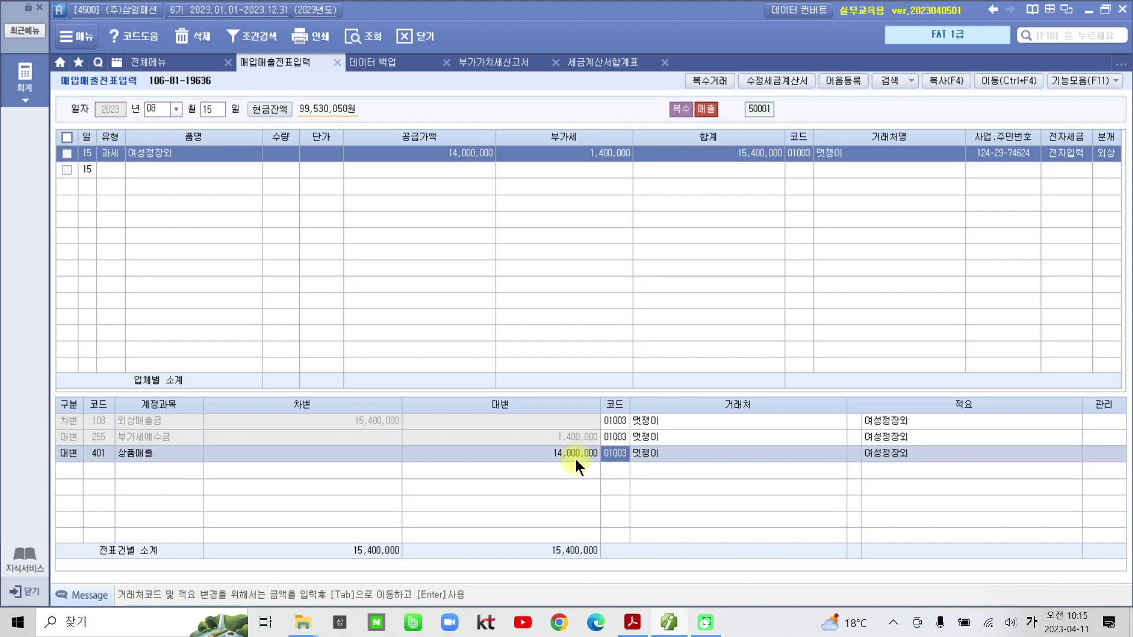
left_click_drag(1104, 135, 1106, 188)
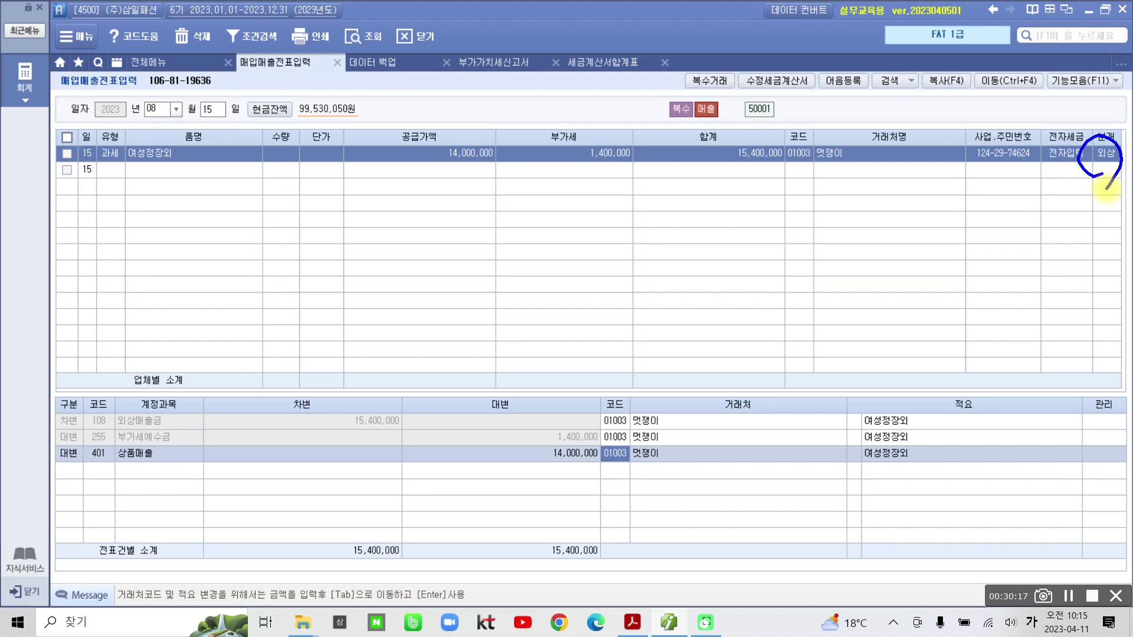
mouse_move(765, 127)
left_mouse_down()
mouse_move(716, 141)
mouse_move(786, 171)
mouse_move(797, 154)
left_mouse_up()
left_click_drag(1071, 187, 1128, 180)
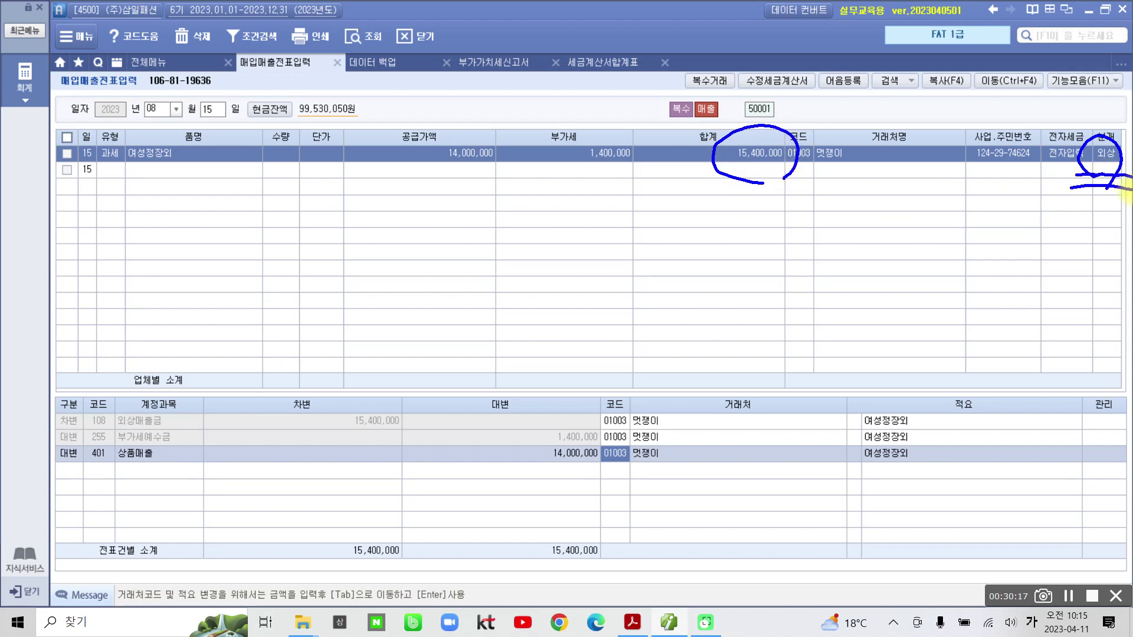
left_click_drag(54, 423, 416, 423)
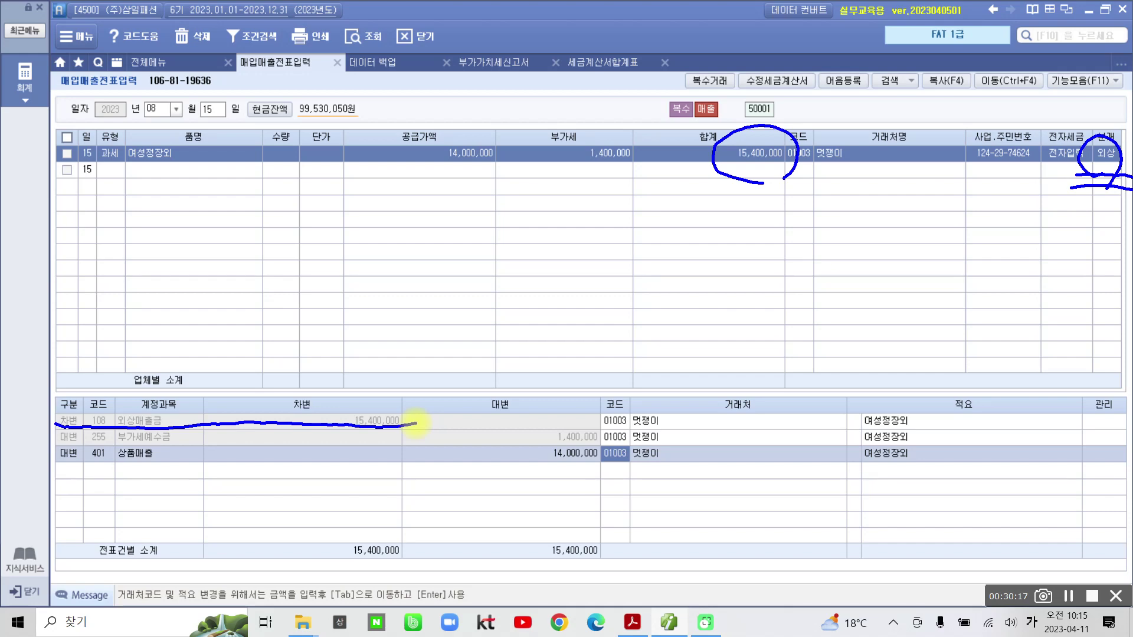
left_click_drag(611, 126, 619, 187)
left_click_drag(77, 442, 185, 448)
left_click_drag(541, 440, 592, 447)
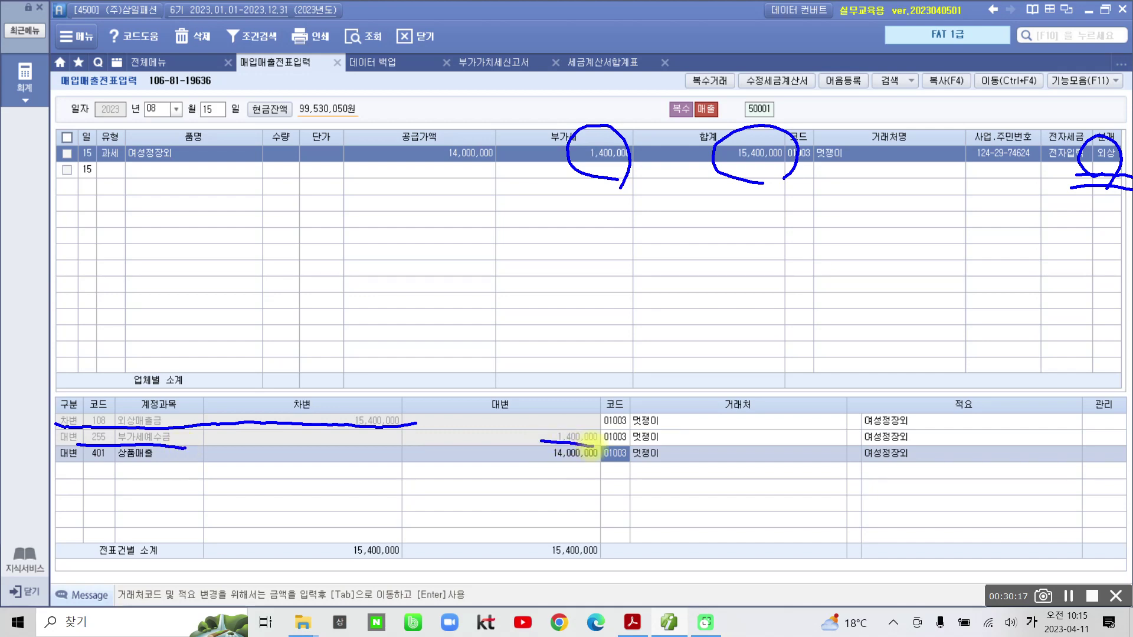
mouse_move(440, 204)
left_mouse_down()
mouse_move(480, 182)
mouse_move(425, 313)
mouse_move(524, 440)
mouse_move(542, 440)
left_mouse_up()
left_click_drag(79, 470, 213, 484)
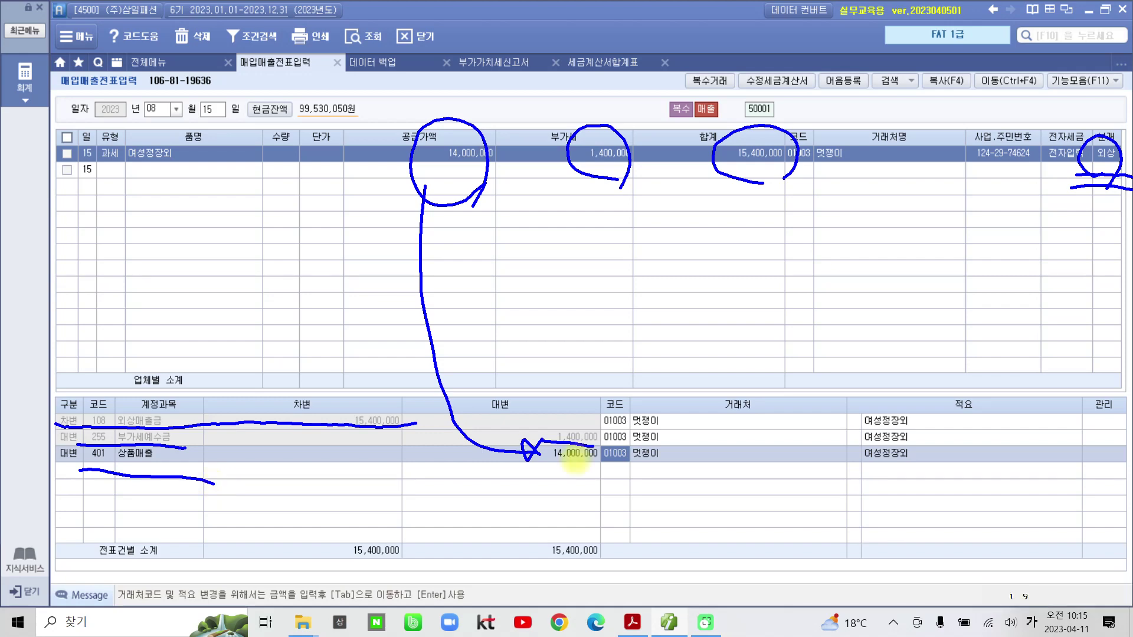
key("Escape")
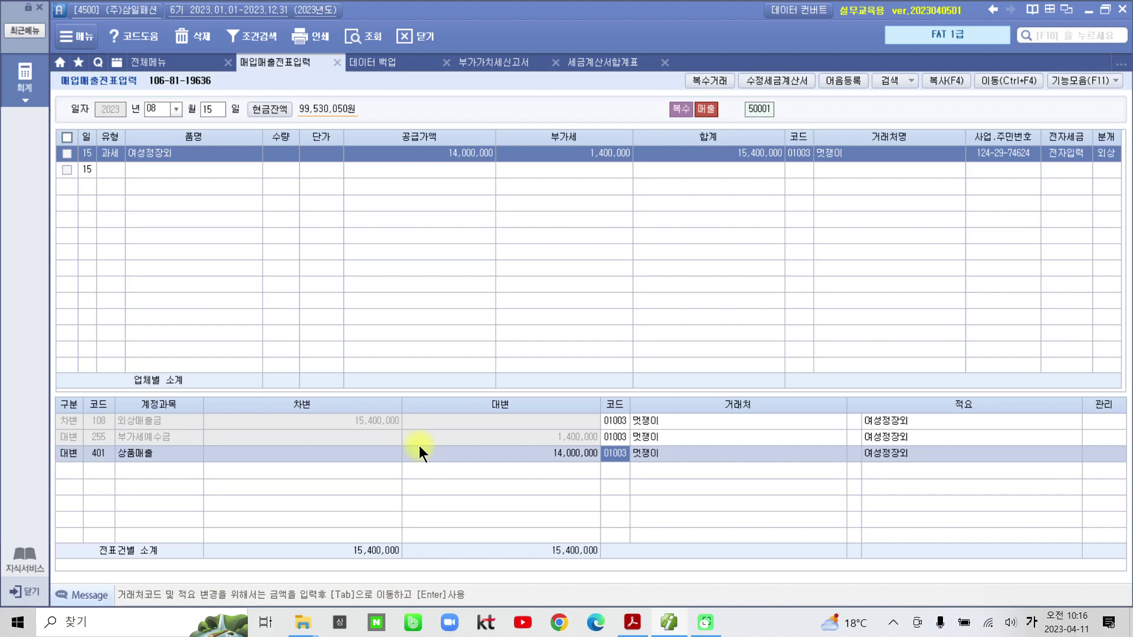
Step: Check each journal line of the August 15 voucher in turn, comparing the 차변 amount of 외상매출금 with the 대변 amounts of 부가세예수금 and 상품매출
left_click(173, 421)
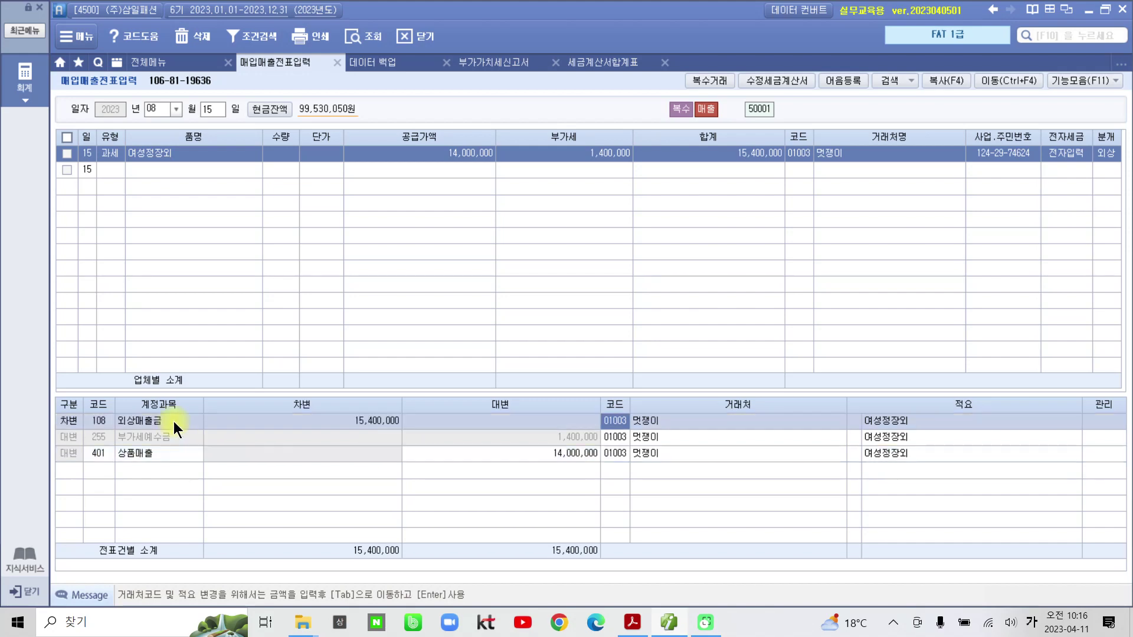
left_click(174, 434)
left_click(175, 449)
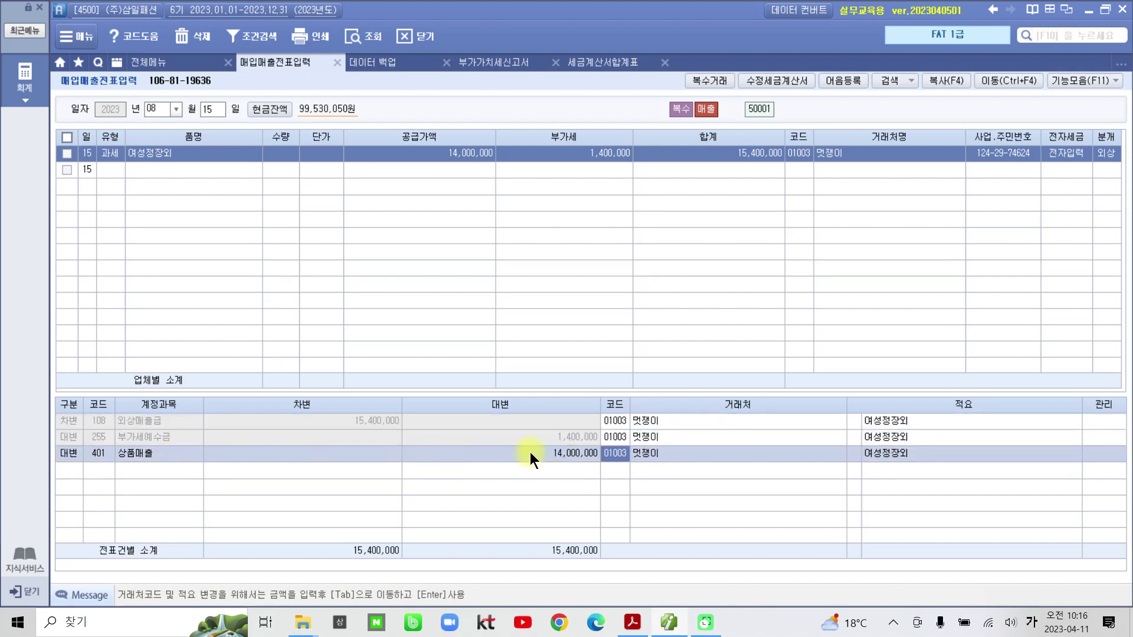
left_click(548, 437)
left_click(370, 423)
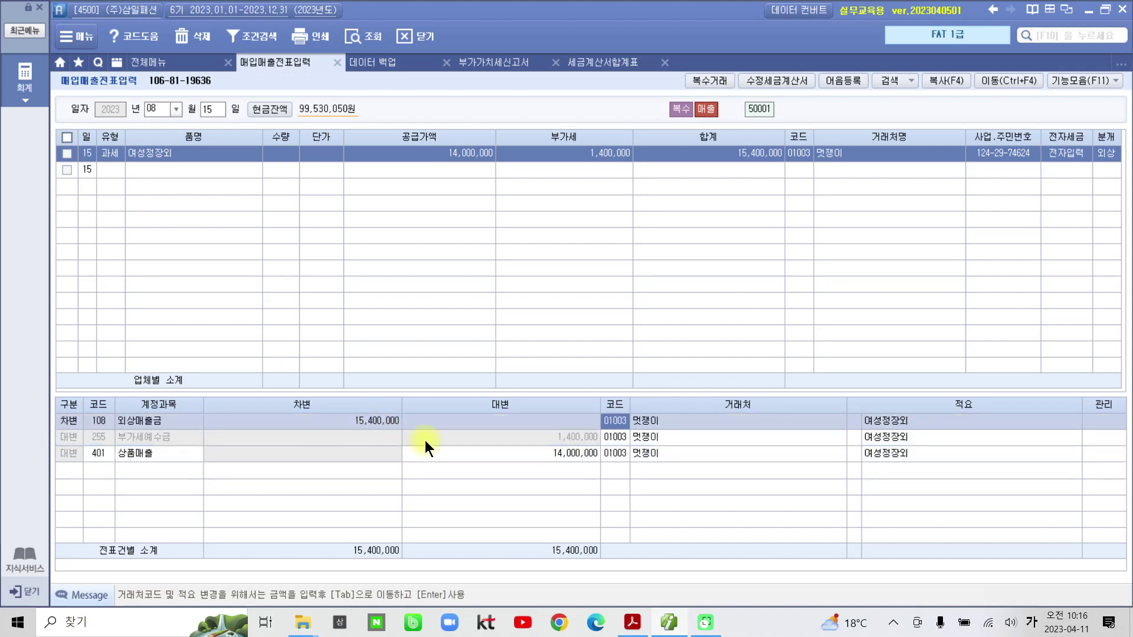
left_click(556, 438)
left_click(555, 450)
left_click(548, 439)
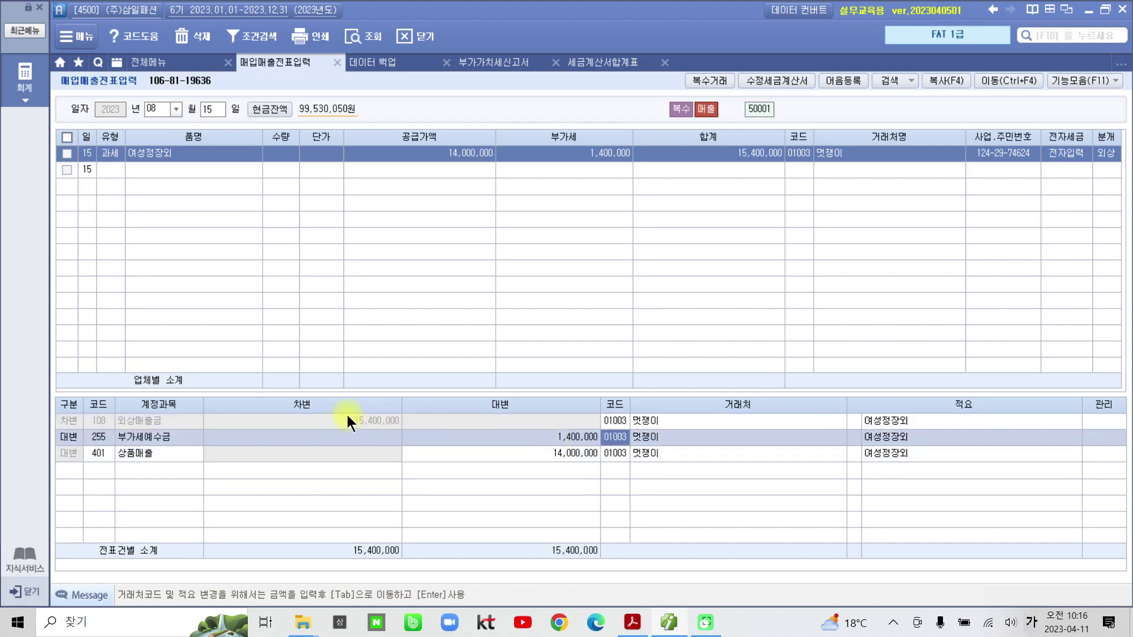
left_click(348, 416)
left_click(548, 437)
left_click(556, 453)
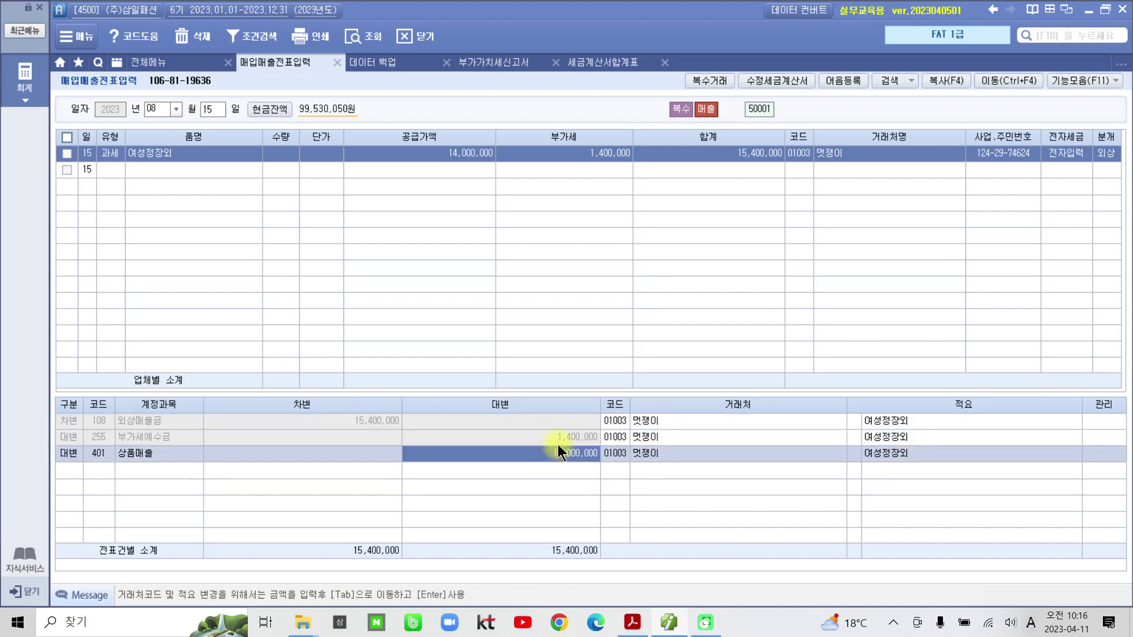
key("Up")
key("Up")
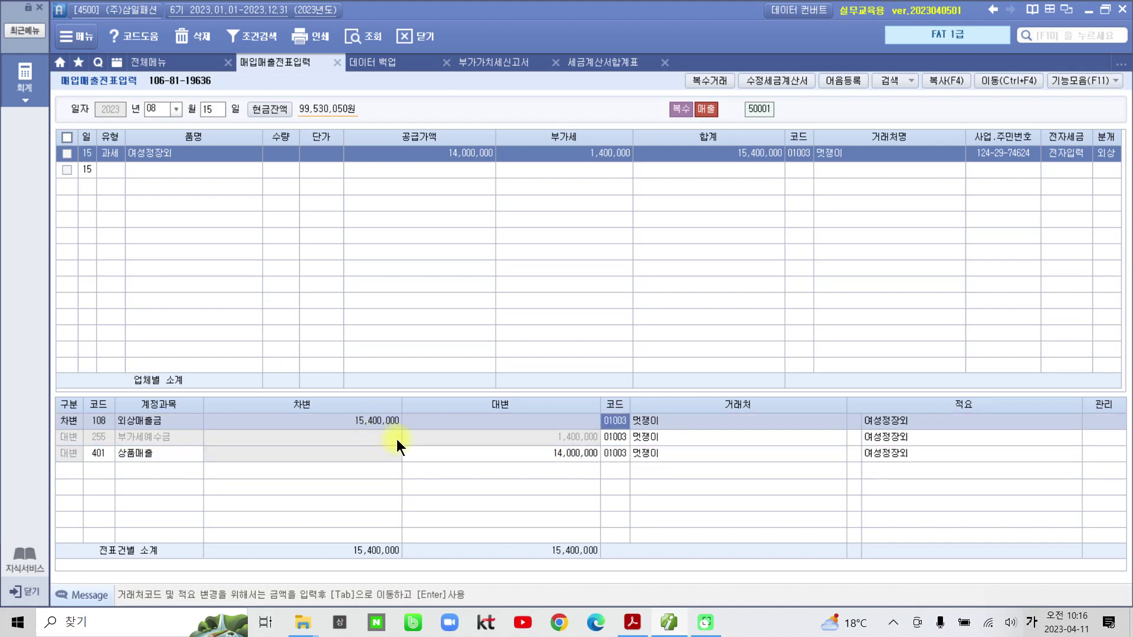
left_click(558, 441)
left_click(562, 454)
left_click(565, 438)
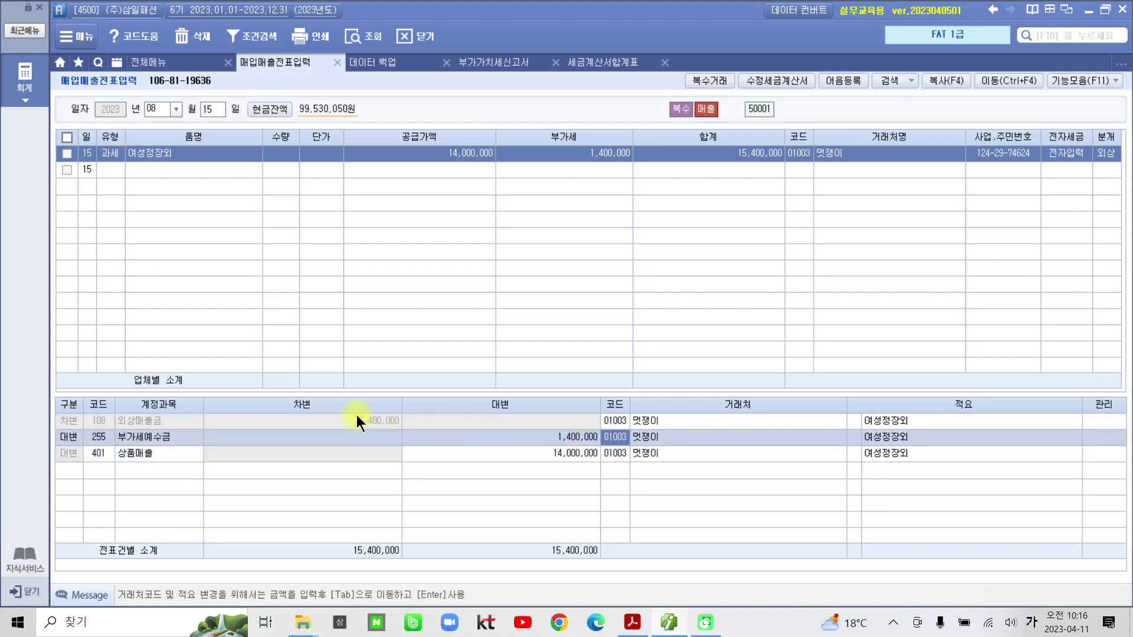
left_click(356, 420)
left_click(551, 443)
left_click(554, 448)
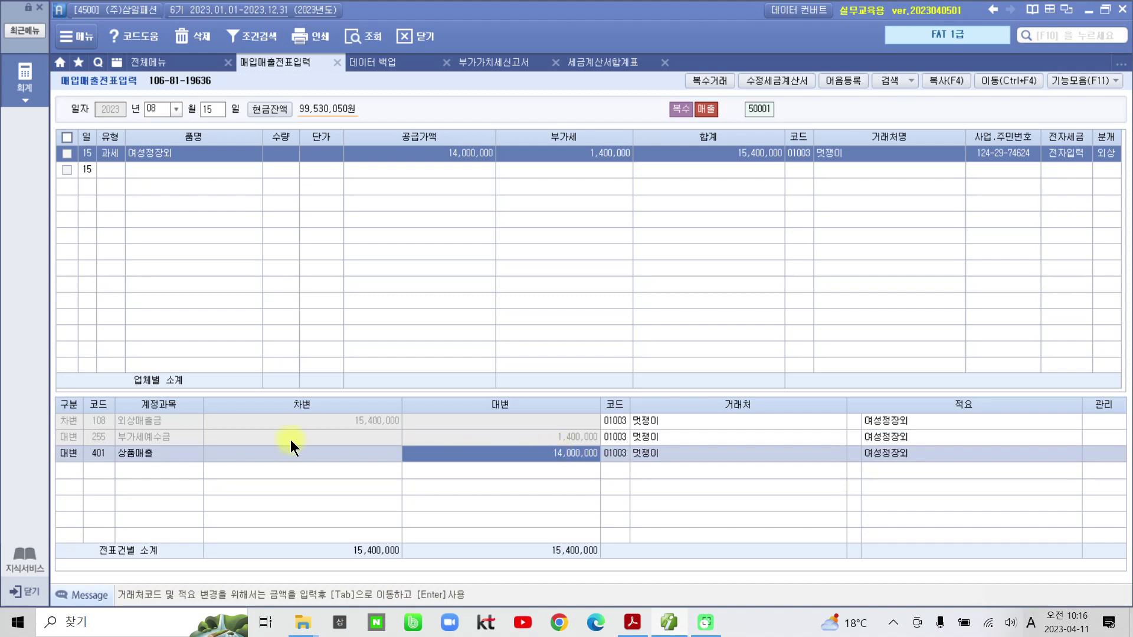
left_click(177, 425)
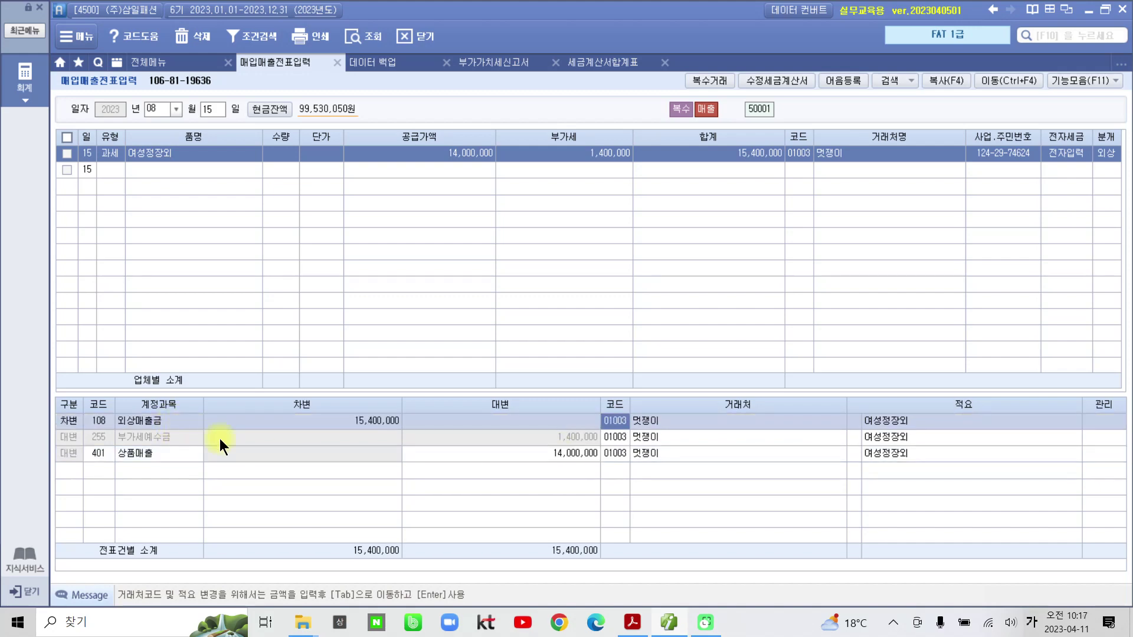
left_click(531, 440)
left_click(554, 451)
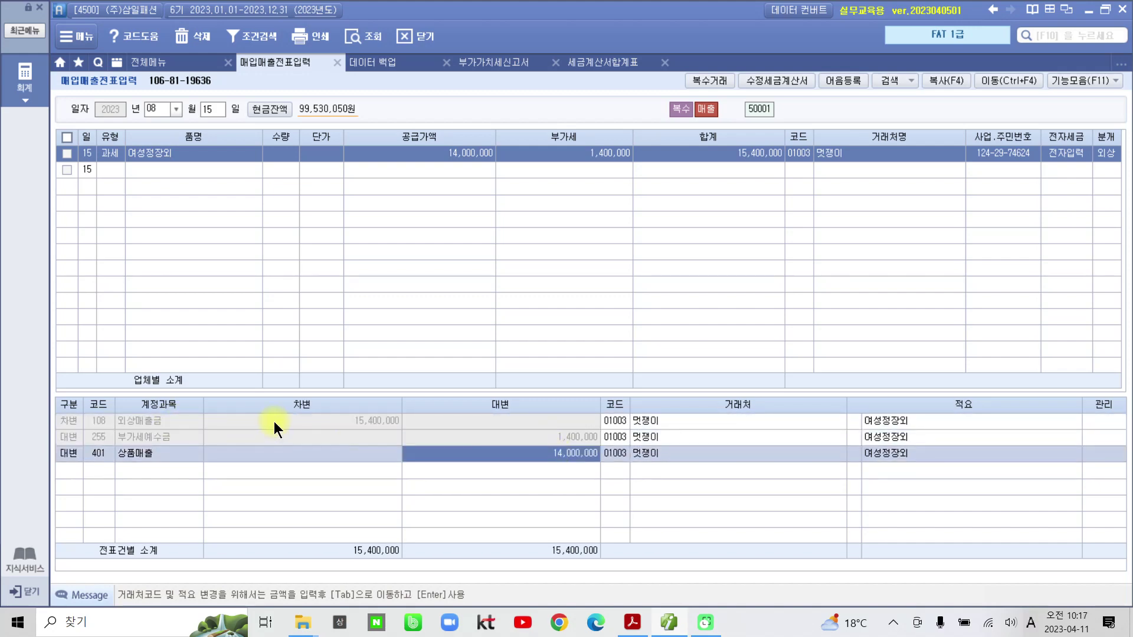
left_click(274, 421)
left_click(534, 438)
left_click(539, 452)
Step: Switch to the textbook PDF in Adobe Acrobat Reader and highlight 신한은행 보통예금 and the date 2023.08.20. in exercise 수행 3
left_click(633, 622)
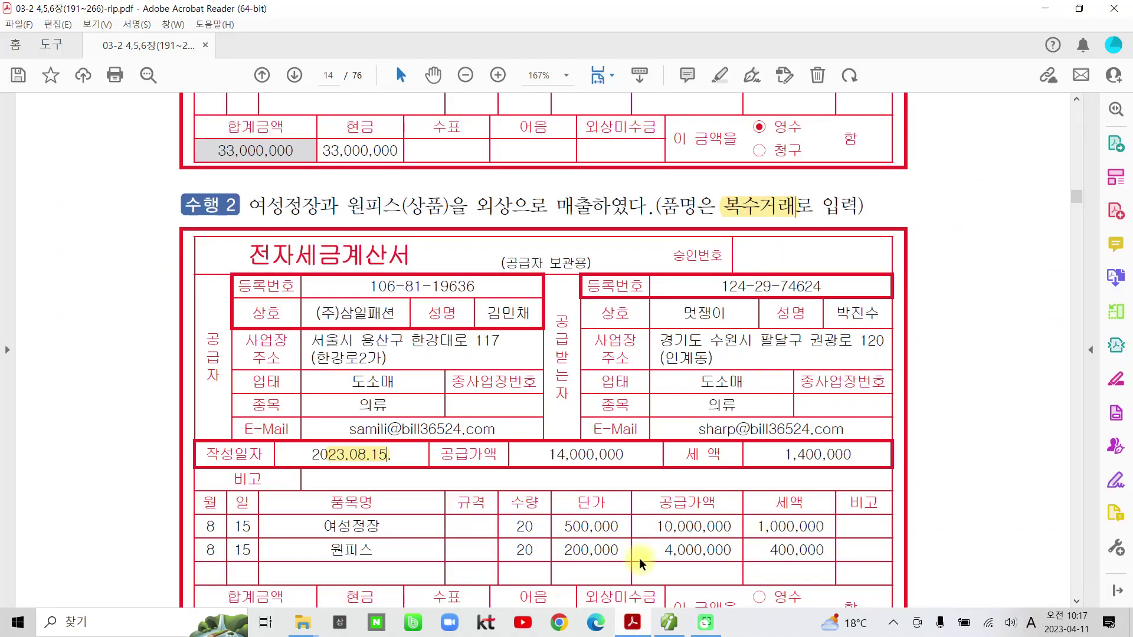
scroll(497, 511, "down", 10)
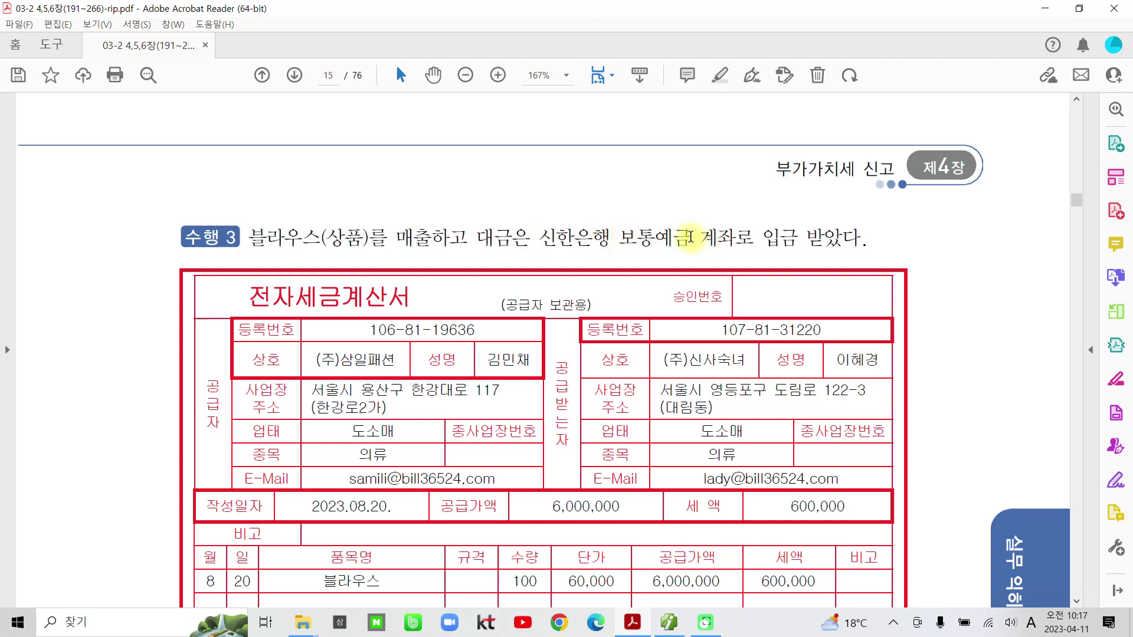
double_click(600, 238)
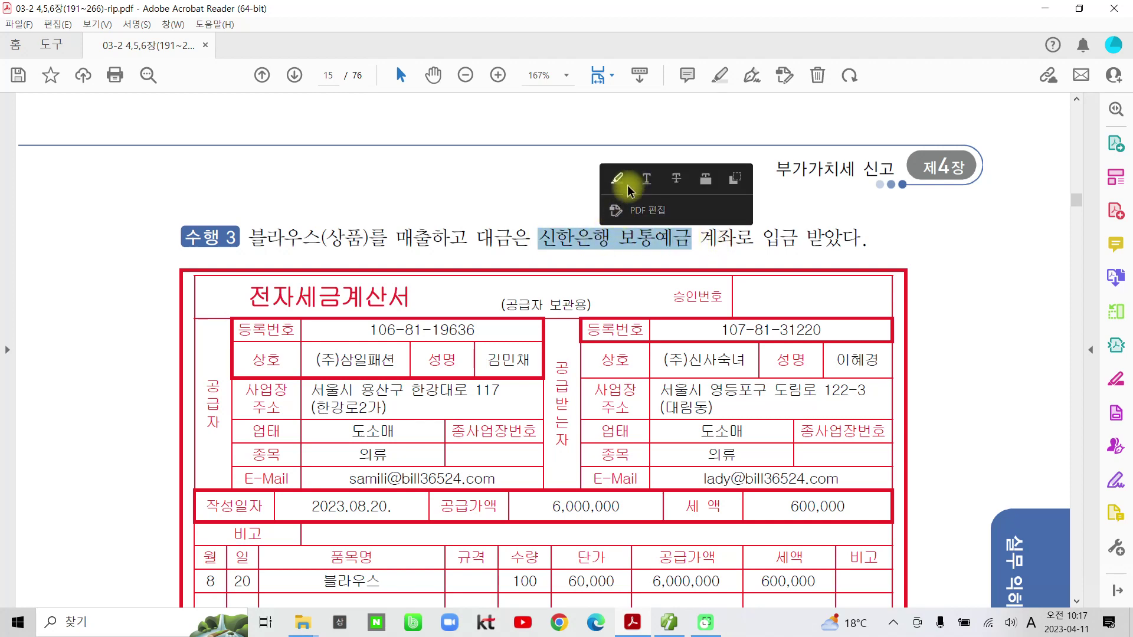
left_click(623, 185)
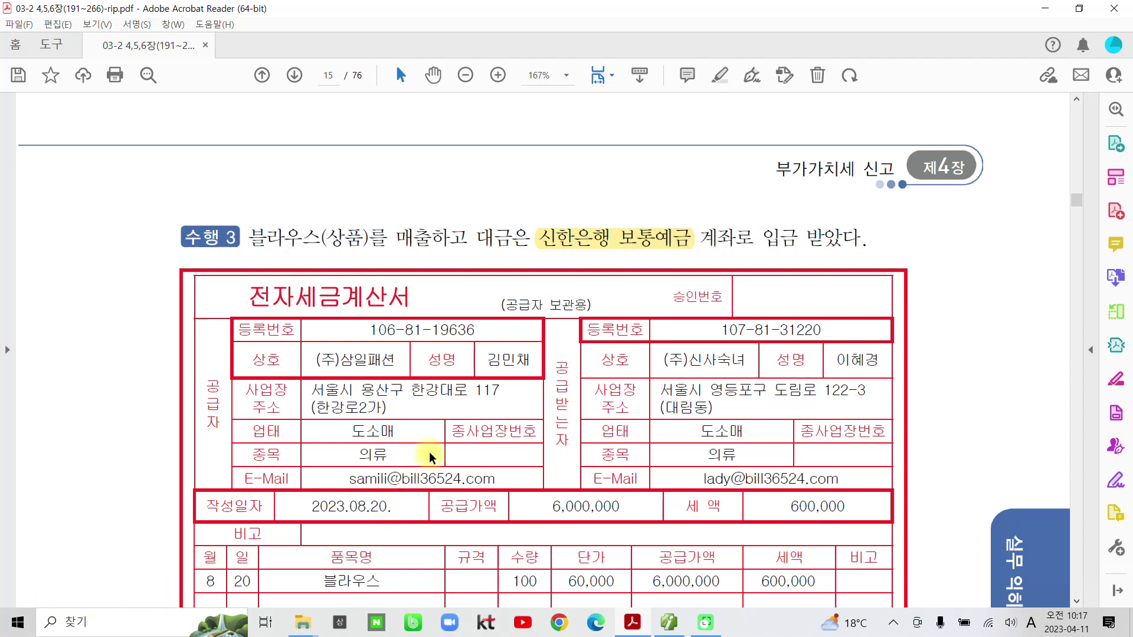
scroll(430, 453, "down", 3)
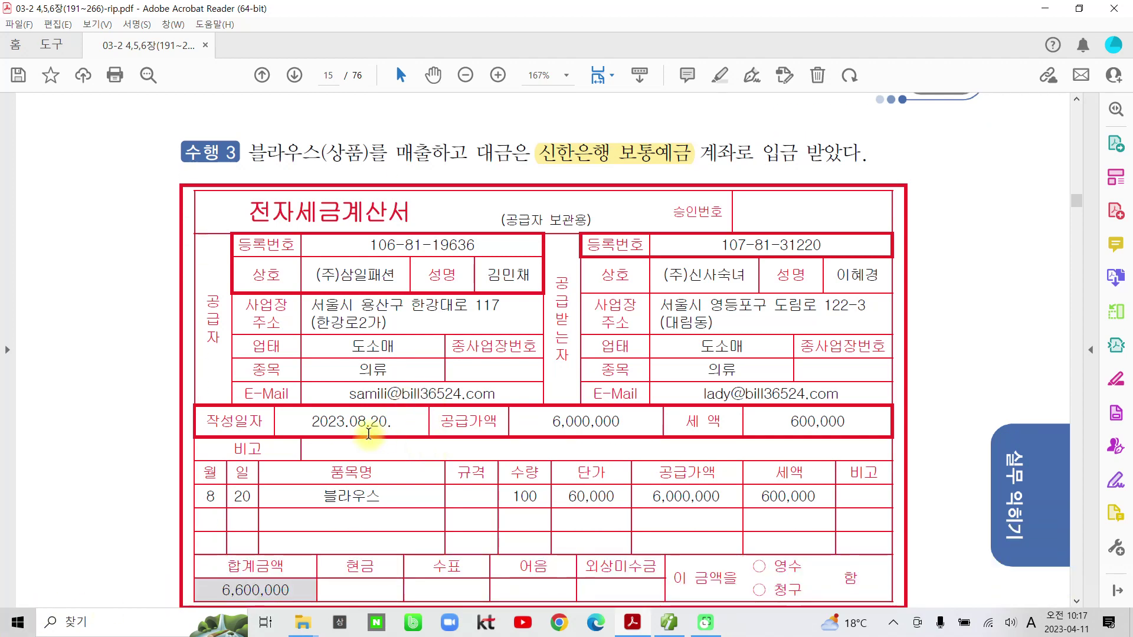
left_click_drag(311, 421, 393, 421)
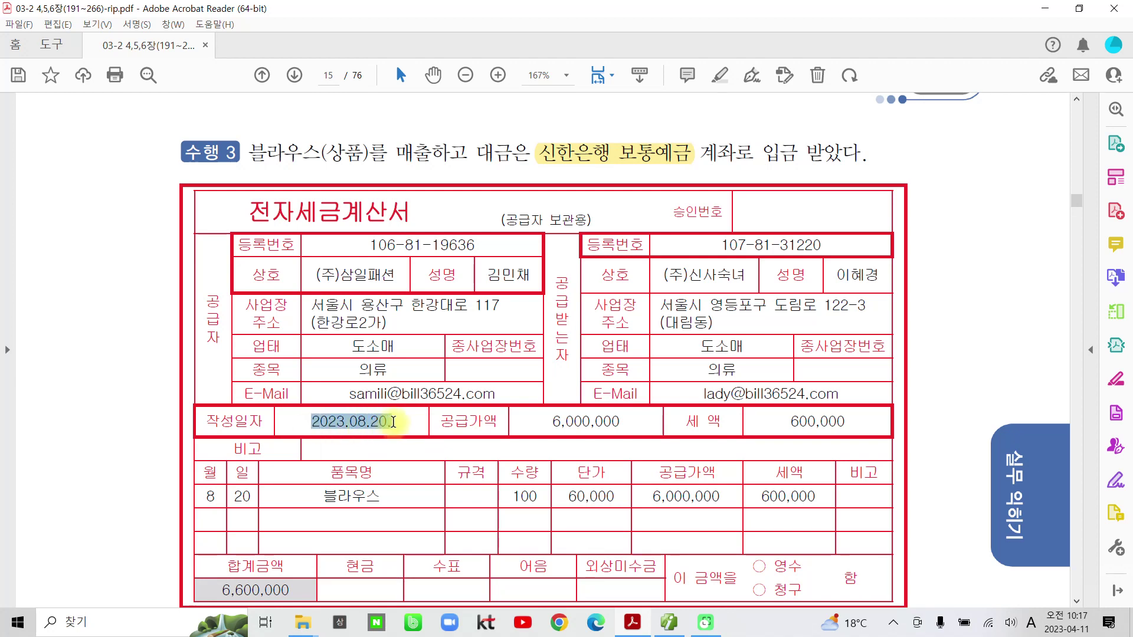
left_click(418, 370)
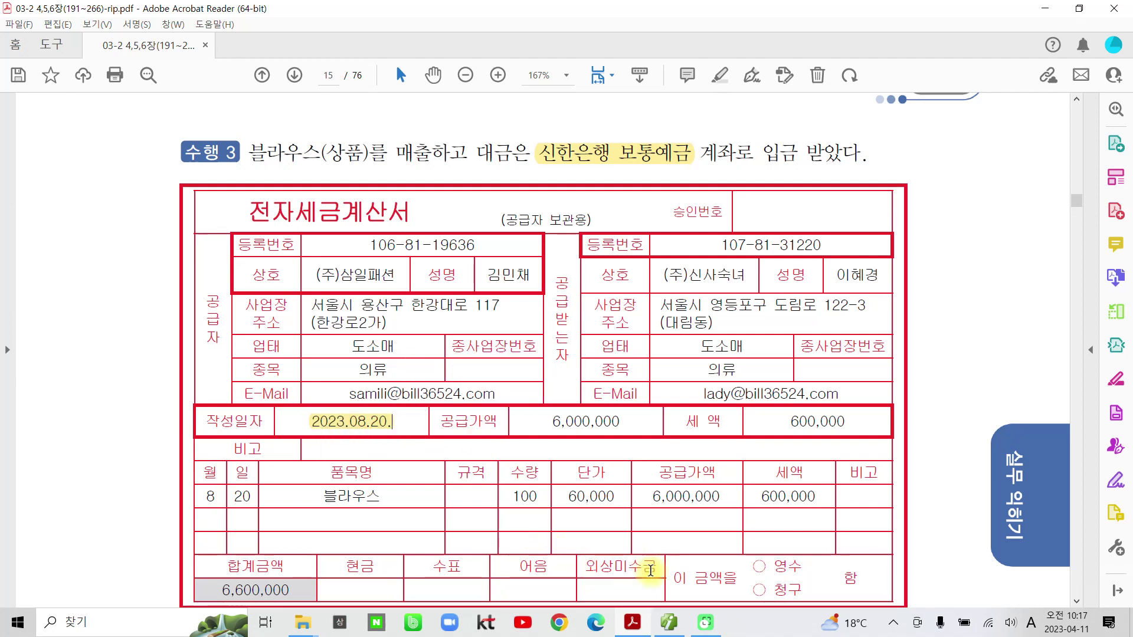
Step: Return to 매입매출전표입력 and start an August 20 voucher with transaction type 11 (과세)
left_click(668, 623)
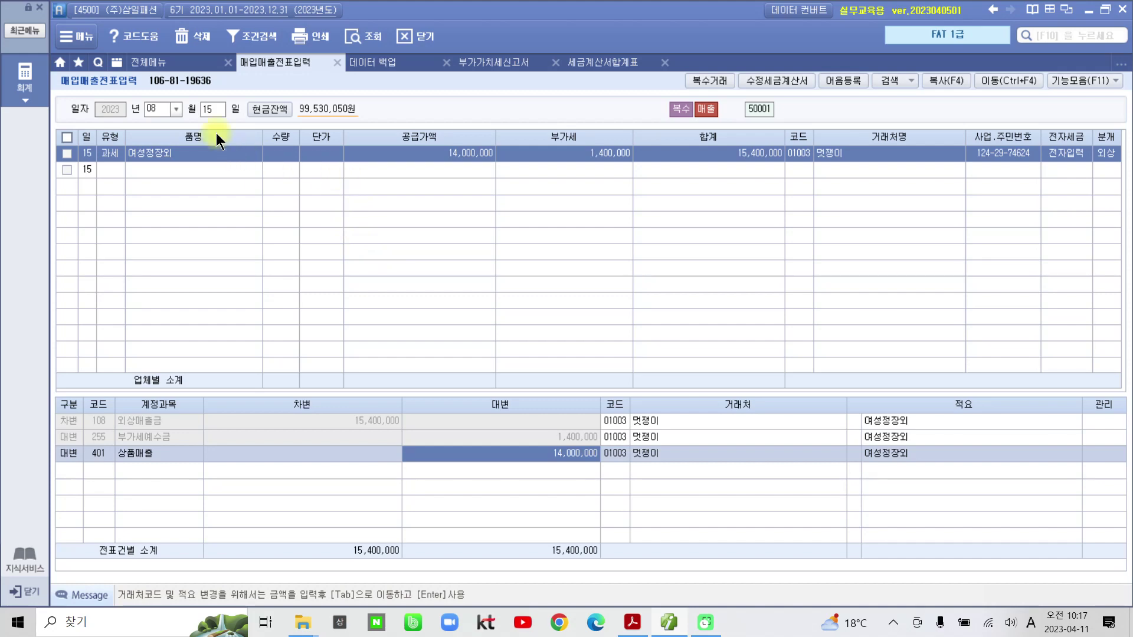
left_click(207, 108)
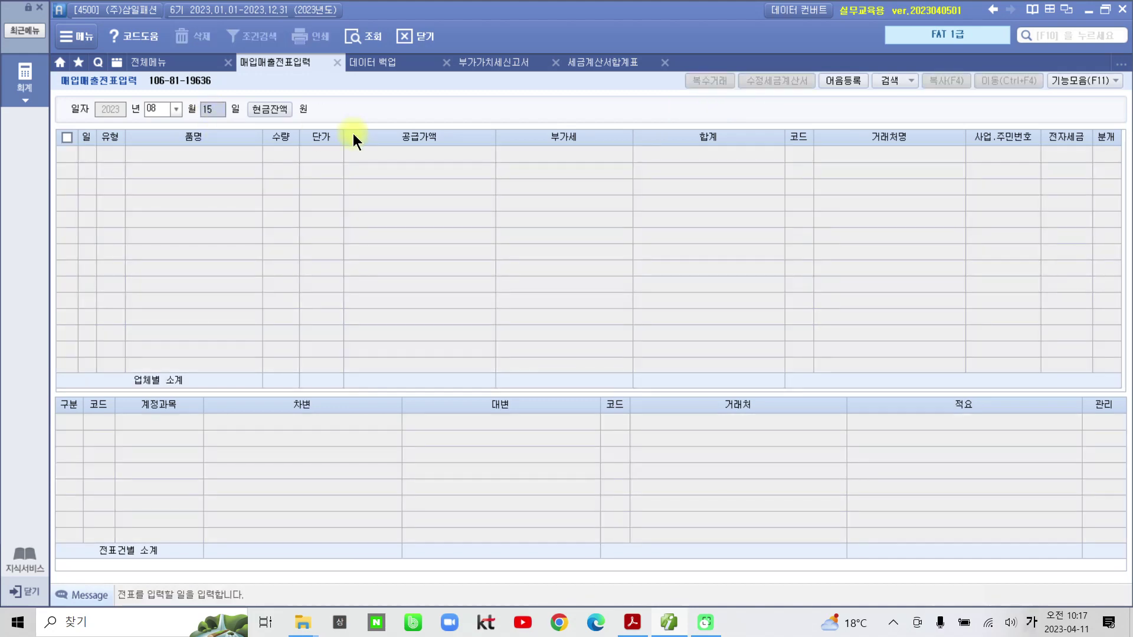
type("20")
key("Return")
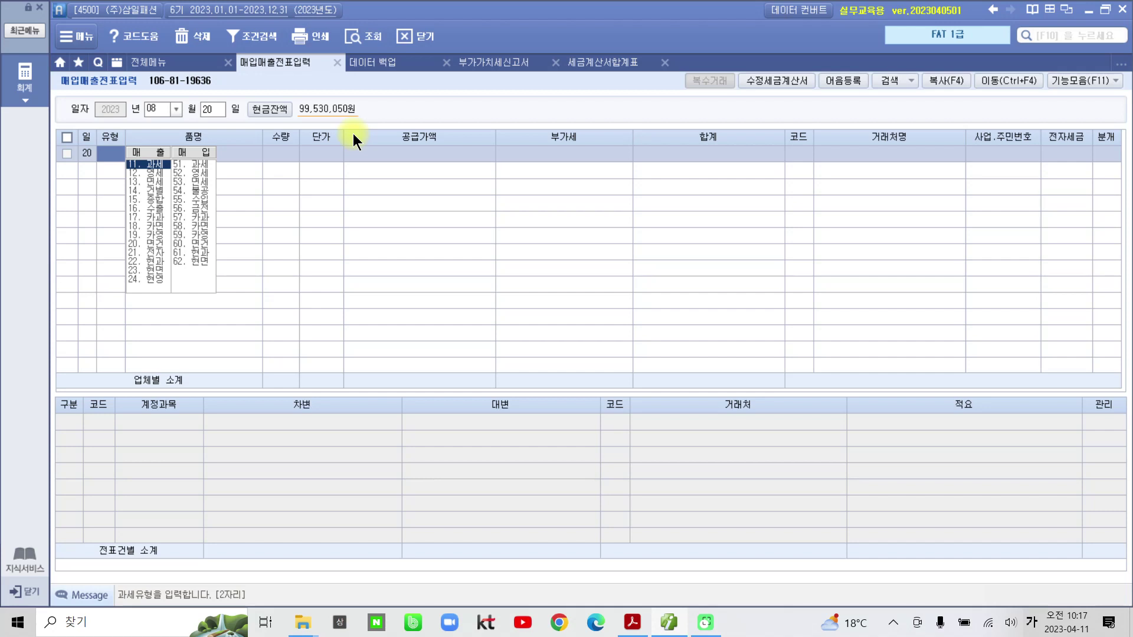
type("11")
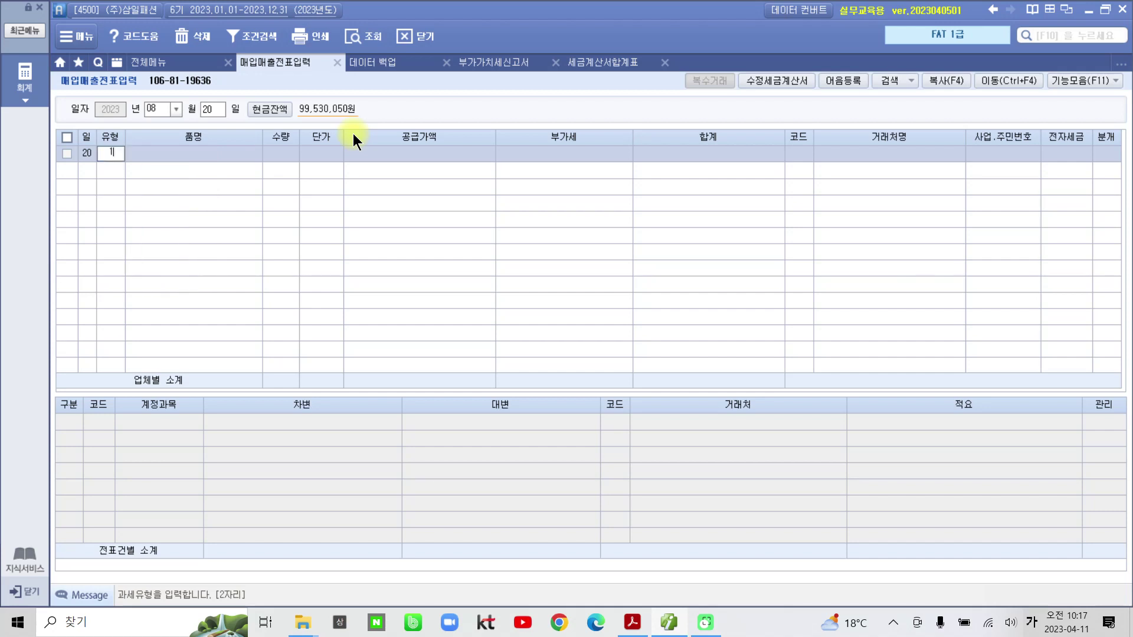
key("Return")
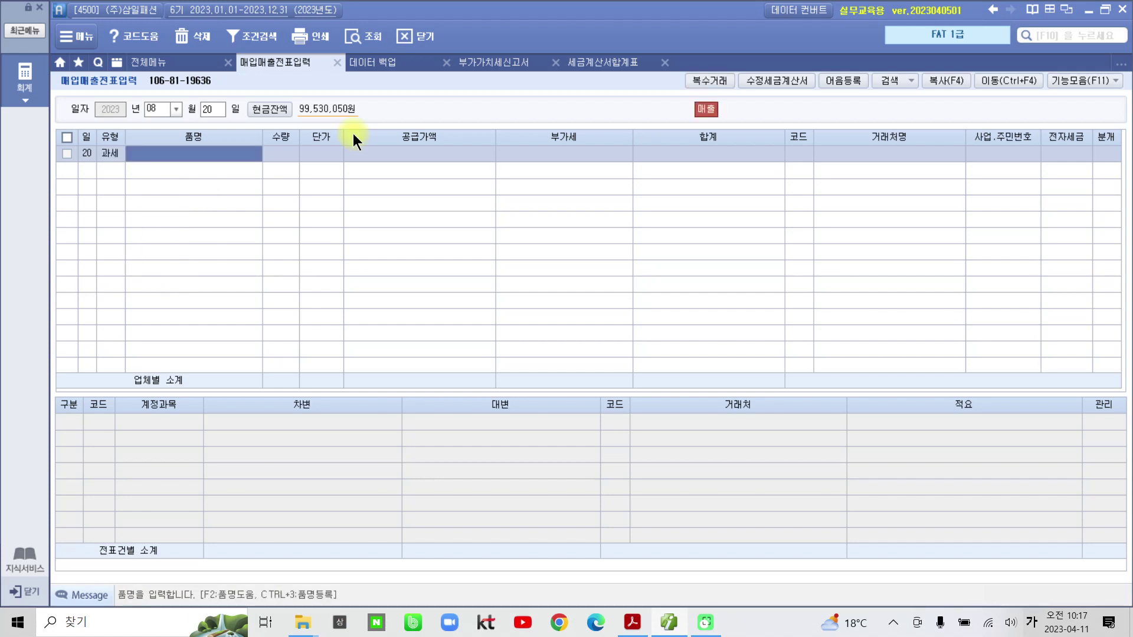
Step: Enter 블라우스 as the August 20 item with quantity 100 and unit price 60,000, accepting the calculated supply amount and VAT
type("블라우스")
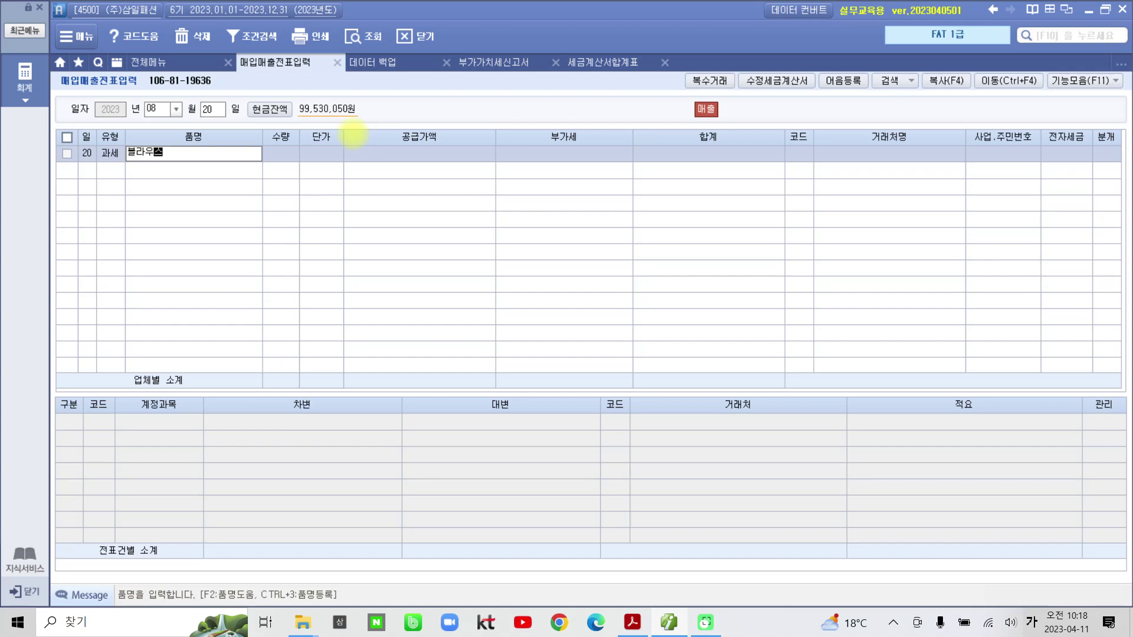
key("Return")
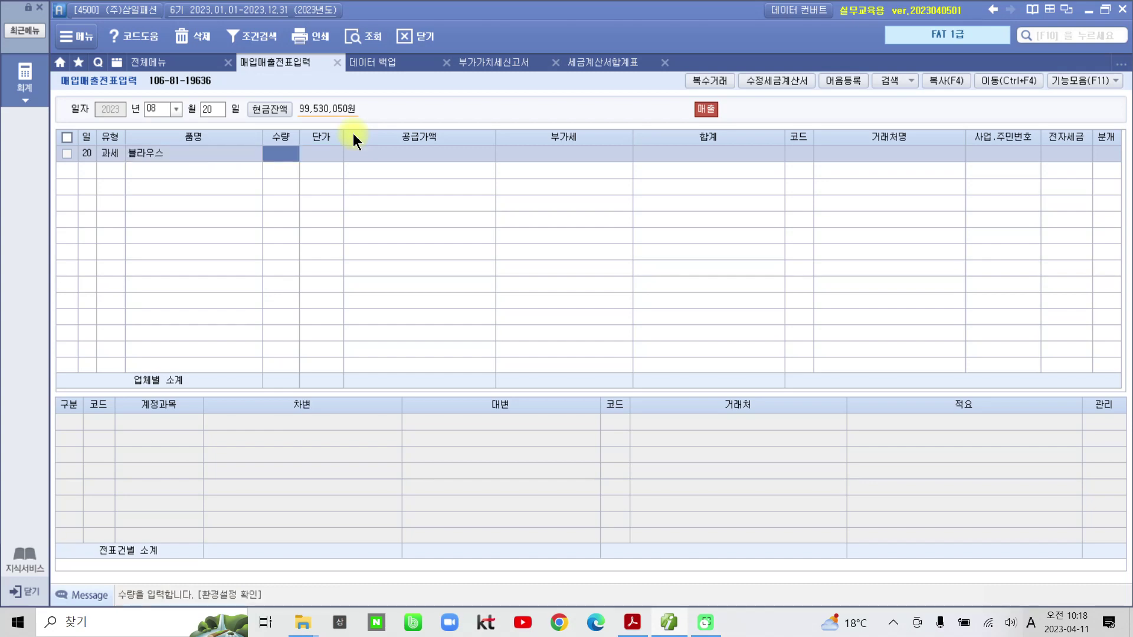
type("100")
key("Return")
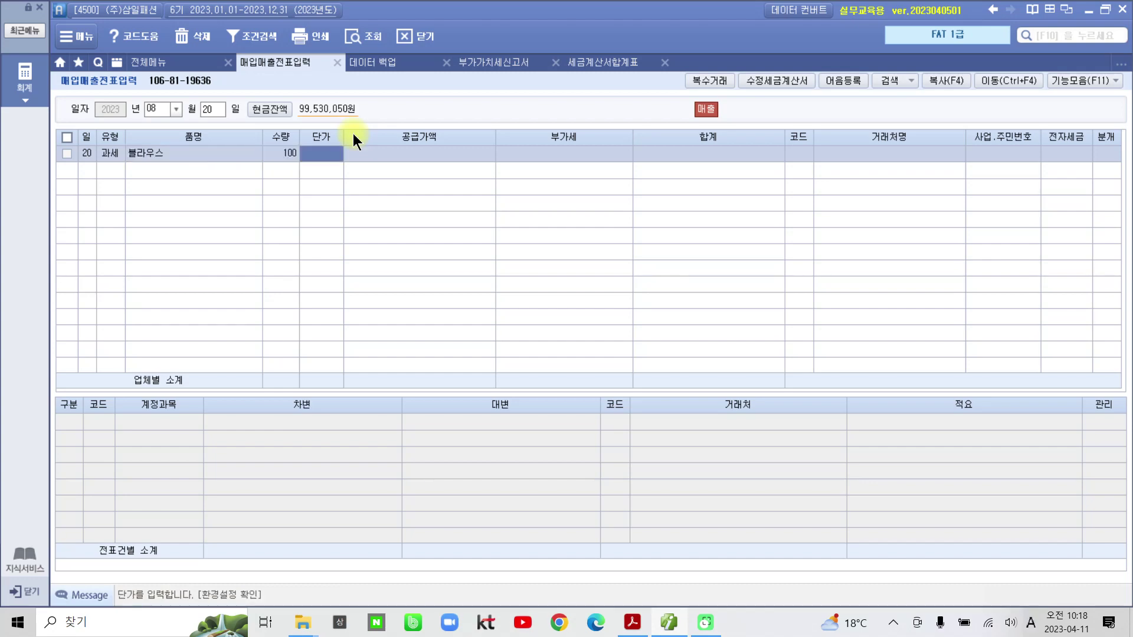
type("600000")
key("Return")
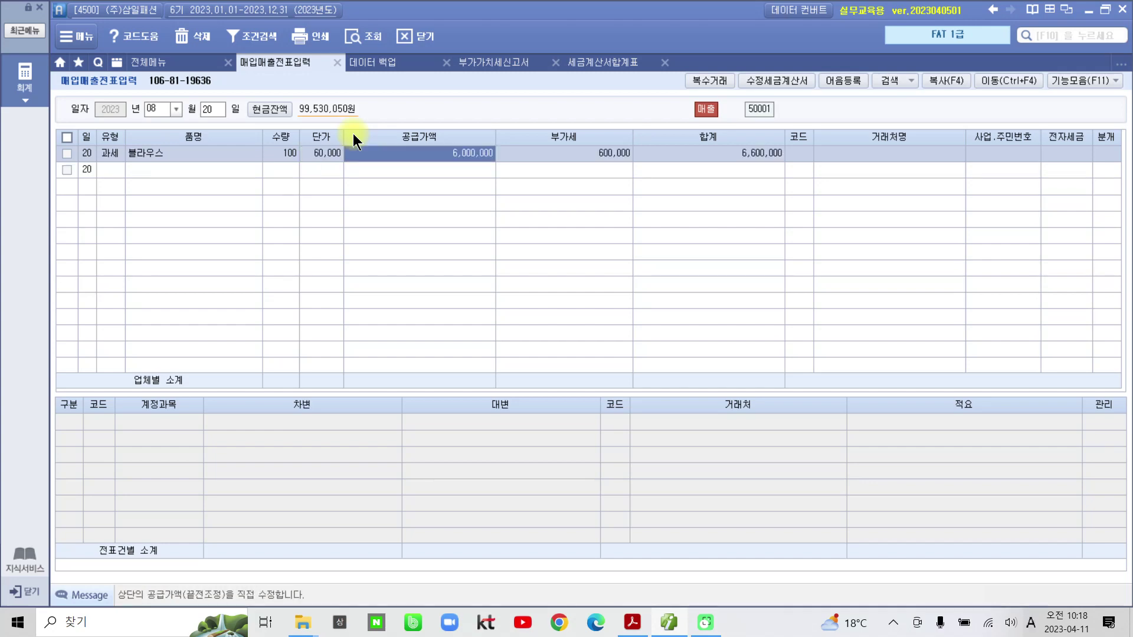
key("Return")
key("Return")
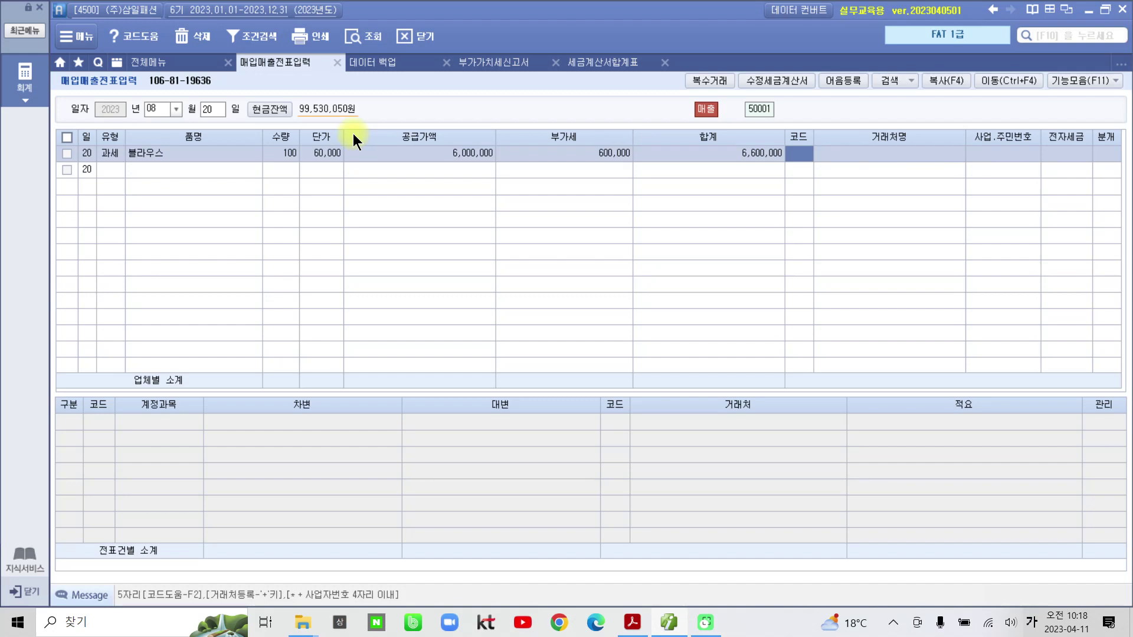
Step: Set the August 20 sale's 거래처 to (주)신사숙녀 by searching 신사, and mark 전자세금 as 전자입력
type("신사")
key("Return")
key("Return")
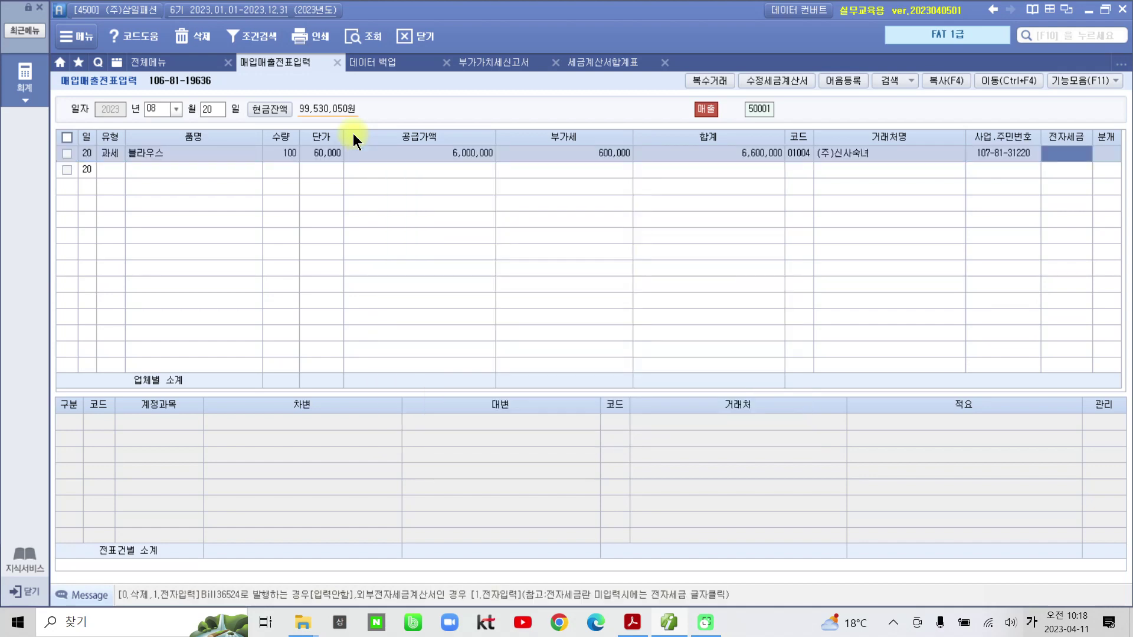
type("1")
key("Return")
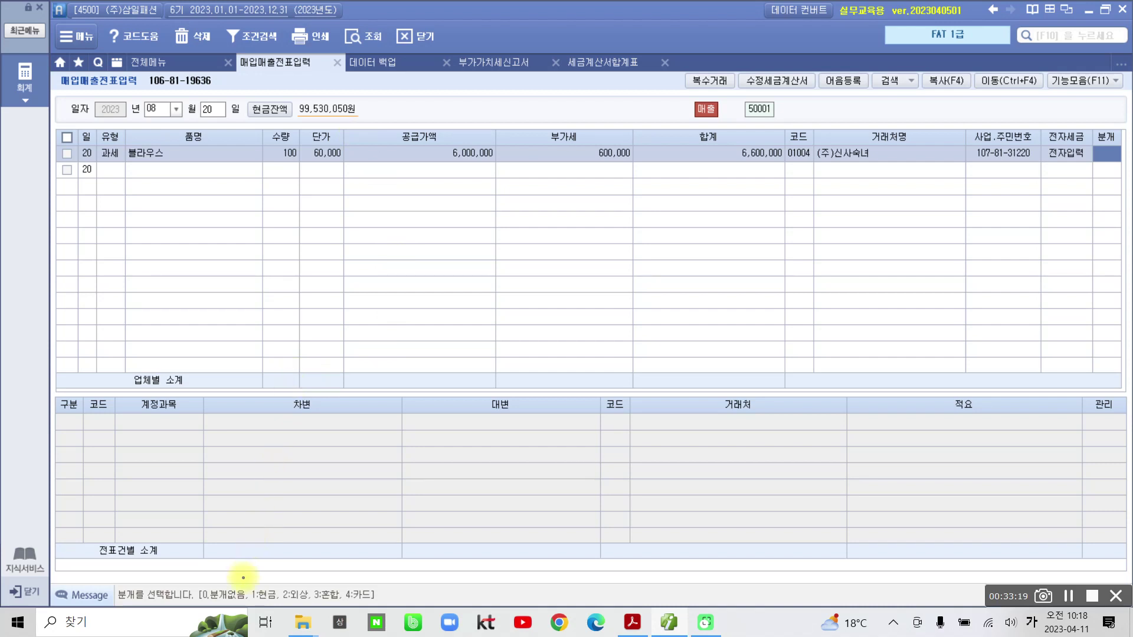
Step: Set the voucher's 분개 type to 3 (혼합) and check its 부가세예수금 and 상품매출 credit lines
left_click_drag(242, 576, 420, 609)
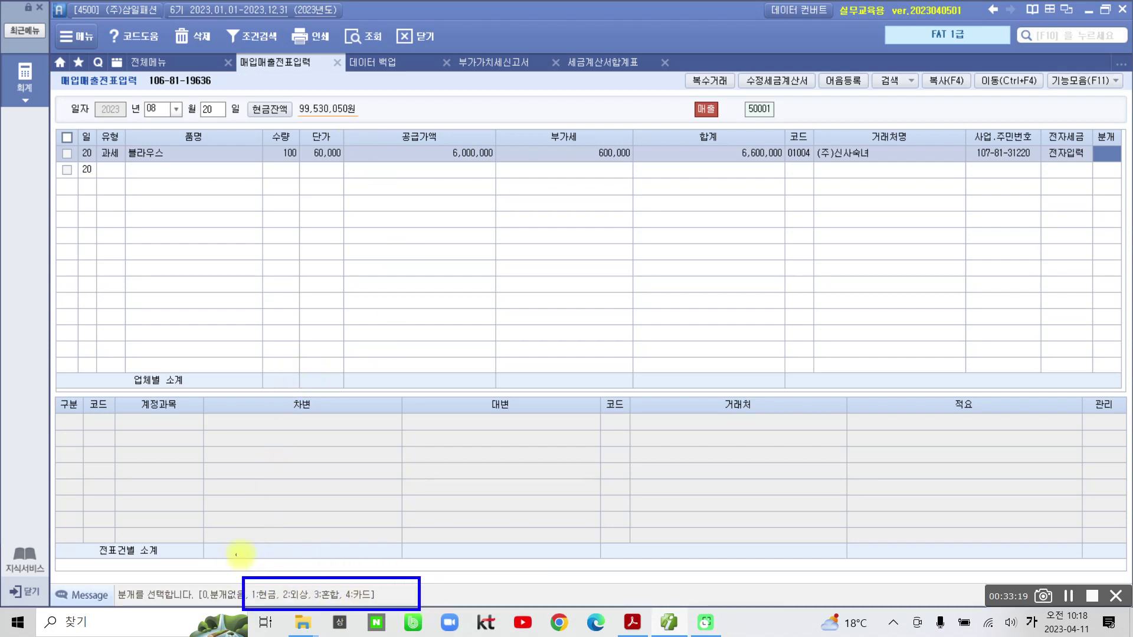
mouse_move(241, 555)
left_mouse_down()
mouse_move(250, 581)
mouse_move(263, 556)
mouse_move(294, 581)
mouse_move(307, 556)
mouse_move(366, 577)
mouse_move(377, 563)
left_mouse_up()
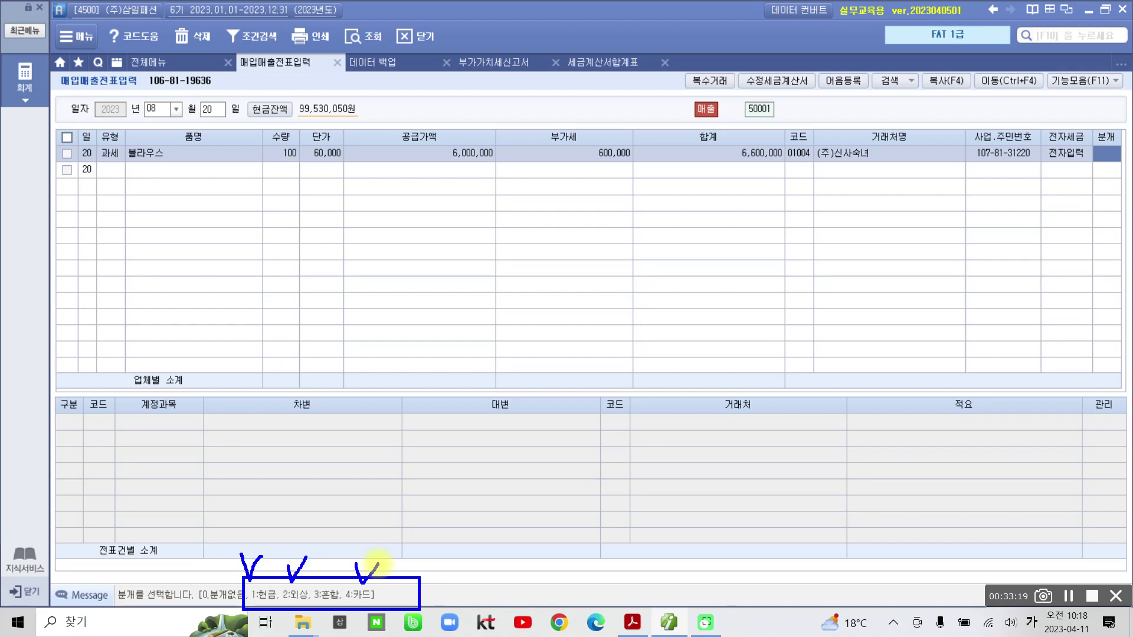
key("Escape")
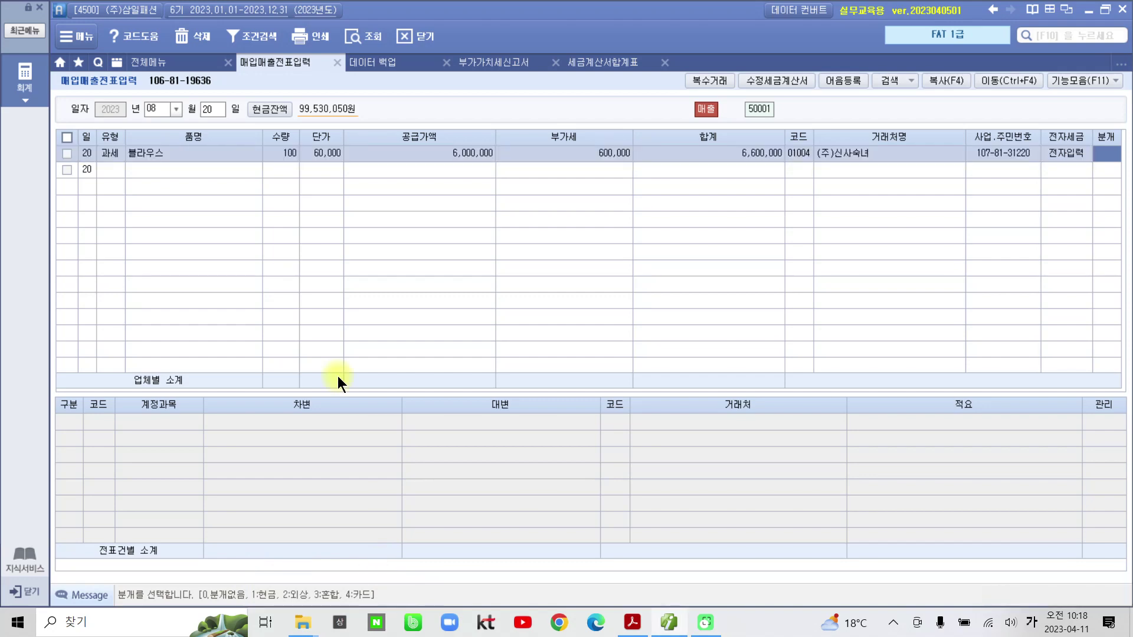
type("3")
key("Return")
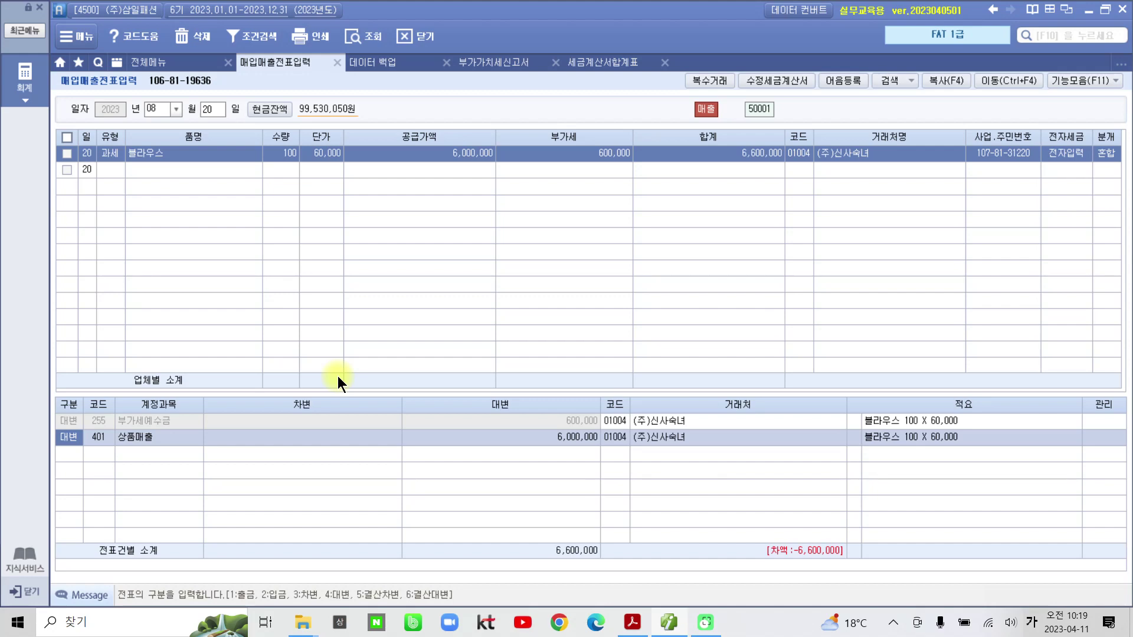
left_click(147, 421)
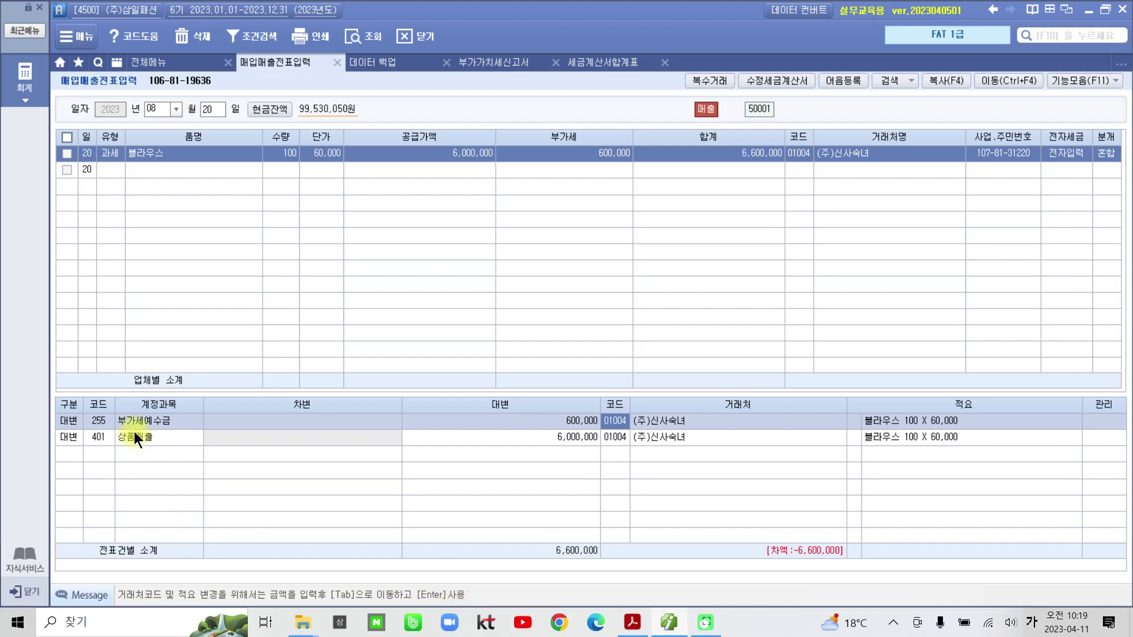
left_click(133, 437)
left_click(133, 425)
left_click(137, 440)
left_click(537, 438)
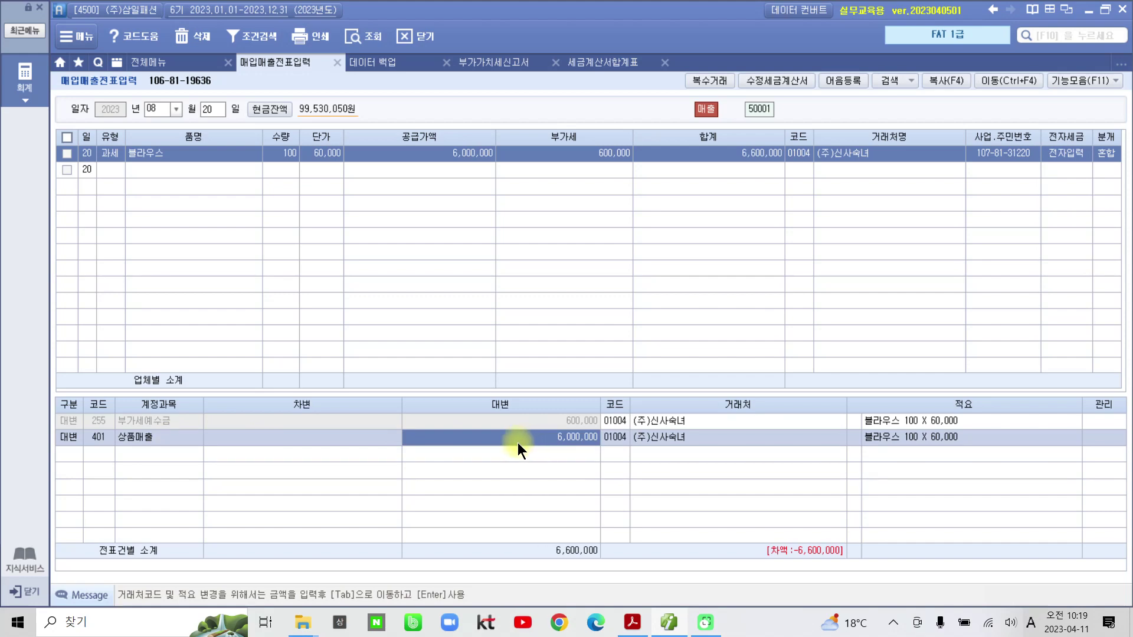
Step: Add a 차변 line to the journal entry for account 103 보통예금 with the amount 6,600,000
left_click(72, 453)
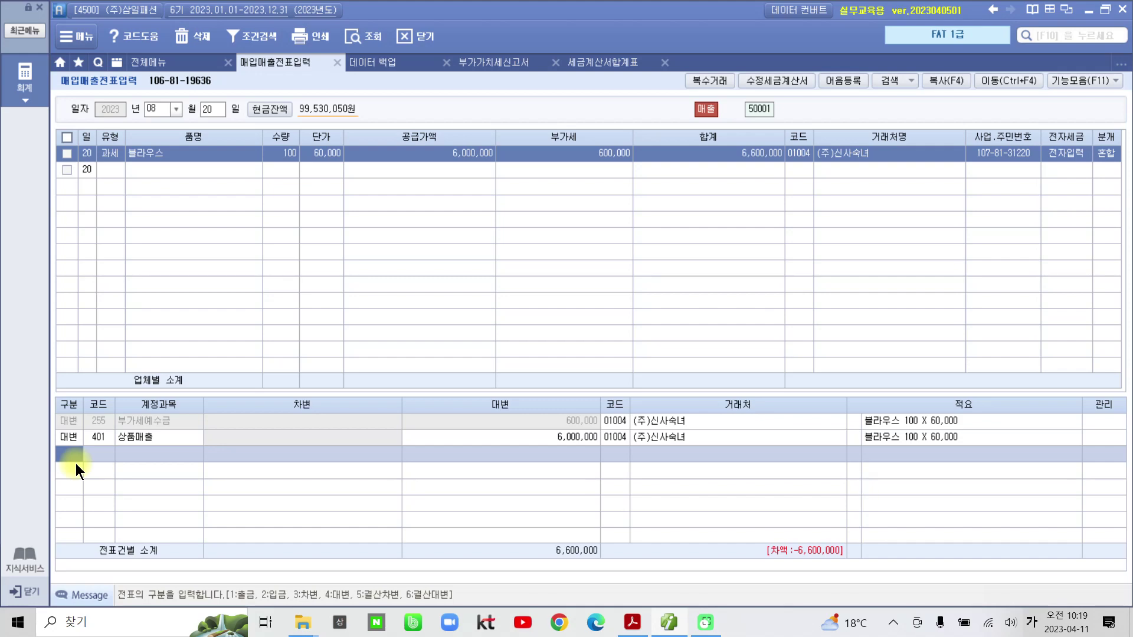
type("3")
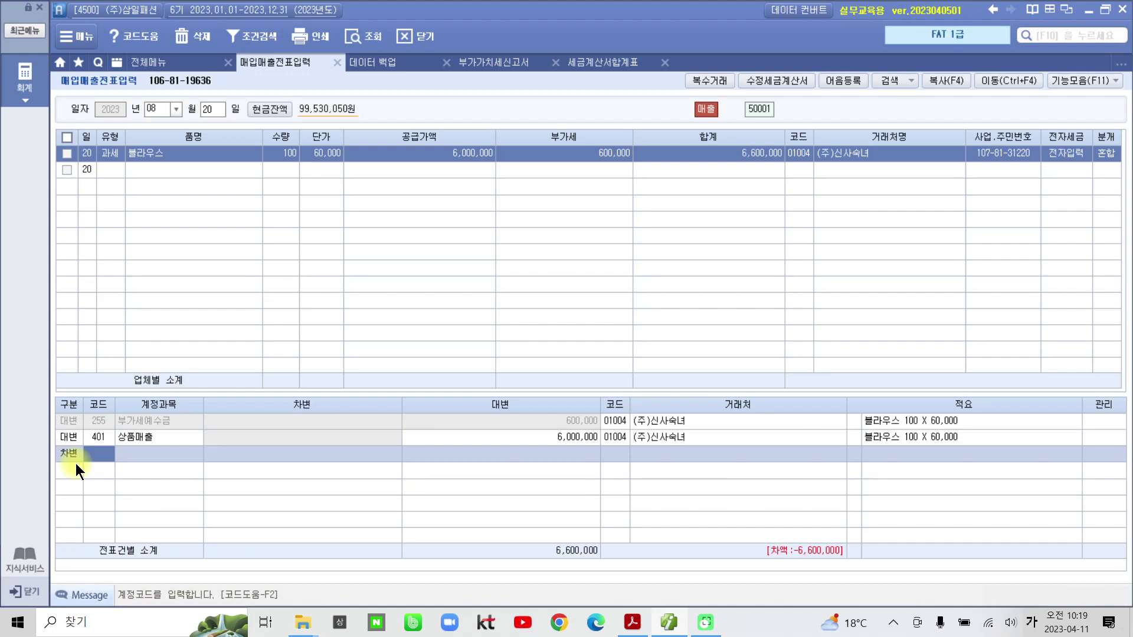
type("103")
key("Return")
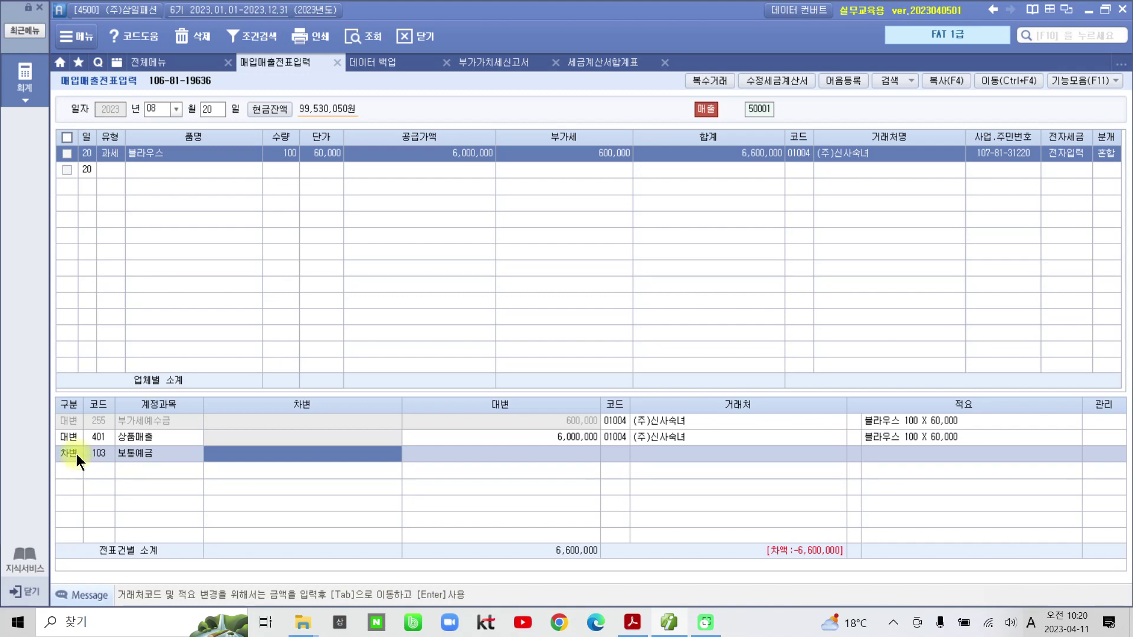
type("6,60")
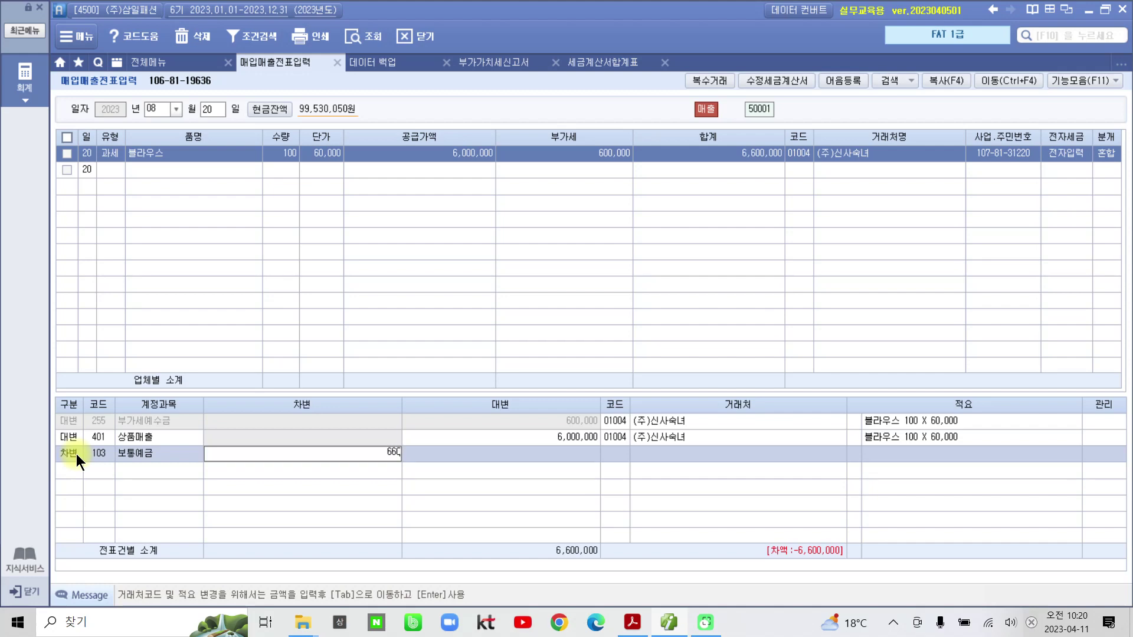
type("0,00")
mouse_move(305, 544)
left_mouse_down()
mouse_move(183, 581)
mouse_move(385, 626)
mouse_move(437, 560)
mouse_move(204, 558)
left_mouse_up()
key("Tab")
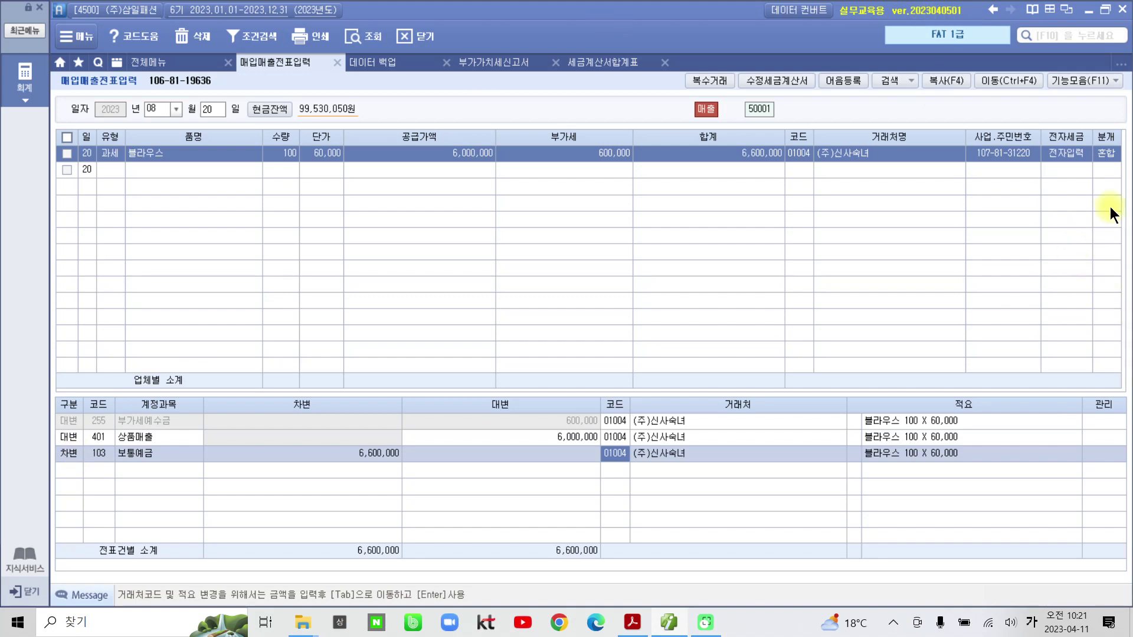
Step: Change the 거래처 of the 보통예금 debit line to 신한은행(보통)
left_click(1106, 157)
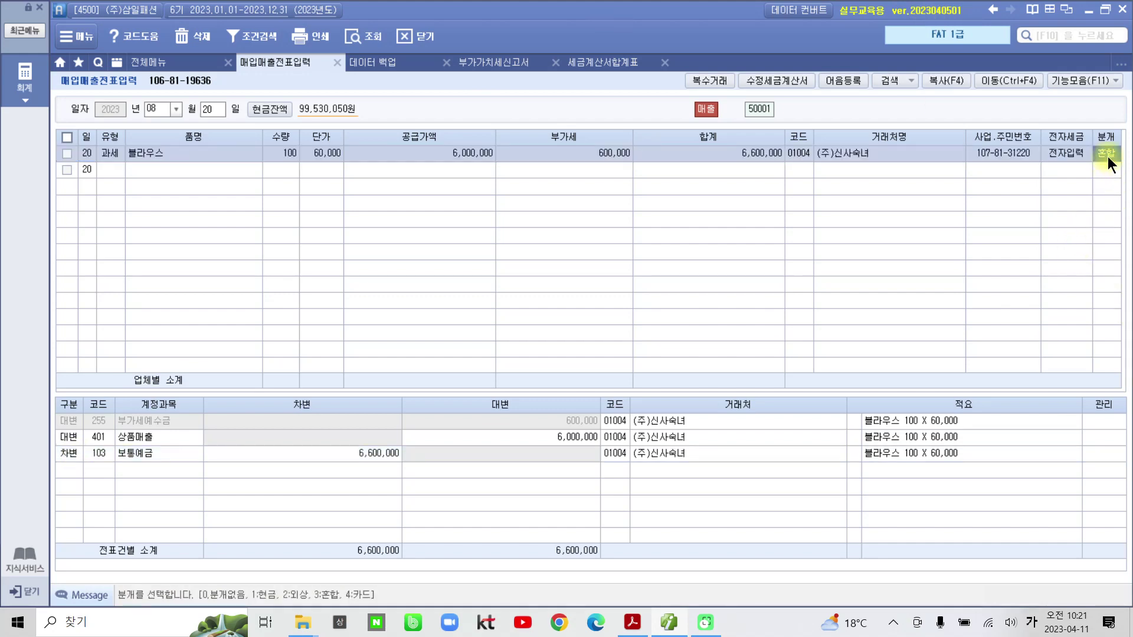
left_click(617, 453)
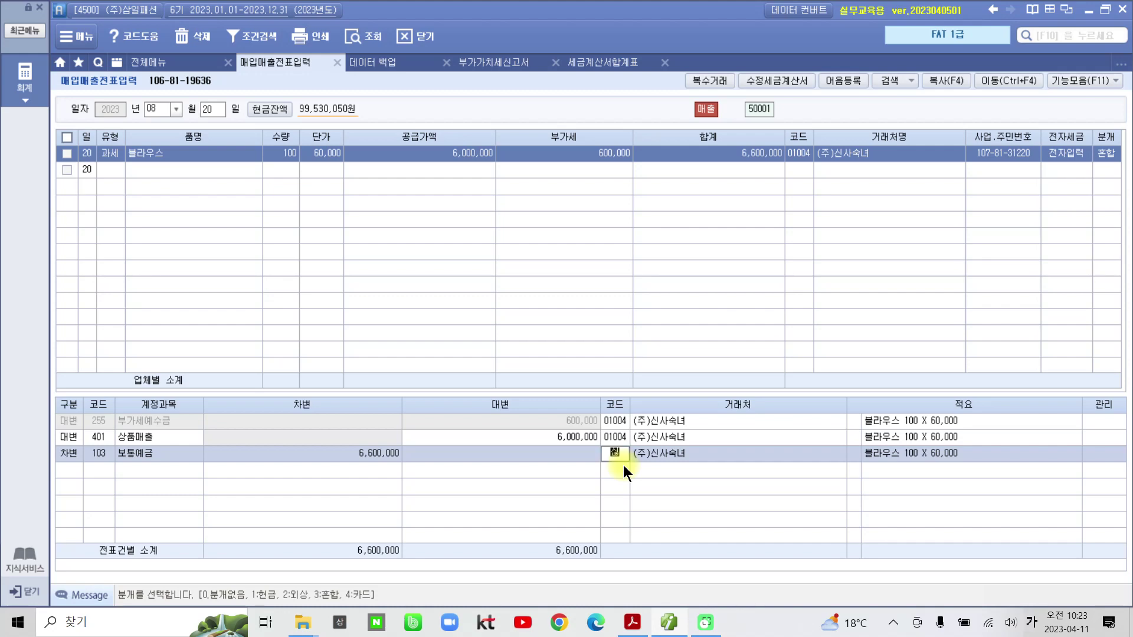
type("한")
key("Return")
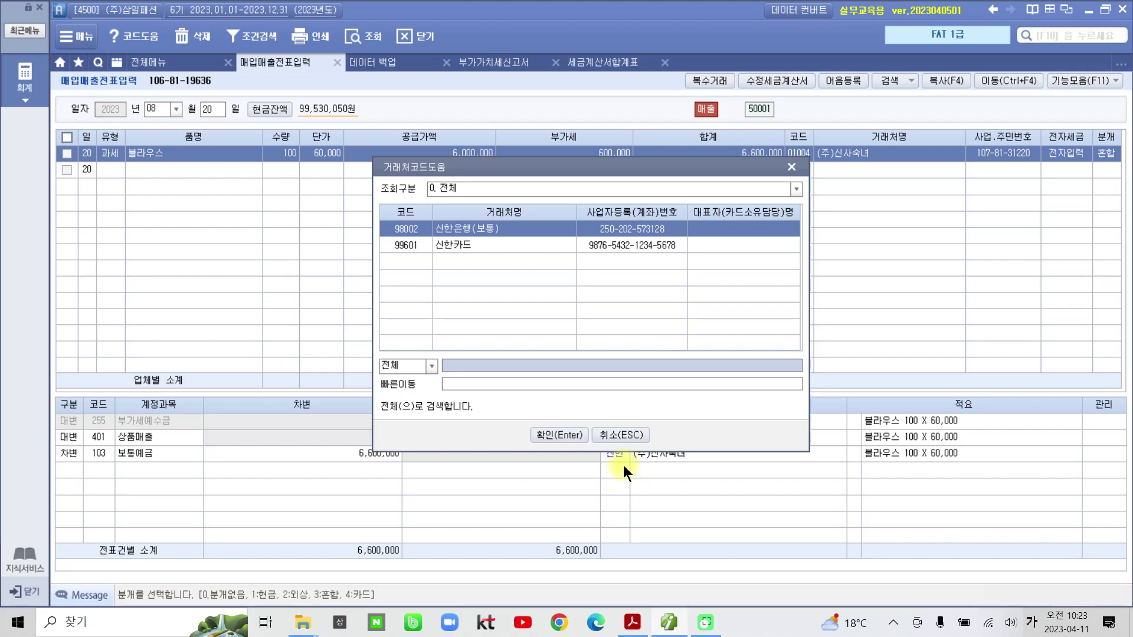
key("Return")
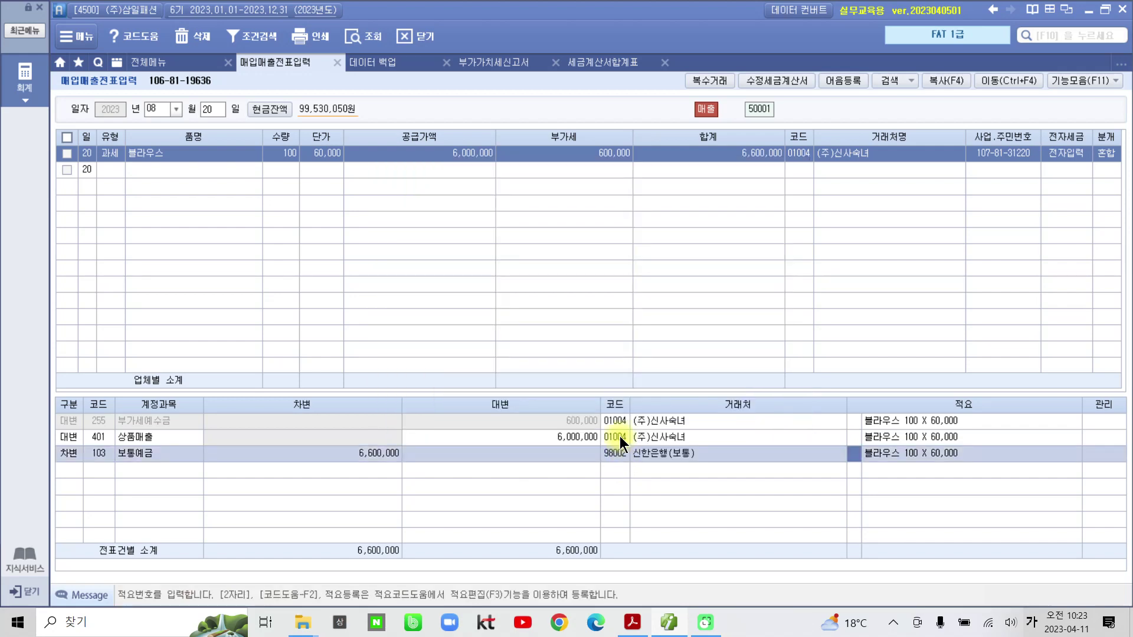
Step: Compare the 거래처 in the upper voucher row with the 거래처 entries of the lower journal lines
left_click(619, 438)
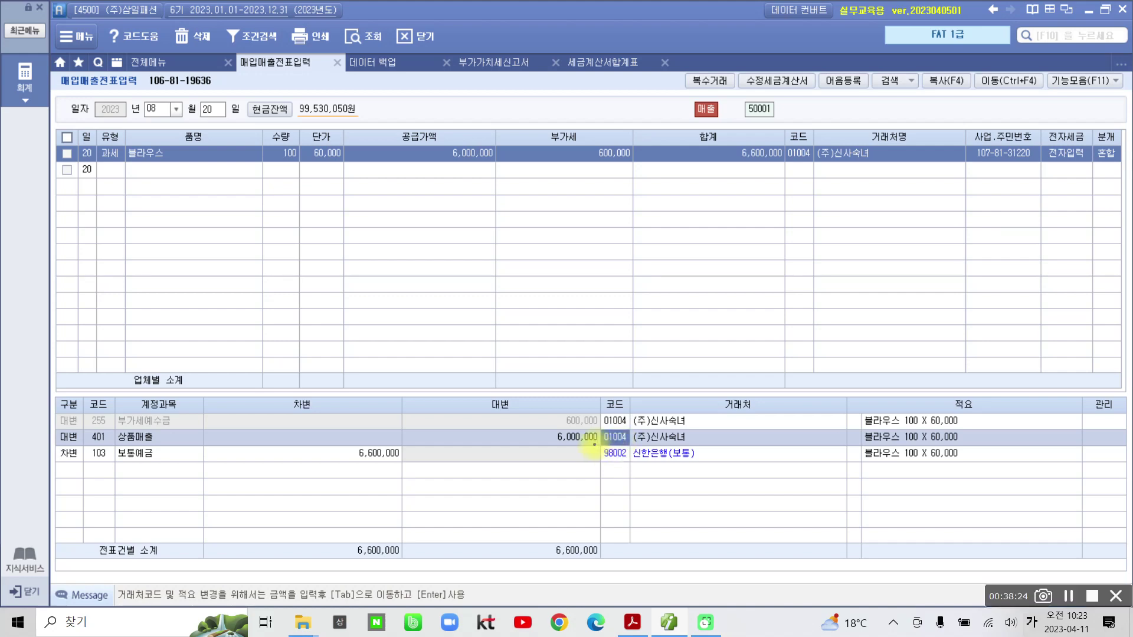
left_click_drag(594, 444, 719, 472)
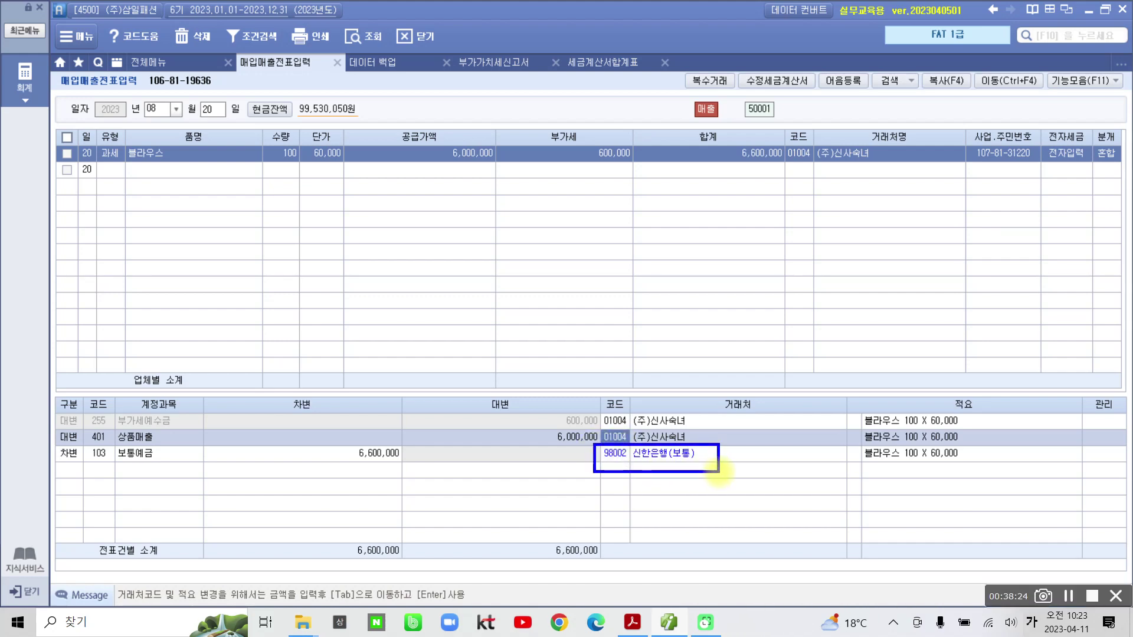
mouse_move(894, 191)
left_mouse_down()
mouse_move(766, 180)
mouse_move(890, 107)
mouse_move(912, 199)
mouse_move(831, 195)
left_mouse_up()
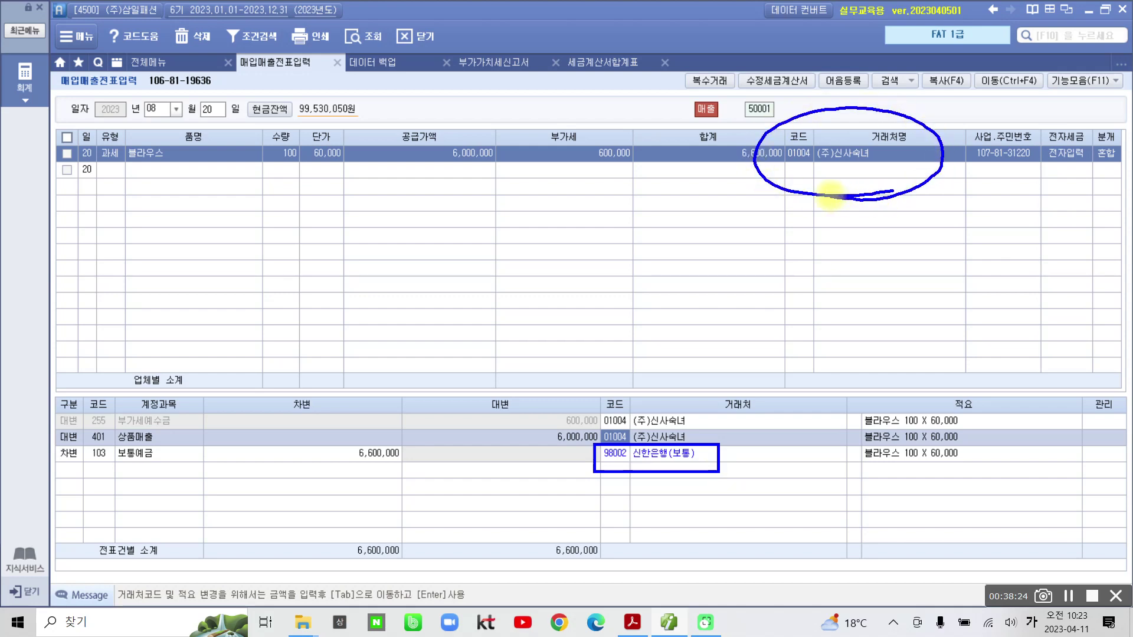
mouse_move(723, 502)
left_mouse_down()
mouse_move(549, 488)
mouse_move(702, 386)
mouse_move(713, 530)
left_mouse_up()
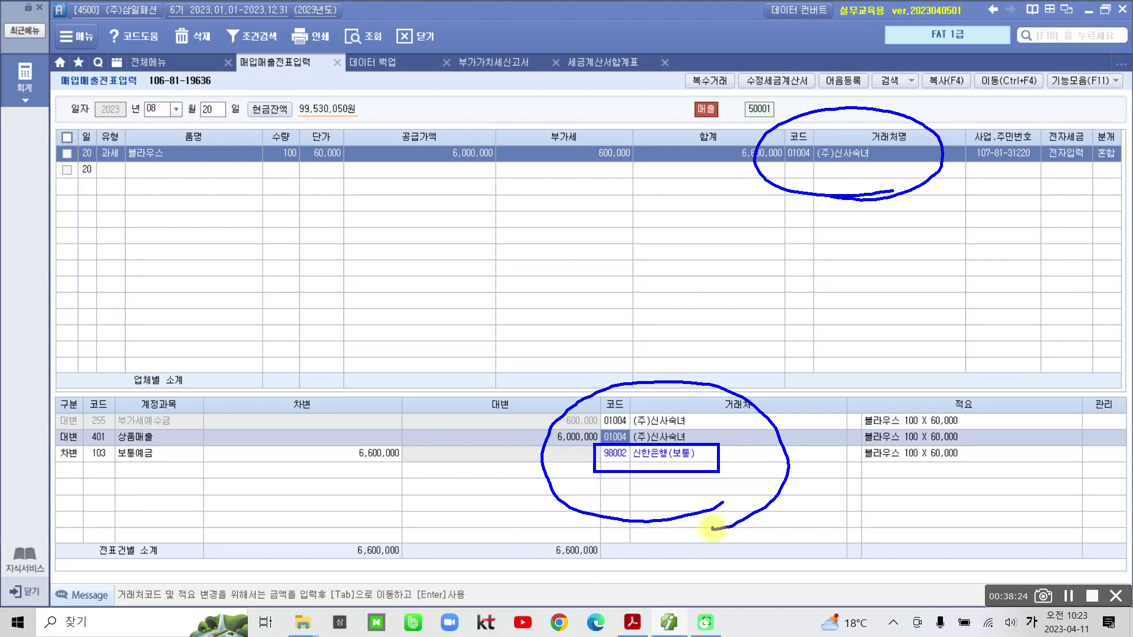
left_click_drag(824, 180, 732, 431)
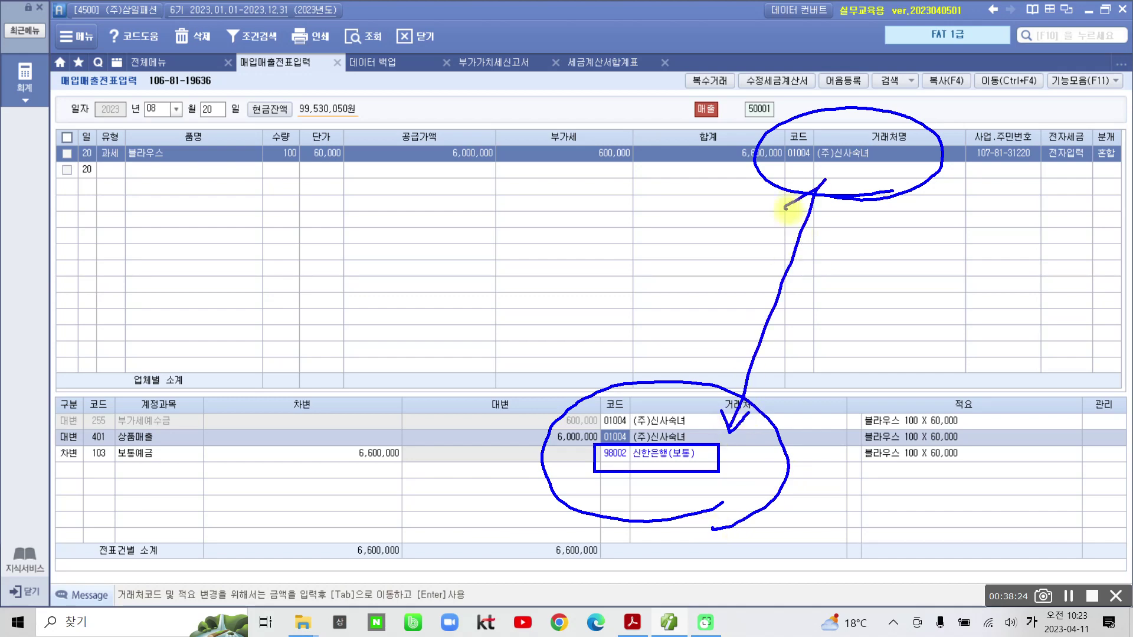
left_click_drag(786, 208, 816, 195)
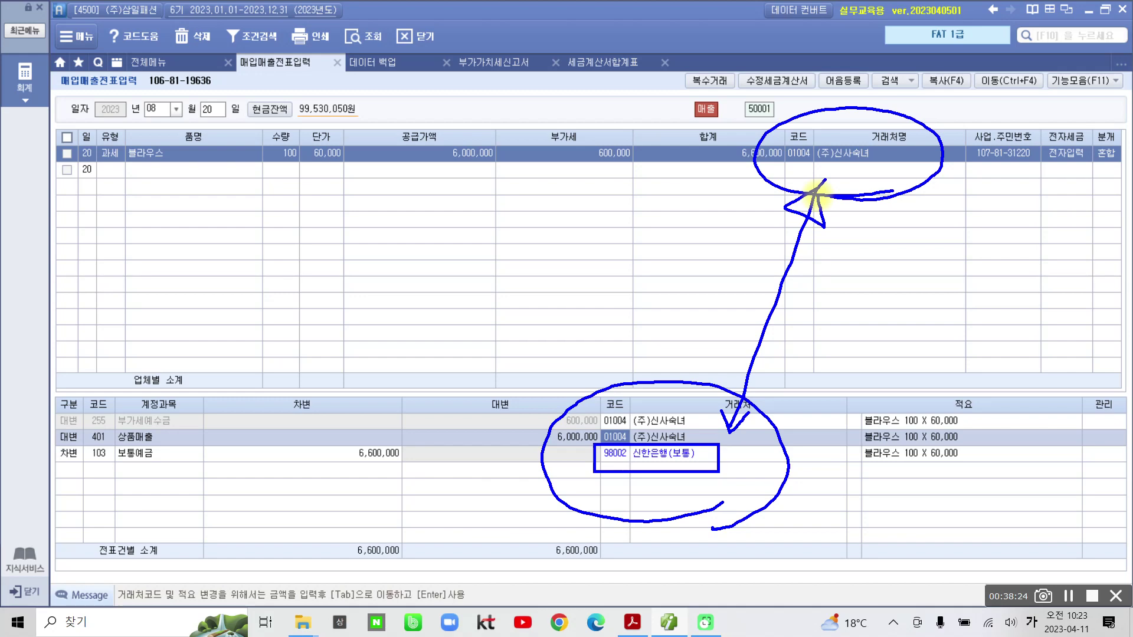
key("Escape")
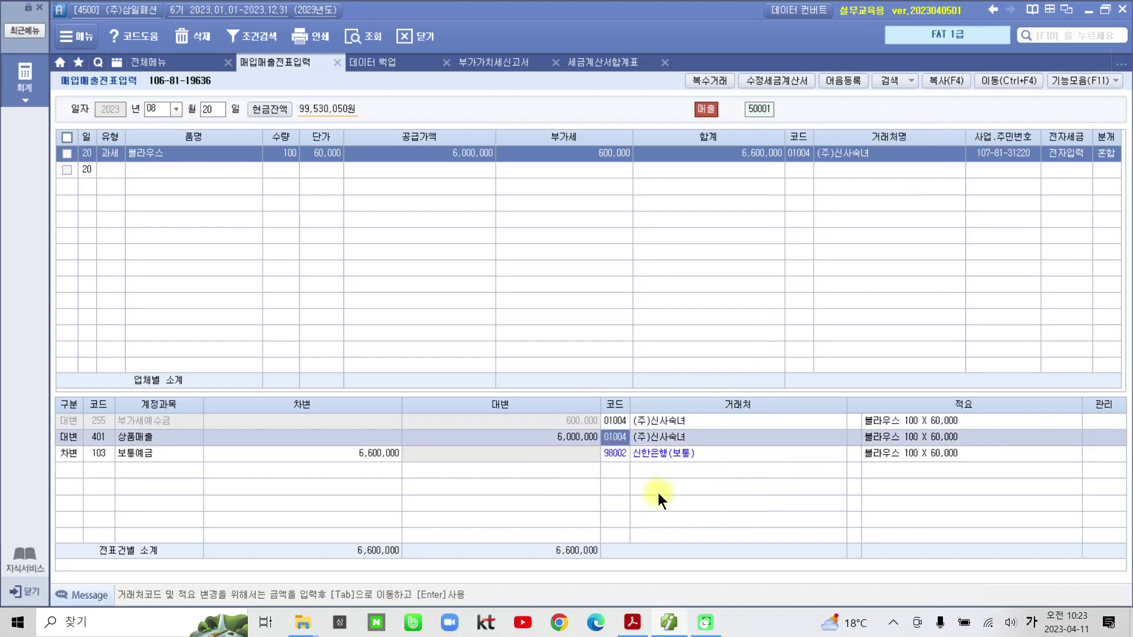
Step: Check the 거래처 of the 보통예금, 상품매출 and 부가세예수금 lines in turn, relating the bank line to the voucher's customer
left_click(649, 454)
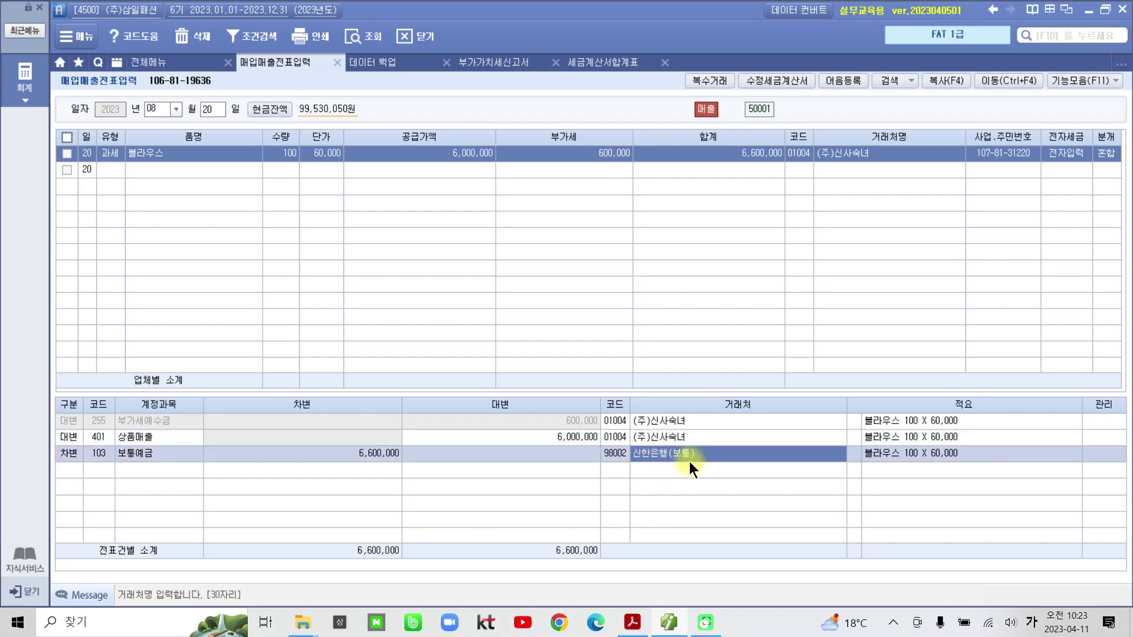
left_click(888, 455)
left_click(695, 436)
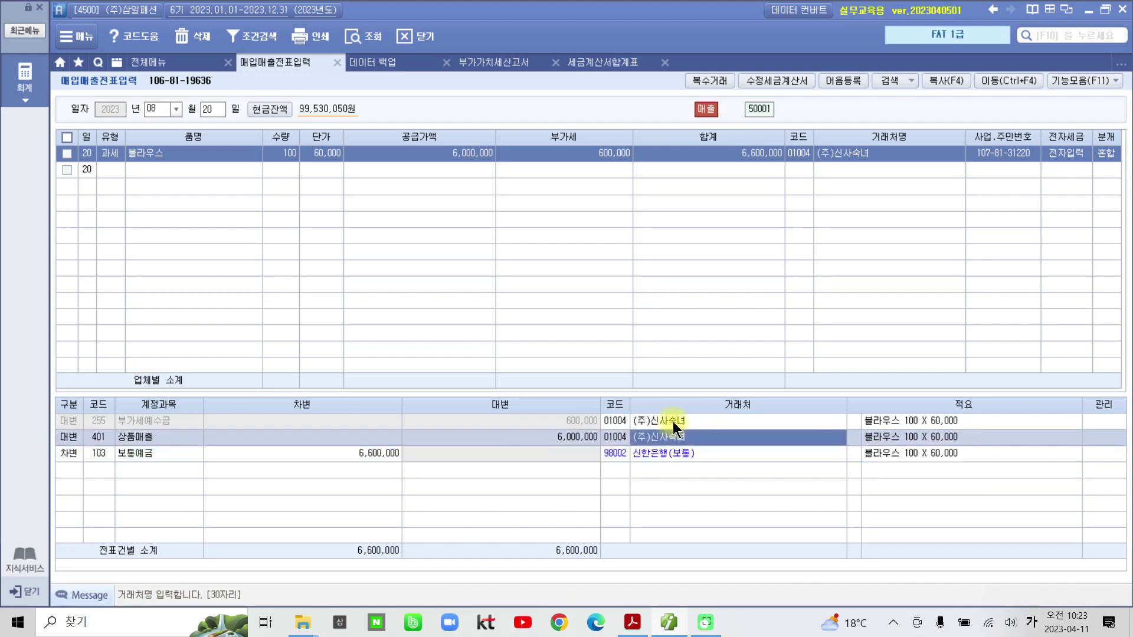
left_click(671, 420)
left_click(668, 430)
left_click(671, 422)
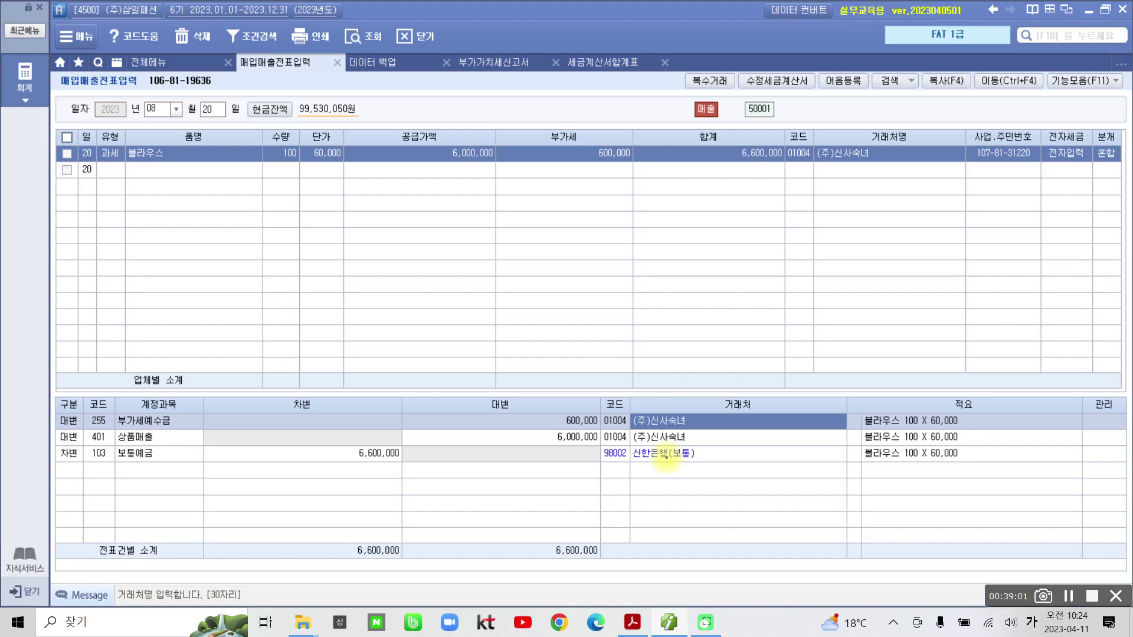
mouse_move(892, 186)
left_mouse_down()
mouse_move(785, 127)
mouse_move(894, 183)
left_mouse_up()
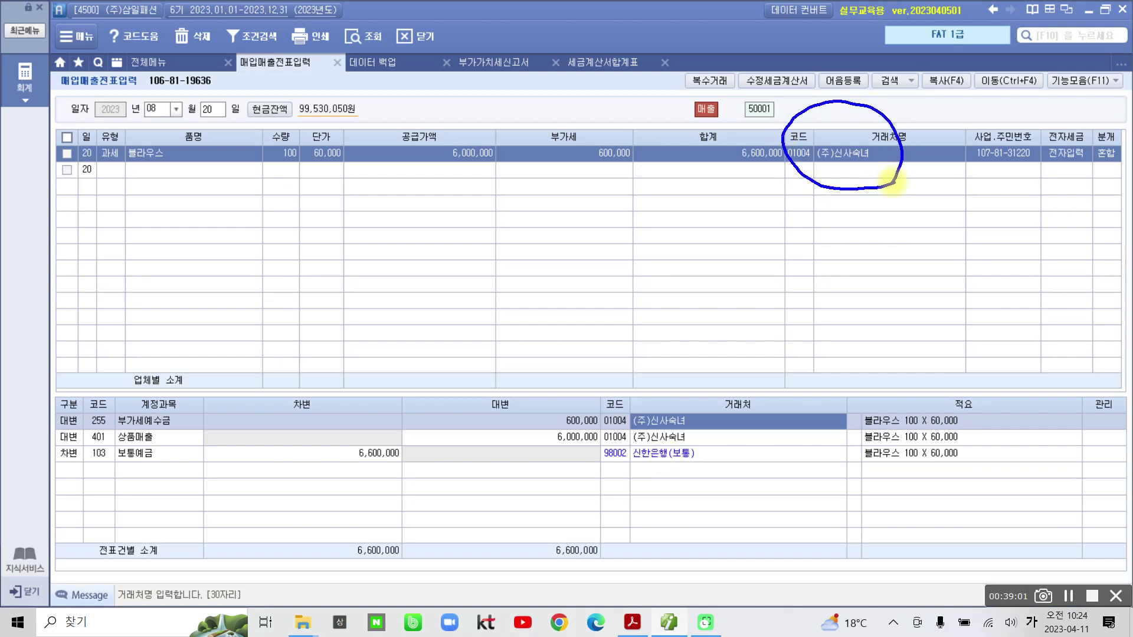
mouse_move(688, 478)
left_mouse_down()
mouse_move(642, 438)
mouse_move(697, 469)
left_mouse_up()
mouse_move(812, 208)
left_mouse_down()
mouse_move(690, 450)
mouse_move(798, 208)
mouse_move(823, 196)
left_mouse_up()
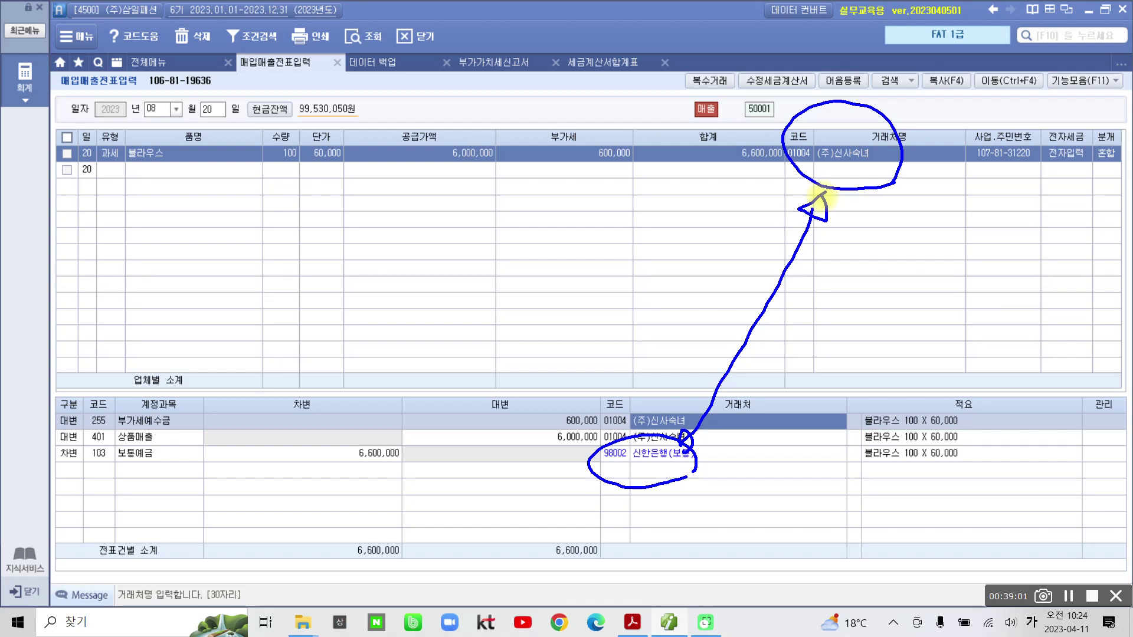
key("Escape")
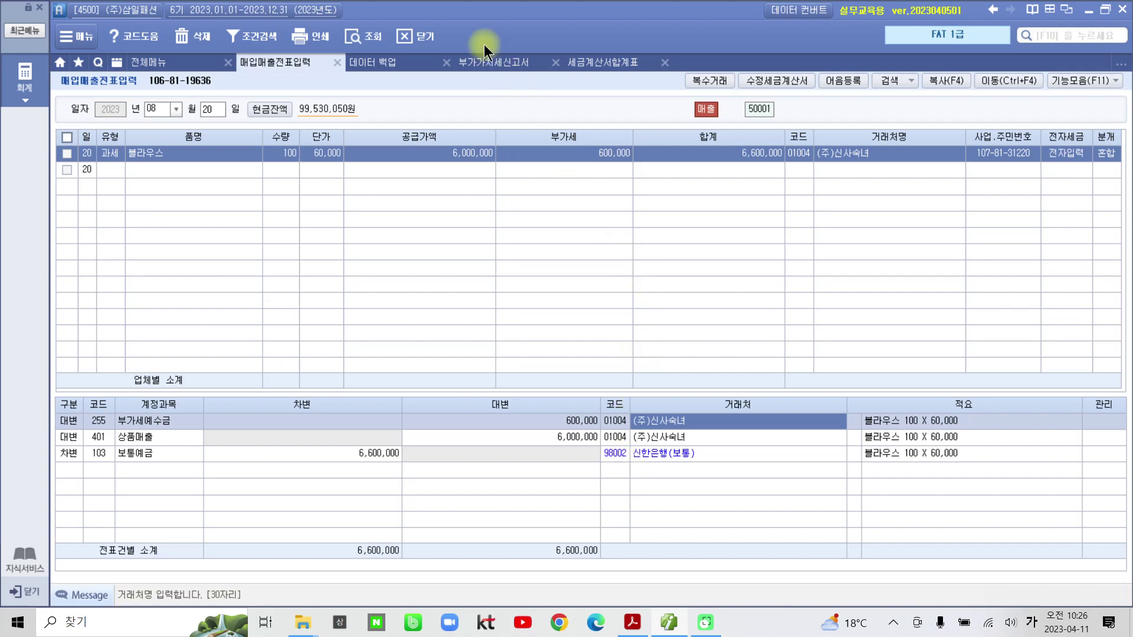
Step: Requery the July–September 부가가치세신고서 without loading the saved content, and check the 세금계산서발급분 금액 and 세액
left_click(483, 60)
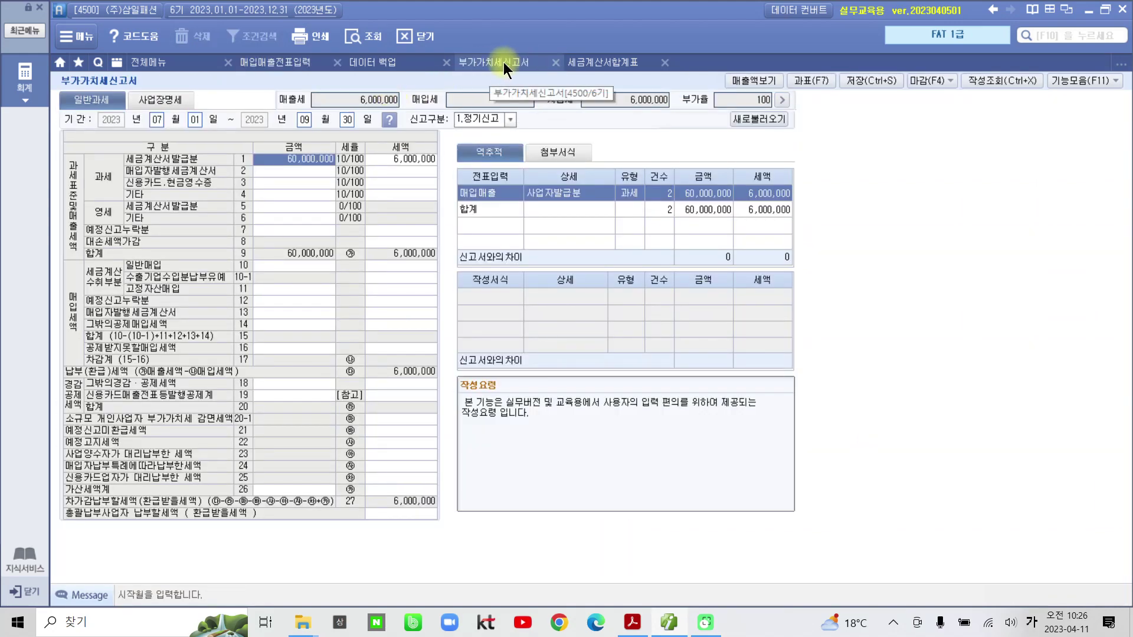
left_click(373, 37)
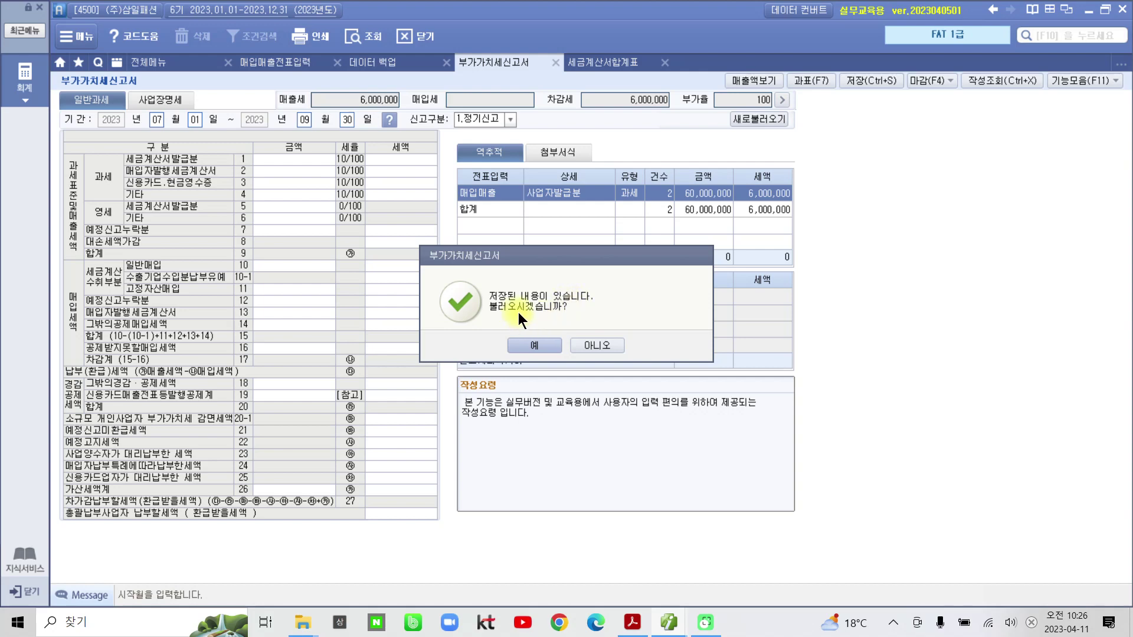
left_click(608, 346)
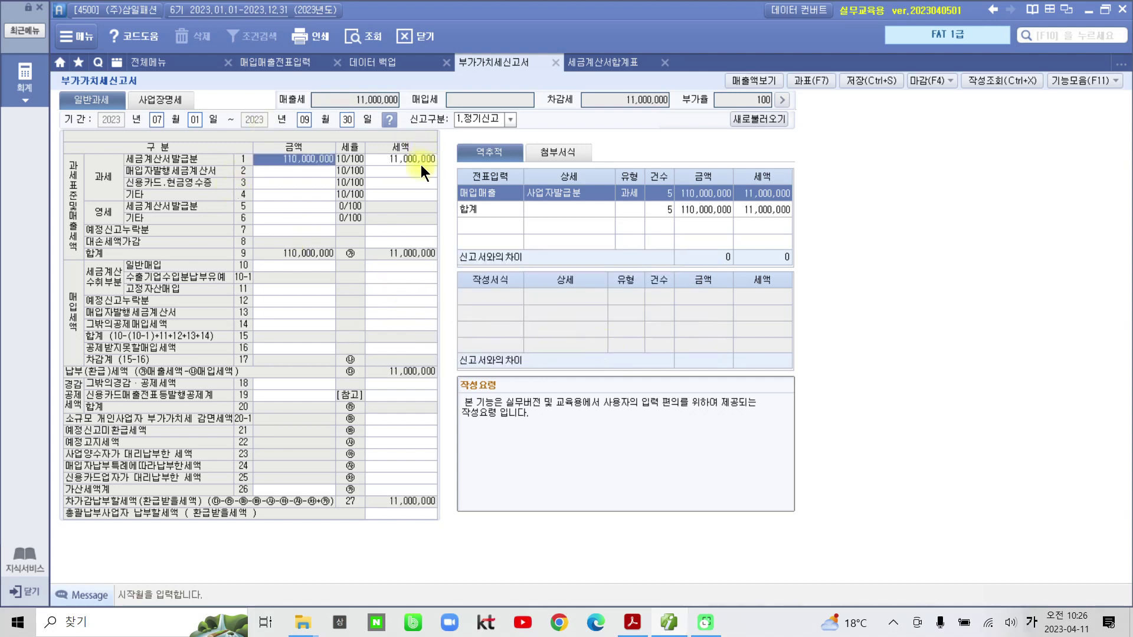
left_click(299, 162)
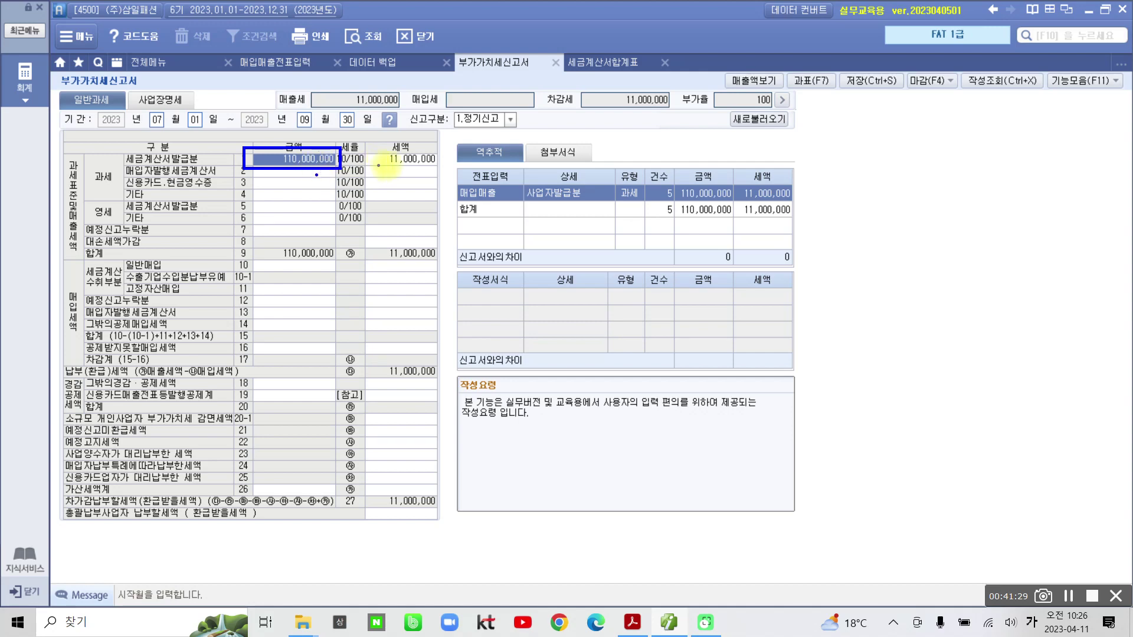
left_click_drag(378, 166, 443, 166)
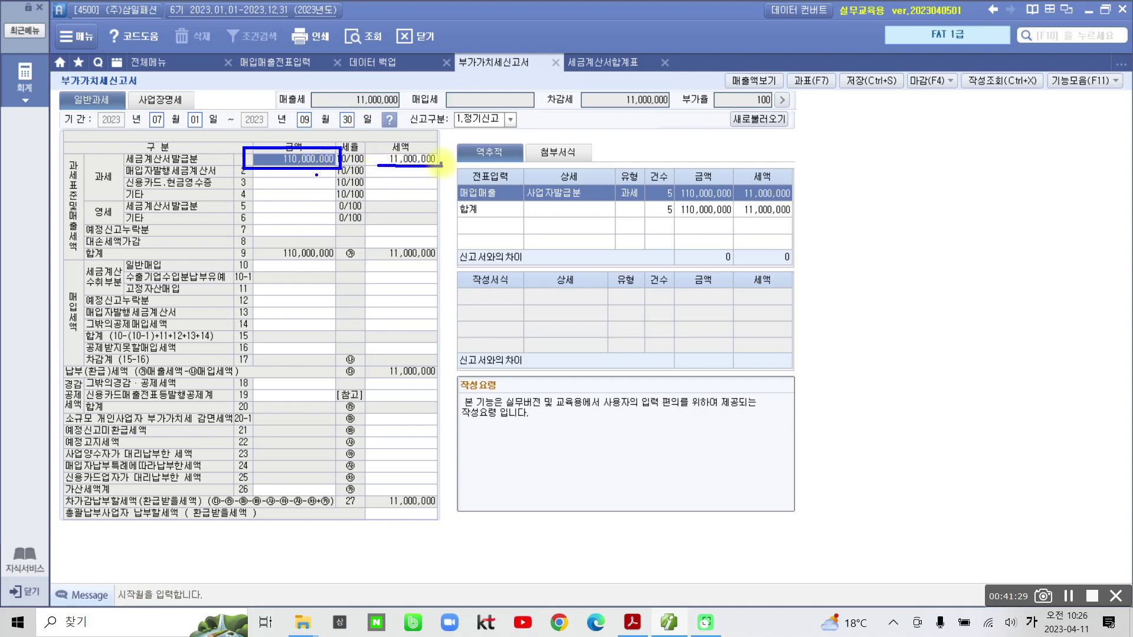